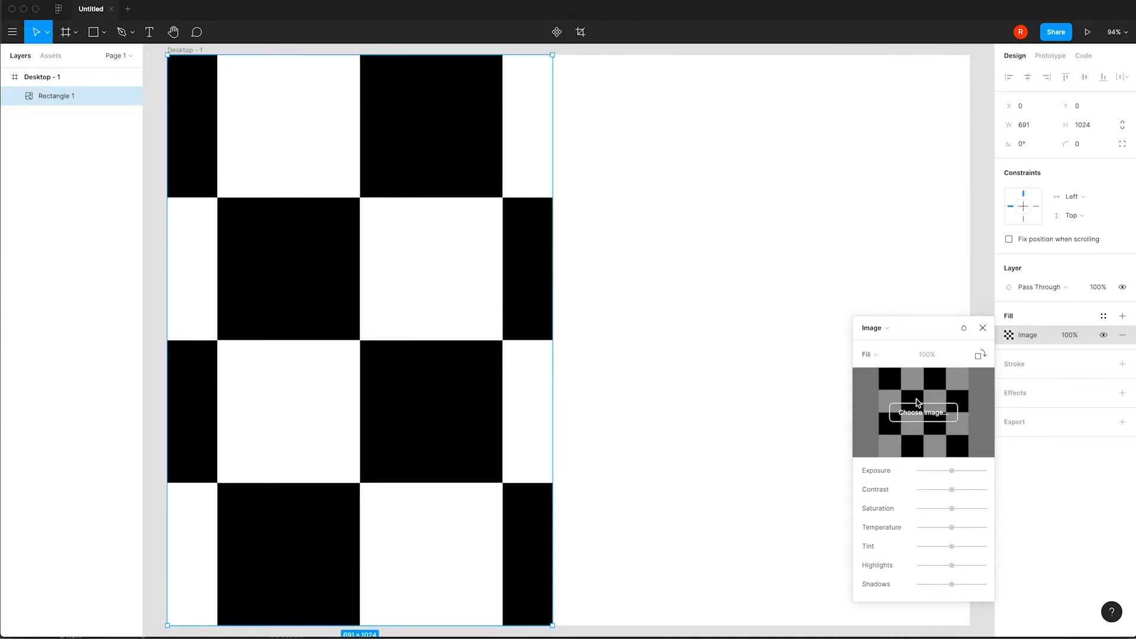
# - Fill the tall rectangle with the image ateke-iranmanesh-7APM4YyW_JU-unsplash.jpg from the assets folder
pyautogui.click(920, 418)
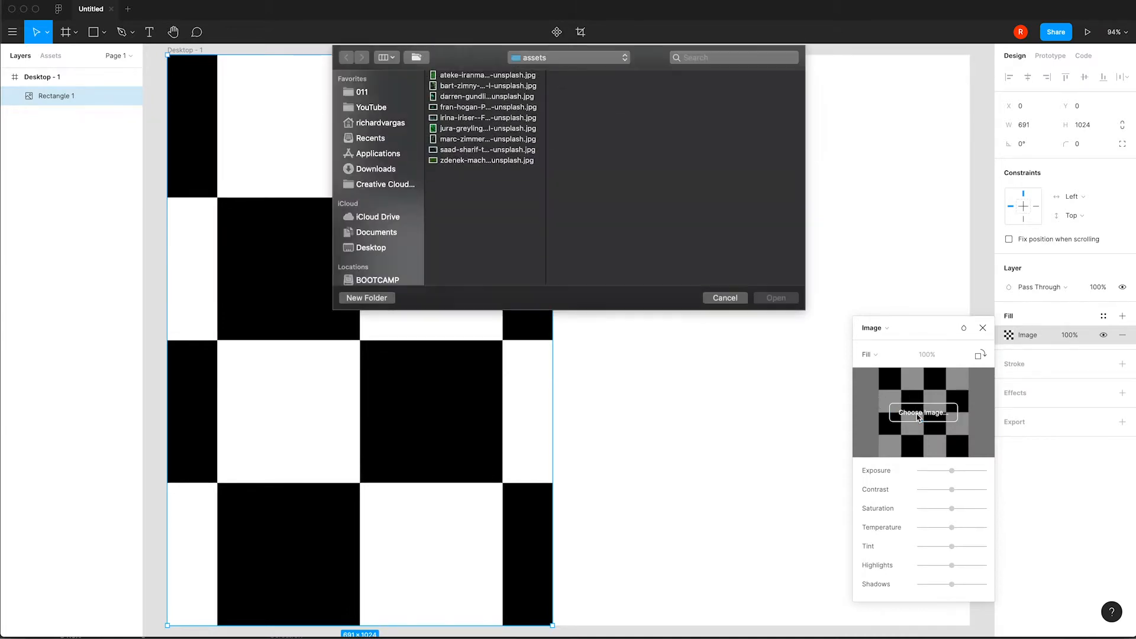
pyautogui.click(510, 76)
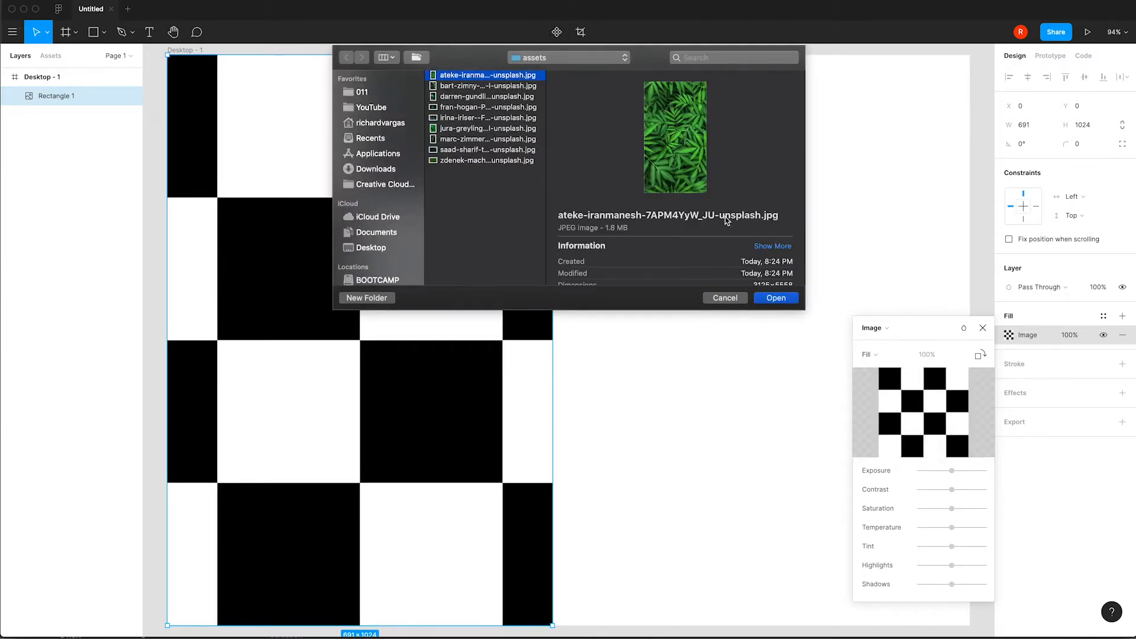
pyautogui.click(771, 299)
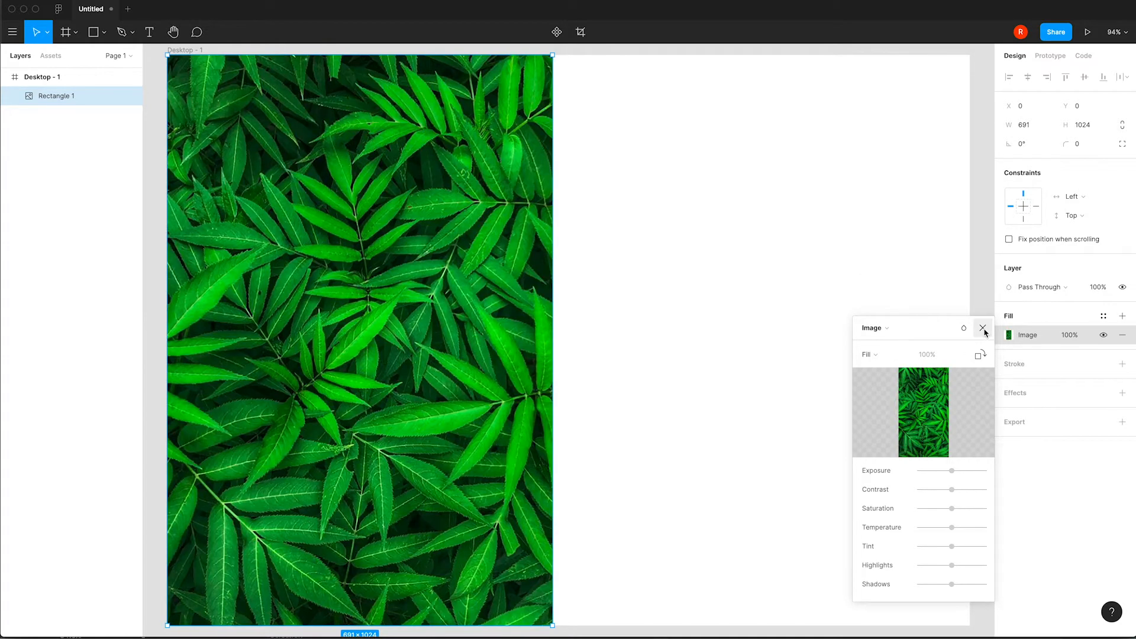
pyautogui.click(983, 328)
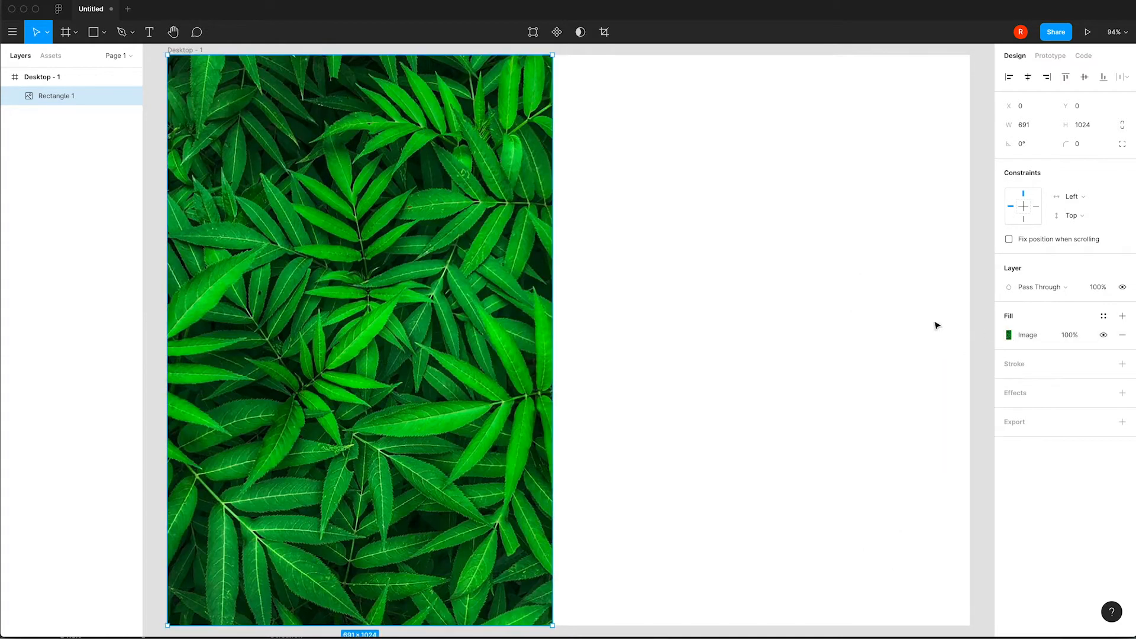
pyautogui.click(744, 270)
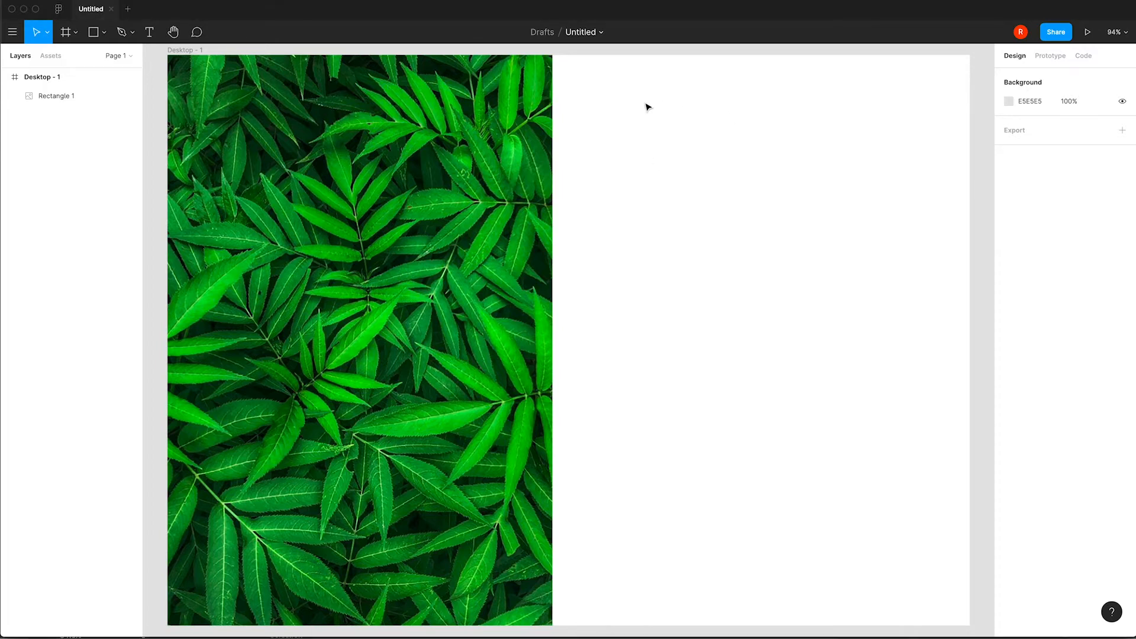
# - Paste the copied GreenGenes logo text and place it near the top of the frame's white area, just beside the leaf image
pyautogui.press('super+v')
pyautogui.moveTo(600, 340); pyautogui.dragTo(706, 113)
pyautogui.click(723, 200)
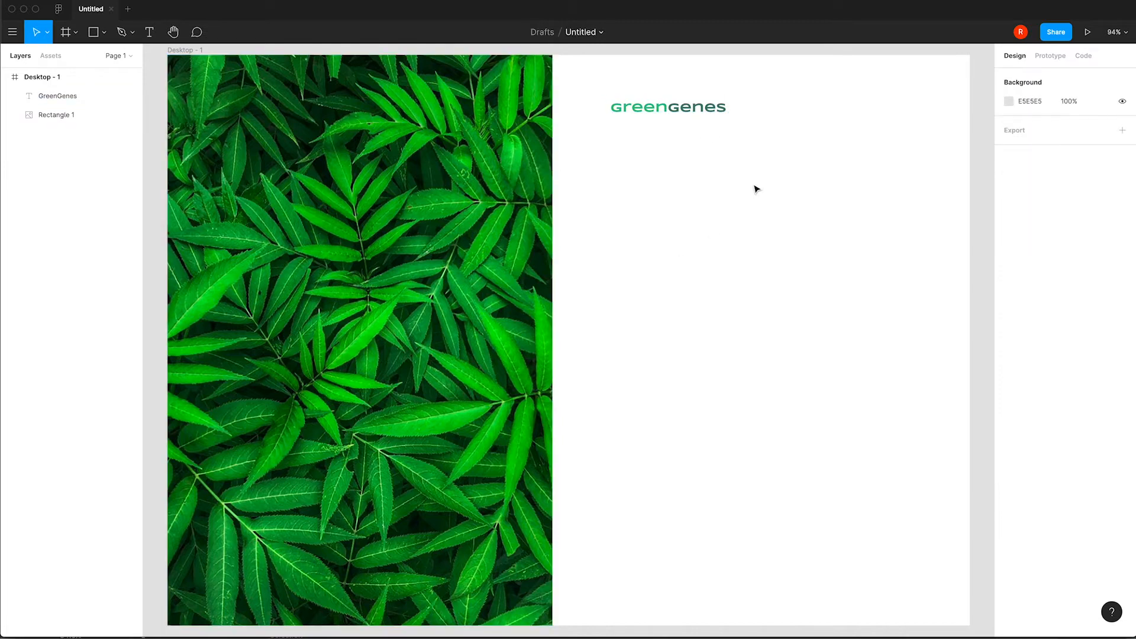
# - Draw a three-line menu icon about 50 × 29.5 with the Pen tool, across from the logo near the frame's far edge
pyautogui.click(122, 34)
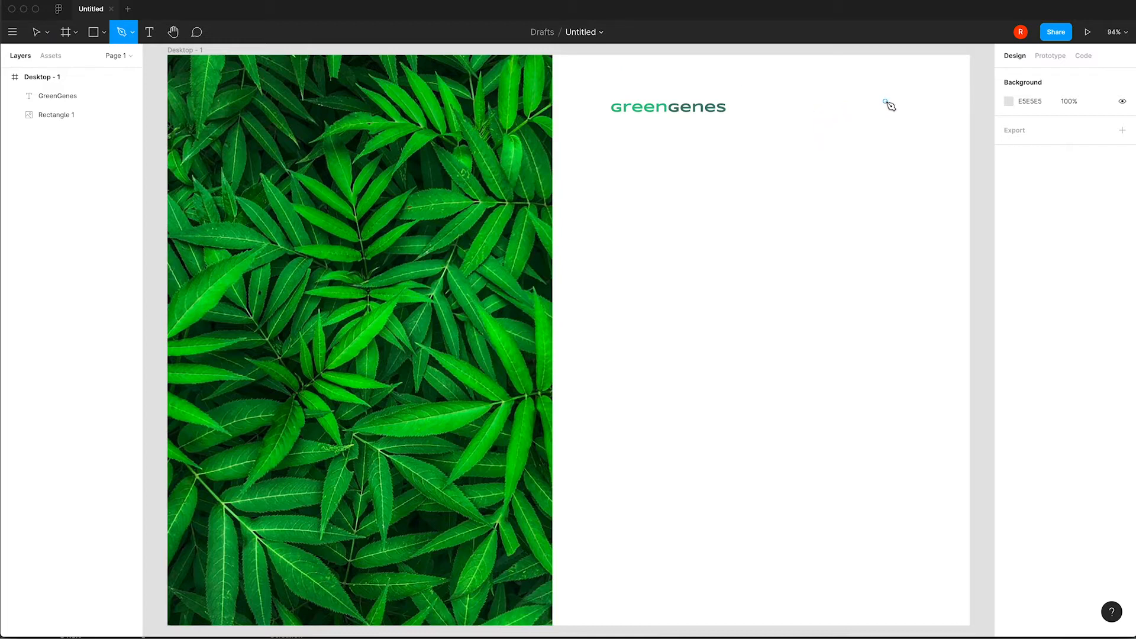
pyautogui.click(886, 101)
pyautogui.click(914, 101)
pyautogui.press('Escape')
pyautogui.click(895, 111)
pyautogui.press('Escape')
pyautogui.click(890, 117)
pyautogui.press('Escape')
pyautogui.press('Escape')
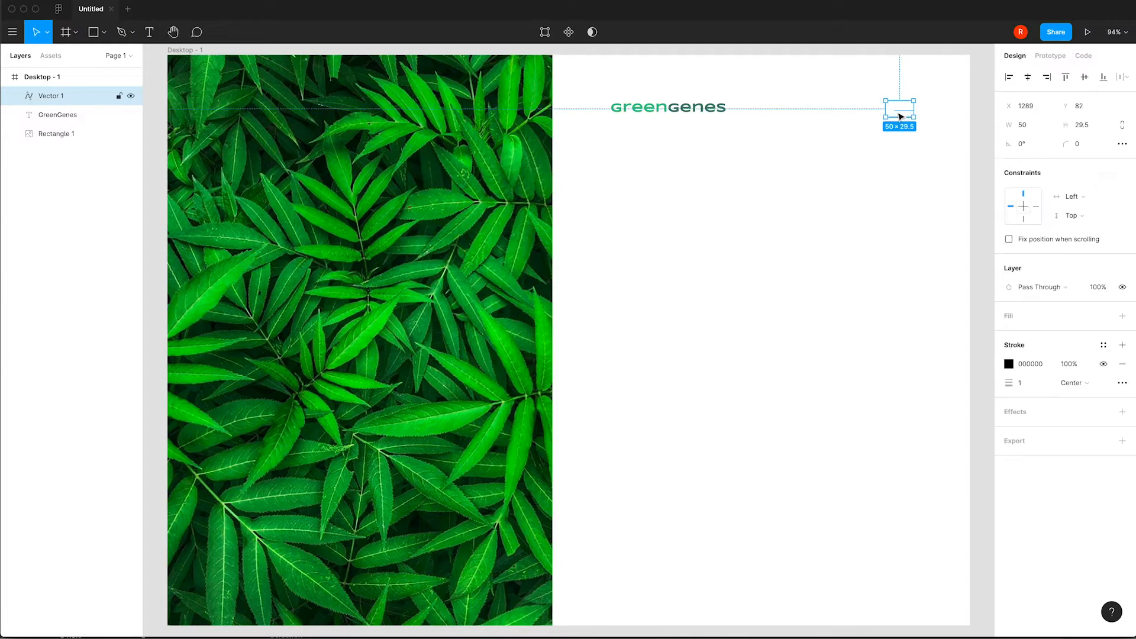
# - Tighten the spacing of the menu icon's three lines, reducing the icon's height to 24
pyautogui.doubleClick(898, 115)
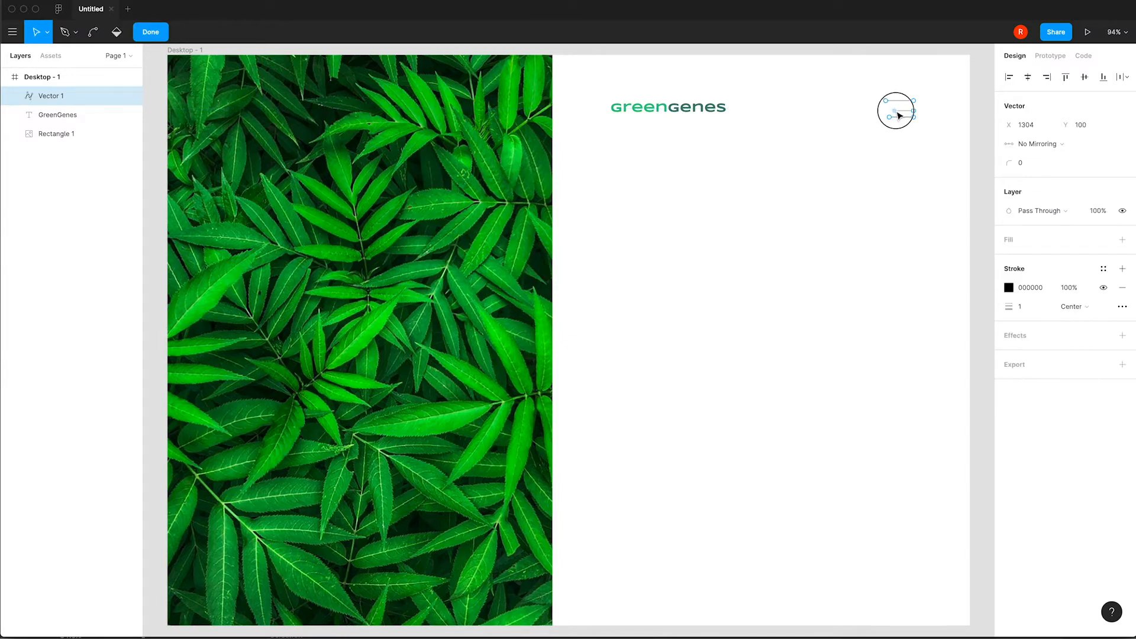
pyautogui.moveTo(901, 115); pyautogui.dragTo(898, 114)
pyautogui.press('Escape')
pyautogui.doubleClick(910, 115)
pyautogui.click(927, 147)
pyautogui.click(905, 116)
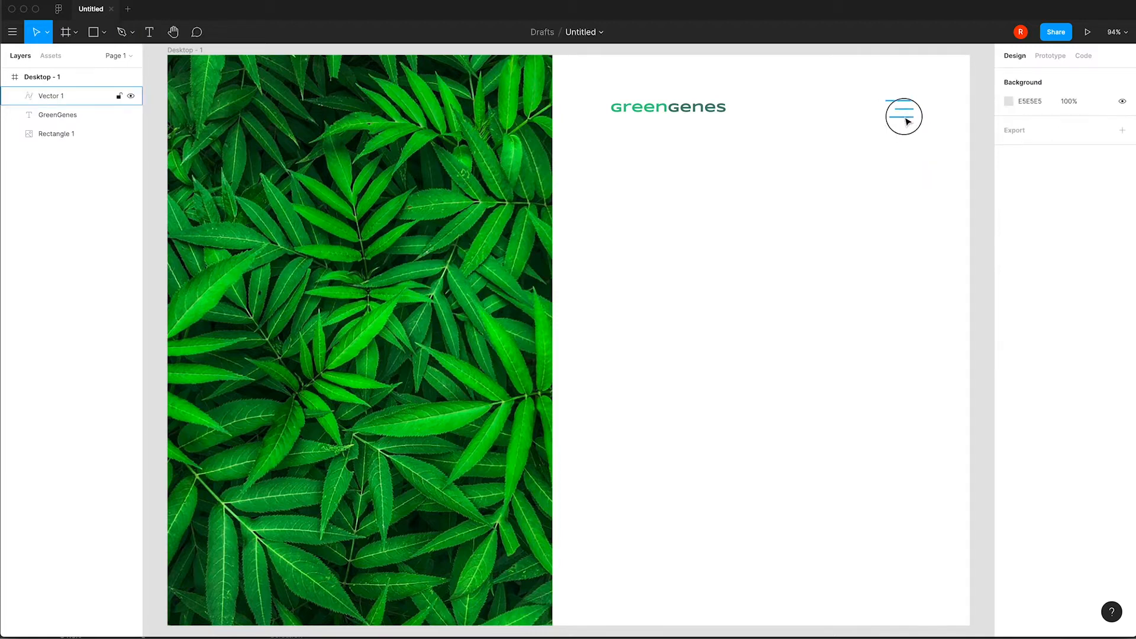
pyautogui.moveTo(904, 116); pyautogui.dragTo(903, 113)
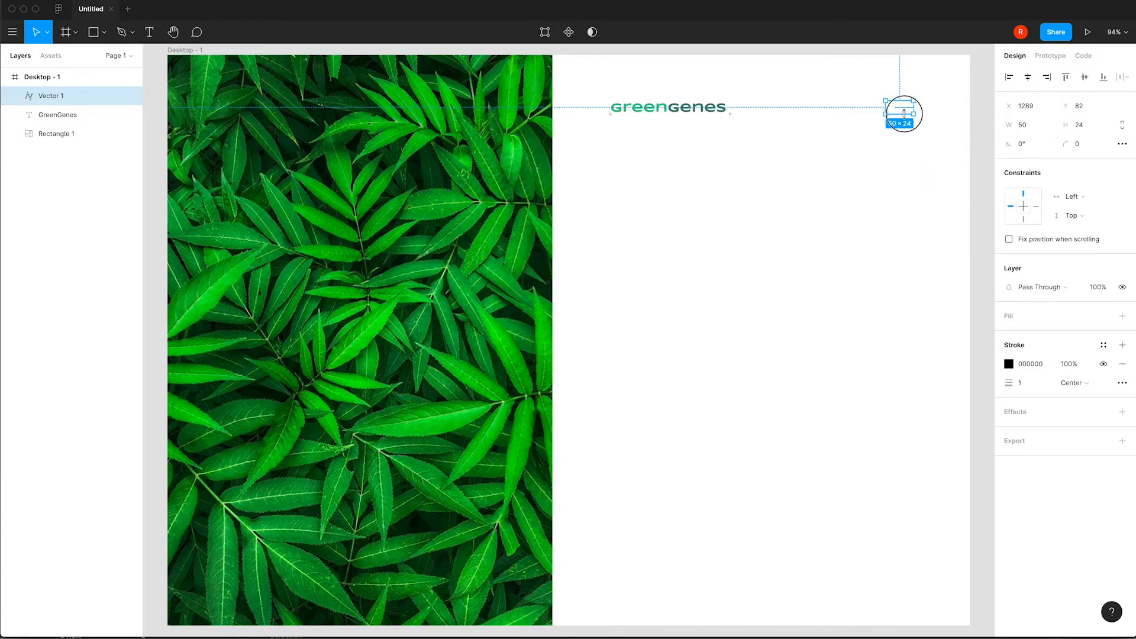
# - Set the menu icon's stroke width to 2 and its colour to the document's dark green 537969
pyautogui.click(1026, 383)
pyautogui.write('2')
pyautogui.press('Tab')
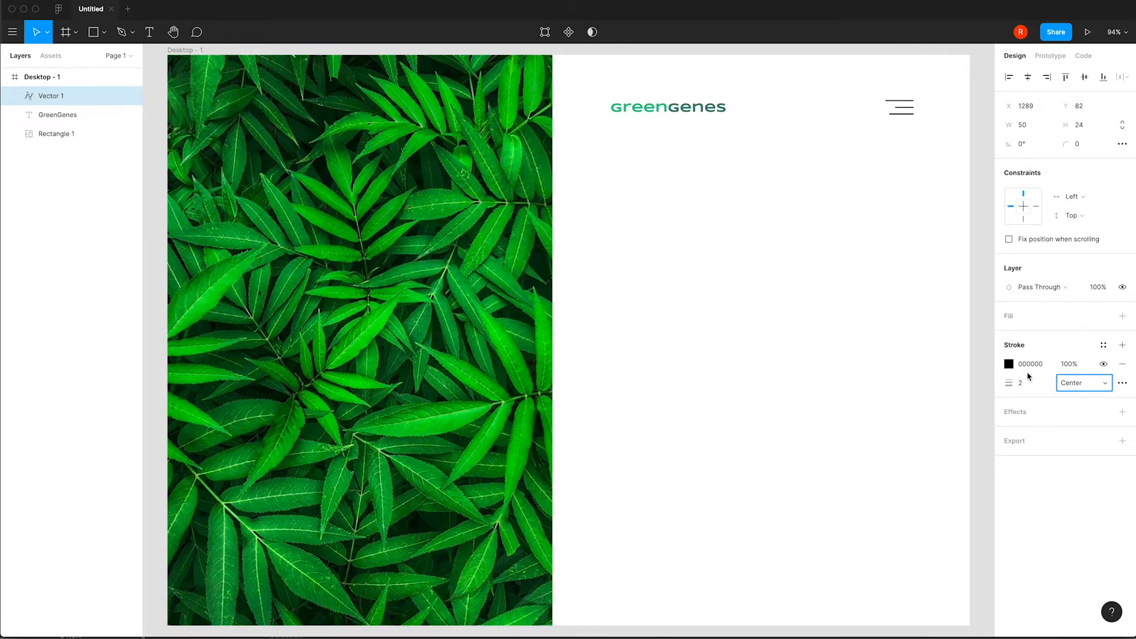
pyautogui.click(1009, 364)
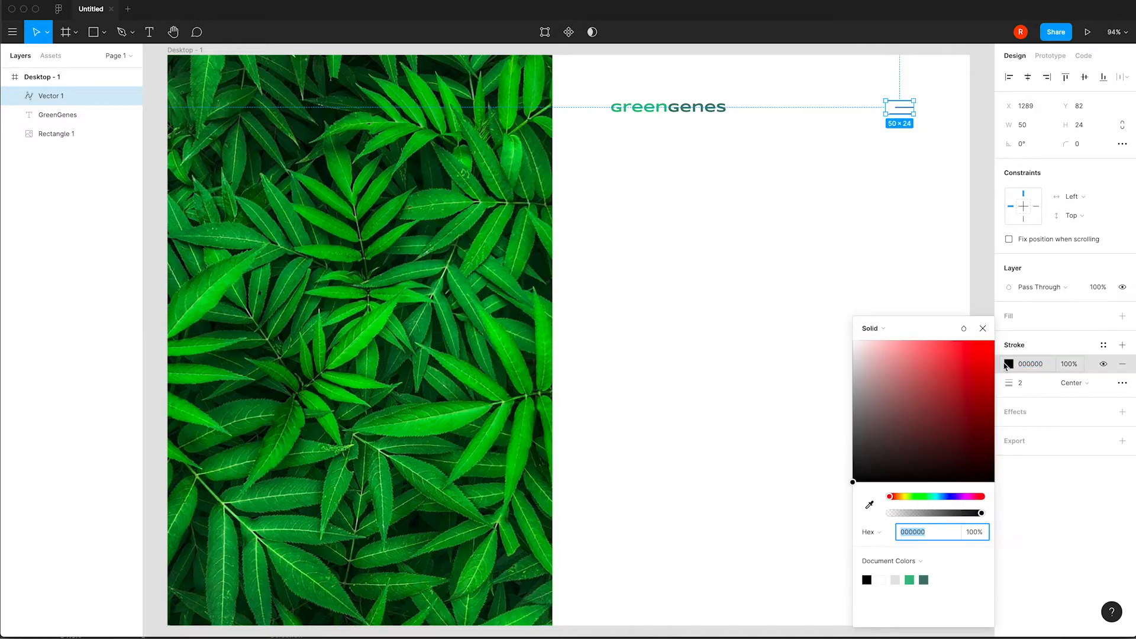
pyautogui.click(924, 580)
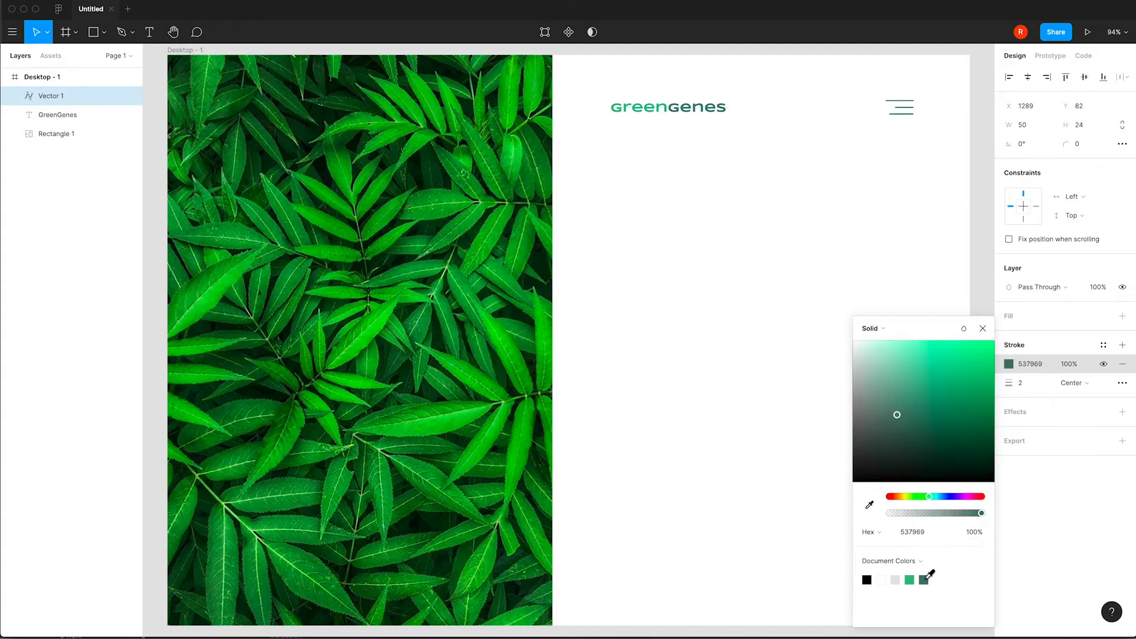
pyautogui.click(983, 329)
pyautogui.click(935, 173)
# - Align the GreenGenes logo and the menu icon on their vertical centers
pyautogui.hscroll(-1, 935, 172)
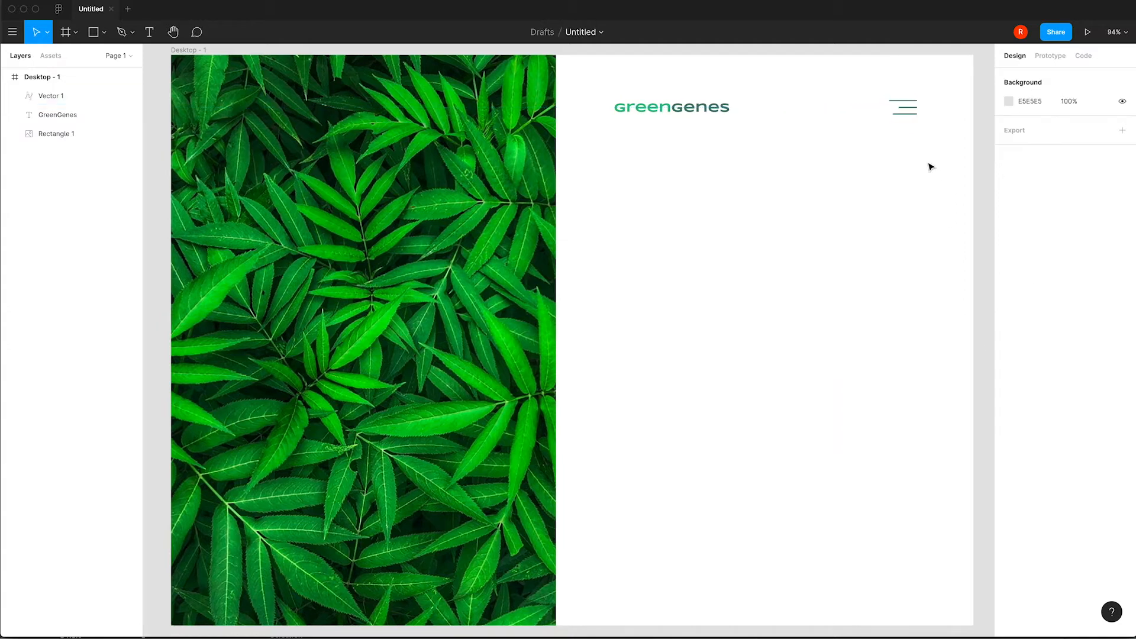
pyautogui.moveTo(930, 151); pyautogui.dragTo(646, 116)
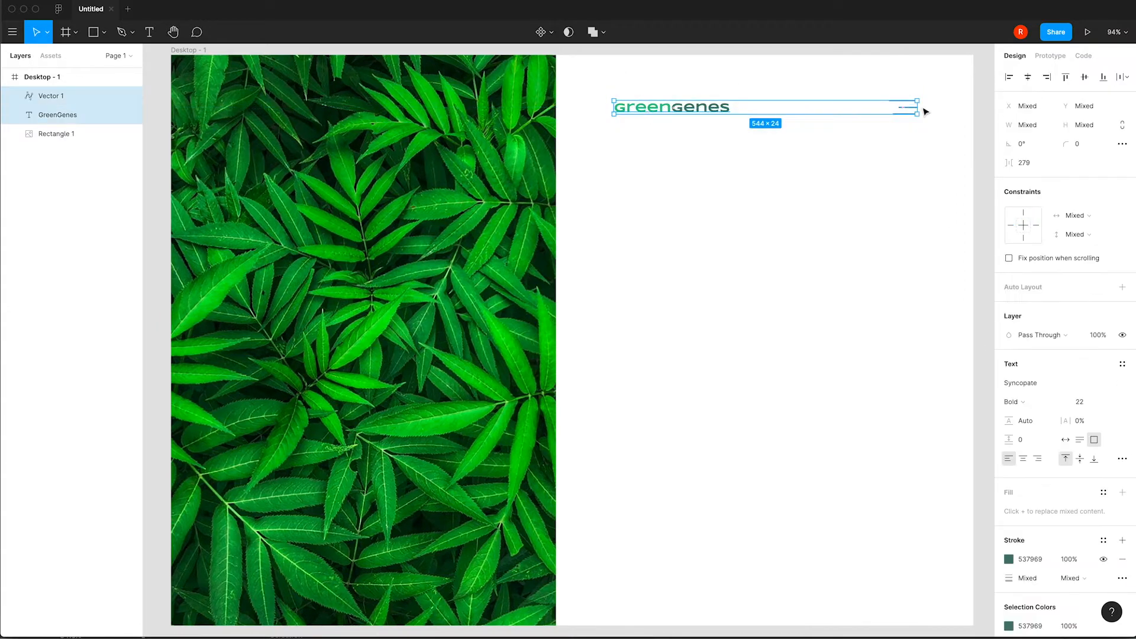
pyautogui.click(1088, 77)
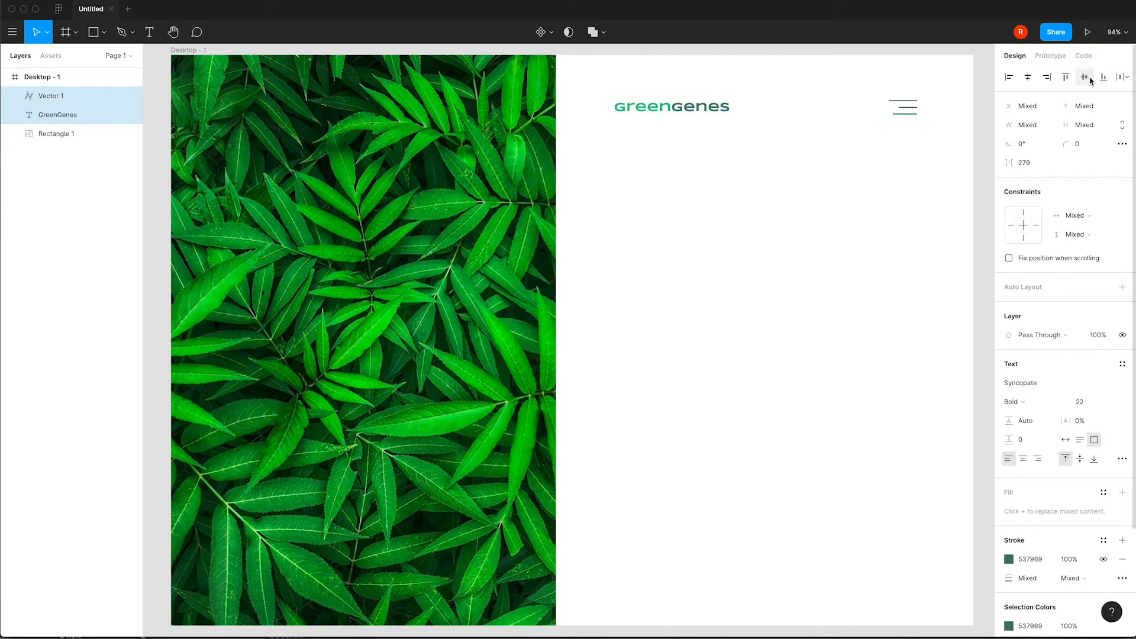
pyautogui.click(848, 167)
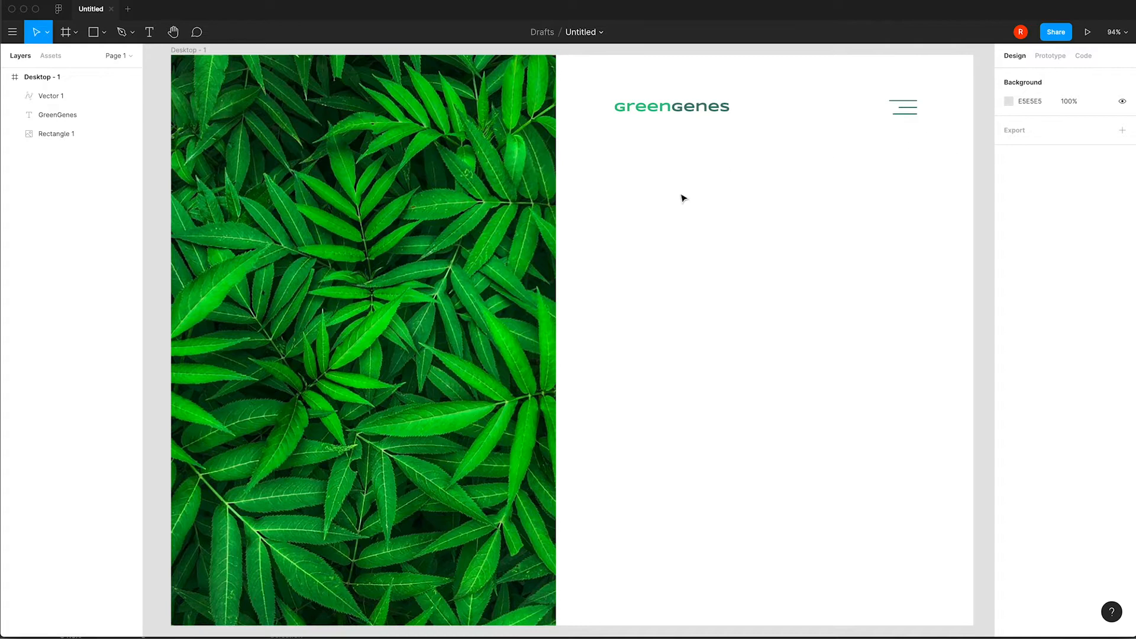
# - Add a text box reading "01" below the logo, aligned with its start, and set the font size to 60
pyautogui.click(149, 32)
pyautogui.moveTo(616, 174); pyautogui.dragTo(683, 216)
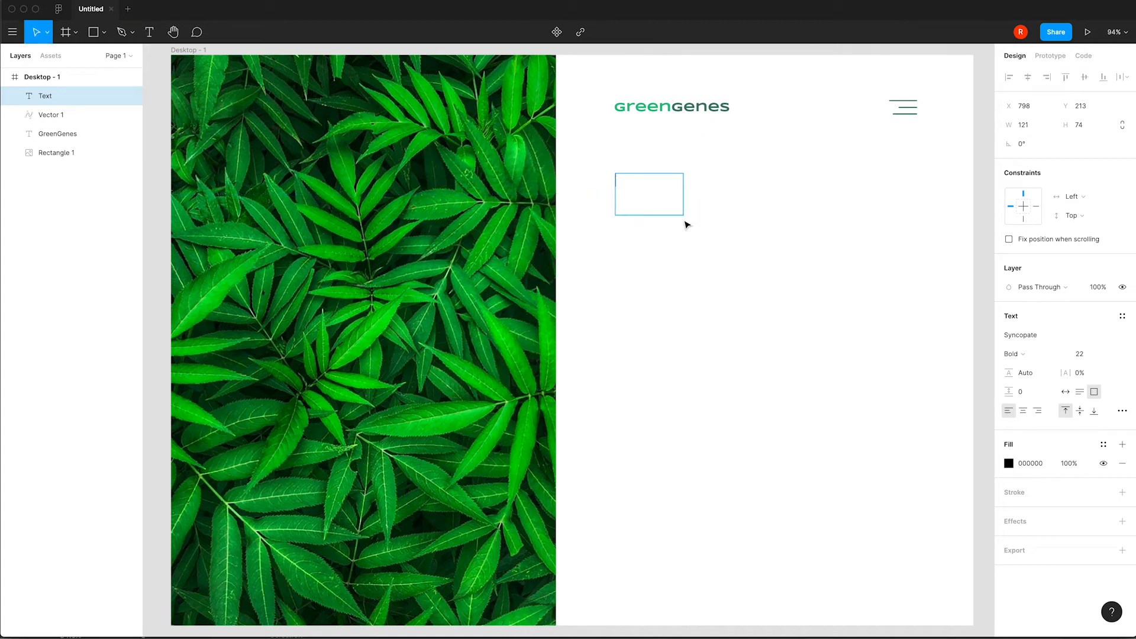
pyautogui.write('01')
pyautogui.hotkey('ctrl', 'a')
pyautogui.click(1091, 355)
pyautogui.press('Return')
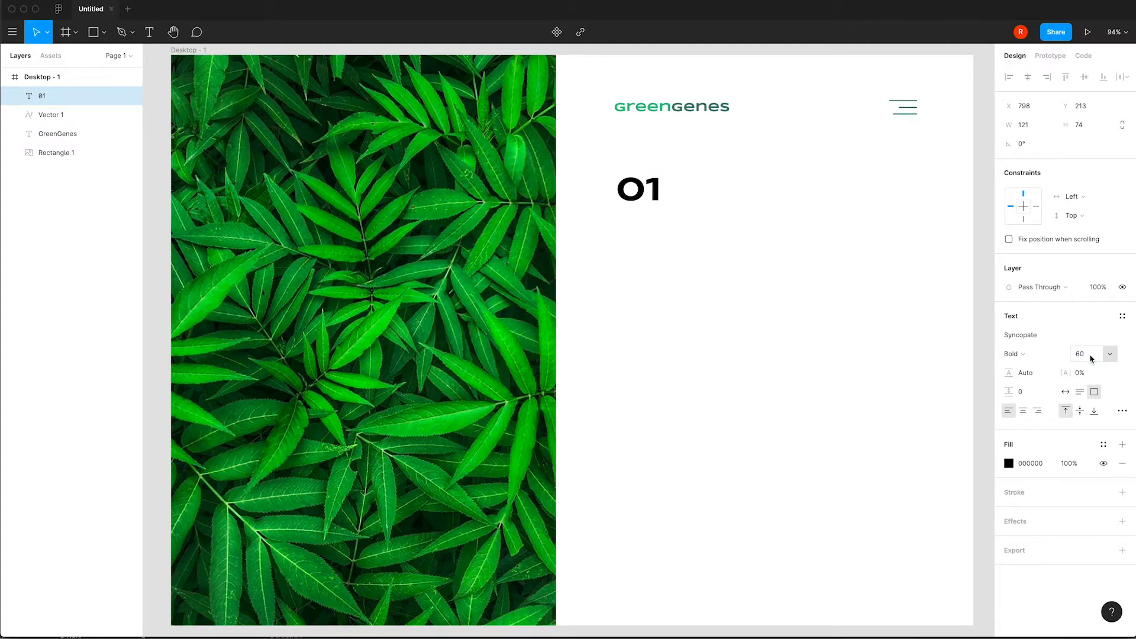
# - Colour the "01" text with the document's green 61BA84 and shrink its text box to about 90 × 59
pyautogui.click(1009, 464)
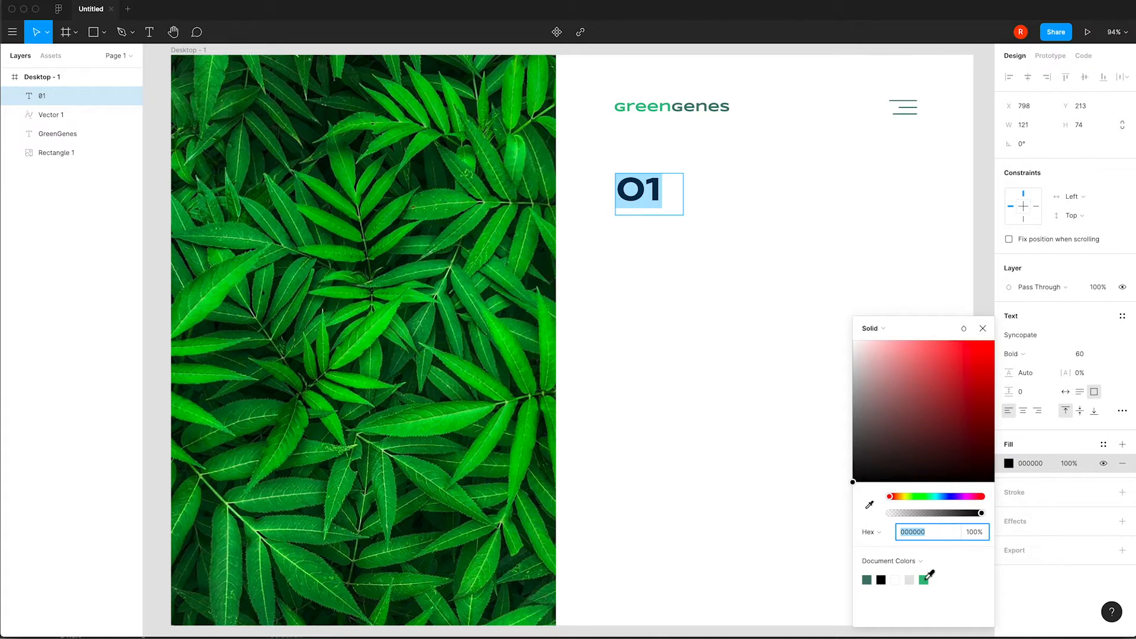
pyautogui.click(924, 579)
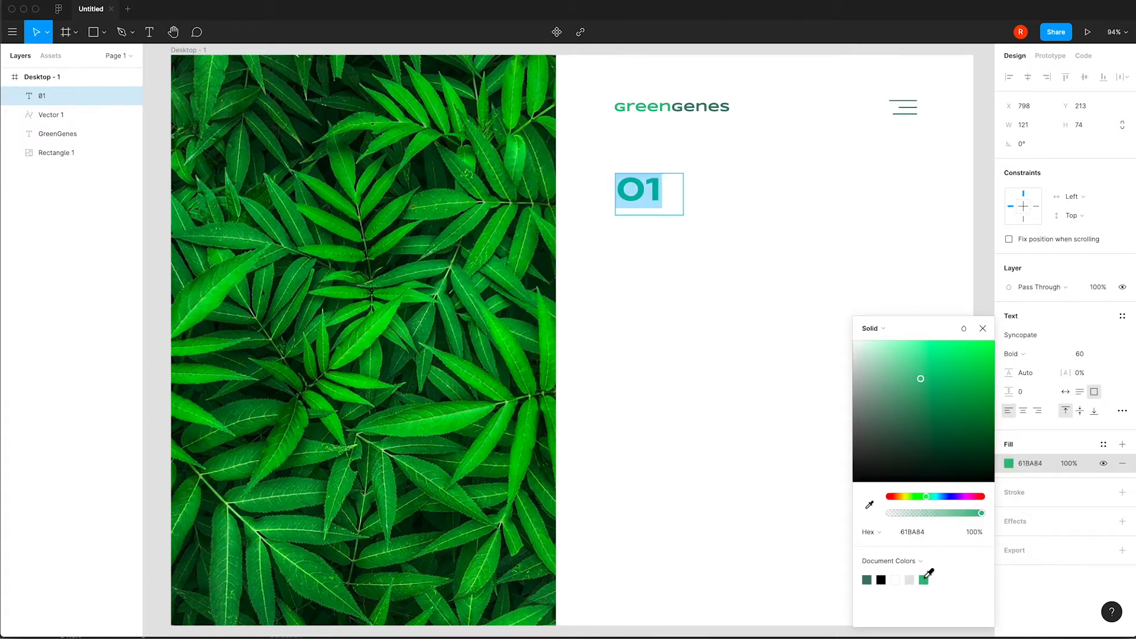
pyautogui.press('Escape')
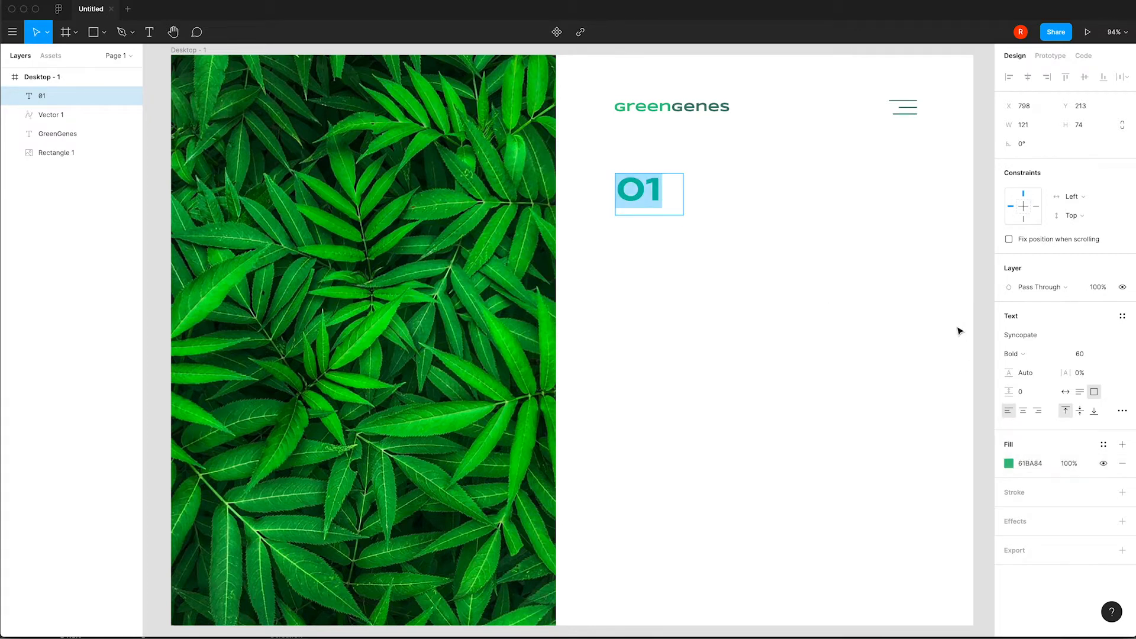
pyautogui.press('Escape')
pyautogui.click(767, 278)
pyautogui.click(671, 209)
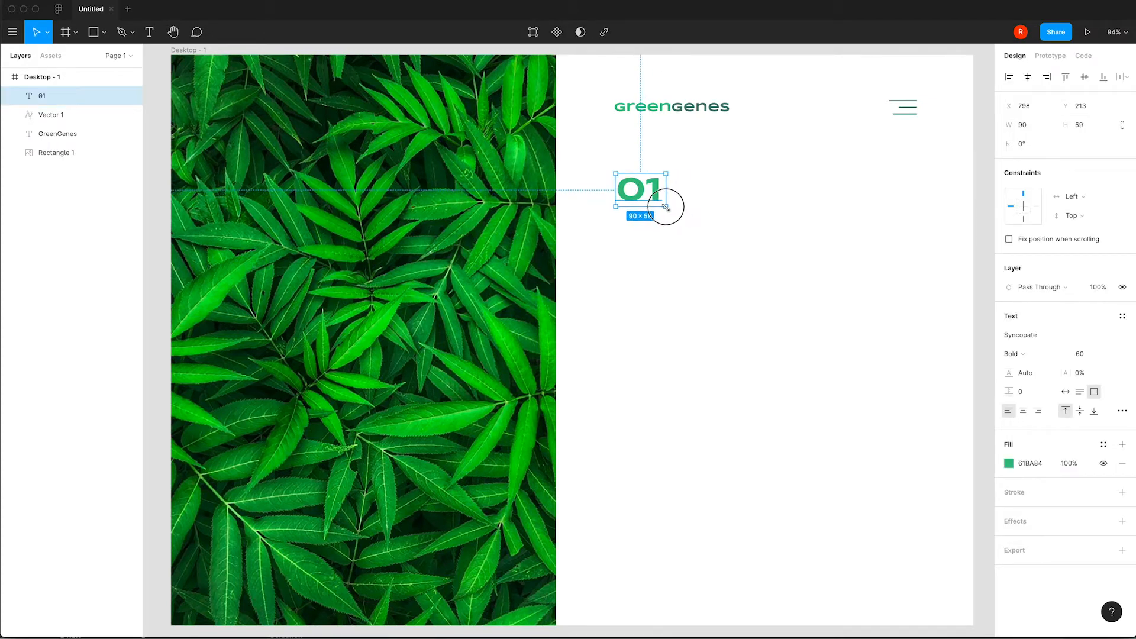
pyautogui.click(716, 222)
# - Duplicate the "01" text straight down to about Y 346 and replace the copy's text with "How often"
pyautogui.click(641, 198)
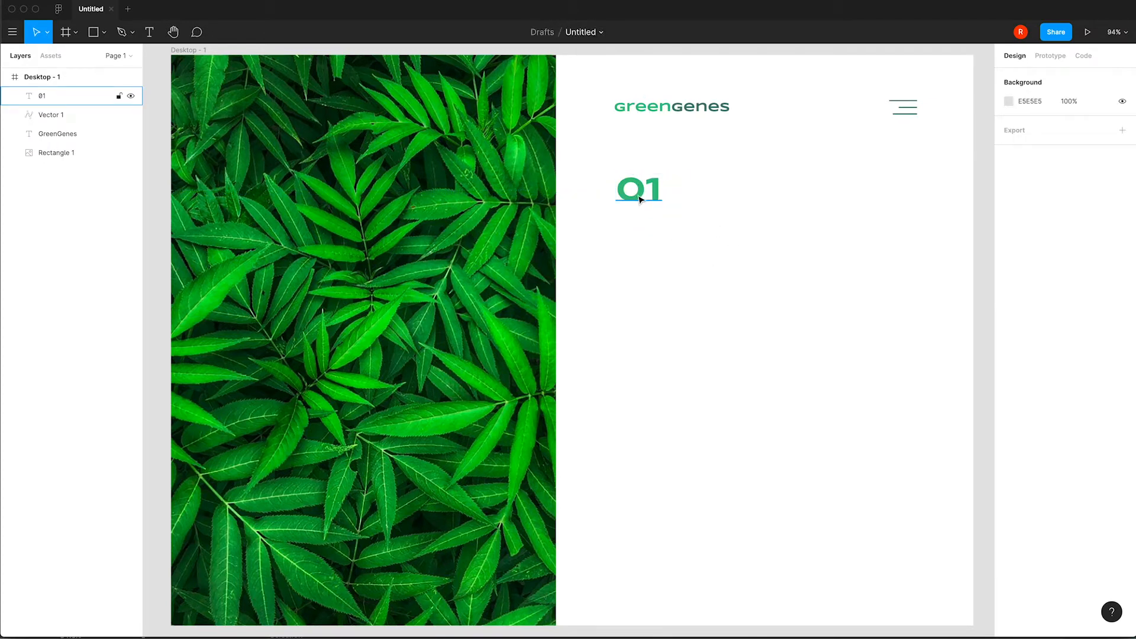
pyautogui.moveTo(641, 198); pyautogui.dragTo(646, 269)
pyautogui.click(669, 259)
pyautogui.click(643, 264)
pyautogui.doubleClick(650, 266)
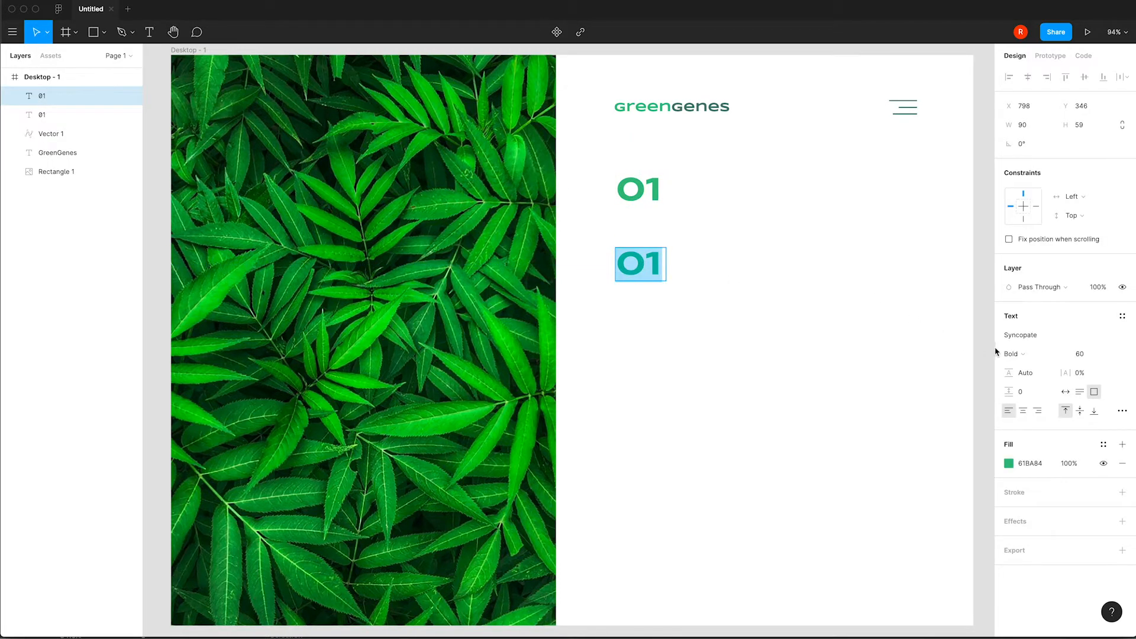
pyautogui.write('How often')
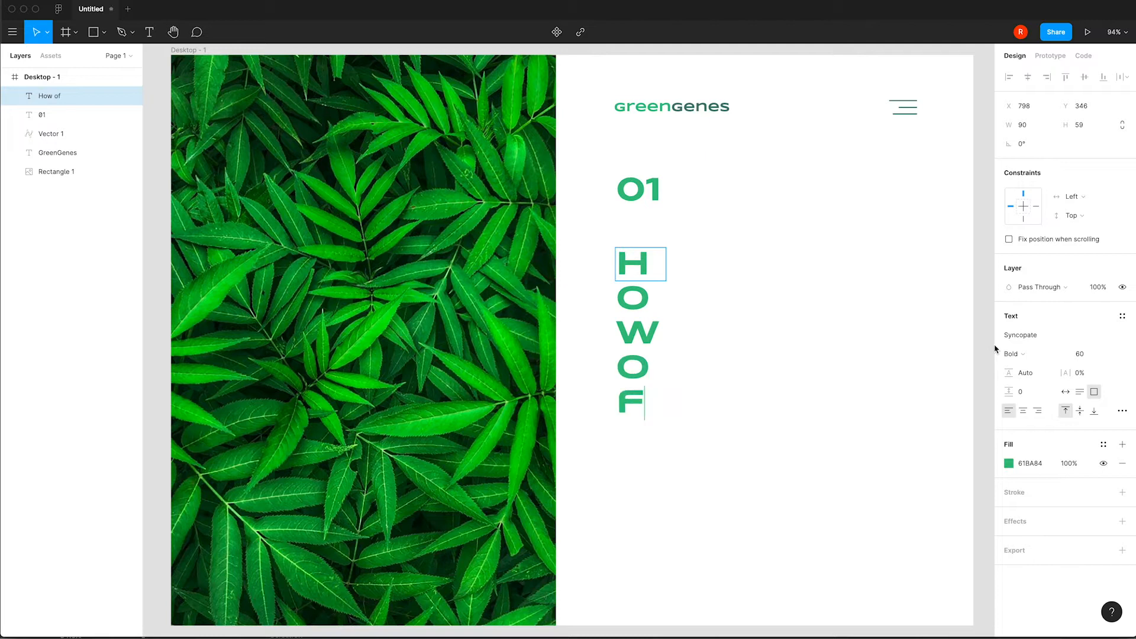
# - Enlarge the "How often" text box to about 521 × 182 so it spans the width of the header
pyautogui.hotkey('ctrl', 'a')
pyautogui.press('Escape')
pyautogui.moveTo(664, 265); pyautogui.dragTo(906, 264)
pyautogui.moveTo(767, 282); pyautogui.dragTo(770, 349)
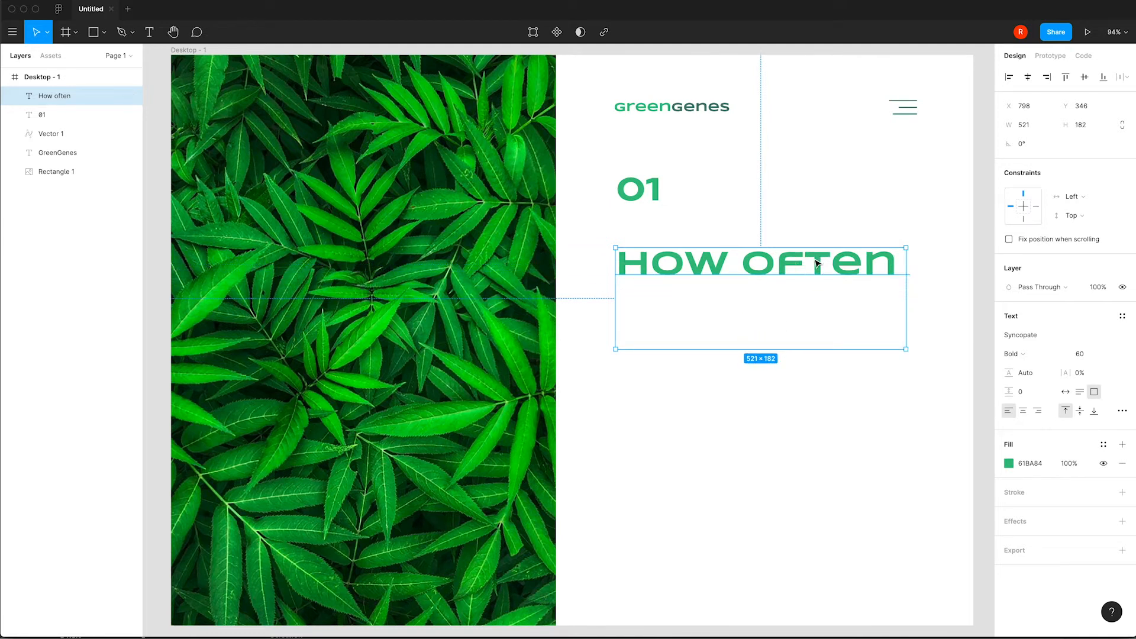
# - Set the "How often" text to Syncopate Regular at font size 38
pyautogui.doubleClick(815, 259)
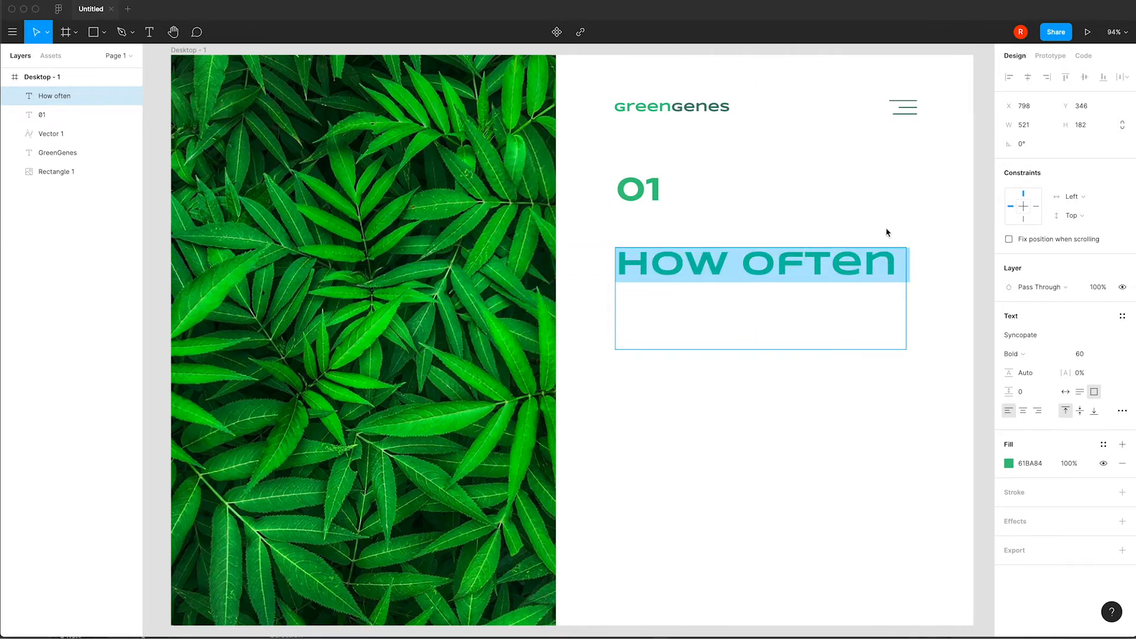
pyautogui.tripleClick(830, 273)
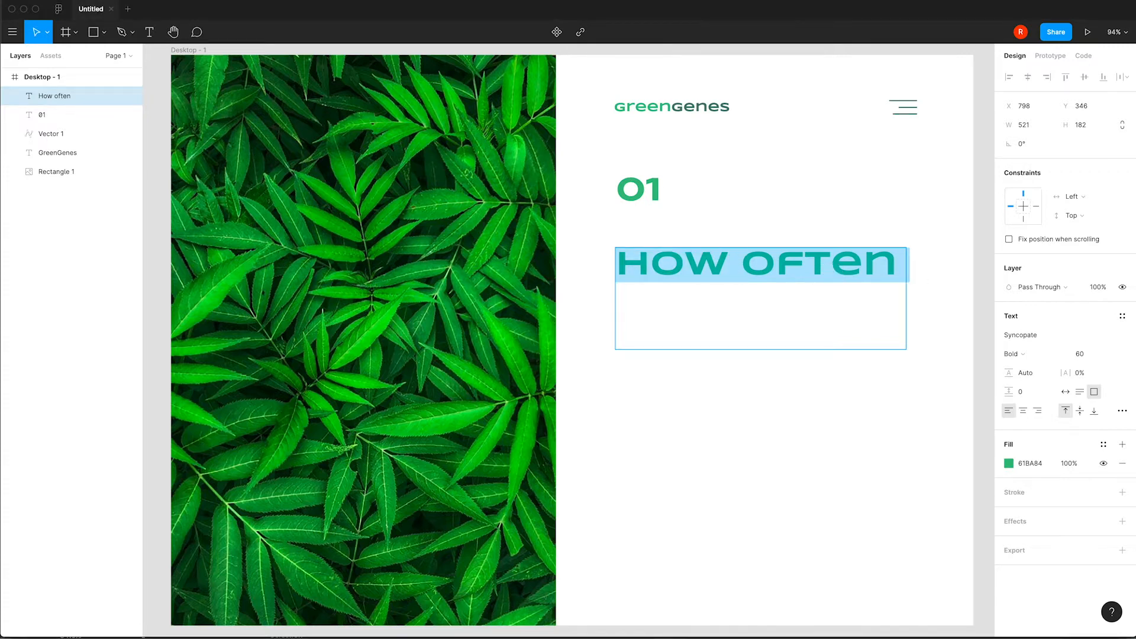
pyautogui.click(1040, 356)
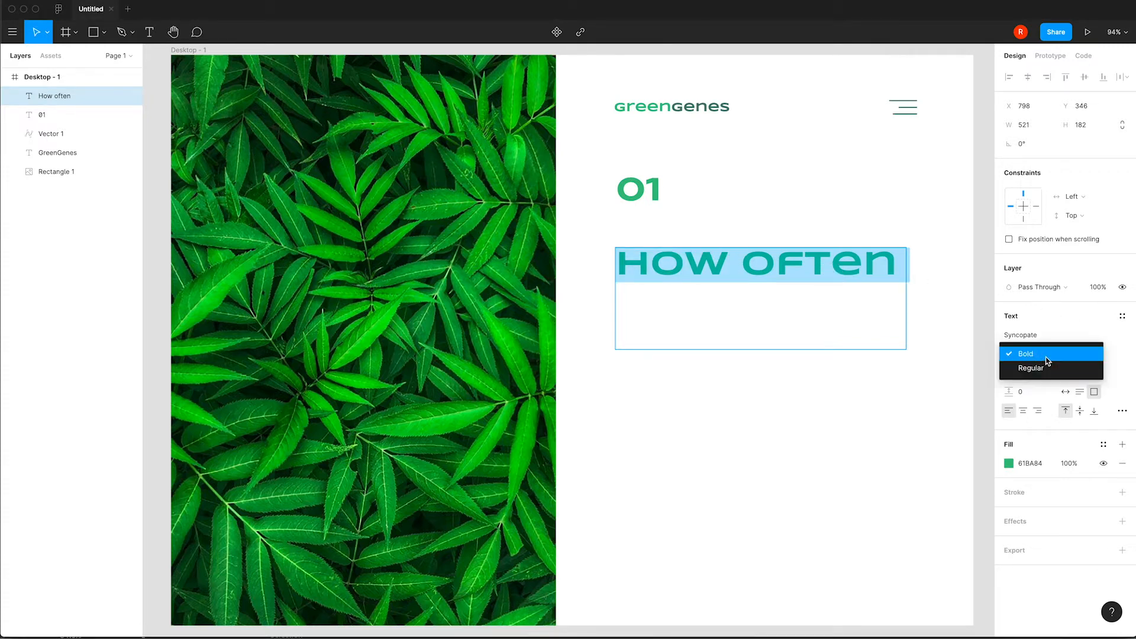
pyautogui.click(1033, 367)
pyautogui.click(1088, 355)
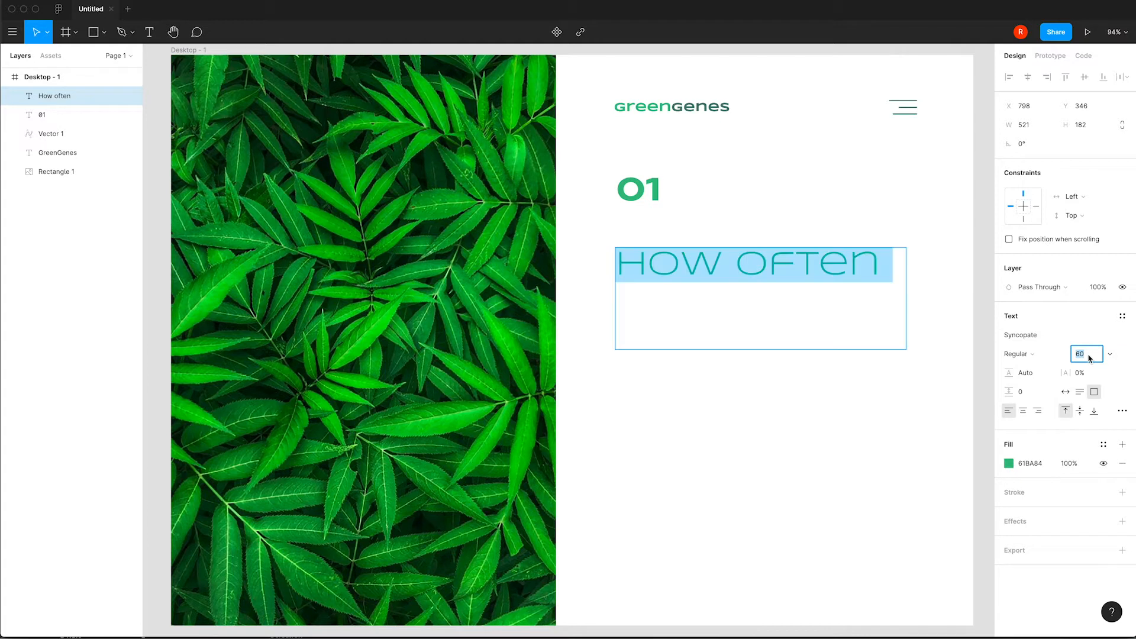
pyautogui.write('38')
pyautogui.press('Return')
# - Extend the heading text to read "How often do you take vitamins?"
pyautogui.doubleClick(777, 257)
pyautogui.click(782, 258)
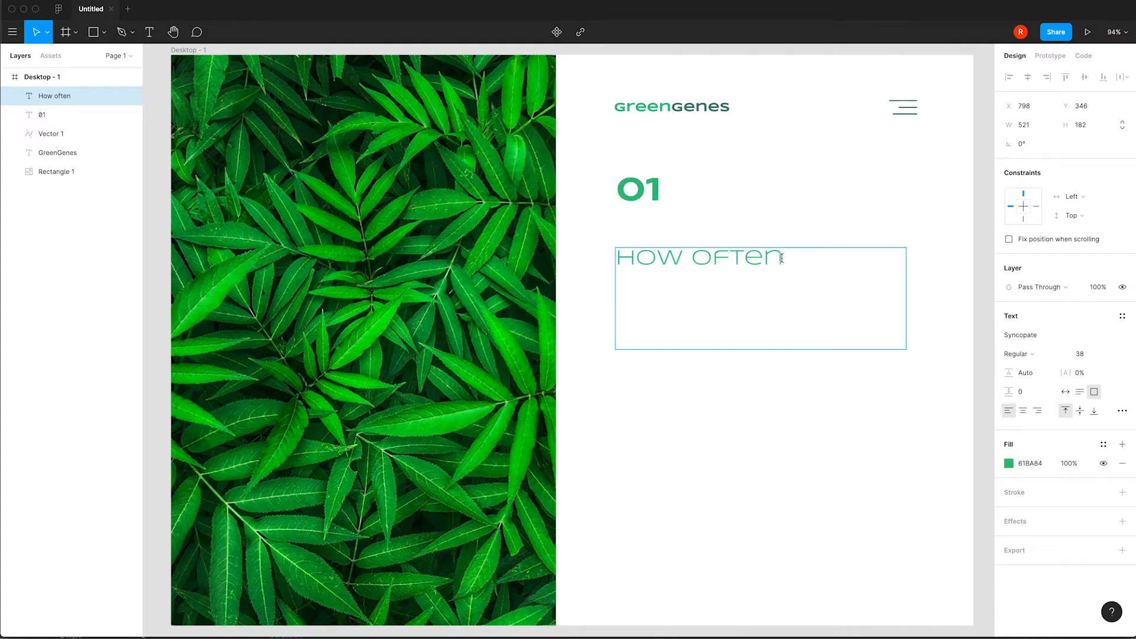
pyautogui.write('do you')
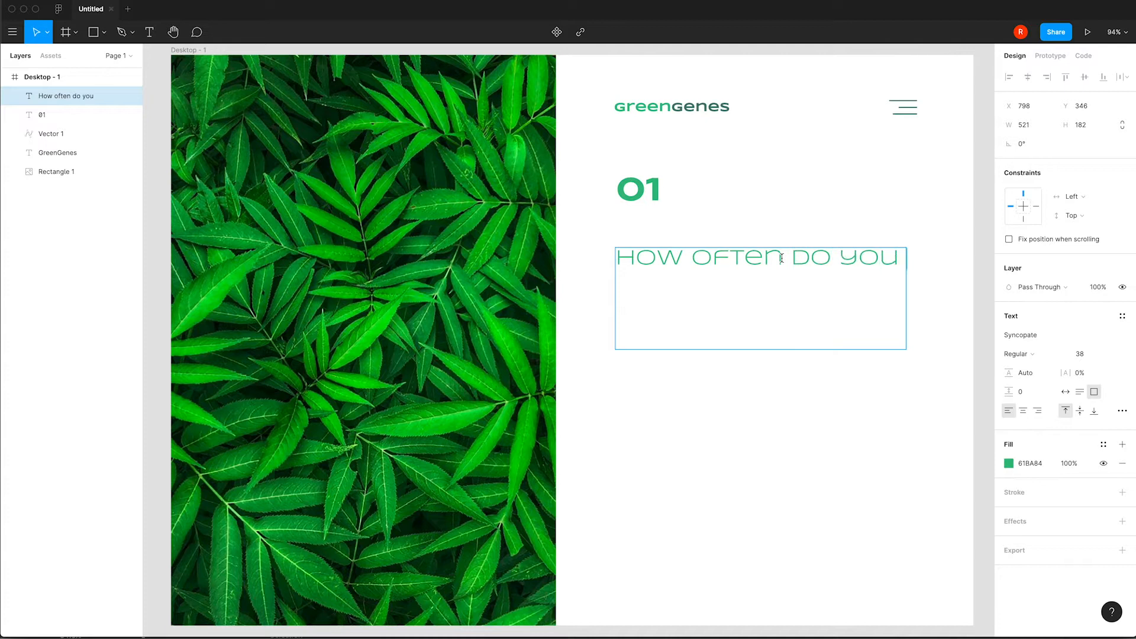
pyautogui.write(' take vitamins?')
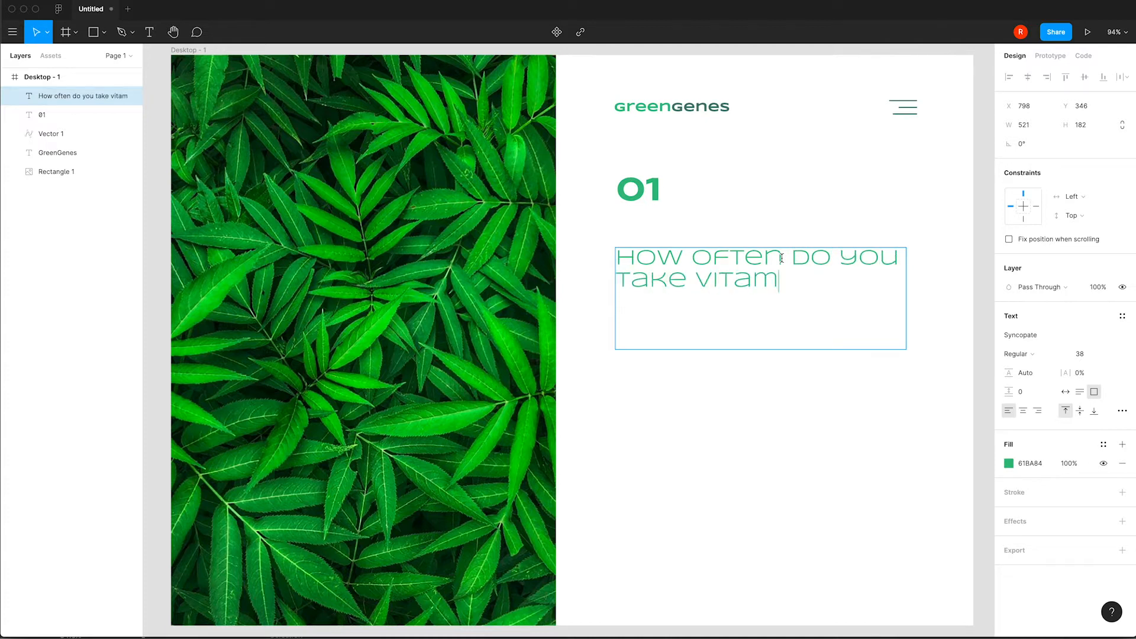
# - Set the question heading's line height to 52 and shorten its text box to about 521 × 101 around the two lines
pyautogui.tripleClick(802, 259)
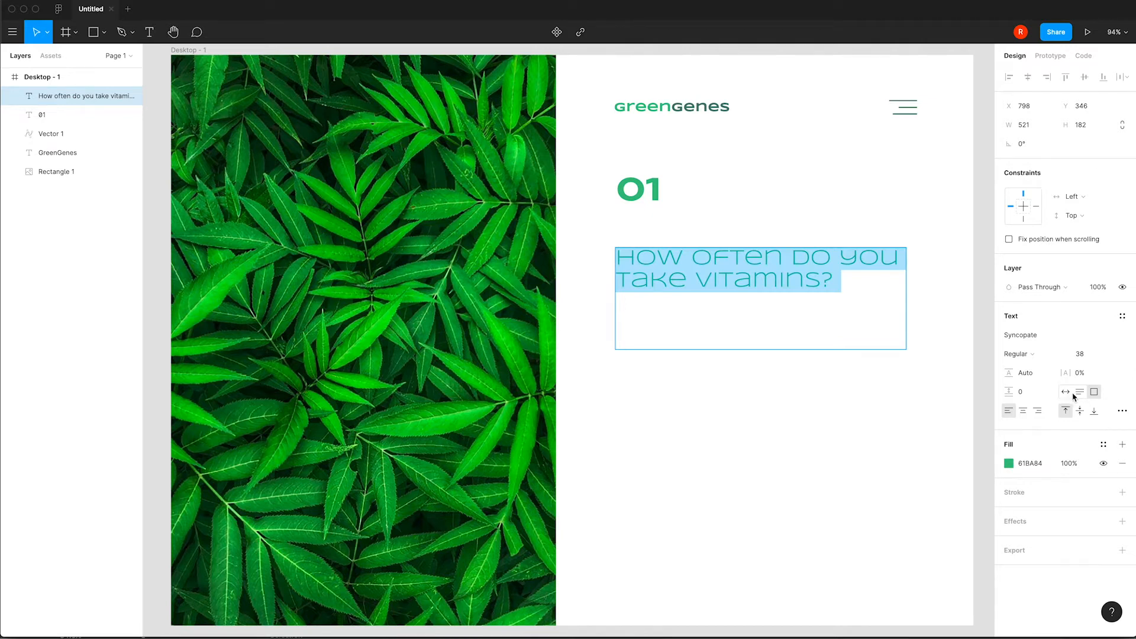
pyautogui.click(1028, 373)
pyautogui.write('52')
pyautogui.press('Return')
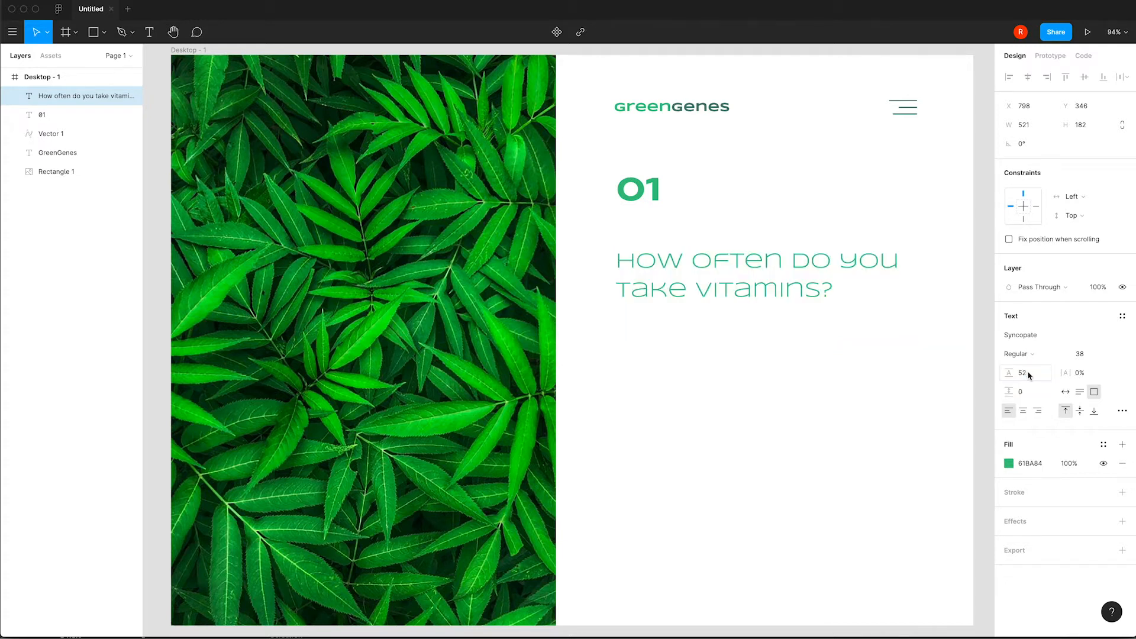
pyautogui.click(822, 345)
pyautogui.moveTo(762, 350); pyautogui.dragTo(762, 302)
pyautogui.click(781, 352)
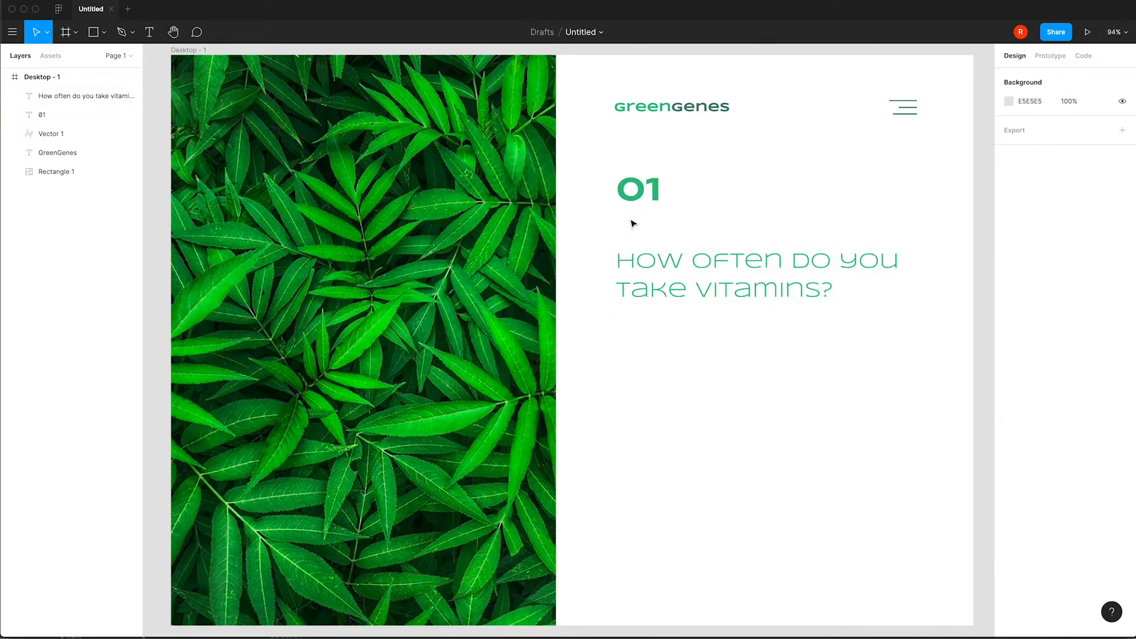
# - Draw a short horizontal line with the Pen tool just beneath the "01" number, at about Y 286
pyautogui.press('p')
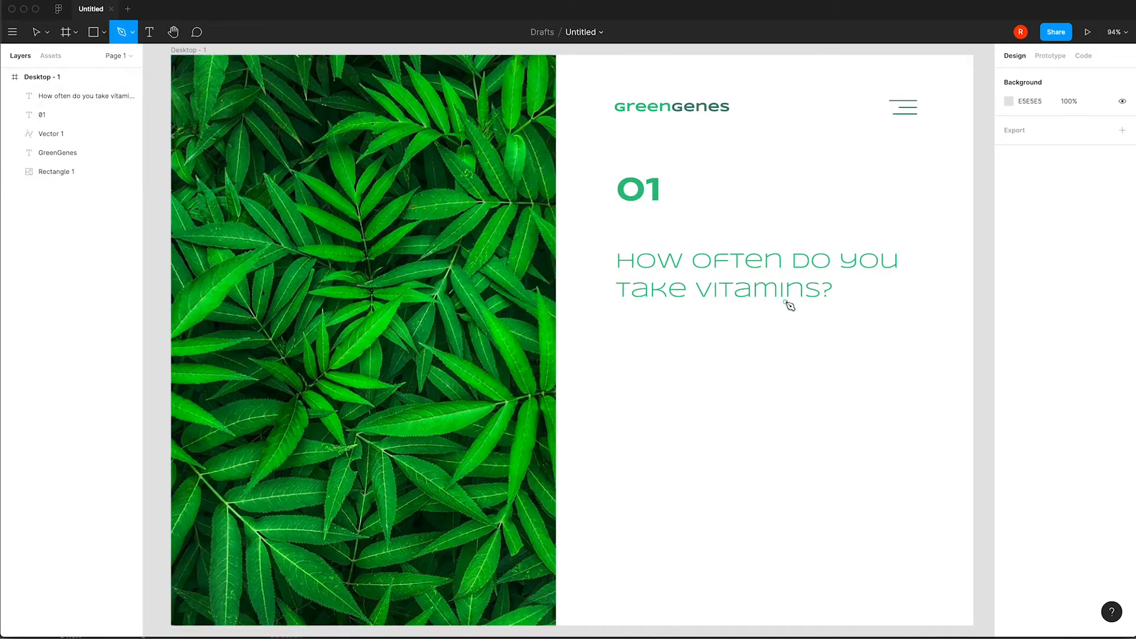
pyautogui.click(619, 214)
pyautogui.click(647, 214)
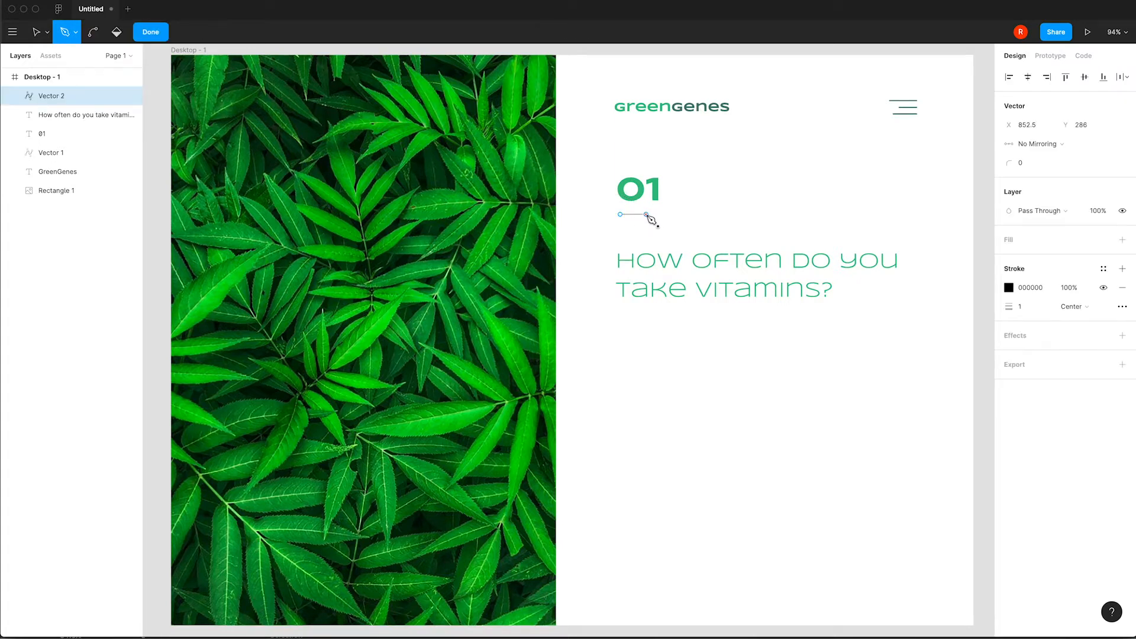
# - Set the stroke of the line under "01" to dark green 537969 with a weight of 2, and finish the path
pyautogui.click(1010, 288)
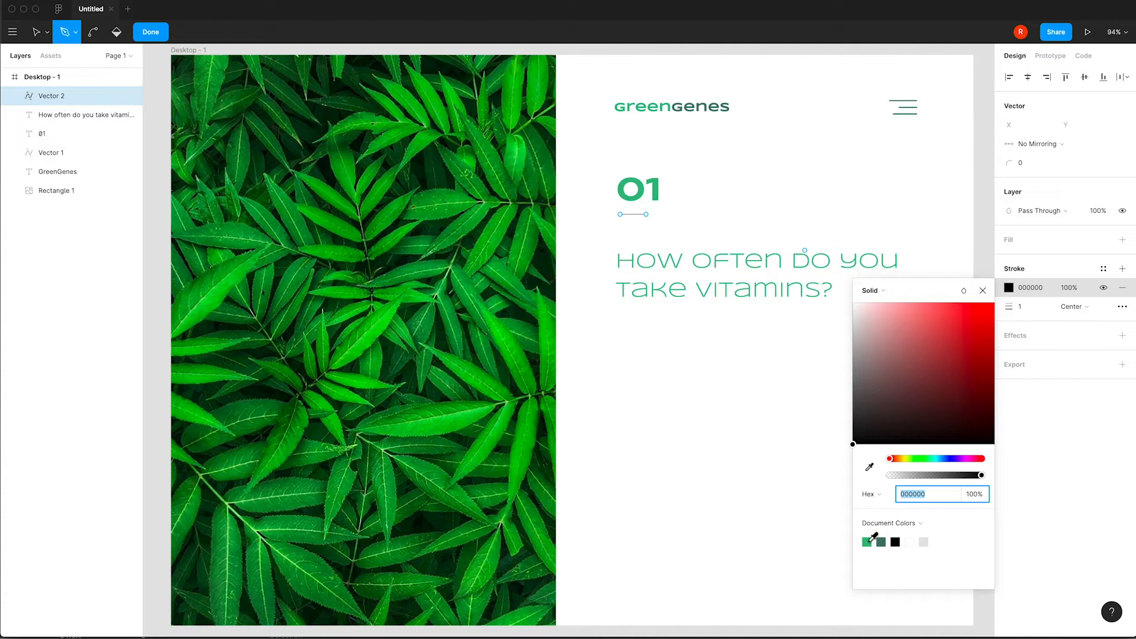
pyautogui.click(881, 541)
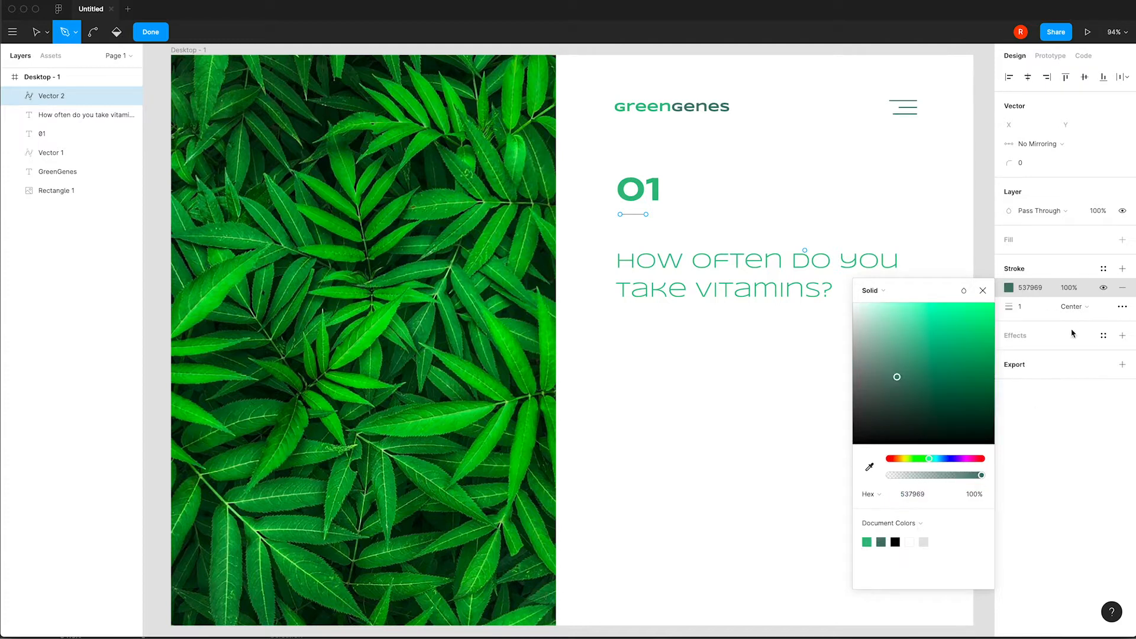
pyautogui.click(1020, 308)
pyautogui.write('2')
pyautogui.press('Tab')
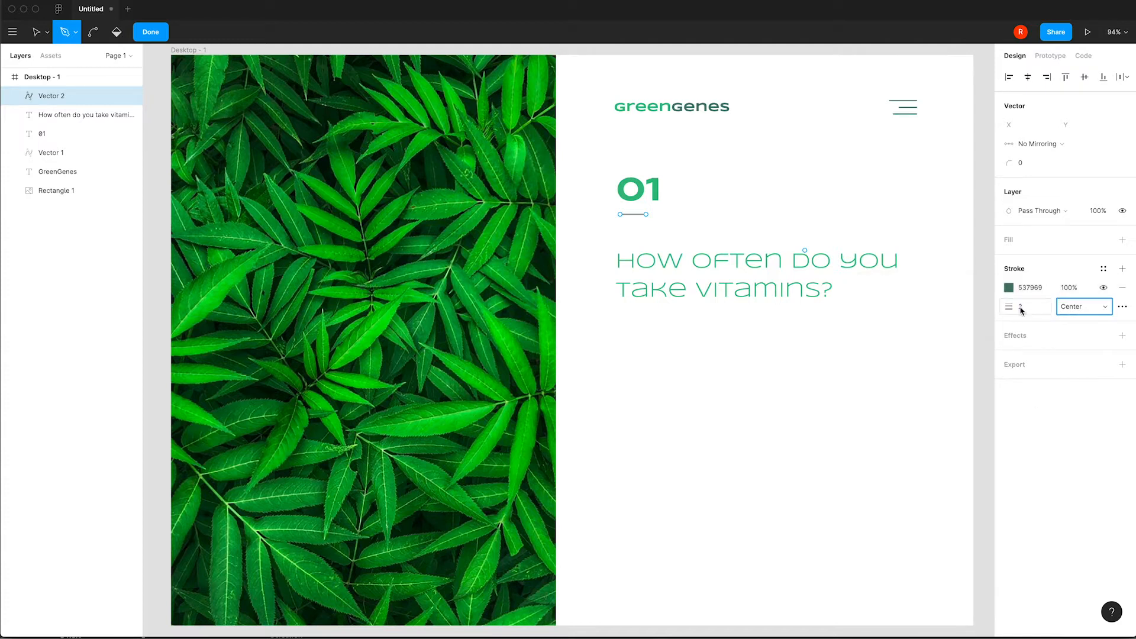
pyautogui.press('Escape')
pyautogui.press('Escape')
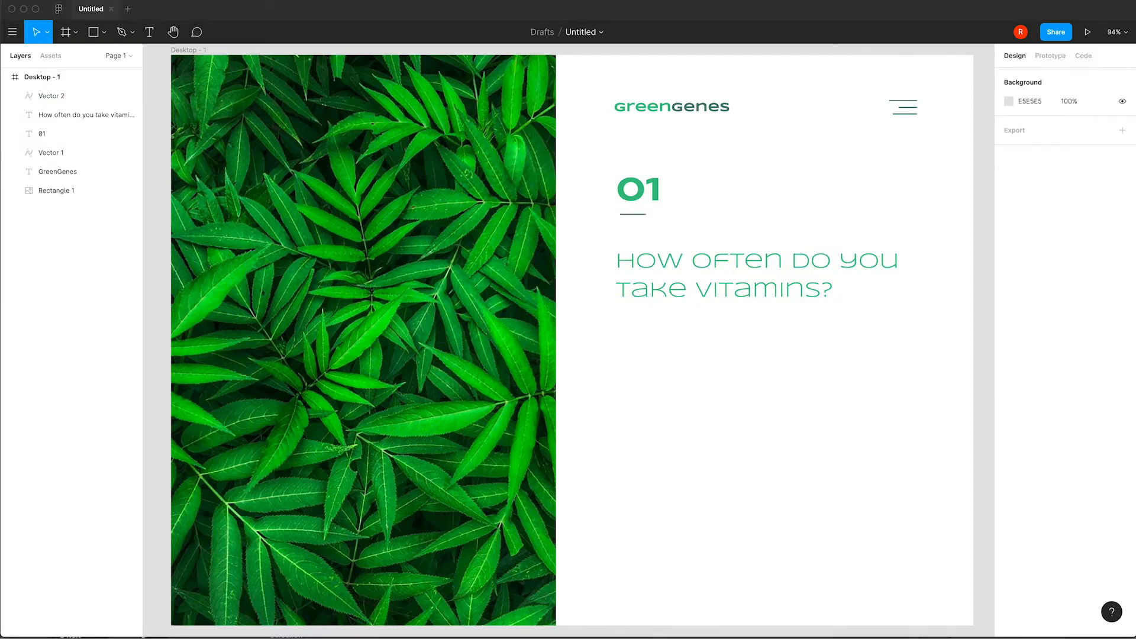
# - Draw a rectangle about 509 × 65 below the question heading, left-aligned with it at X 798, Y 475
pyautogui.click(94, 32)
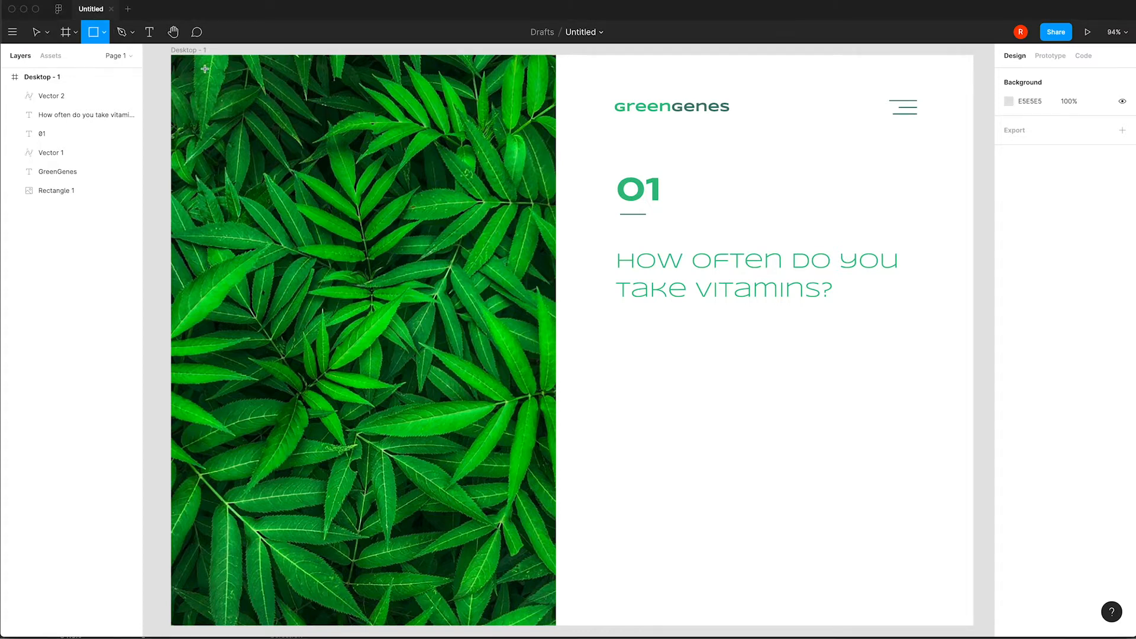
pyautogui.moveTo(621, 320); pyautogui.dragTo(903, 356)
pyautogui.moveTo(791, 345); pyautogui.dragTo(787, 345)
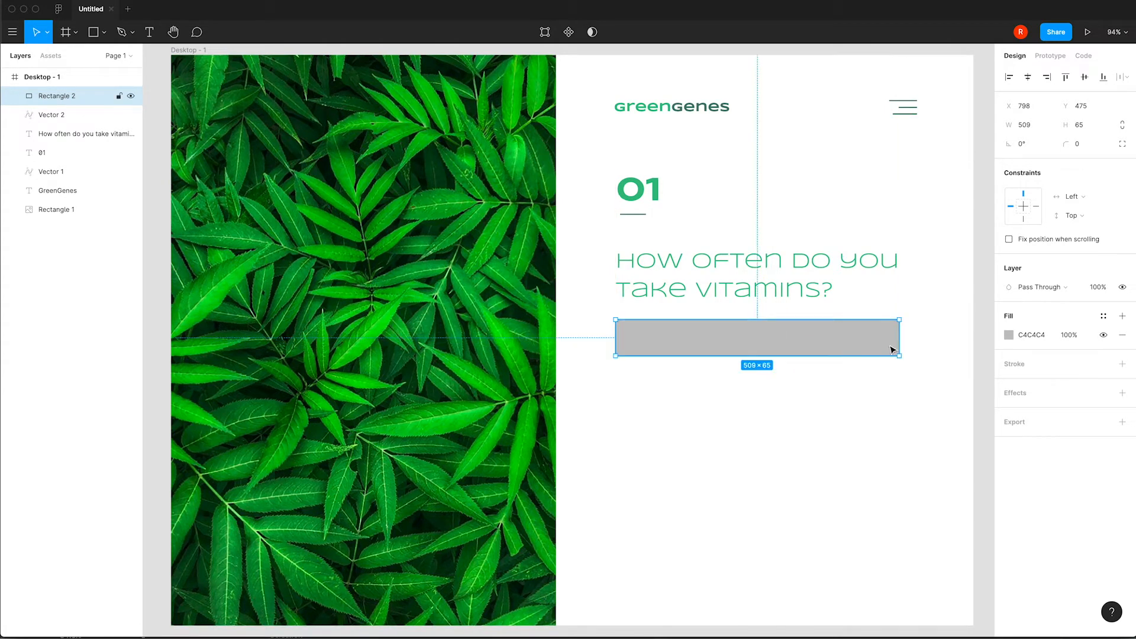
# - Fill the rectangle with the document green 61BA84 and add a drop shadow with its default settings
pyautogui.click(1009, 335)
pyautogui.click(867, 579)
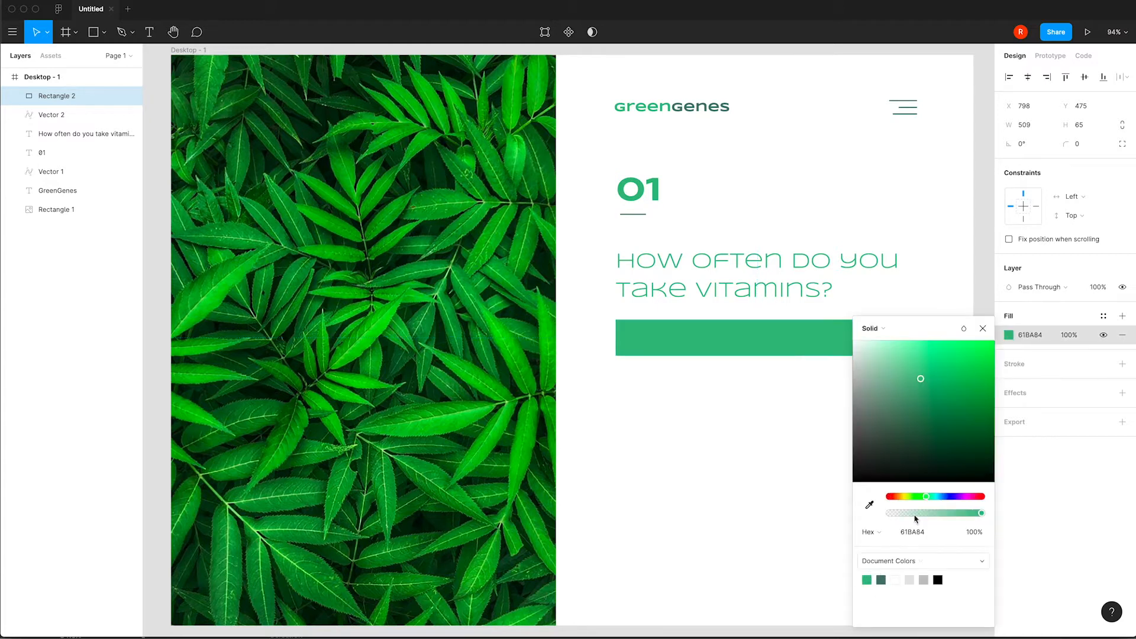
pyautogui.click(983, 328)
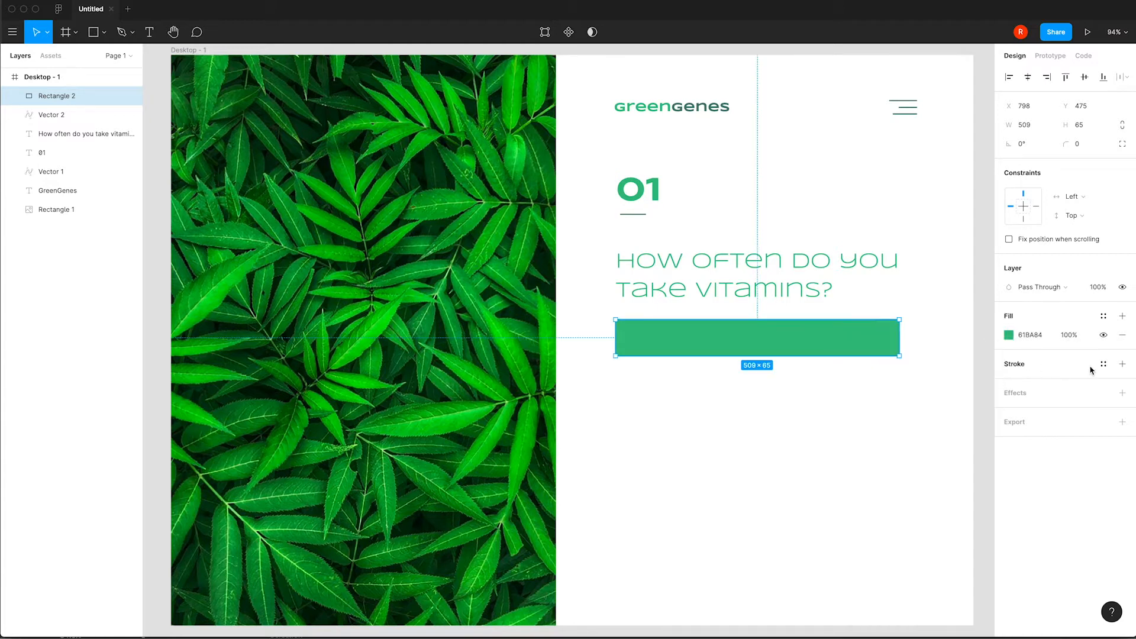
pyautogui.click(1123, 394)
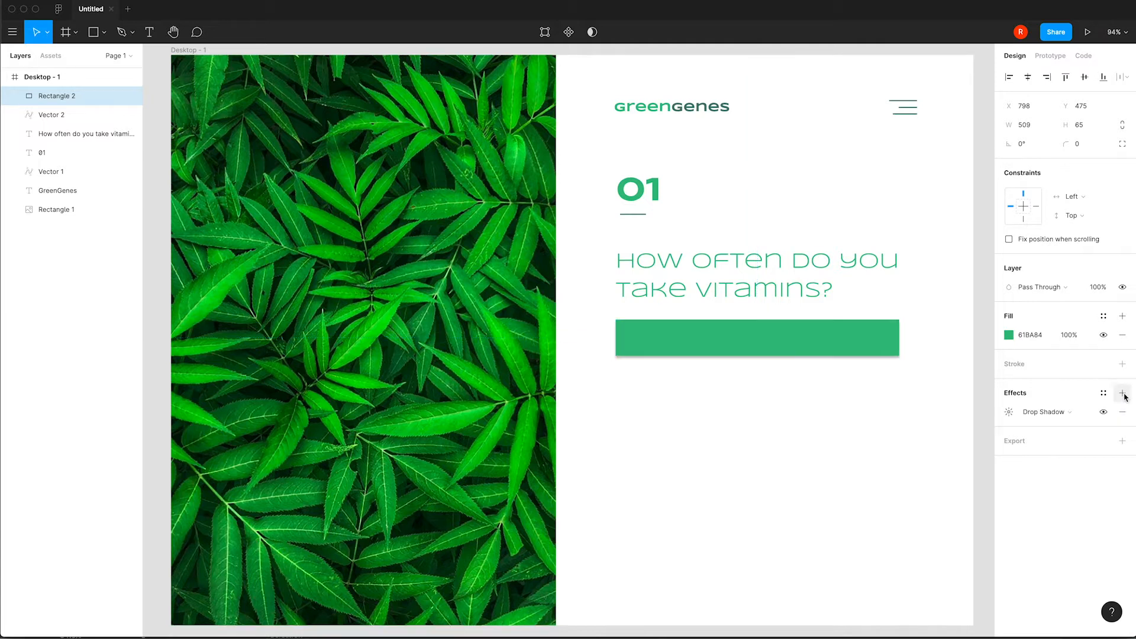
pyautogui.click(1009, 412)
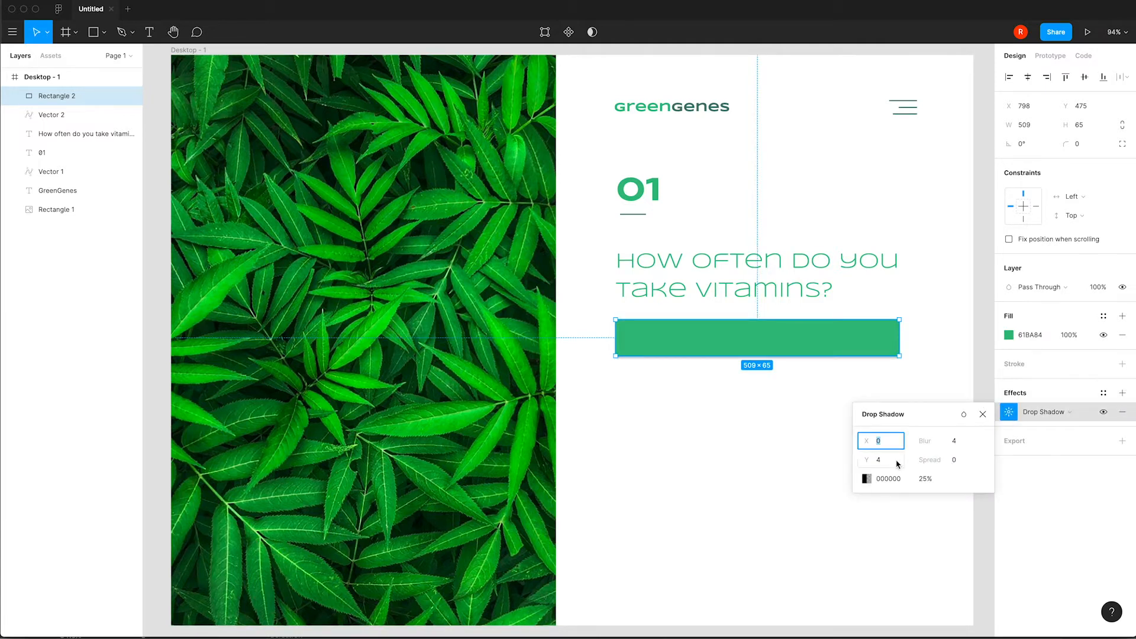
pyautogui.click(983, 415)
pyautogui.click(839, 389)
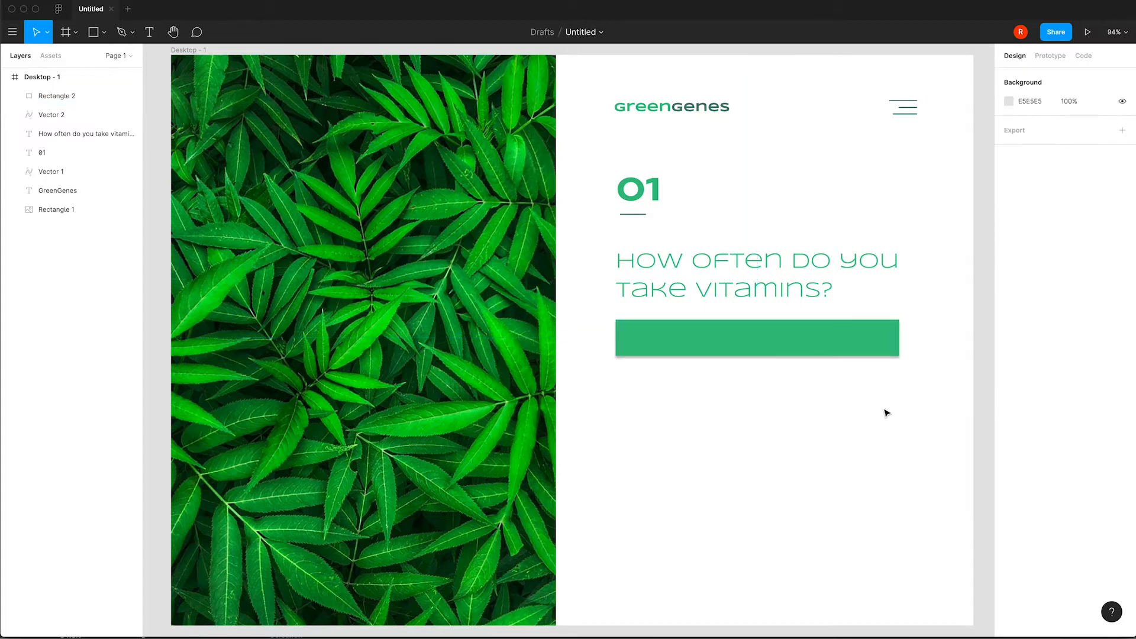
# - Duplicate the question heading straight down to about Y 584 below the rectangle and move the copy to the front of the layer order
pyautogui.click(782, 305)
pyautogui.moveTo(779, 290); pyautogui.dragTo(780, 423)
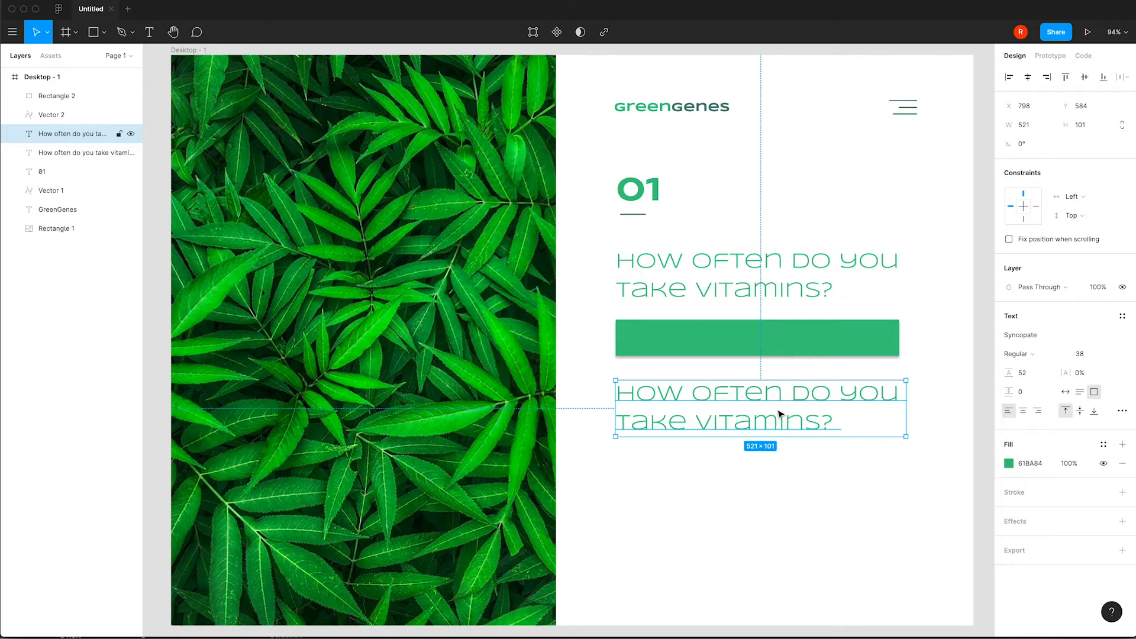
pyautogui.moveTo(80, 137); pyautogui.dragTo(78, 91)
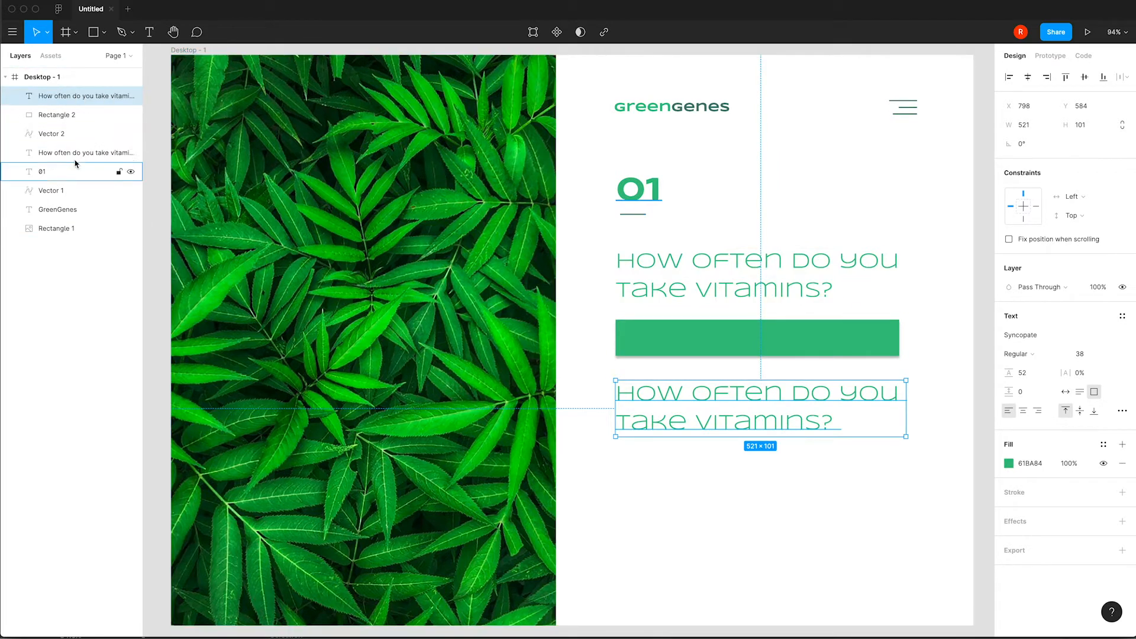
# - Replace the copied heading's text with "TWICE A DAY", centre-aligned in a text box of about 318 × 47
pyautogui.doubleClick(802, 393)
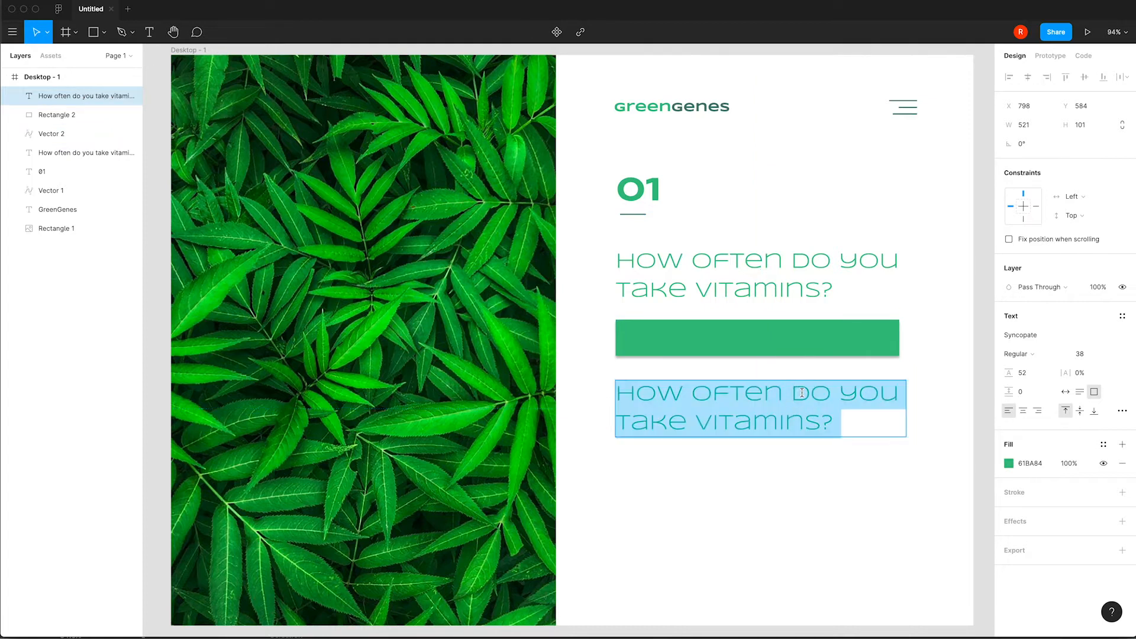
pyautogui.write('TWICE A DAY')
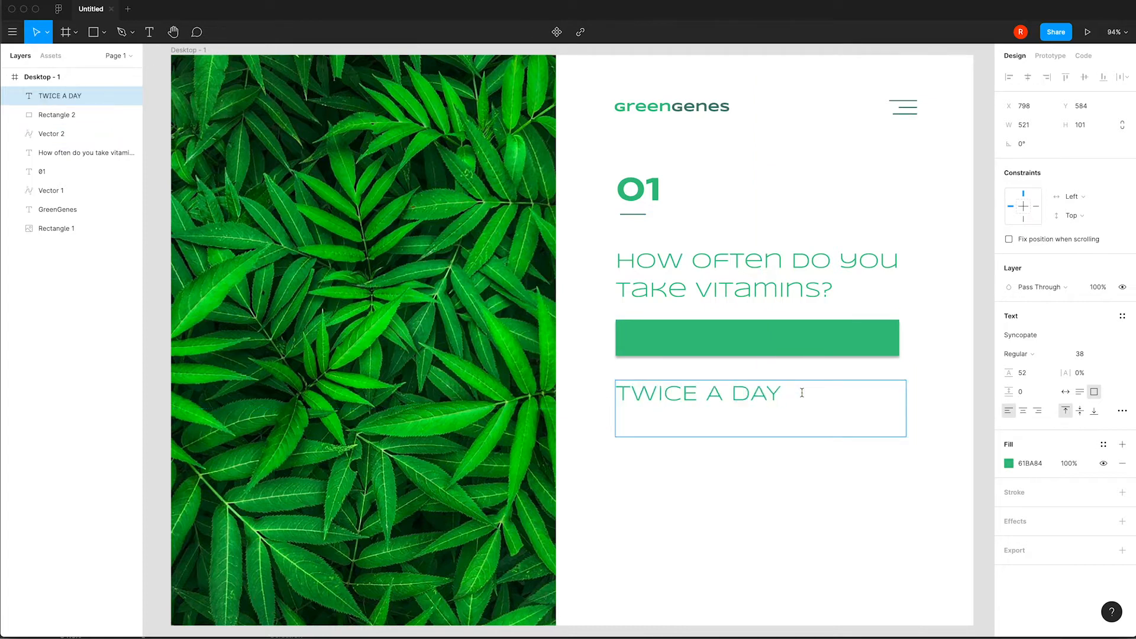
pyautogui.press('super+a')
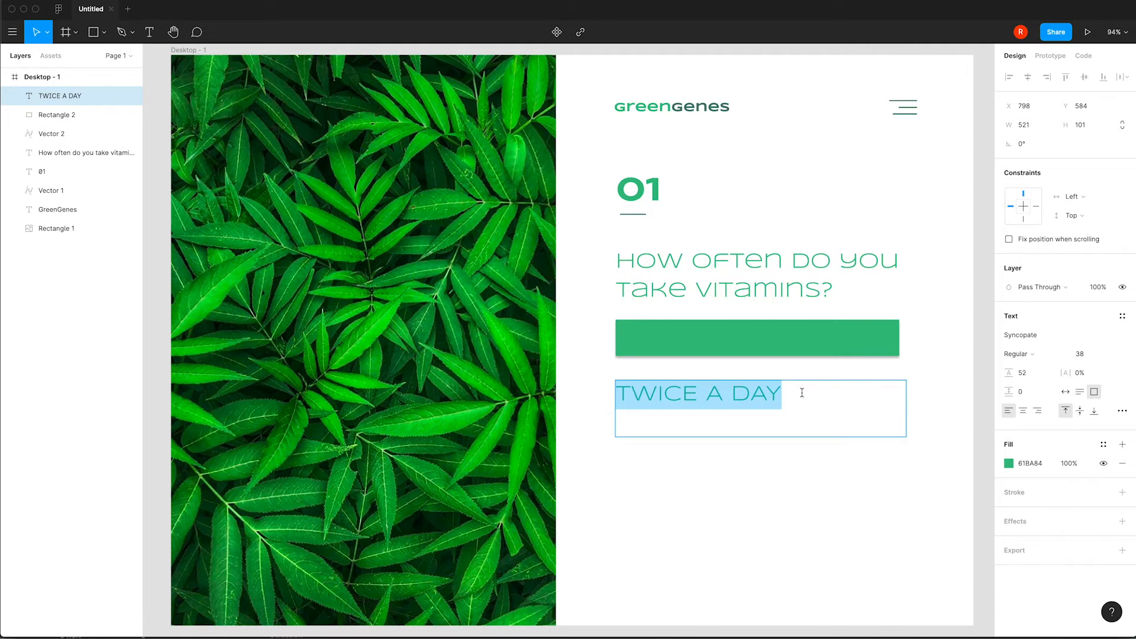
pyautogui.press('Escape')
pyautogui.moveTo(906, 437); pyautogui.dragTo(793, 407)
pyautogui.click(1026, 410)
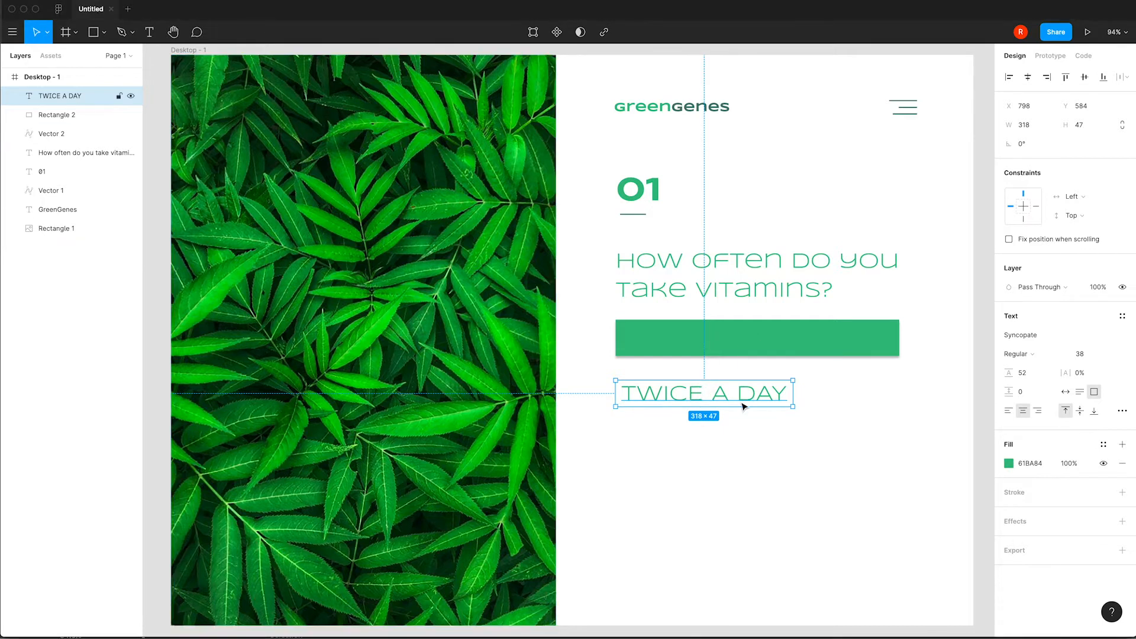
# - Move the "TWICE A DAY" text onto the green rectangle at about X 894, Y 484 and colour it white FFFFFF
pyautogui.moveTo(744, 407); pyautogui.dragTo(797, 351)
pyautogui.click(1010, 463)
pyautogui.moveTo(915, 417); pyautogui.dragTo(843, 328)
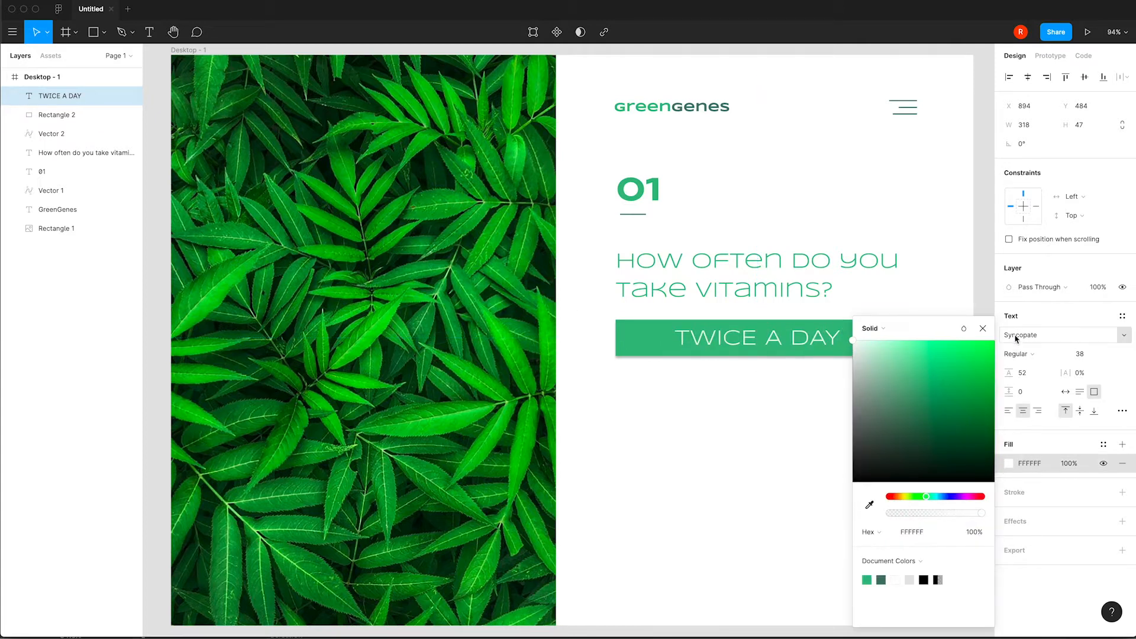
pyautogui.click(983, 328)
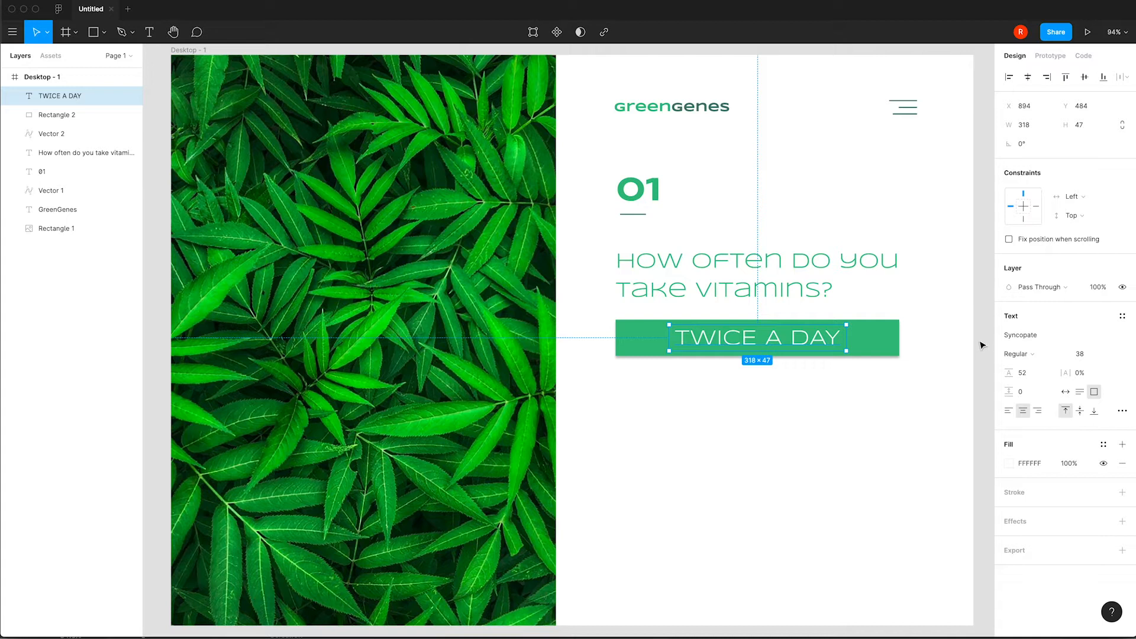
# - Set the "TWICE A DAY" label to font size 22 in Bold
pyautogui.click(1080, 355)
pyautogui.write('22')
pyautogui.click(1061, 355)
pyautogui.click(1030, 337)
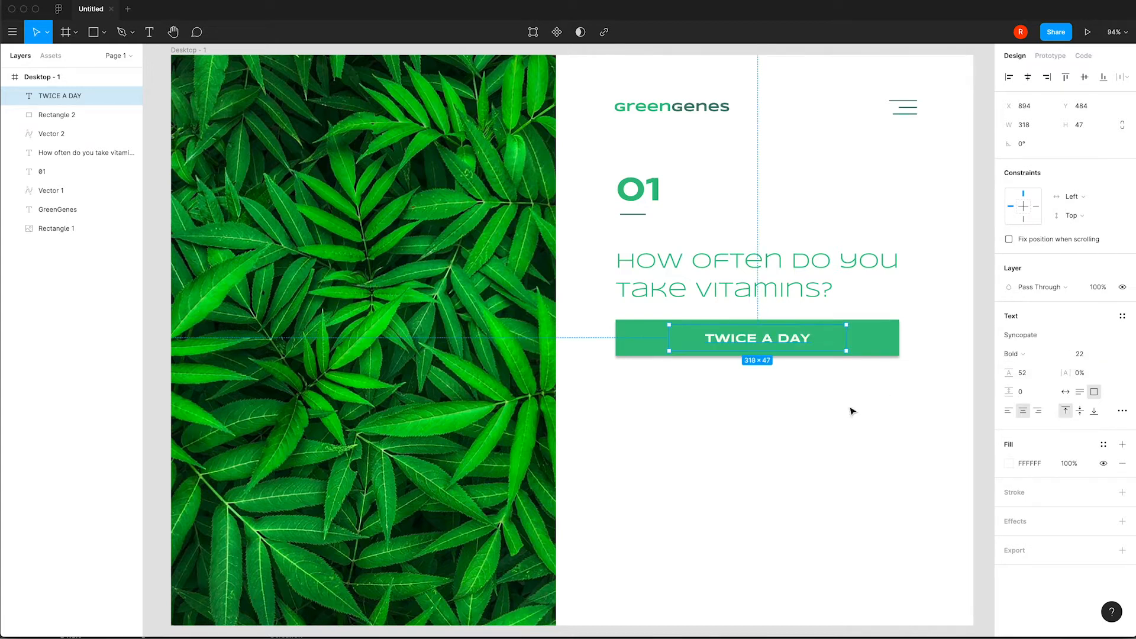
# - Align the centres of the "TWICE A DAY" label and its green rectangle vertically and horizontally
pyautogui.click(838, 419)
pyautogui.click(796, 338)
pyautogui.keyDown('shift'); pyautogui.click(869, 346); pyautogui.keyUp('shift')
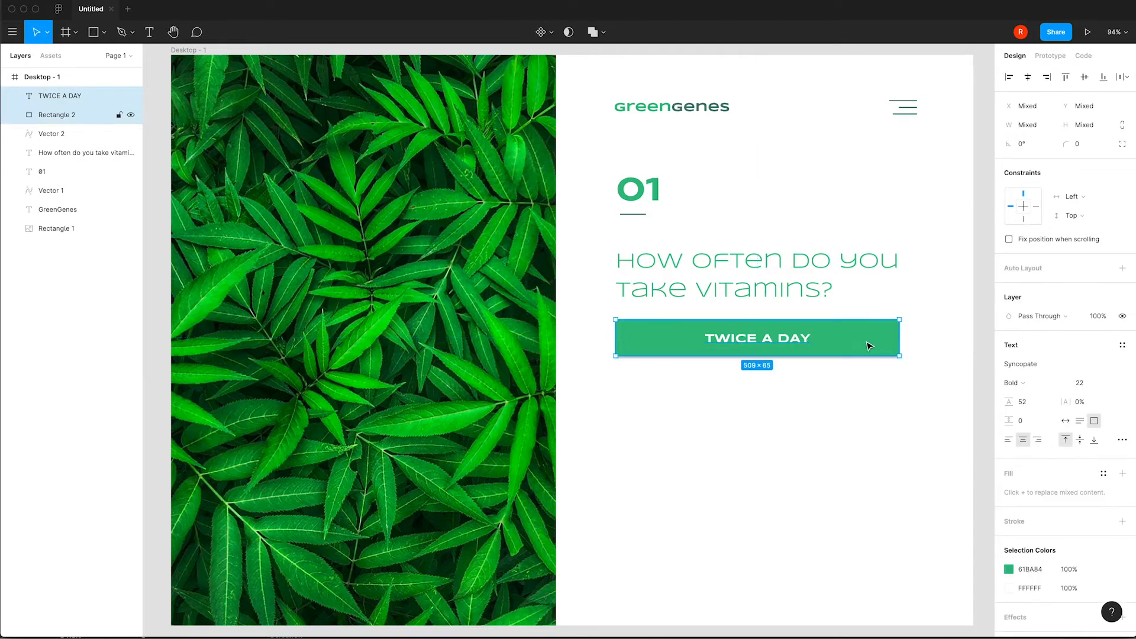
pyautogui.click(1092, 81)
pyautogui.click(1034, 77)
pyautogui.click(787, 451)
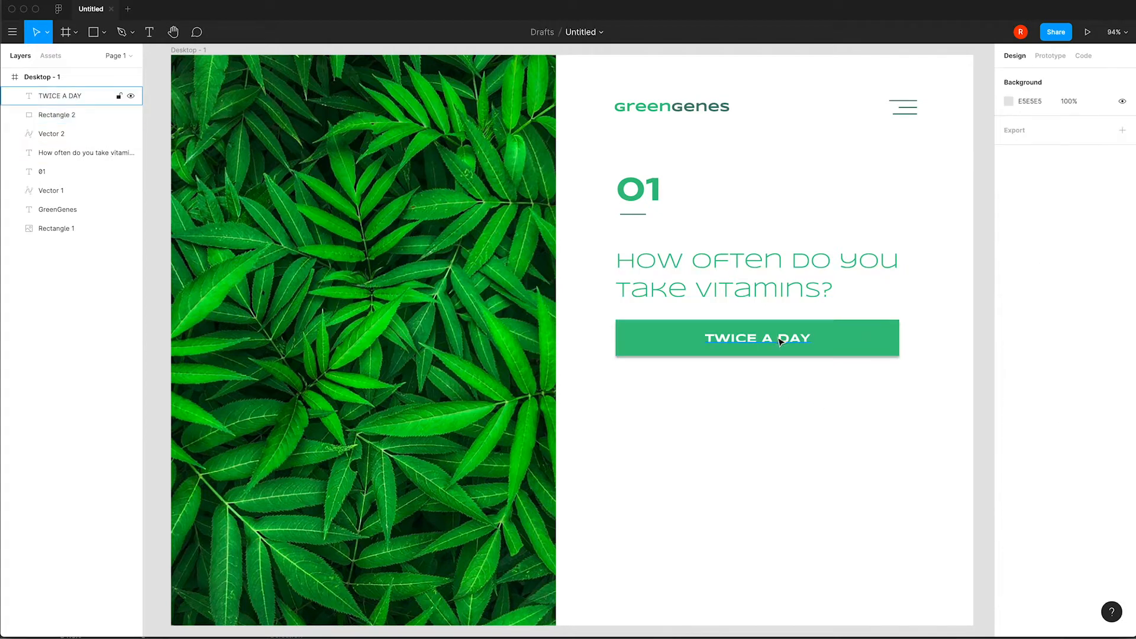
pyautogui.click(762, 383)
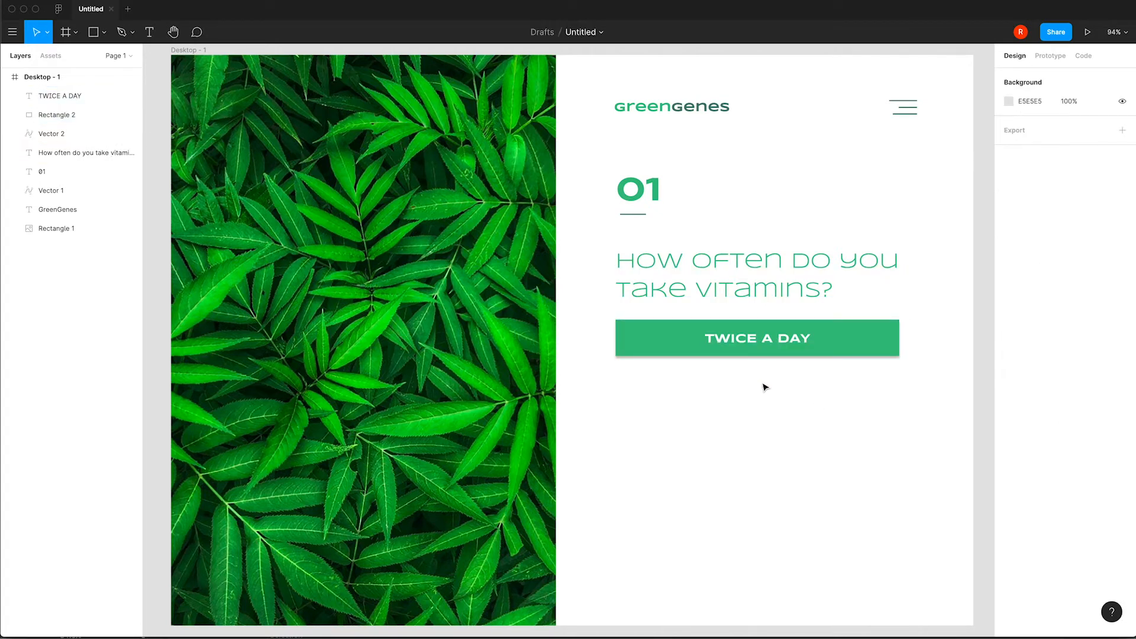
# - Duplicate the green rectangle together with its "TWICE A DAY" label straight down, leaving a gap of 28 between the buttons
pyautogui.click(681, 350)
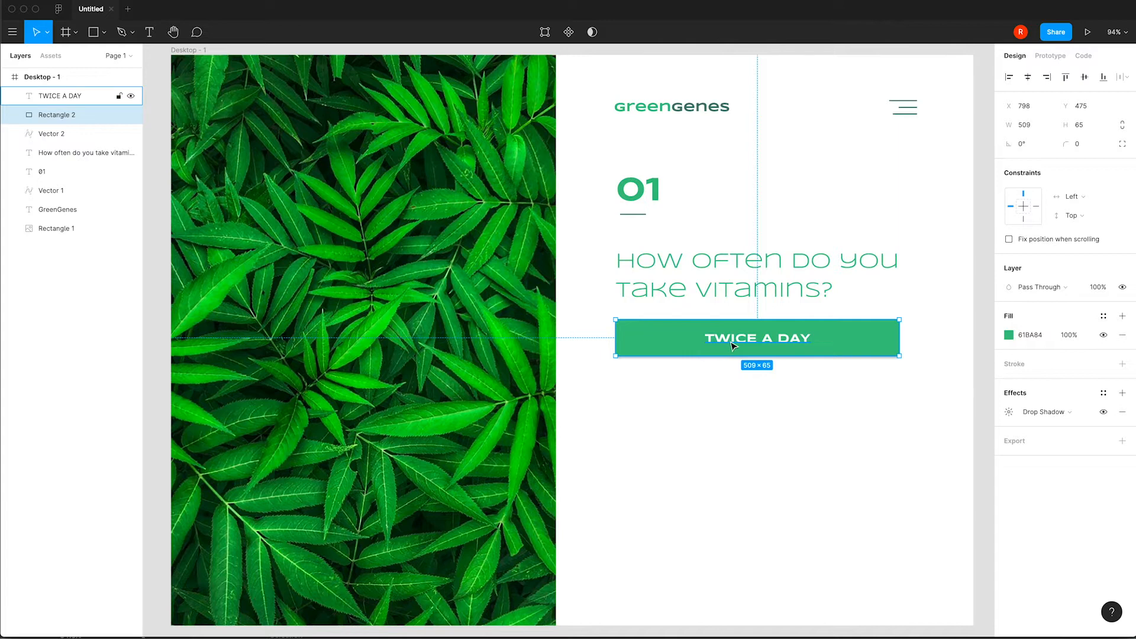
pyautogui.keyDown('shift'); pyautogui.click(678, 343); pyautogui.keyUp('shift')
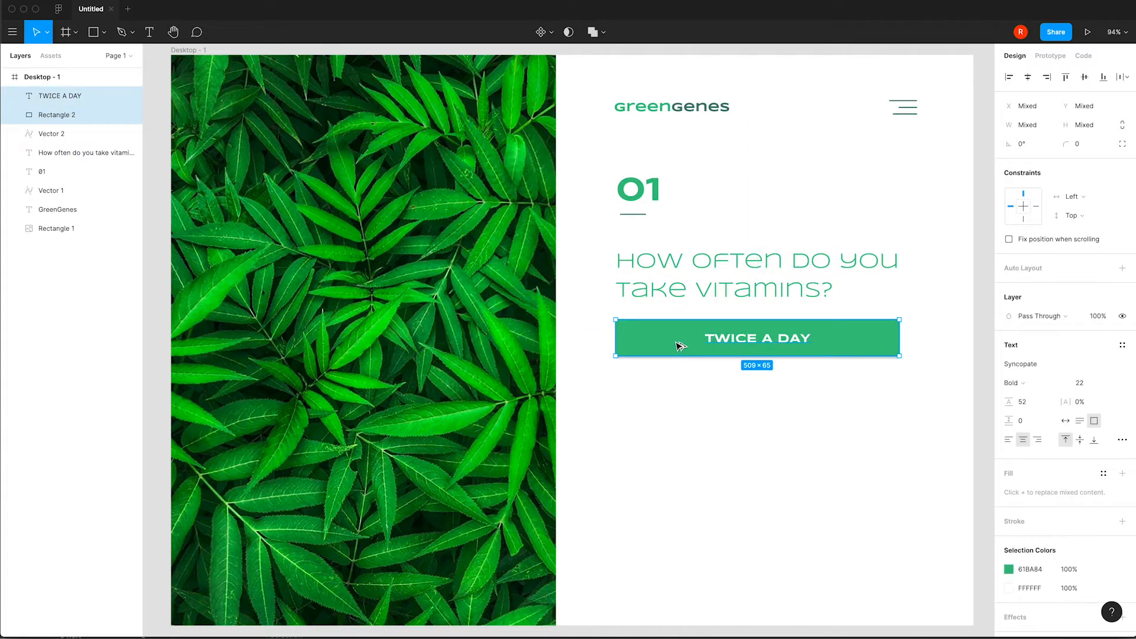
pyautogui.moveTo(695, 341); pyautogui.dragTo(695, 393)
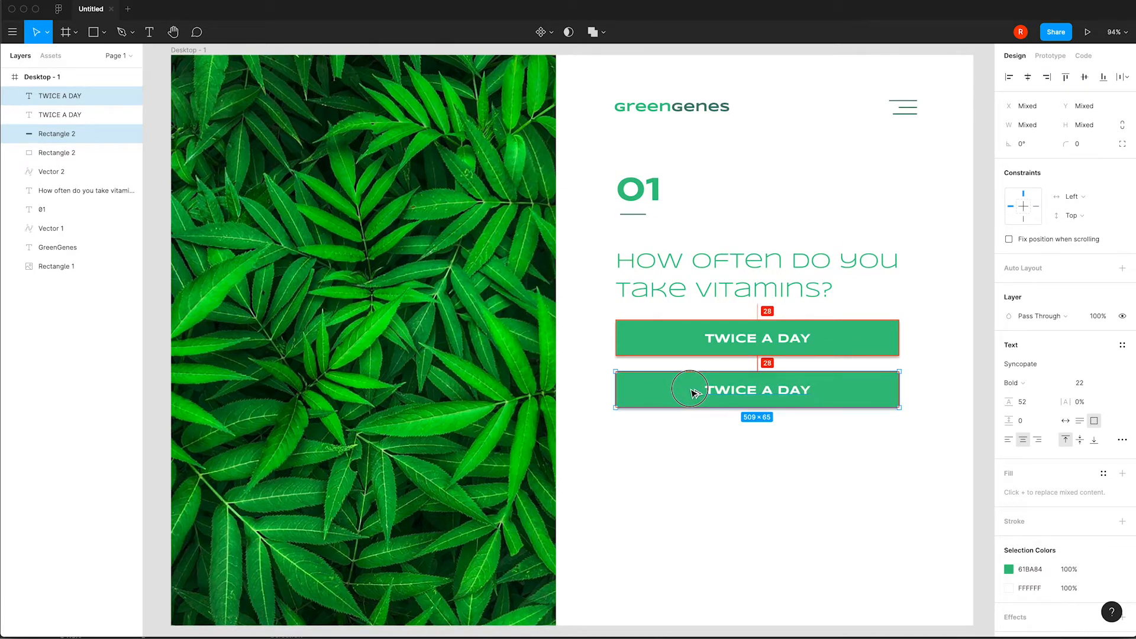
# - Change the lower button's label to "Once a day"
pyautogui.click(793, 391)
pyautogui.doubleClick(787, 392)
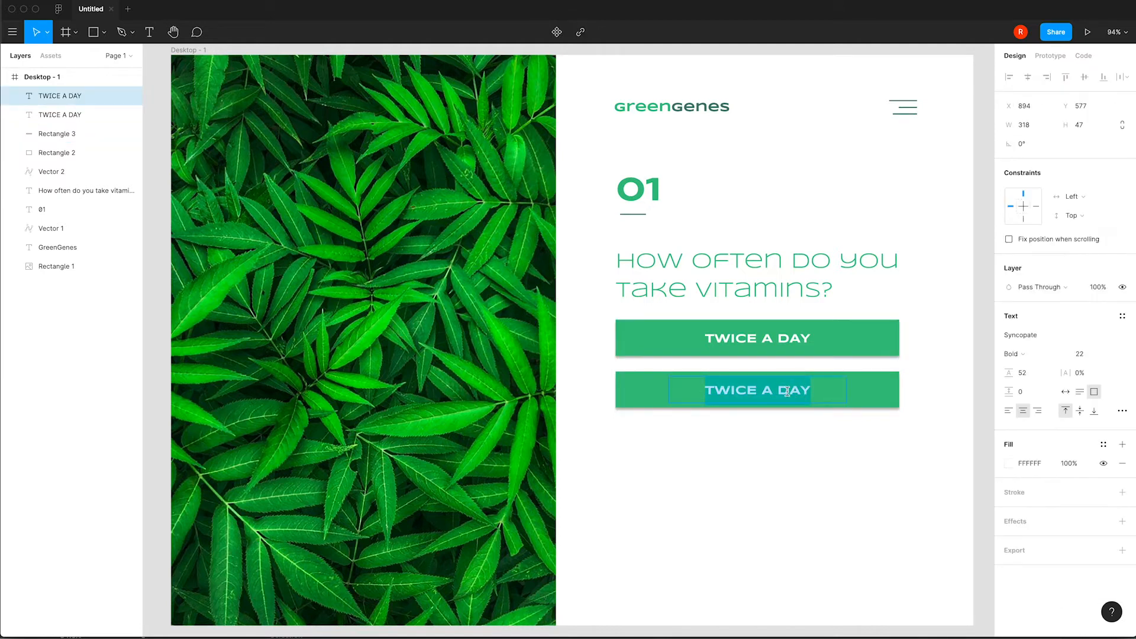
pyautogui.write('Once a day')
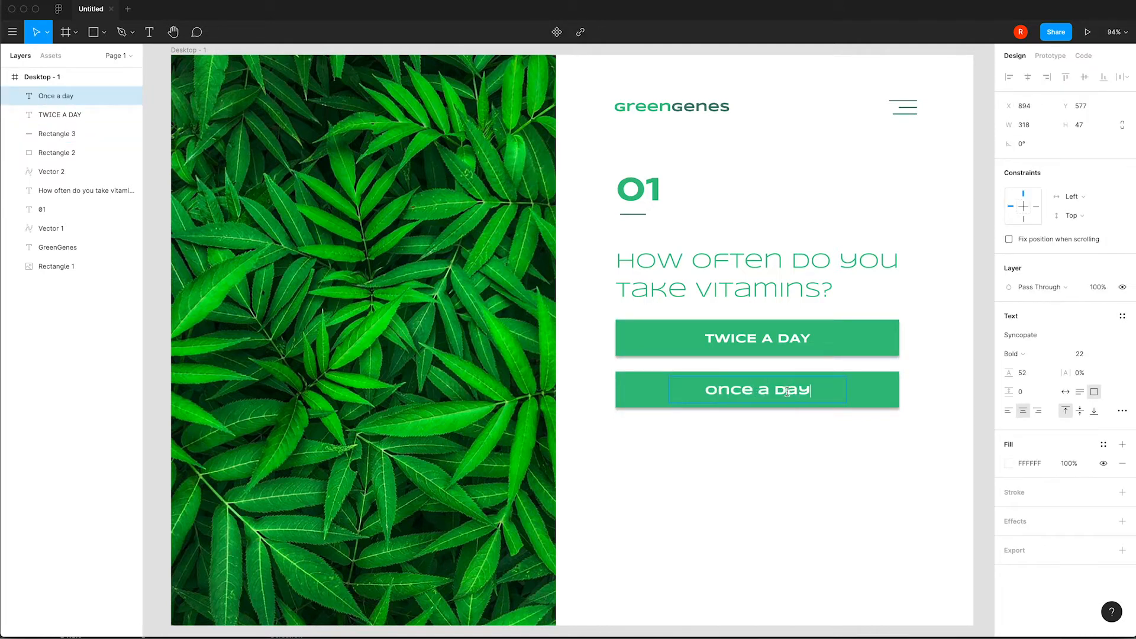
pyautogui.press('Escape')
pyautogui.click(856, 467)
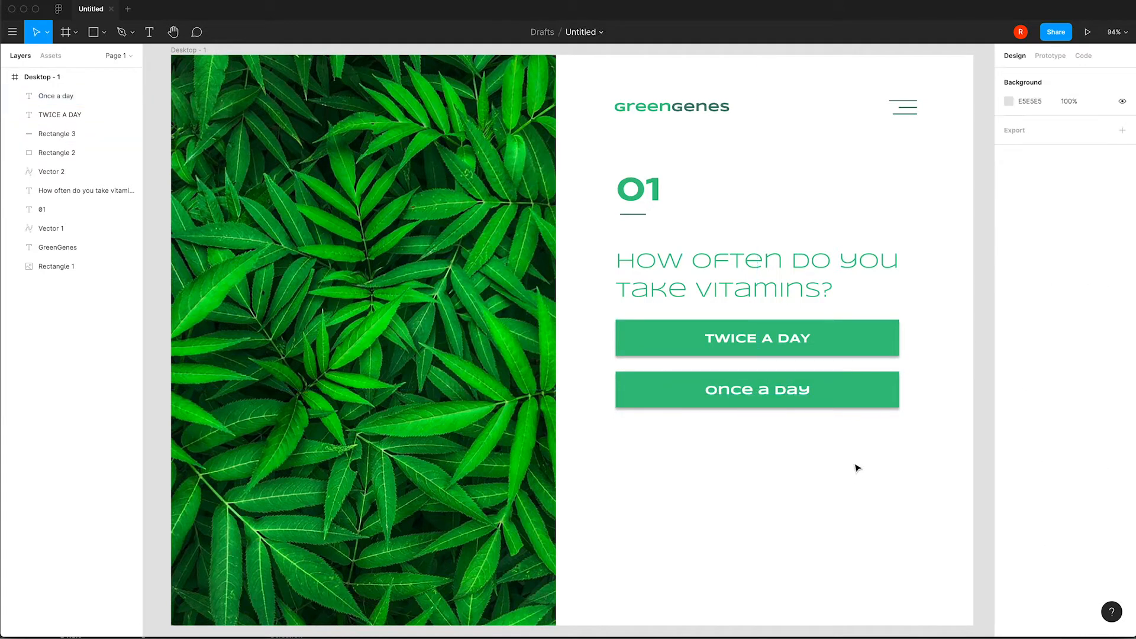
# - Change the "Once a day" button rectangle's fill to the pale green B8DCCD and remove its drop shadow
pyautogui.click(881, 399)
pyautogui.click(1009, 335)
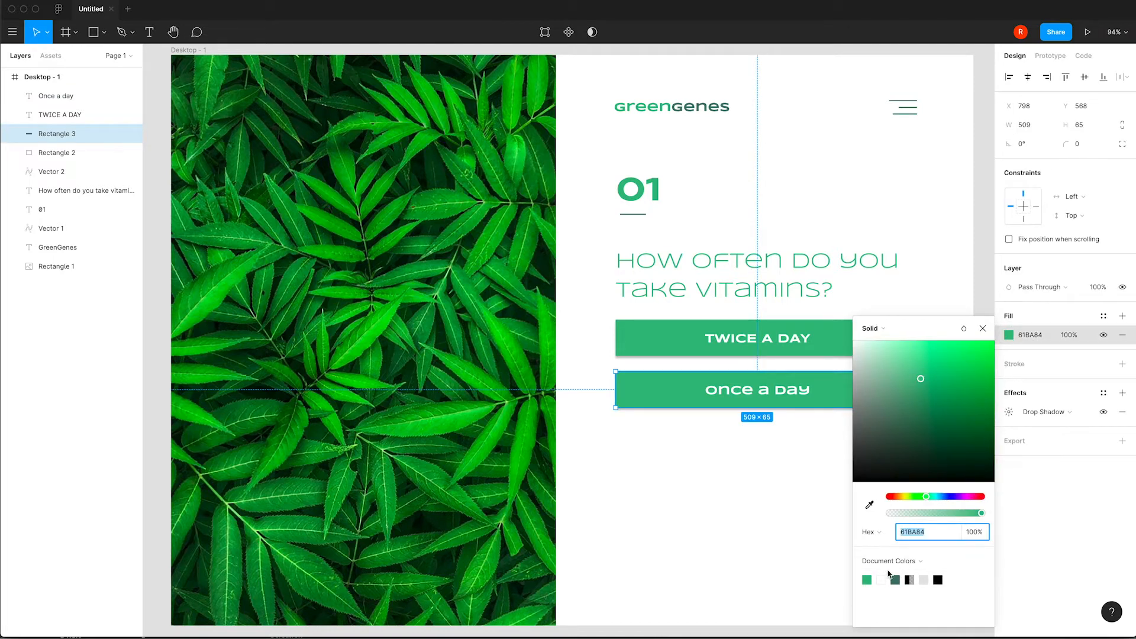
pyautogui.click(897, 578)
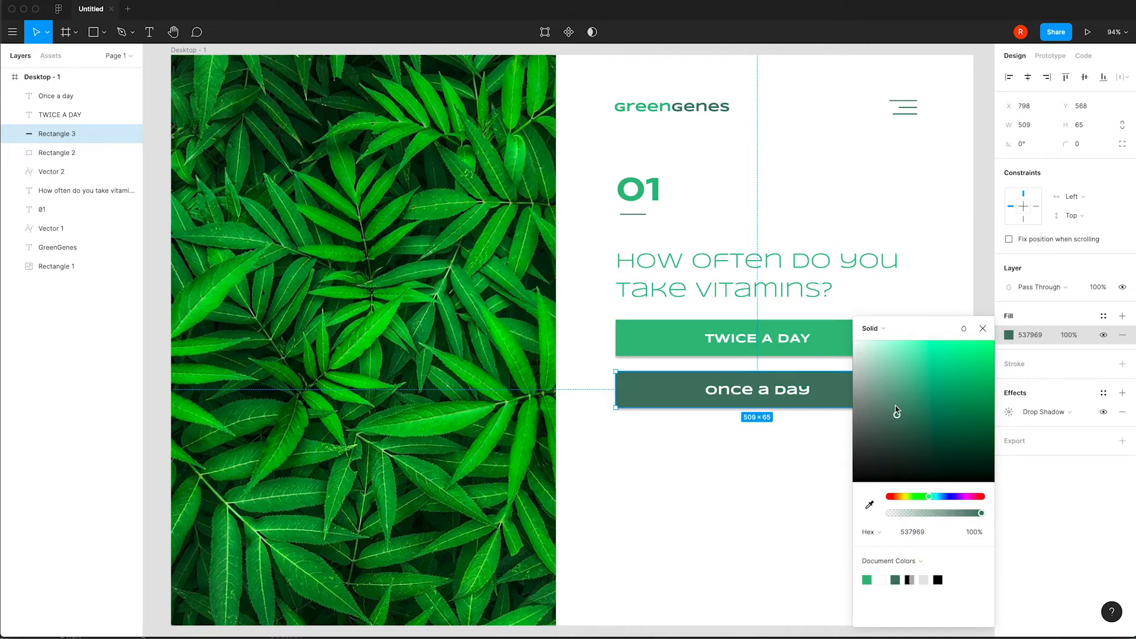
pyautogui.moveTo(894, 394); pyautogui.dragTo(879, 375)
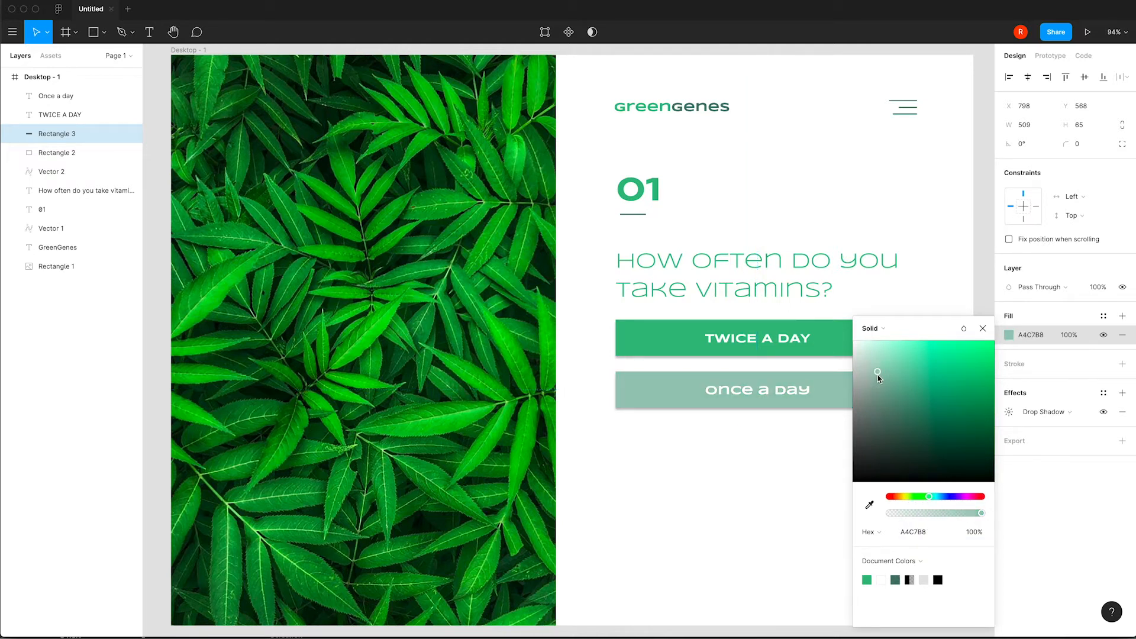
pyautogui.moveTo(878, 371); pyautogui.dragTo(877, 364)
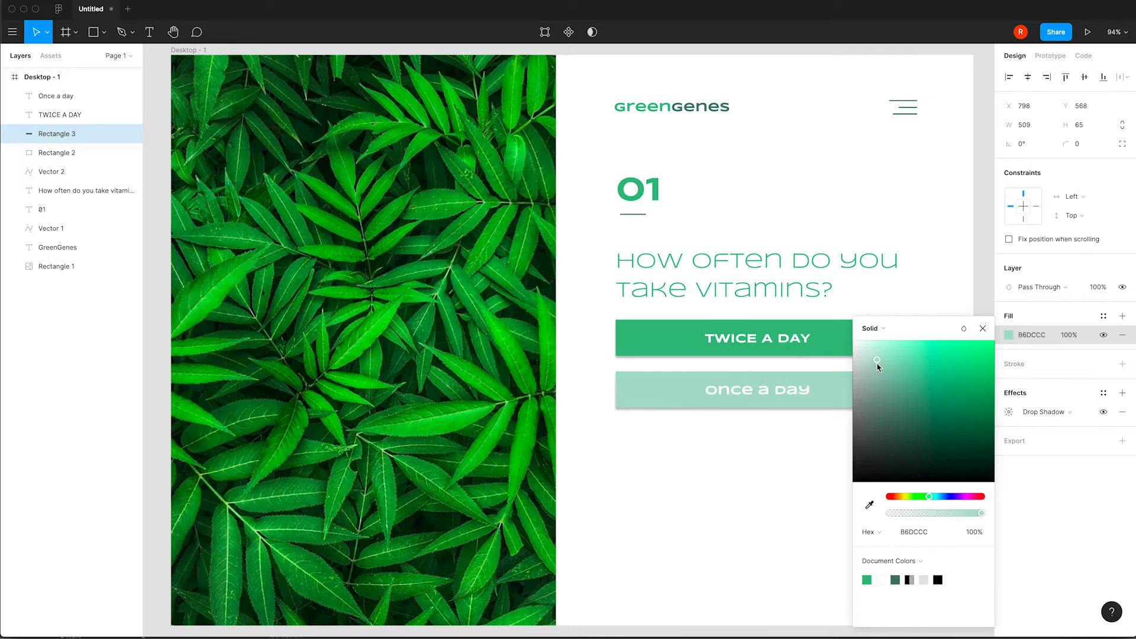
pyautogui.click(983, 329)
pyautogui.click(1122, 412)
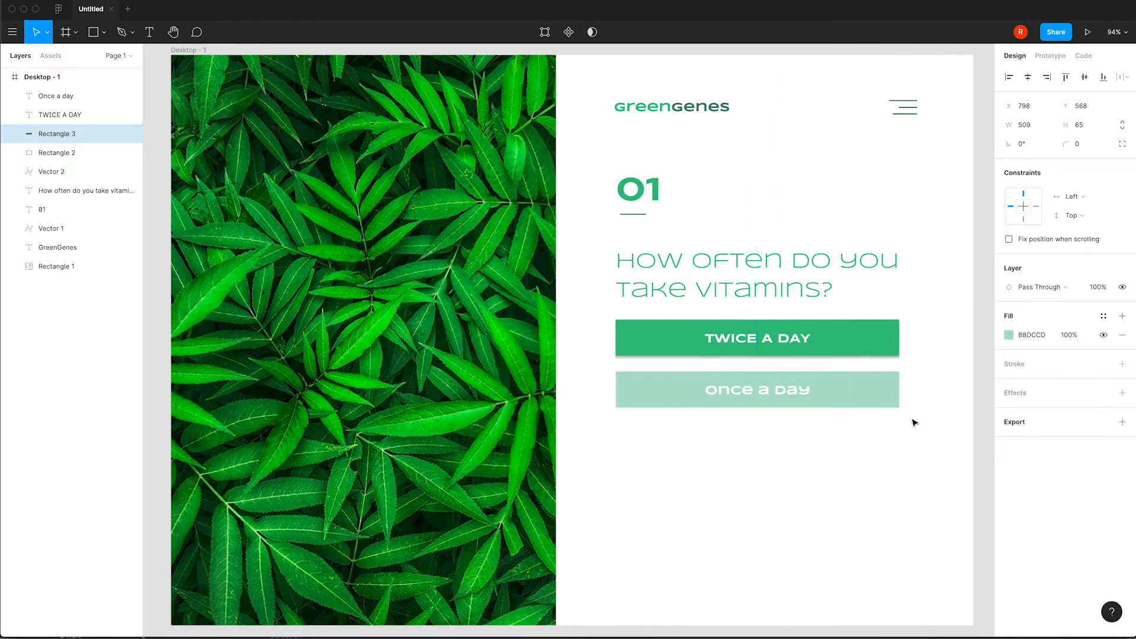
# - Set the "Once a day" label's text colour to the dark green document colour 537969
pyautogui.click(784, 389)
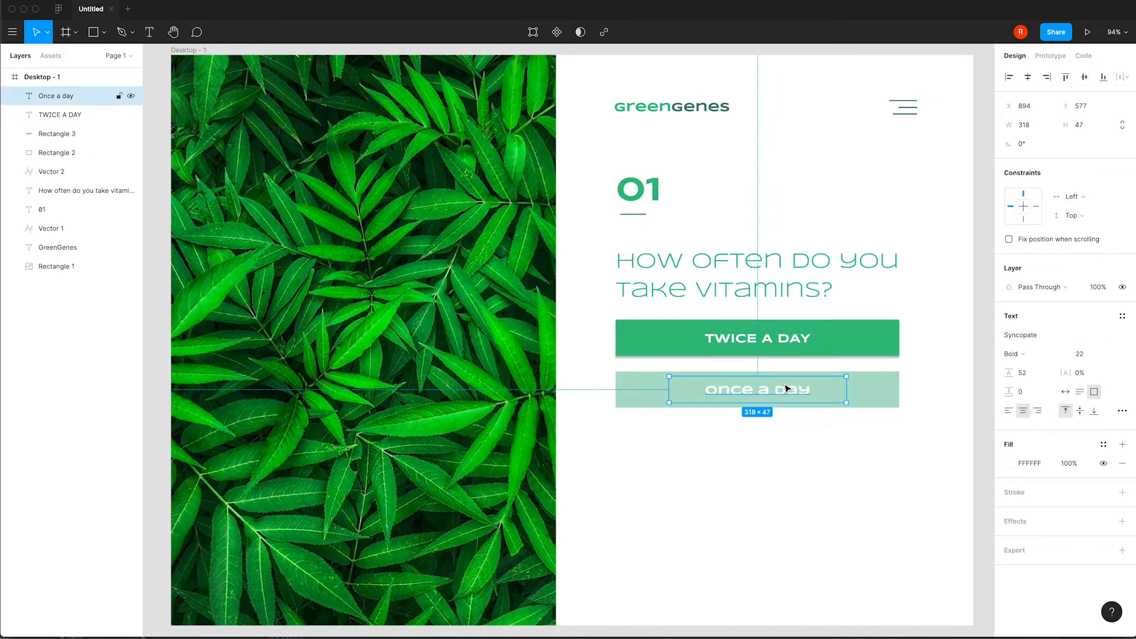
pyautogui.click(1008, 464)
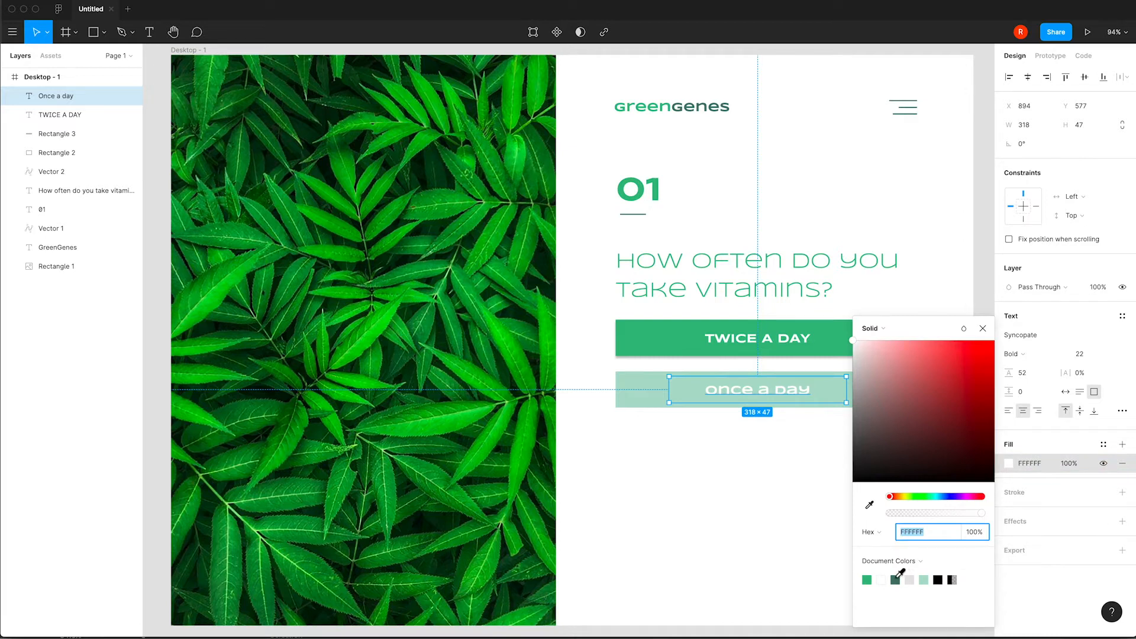
pyautogui.click(895, 579)
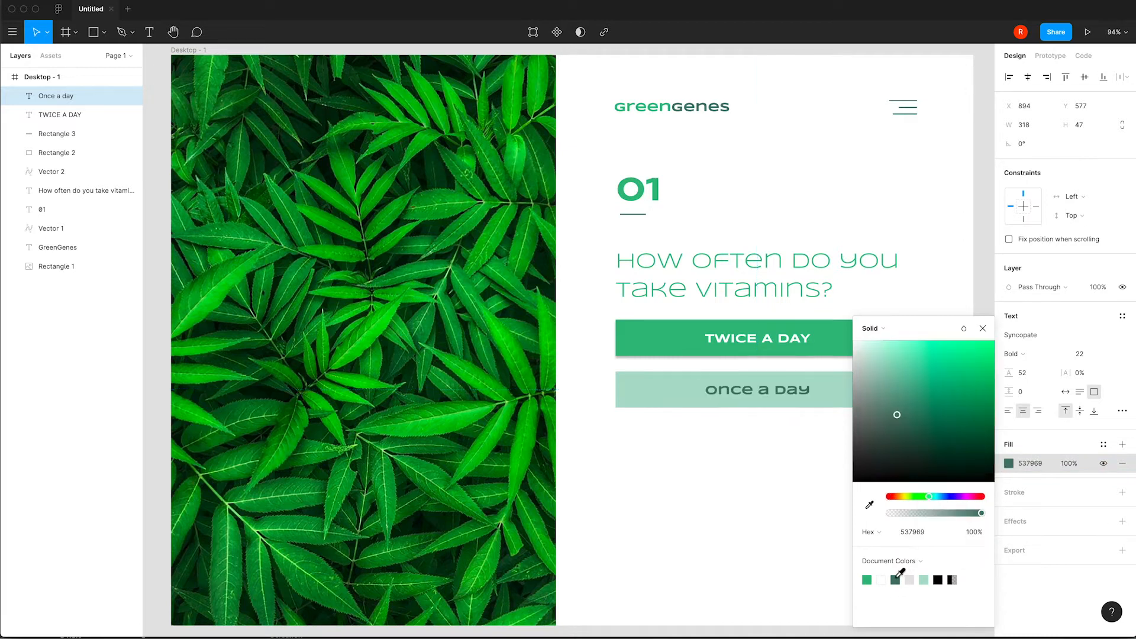
pyautogui.click(811, 474)
pyautogui.click(813, 469)
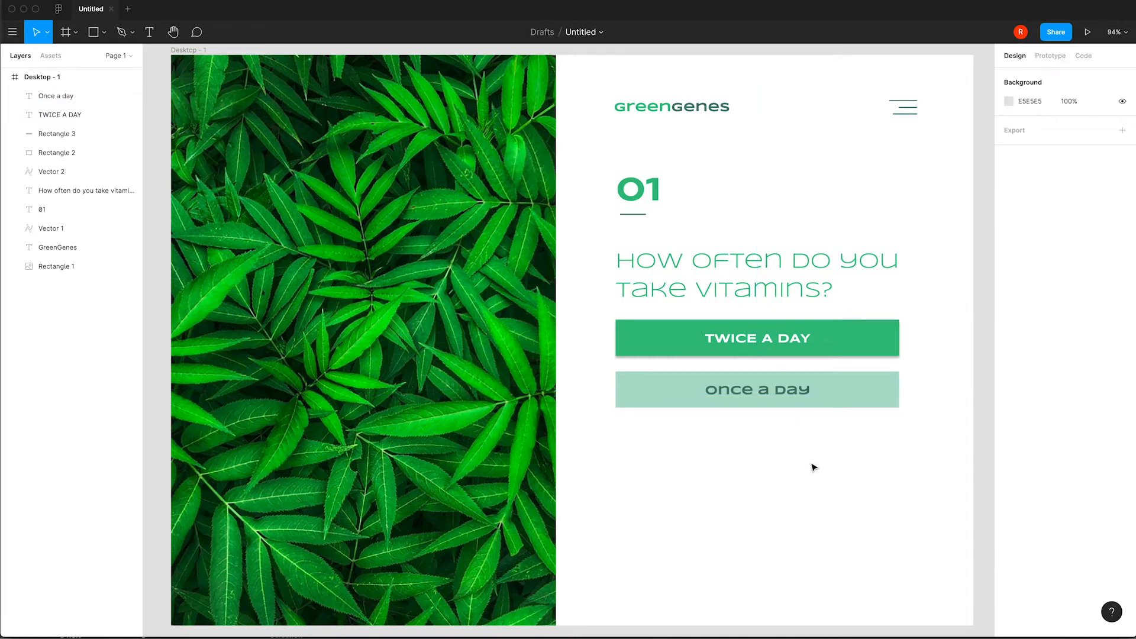
# - Duplicate the pale "Once a day" button with its label twice straight down, keeping equal gaps between all the buttons
pyautogui.moveTo(837, 462); pyautogui.dragTo(718, 390)
pyautogui.moveTo(852, 393); pyautogui.dragTo(875, 496)
pyautogui.click(791, 545)
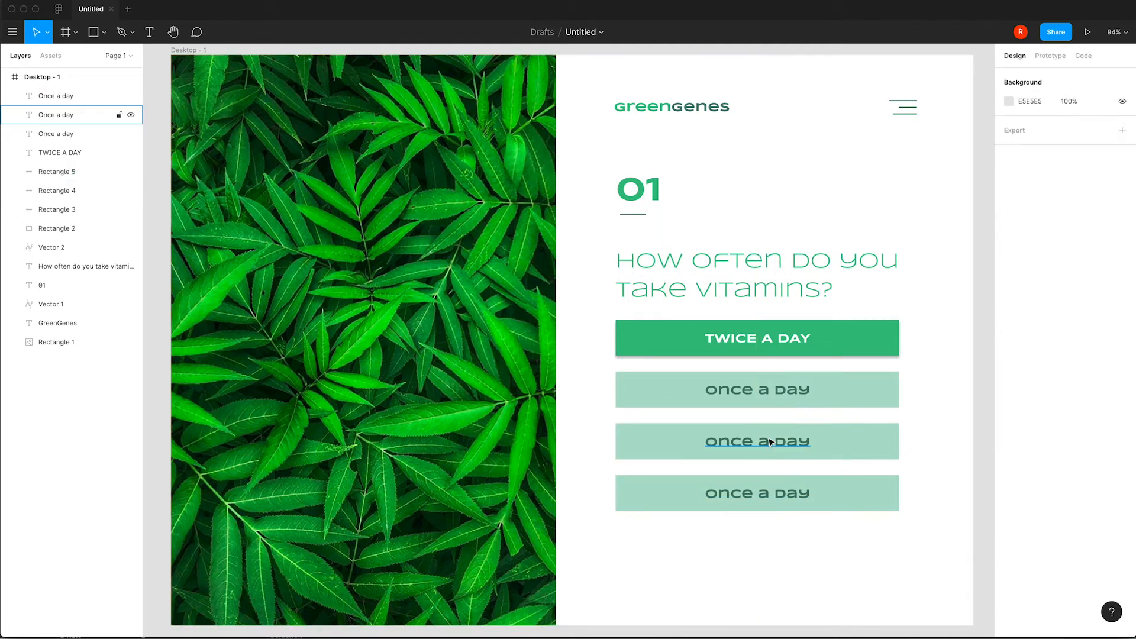
# - Change the third button's label to "2-3 times a week"
pyautogui.doubleClick(767, 438)
pyautogui.write('2-')
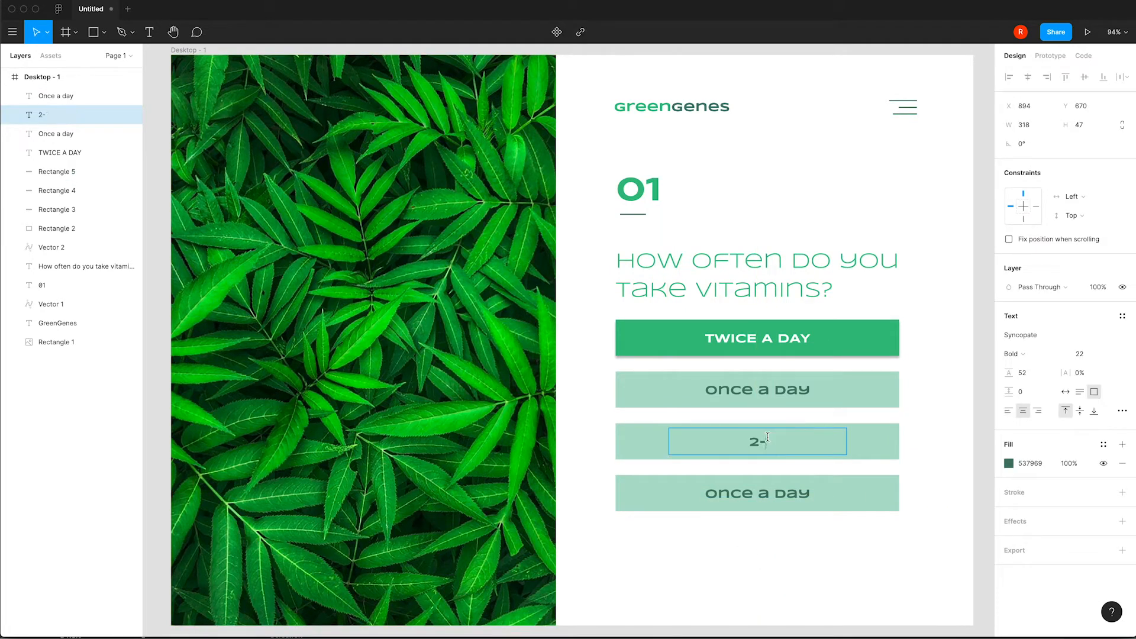
pyautogui.write('3 times a week')
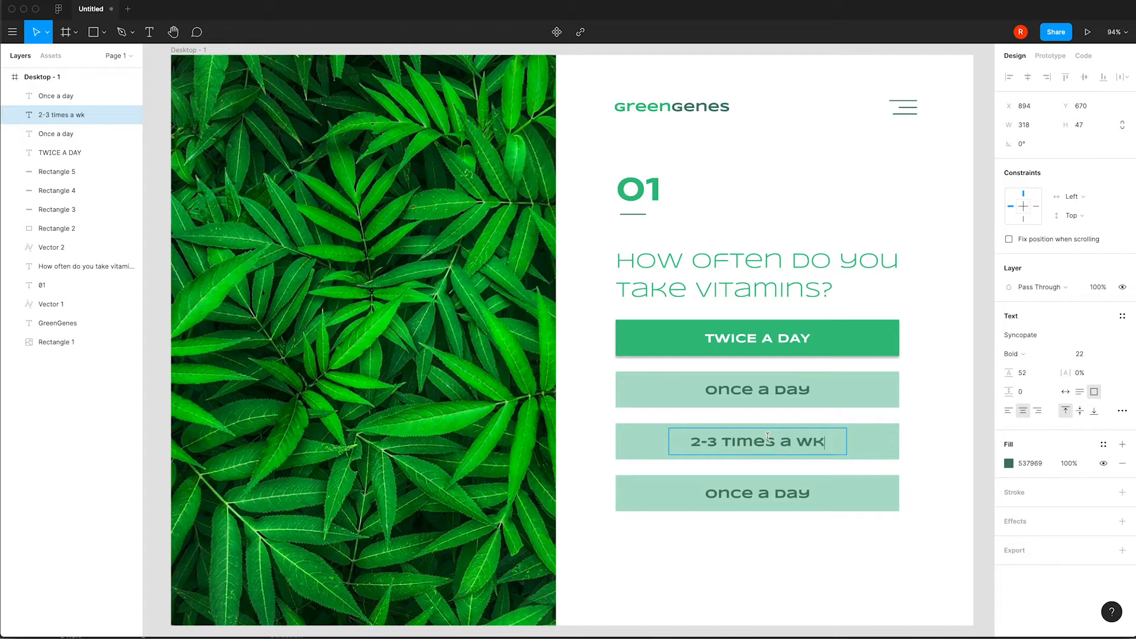
# - Change the fourth button's label to "Once a week"
pyautogui.doubleClick(756, 489)
pyautogui.moveTo(779, 492); pyautogui.dragTo(864, 500)
pyautogui.write('week')
pyautogui.press('Escape')
pyautogui.click(844, 558)
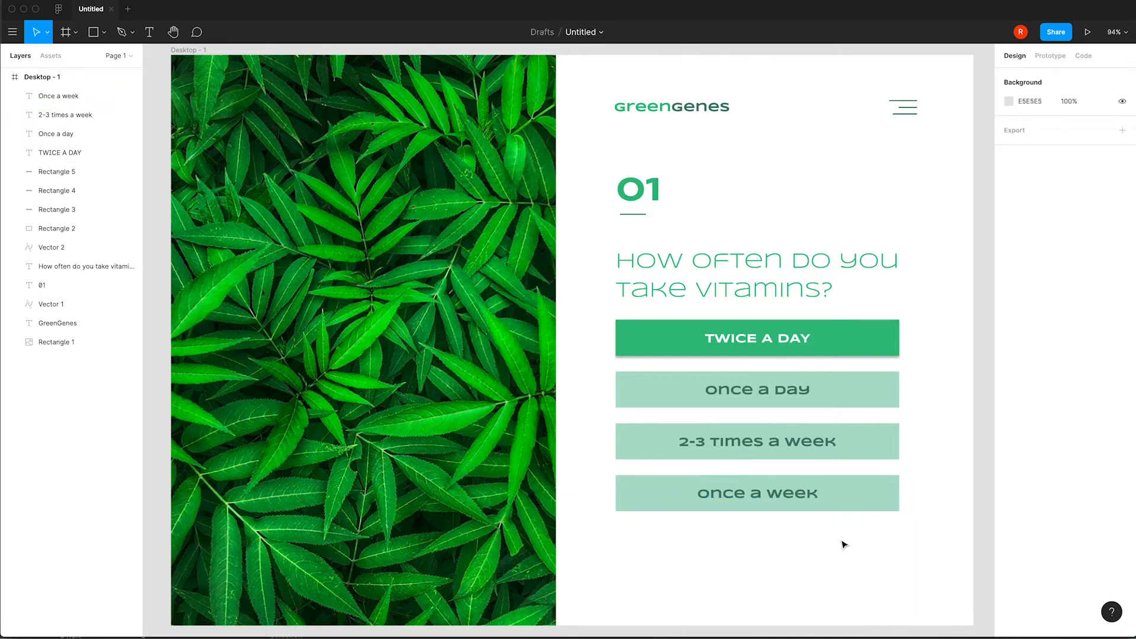
# - Draw a rectangle about 636 × 91 along the page's bottom edge, overlapping the leaf image's lower right corner
pyautogui.click(93, 32)
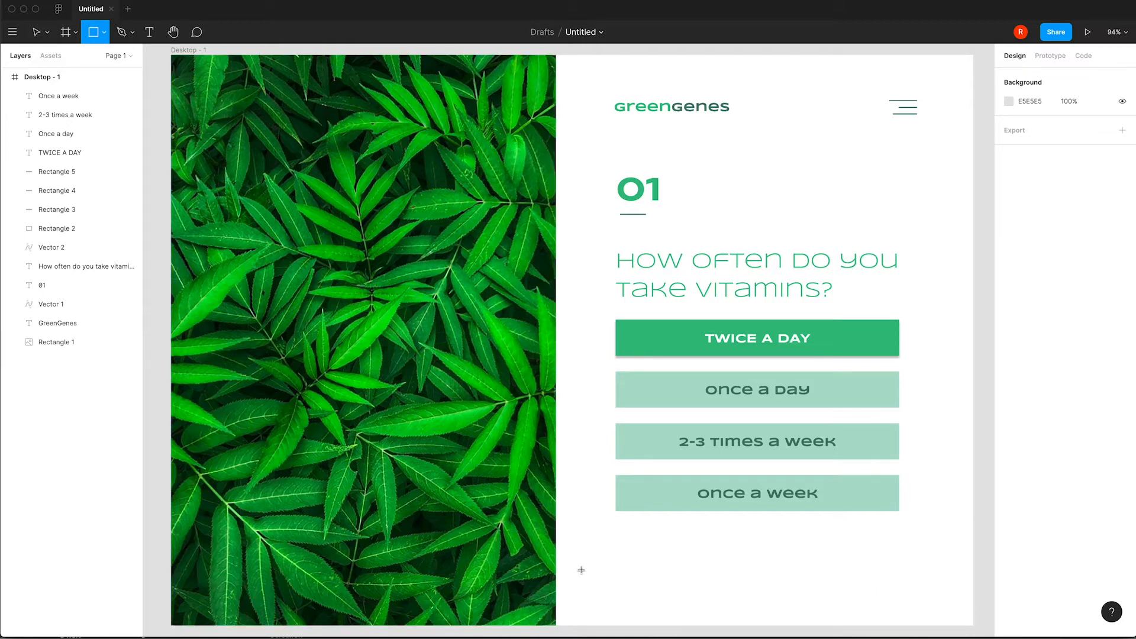
pyautogui.moveTo(503, 575); pyautogui.dragTo(857, 536)
pyautogui.scroll(2, 843, 477)
pyautogui.hscroll(1, 662, 537)
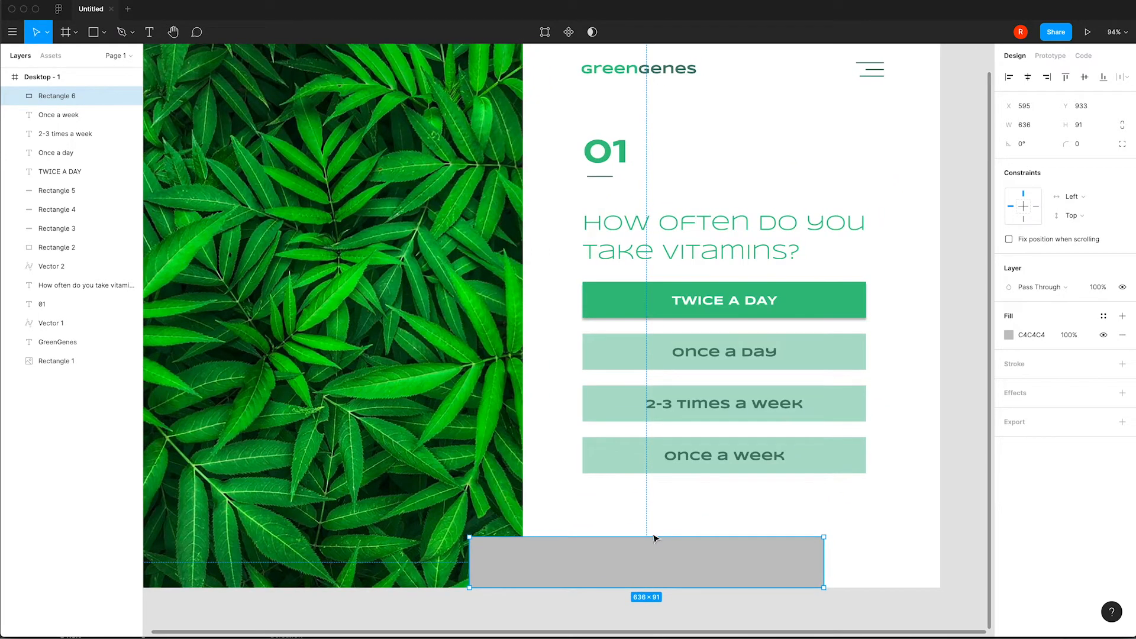
# - Duplicate the bottom rectangle and fit the copy, 209 × 91, between the original and the page's right edge
pyautogui.click(573, 500)
pyautogui.click(582, 556)
pyautogui.moveTo(535, 563); pyautogui.dragTo(817, 551)
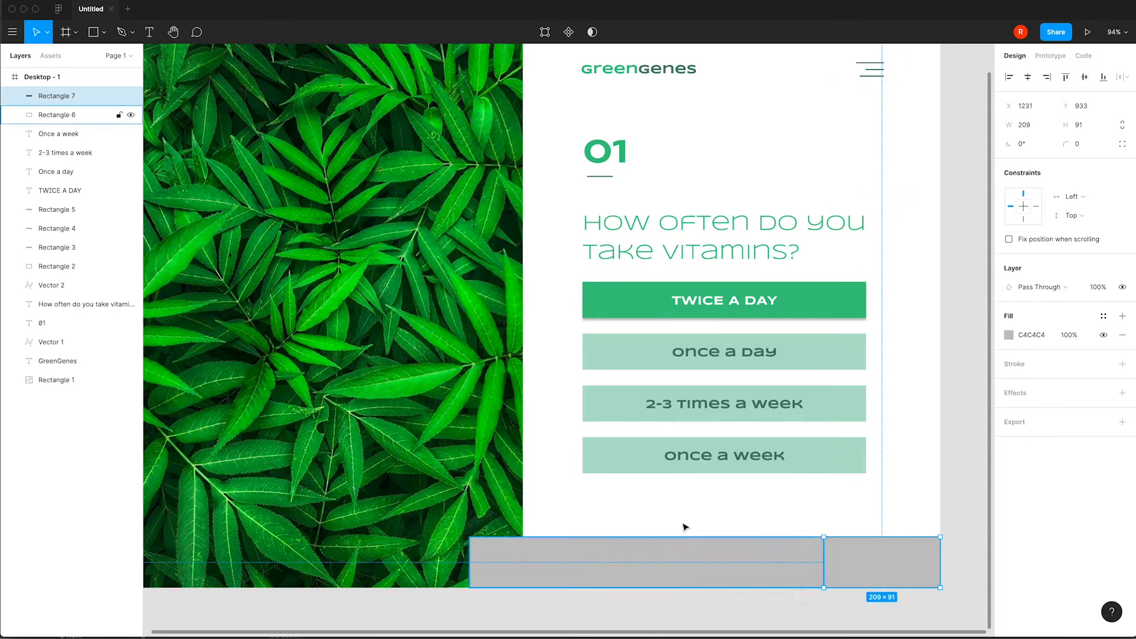
# - Extend the wide bottom rectangle further left over the leaf image to a width of 661
pyautogui.scroll(2, 531, 516)
pyautogui.click(532, 588)
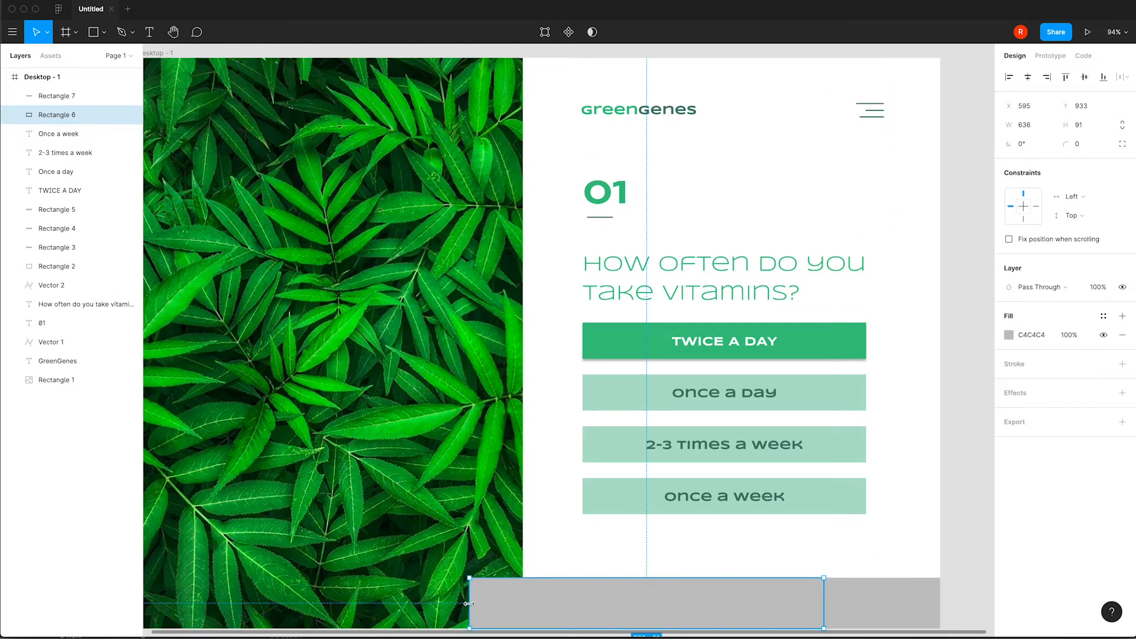
pyautogui.moveTo(469, 603); pyautogui.dragTo(454, 604)
# - Fill the small rectangle in the page's bottom right corner with the green document colour 61BA84
pyautogui.click(857, 589)
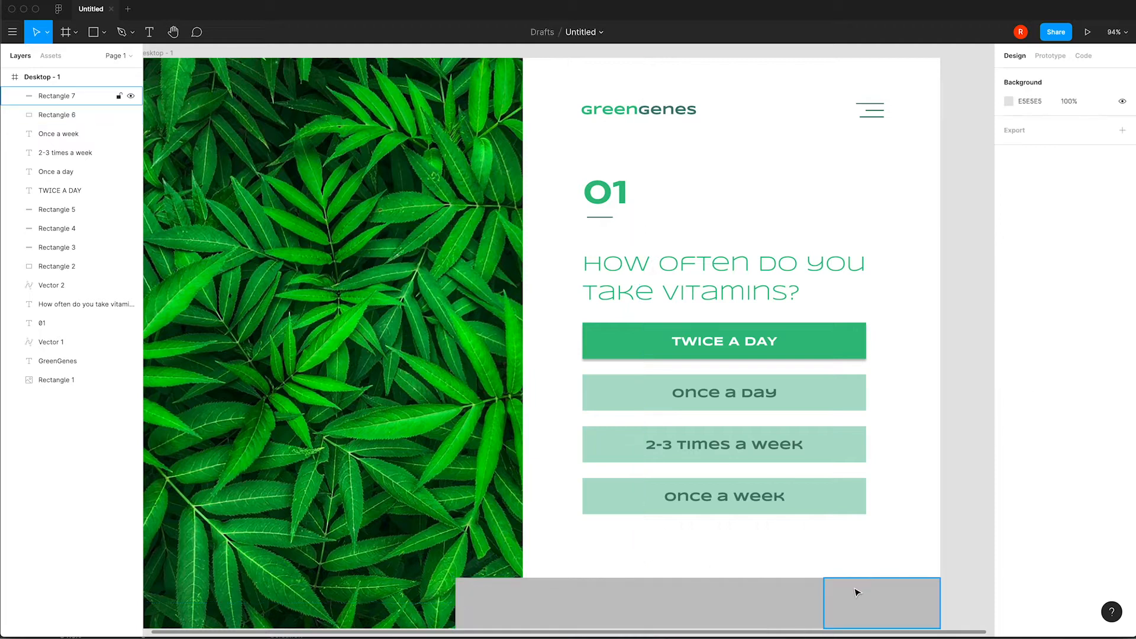
pyautogui.click(1009, 336)
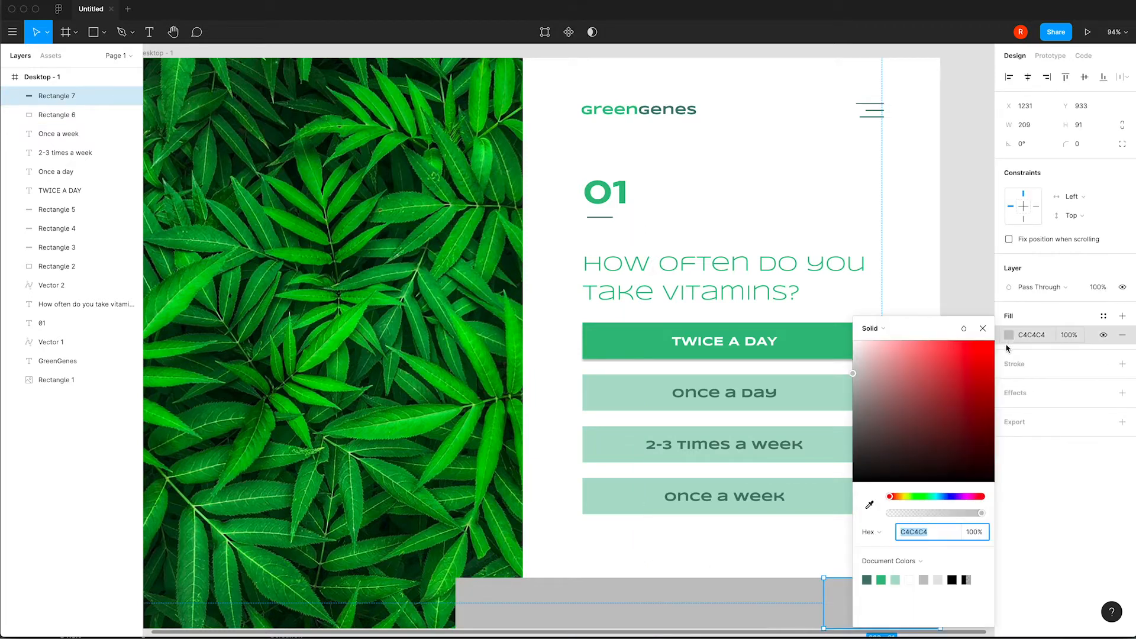
pyautogui.click(882, 580)
pyautogui.click(761, 551)
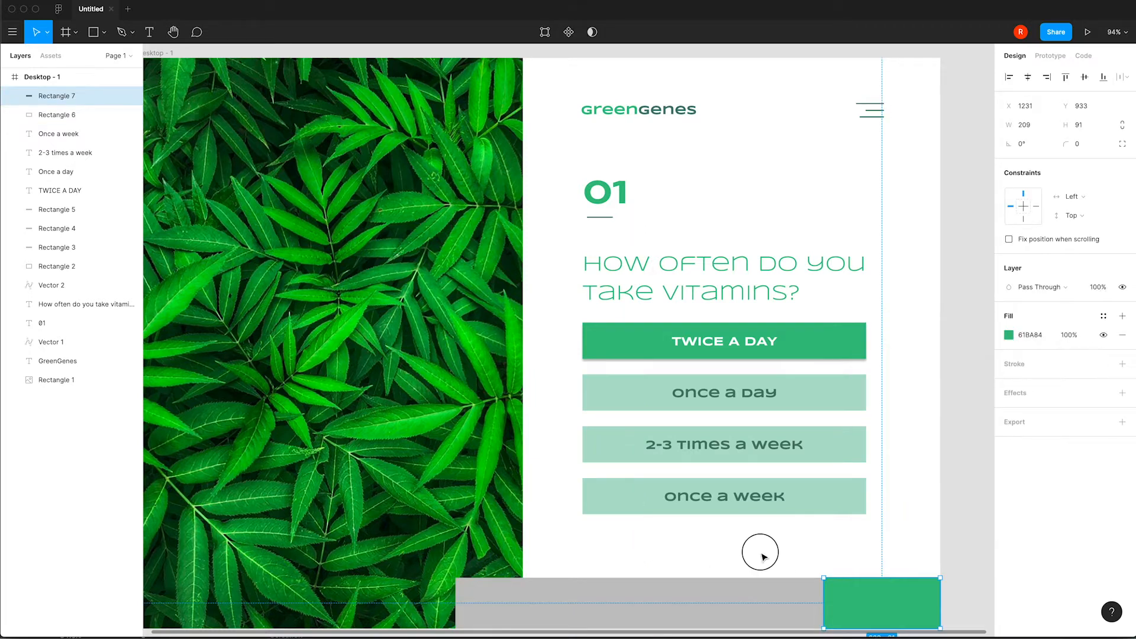
# - Try the document colours 537969 and 61BA84 as the fill of the wide bottom rectangle
pyautogui.click(733, 596)
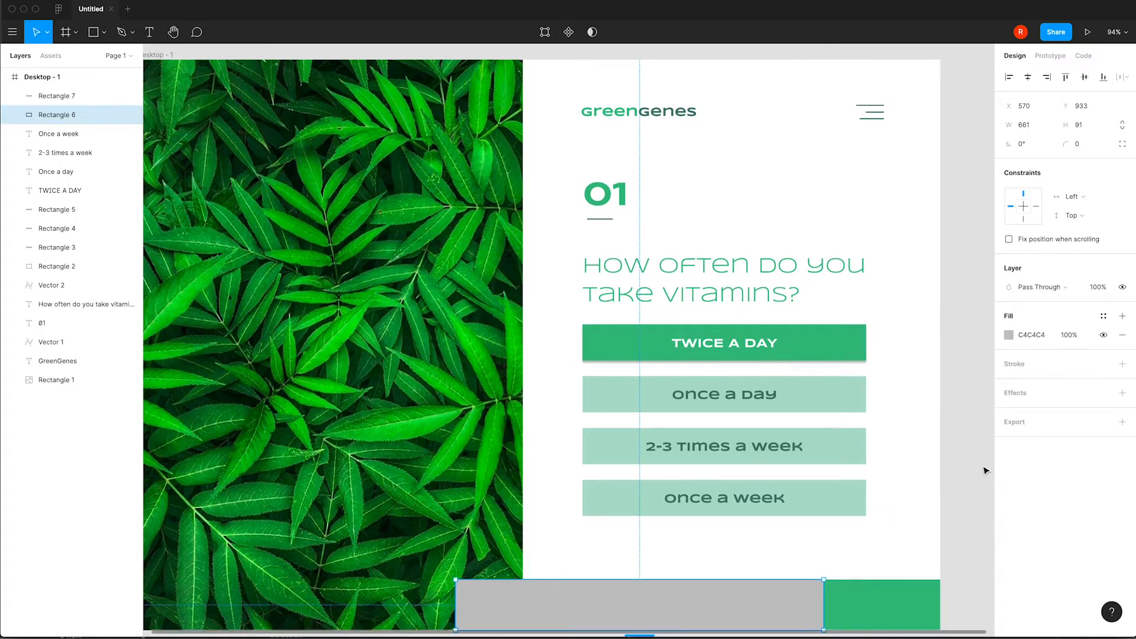
pyautogui.click(1009, 335)
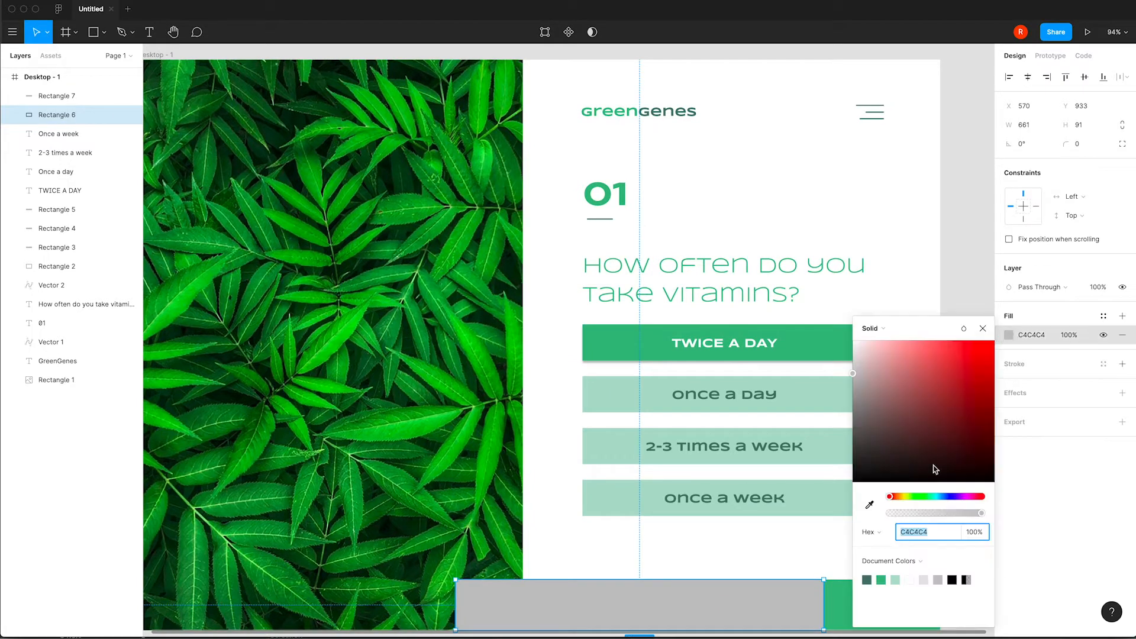
pyautogui.click(868, 580)
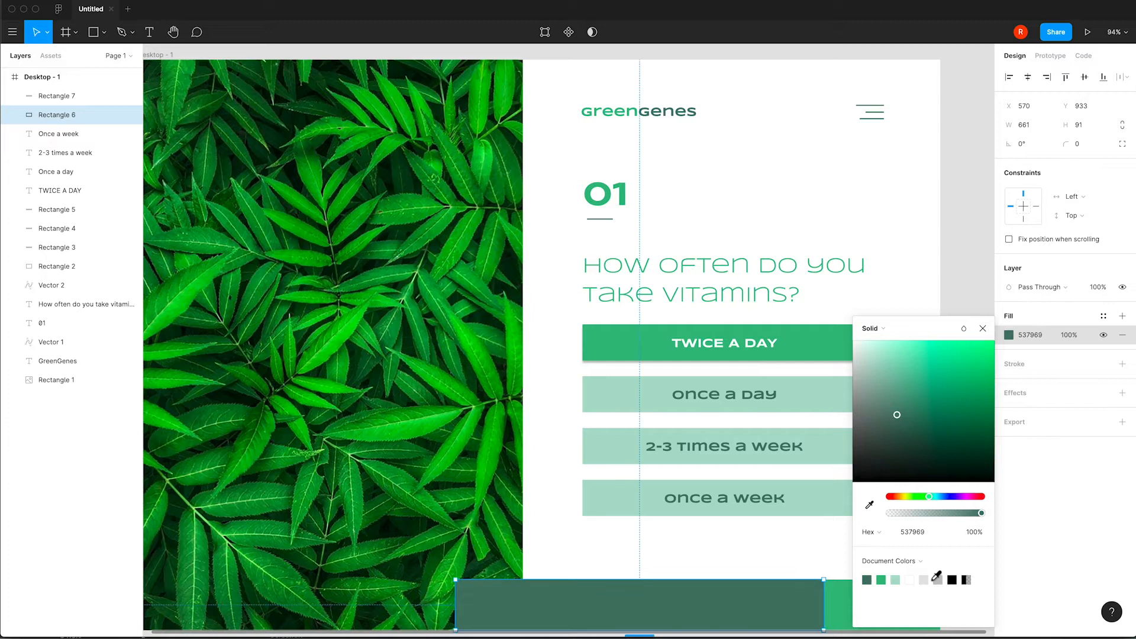
pyautogui.click(883, 580)
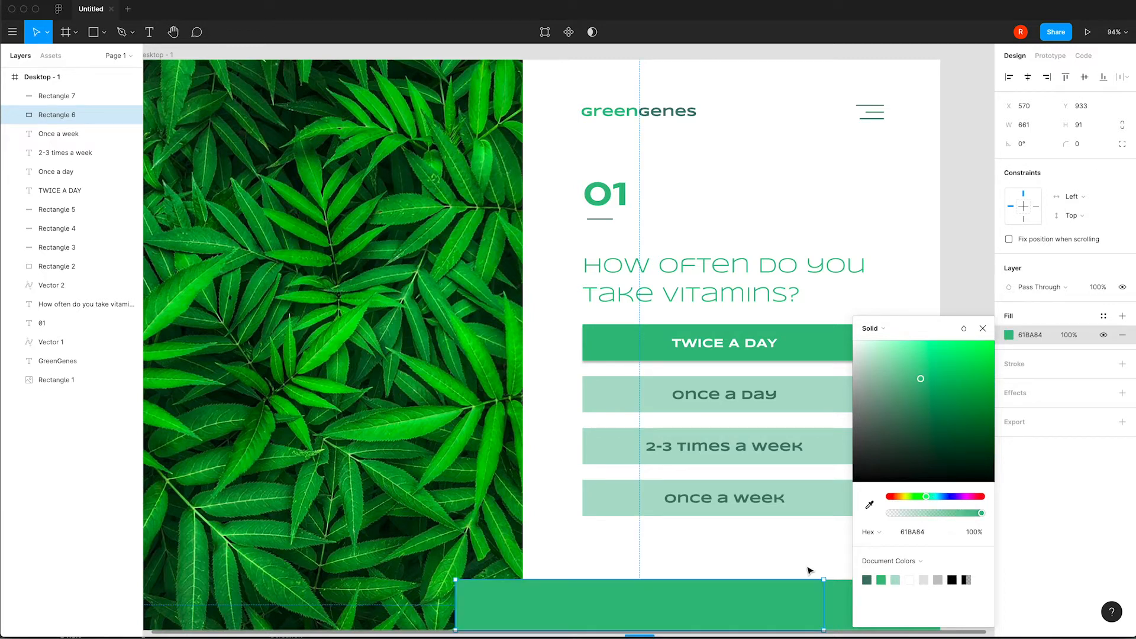
pyautogui.scroll(-2, 817, 559)
pyautogui.press('Escape')
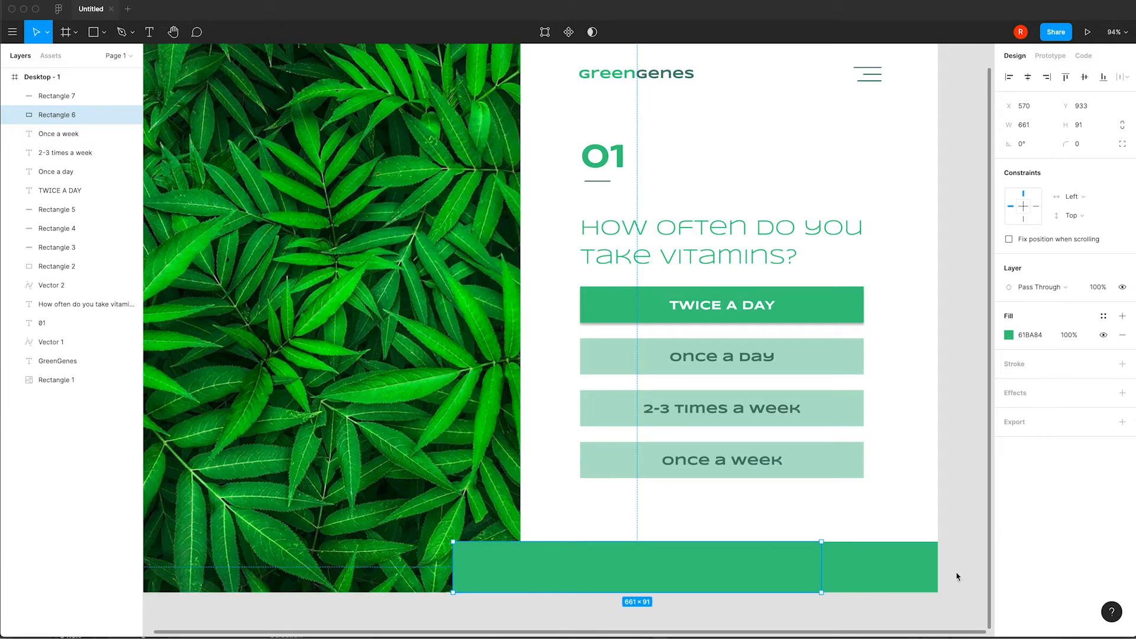
# - Set the wide bottom rectangle's fill to the dark green 537969 and deselect it
pyautogui.click(1040, 336)
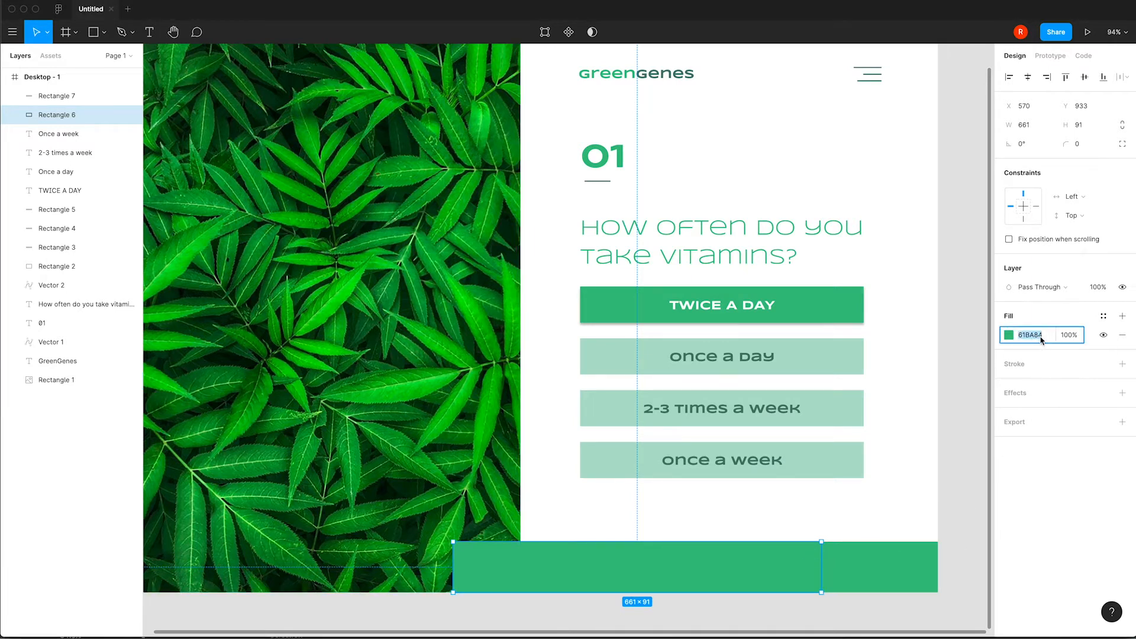
pyautogui.write('537969')
pyautogui.press('Tab')
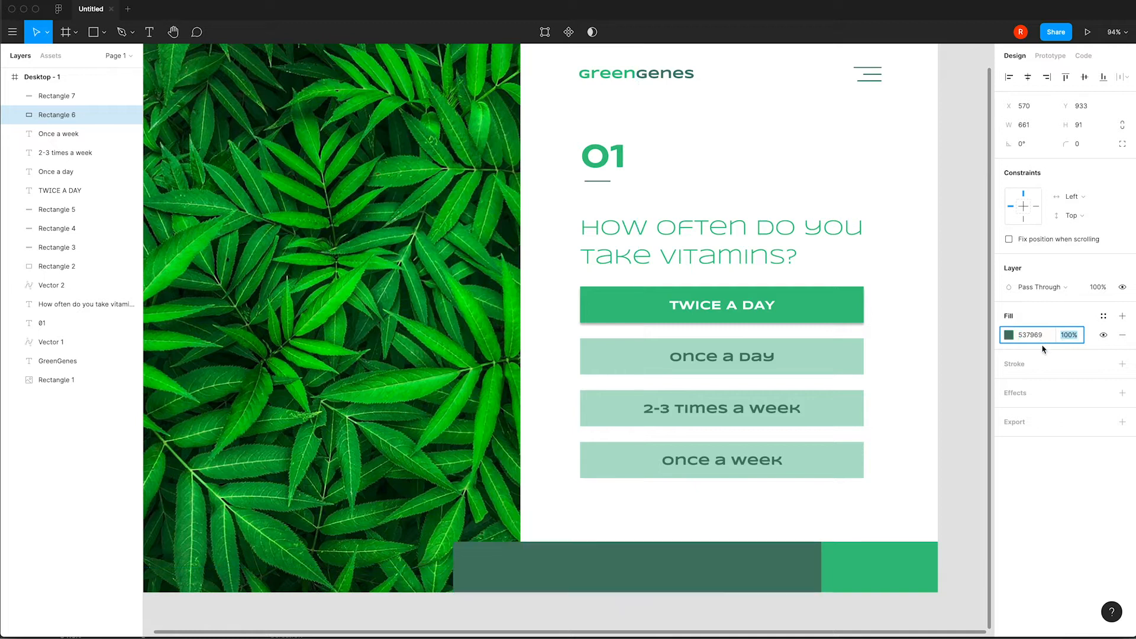
pyautogui.click(1011, 336)
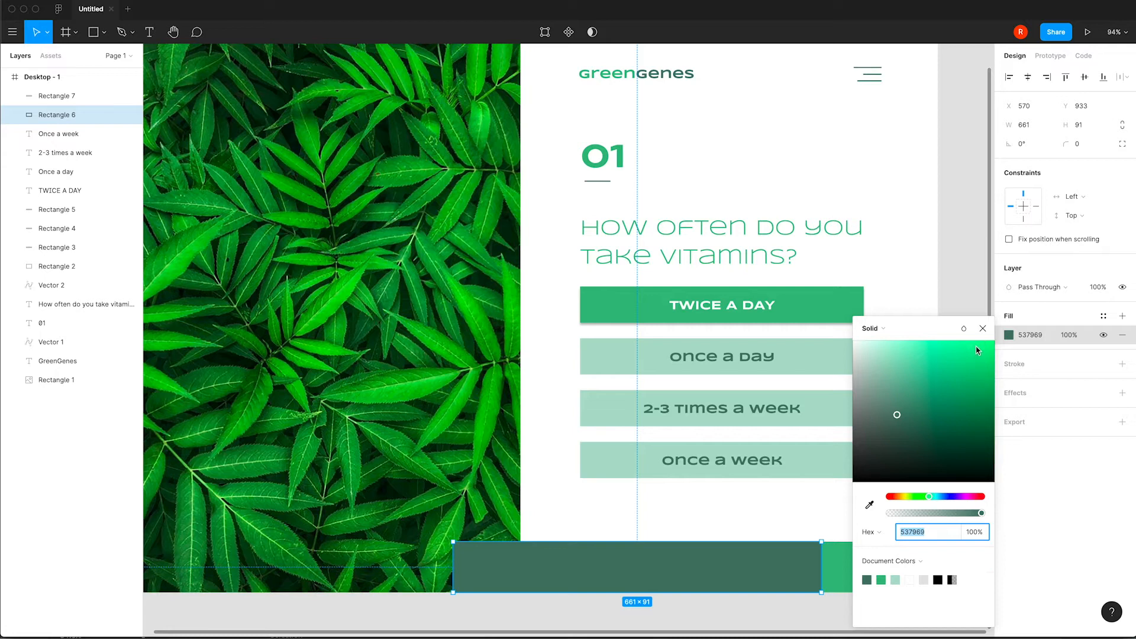
pyautogui.click(983, 329)
pyautogui.press('Escape')
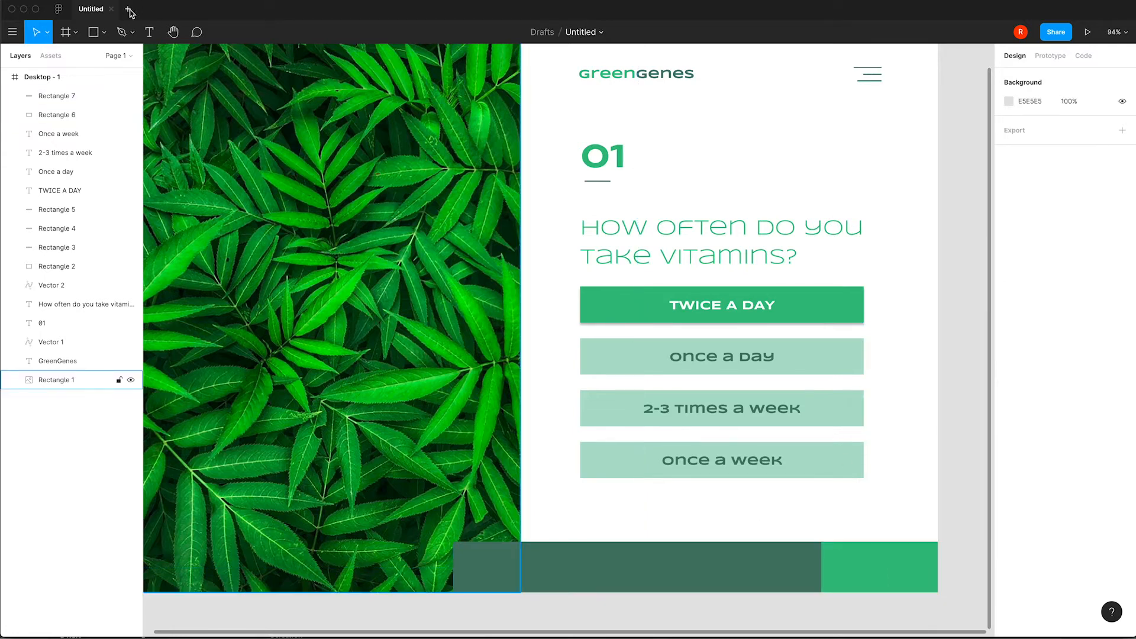
# - Draw a circle of about 18 × 18 just above the small green bottom rectangle and fill it with white FFFFFF
pyautogui.click(104, 32)
pyautogui.click(86, 103)
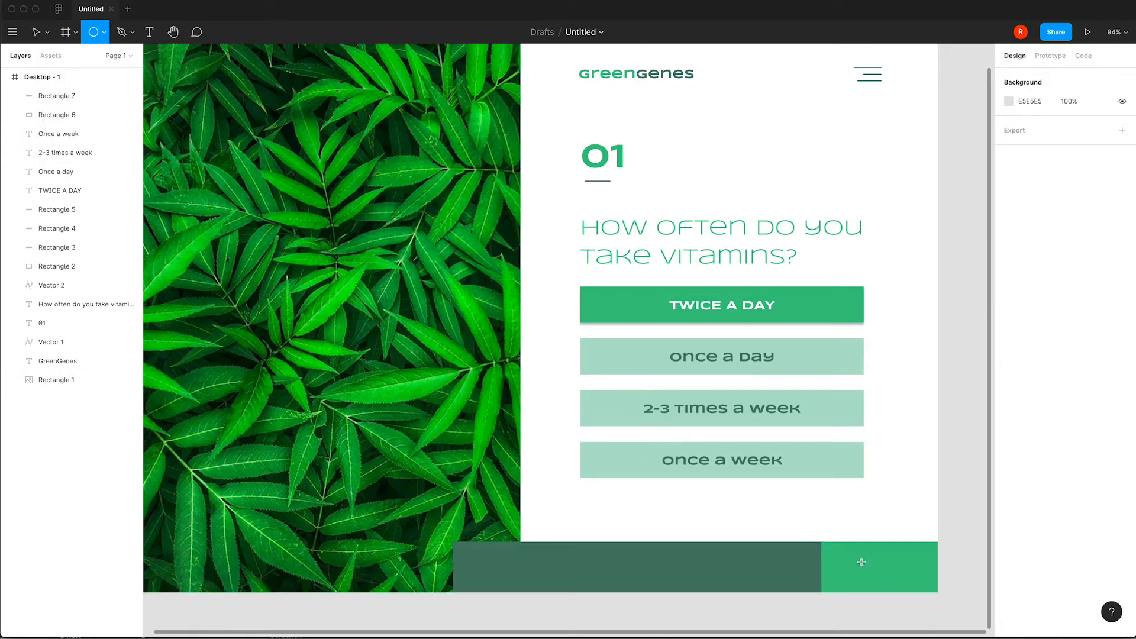
pyautogui.moveTo(827, 510); pyautogui.dragTo(836, 520)
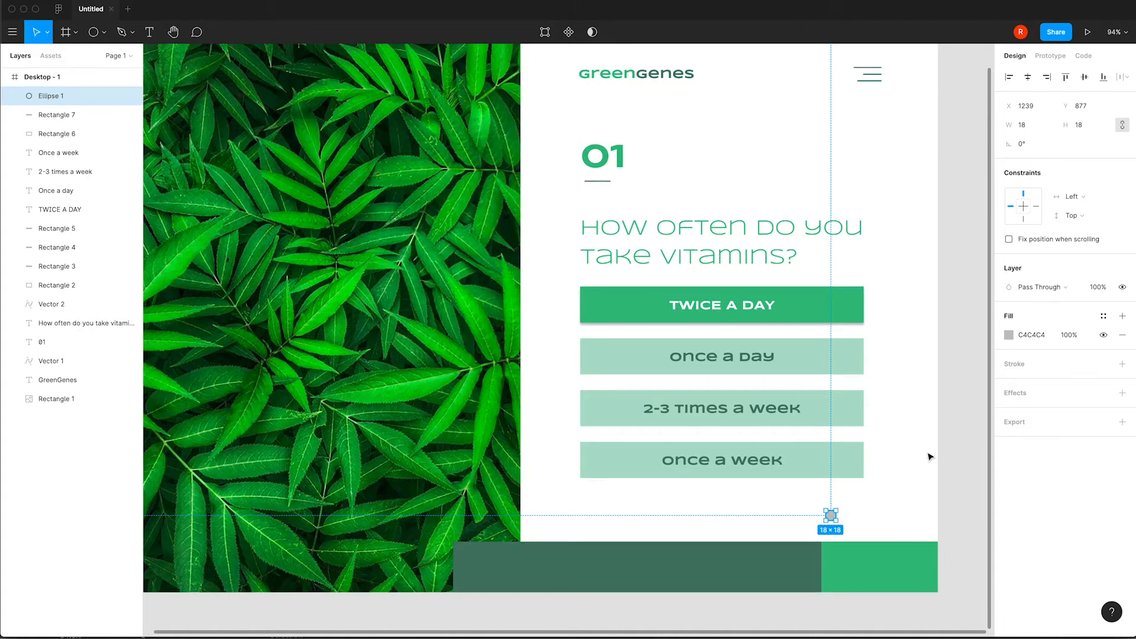
pyautogui.click(1010, 339)
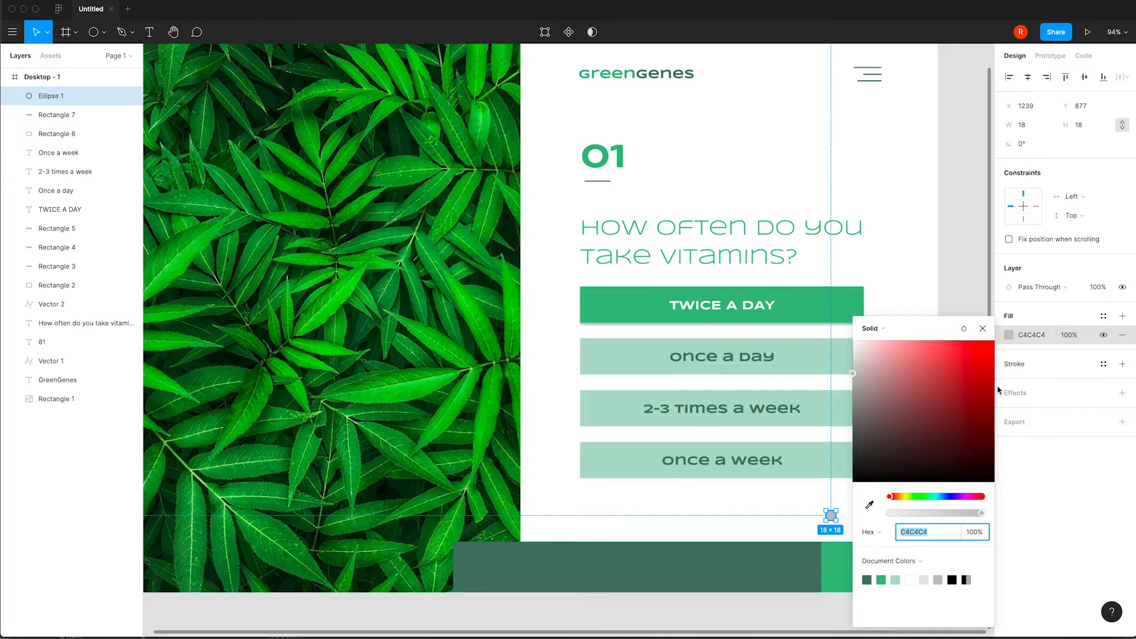
pyautogui.click(912, 578)
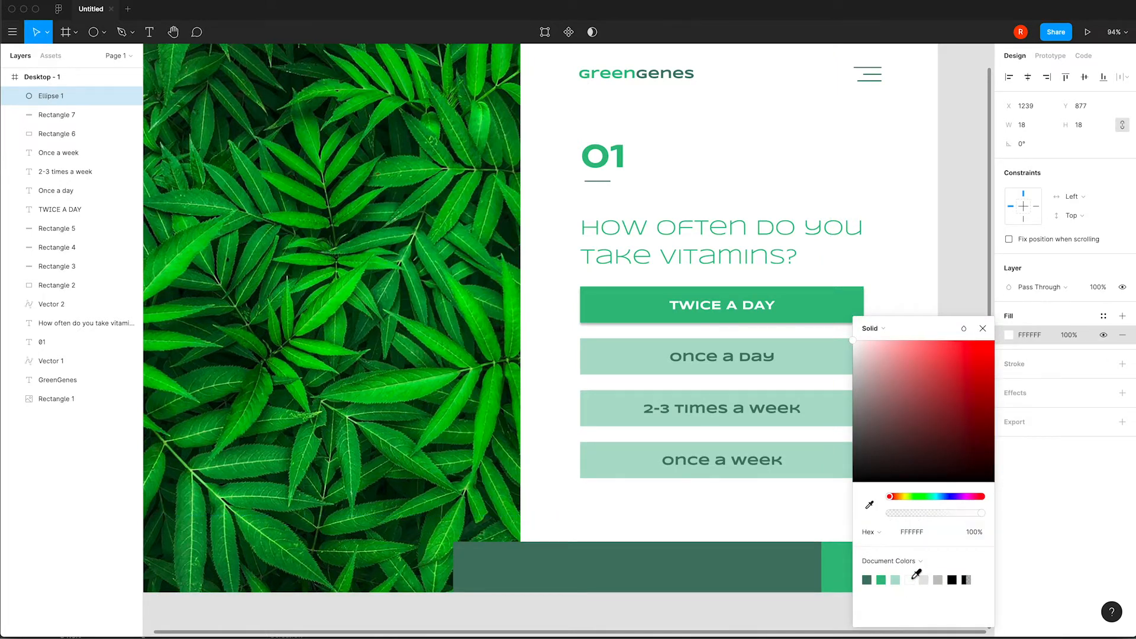
pyautogui.click(983, 328)
# - Move the white circle into the left part of the small green bottom rectangle and enlarge it from its centre to 34 × 34
pyautogui.click(837, 512)
pyautogui.moveTo(831, 517); pyautogui.dragTo(849, 570)
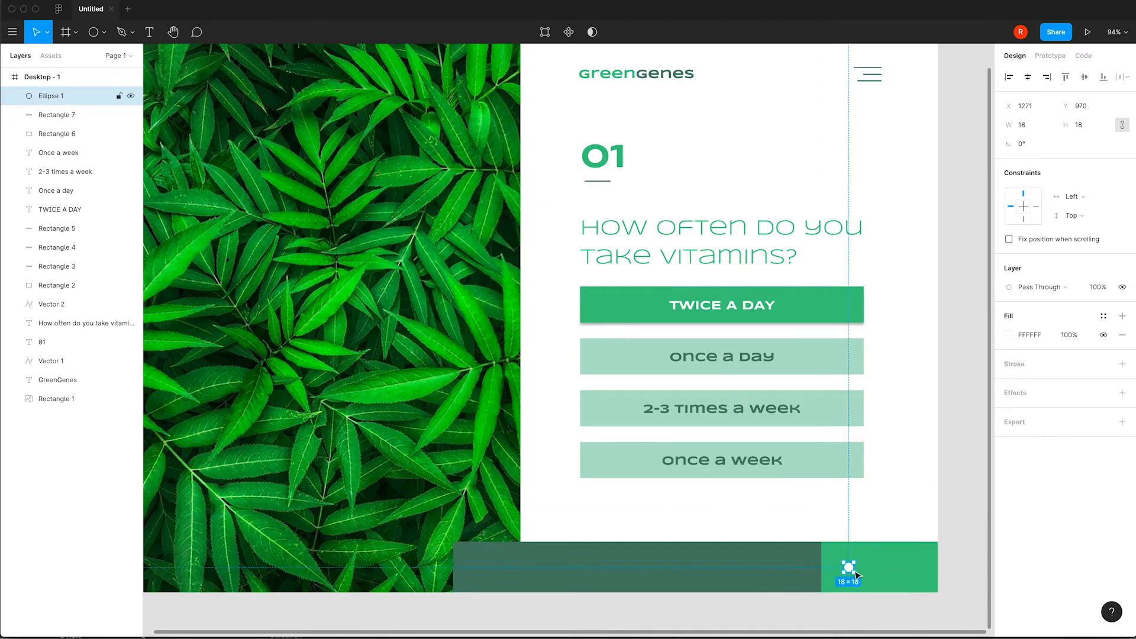
pyautogui.press('alt')
pyautogui.moveTo(856, 577); pyautogui.dragTo(858, 577)
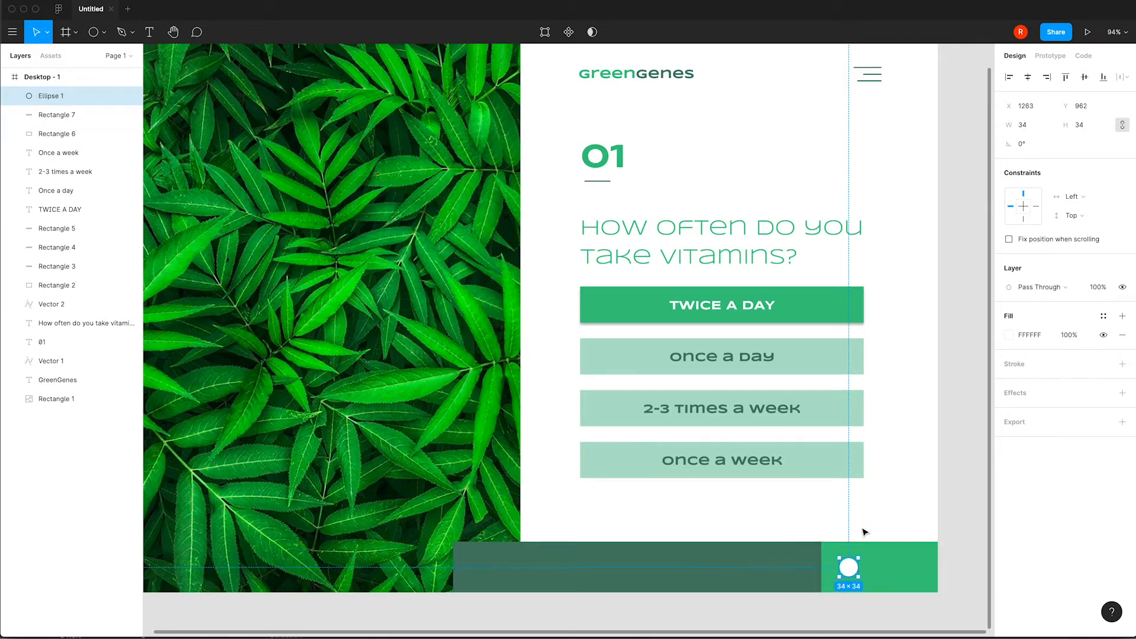
# - Duplicate the "Once a week" text directly below its answer button and change the copy's text to "?"
pyautogui.click(787, 512)
pyautogui.click(732, 472)
pyautogui.moveTo(732, 473); pyautogui.dragTo(783, 521)
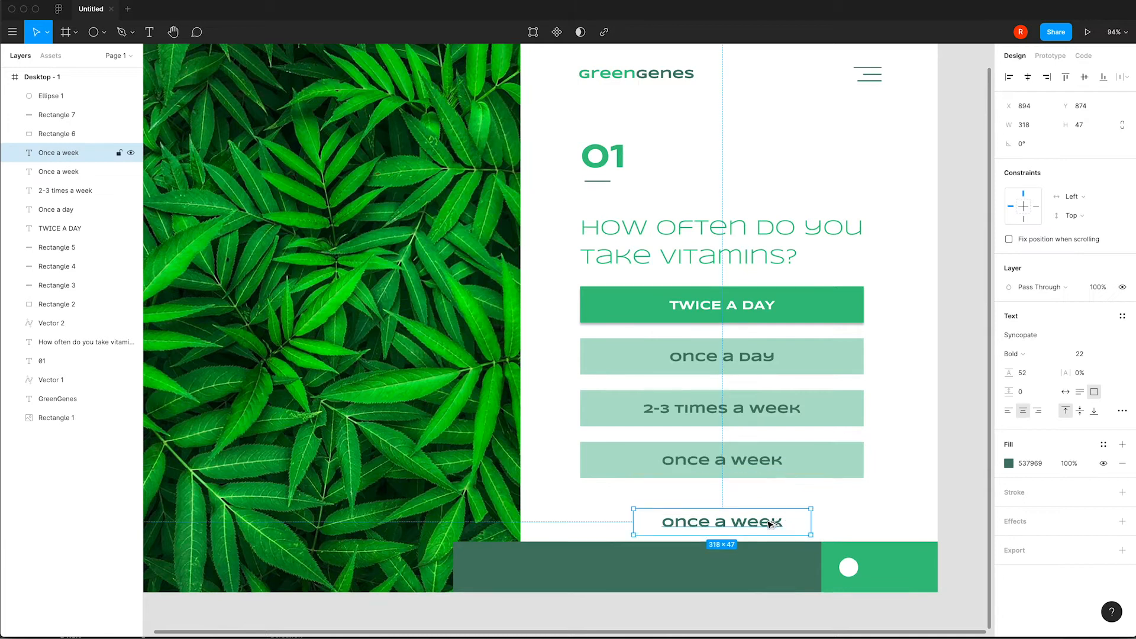
pyautogui.doubleClick(768, 521)
pyautogui.write('?')
pyautogui.press('Escape')
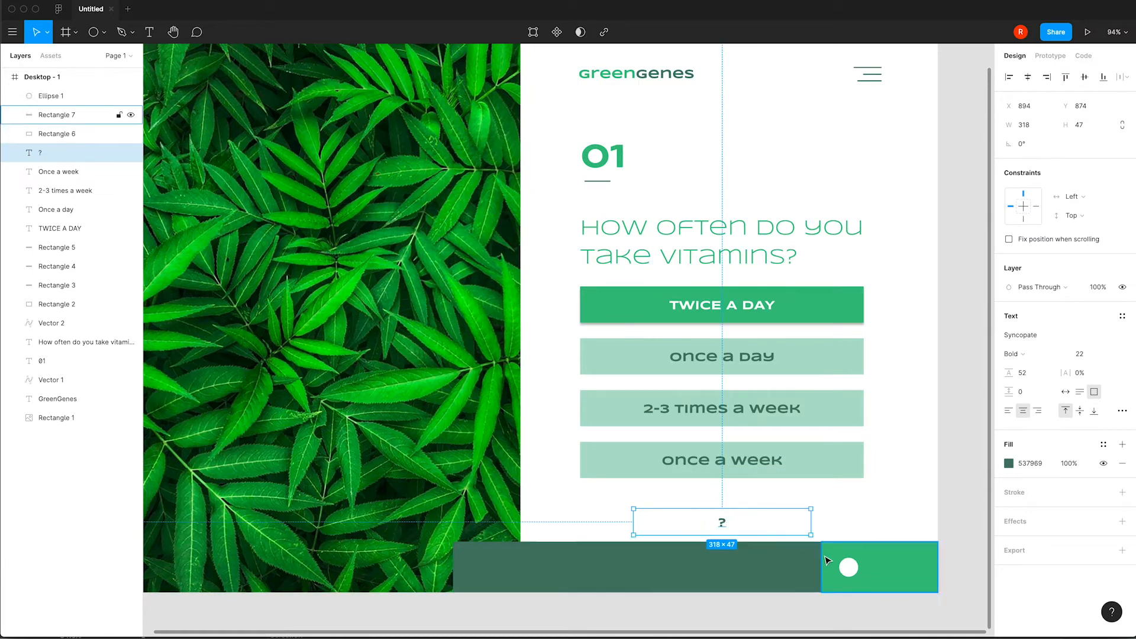
# - Shrink the question mark's text box to about 37 × 43 and set its font size to 14
pyautogui.moveTo(812, 535); pyautogui.dragTo(655, 532)
pyautogui.click(1082, 356)
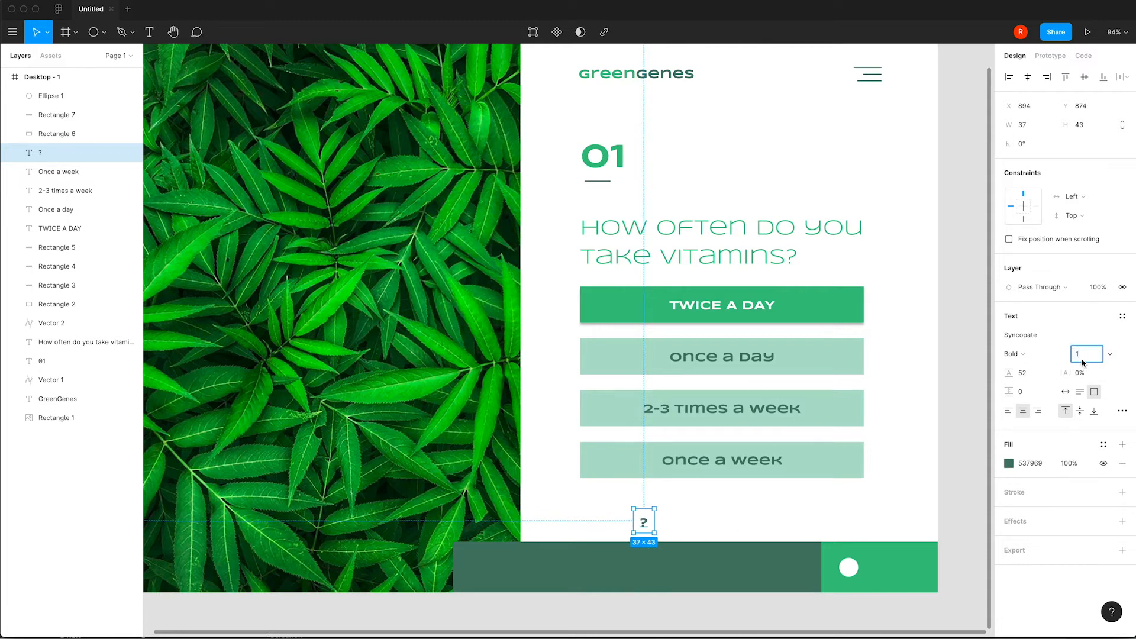
pyautogui.write('14')
pyautogui.press('Return')
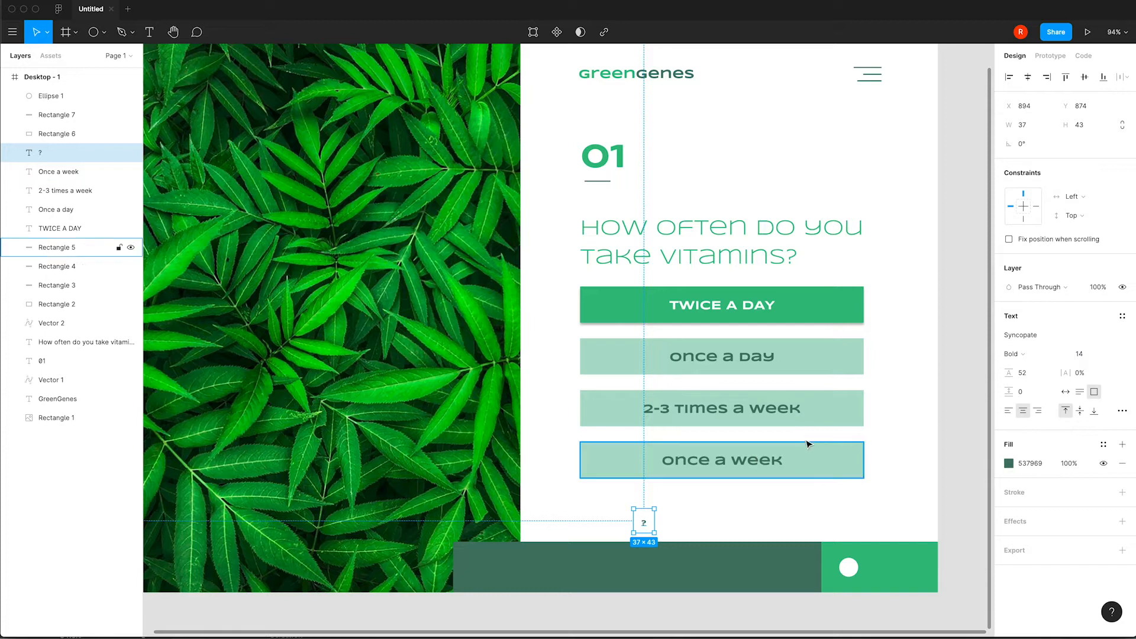
# - Move the question mark just above the small green bottom rectangle and fill it with the document green 61BA84
pyautogui.click(669, 519)
pyautogui.moveTo(643, 523); pyautogui.dragTo(893, 511)
pyautogui.click(1009, 465)
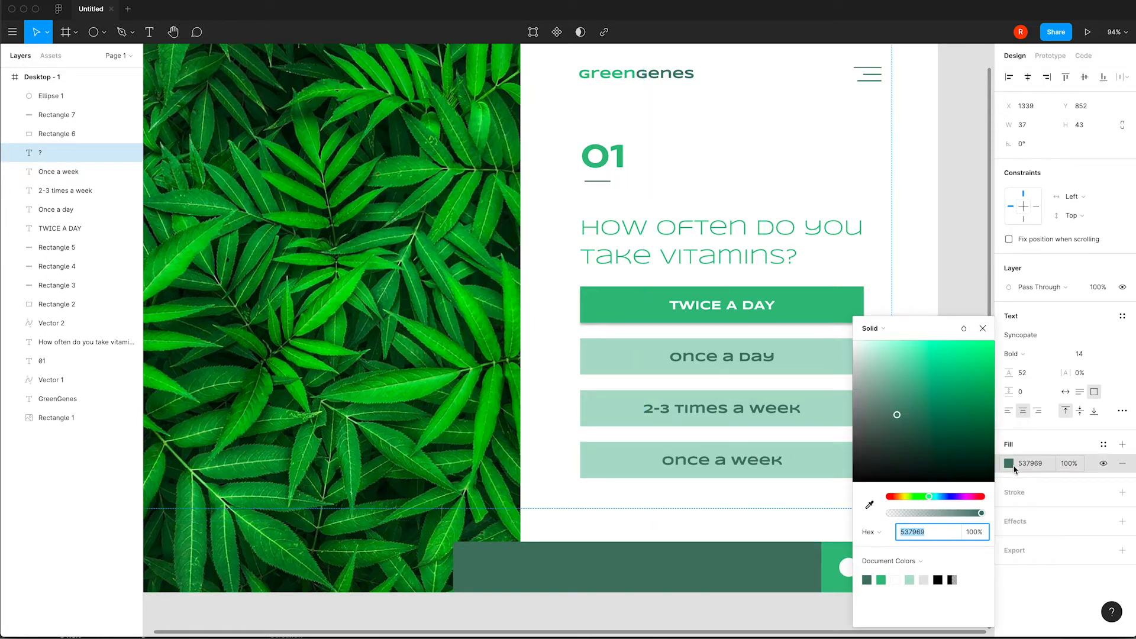
pyautogui.click(882, 580)
pyautogui.click(891, 513)
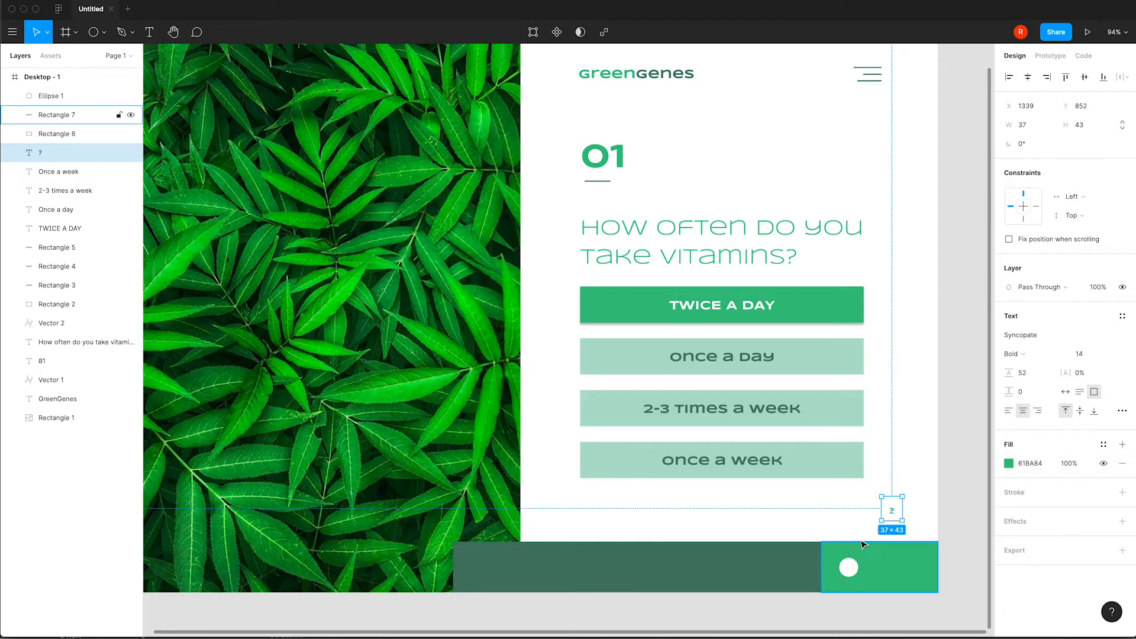
# - Place the question mark in front of the white circle and set its font size to 16
pyautogui.moveTo(898, 516); pyautogui.dragTo(850, 567)
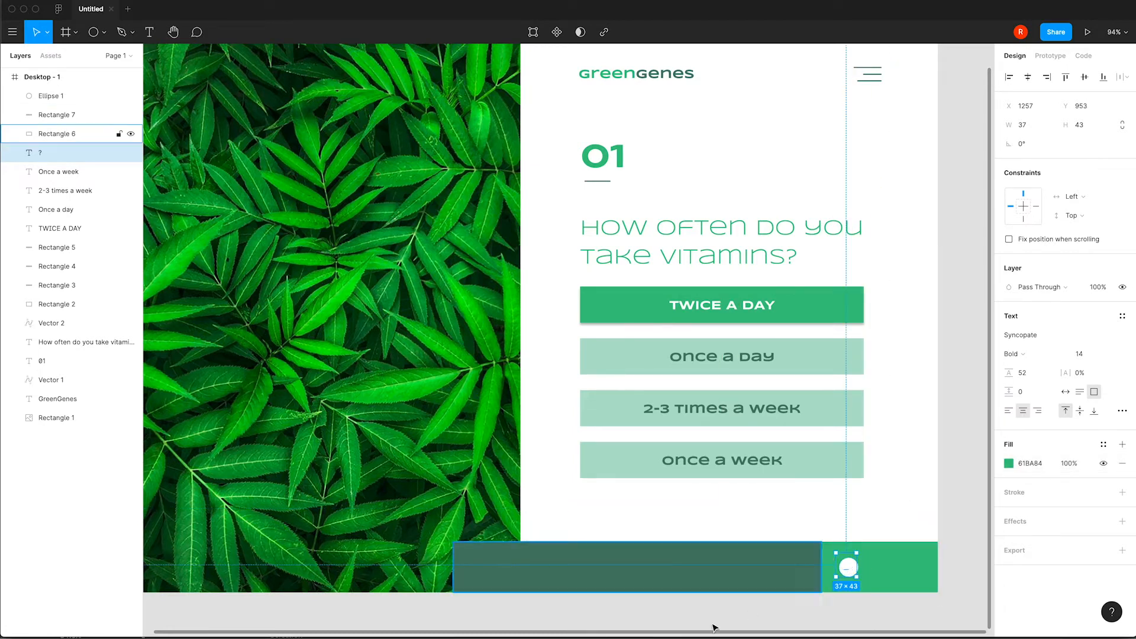
pyautogui.moveTo(26, 150); pyautogui.dragTo(30, 92)
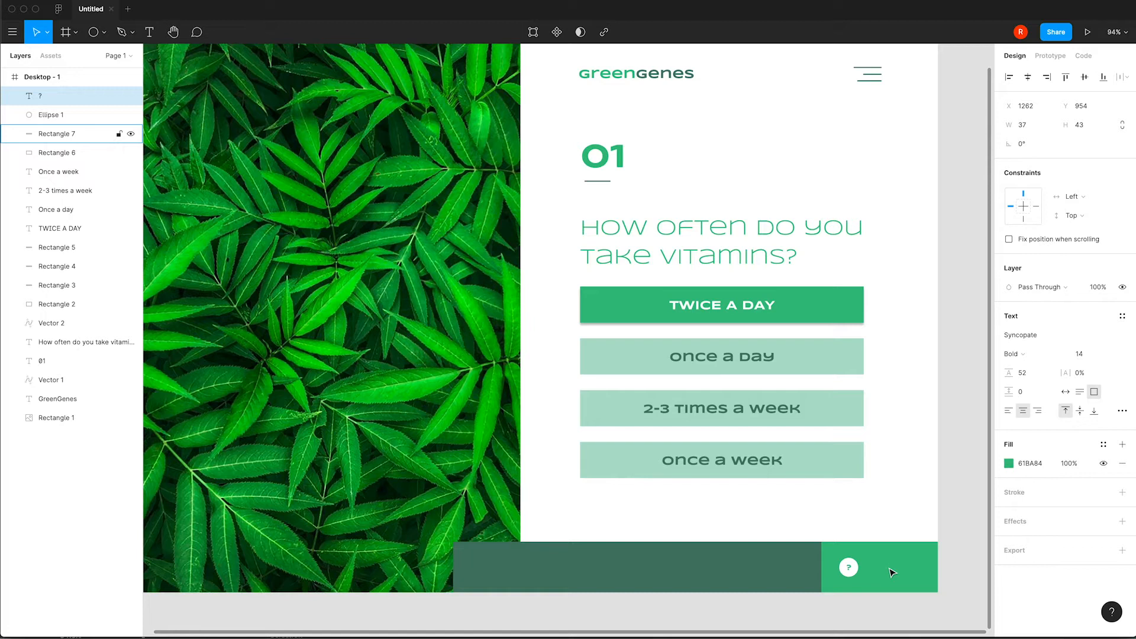
pyautogui.click(1090, 357)
pyautogui.write('16')
pyautogui.press('Return')
pyautogui.click(916, 503)
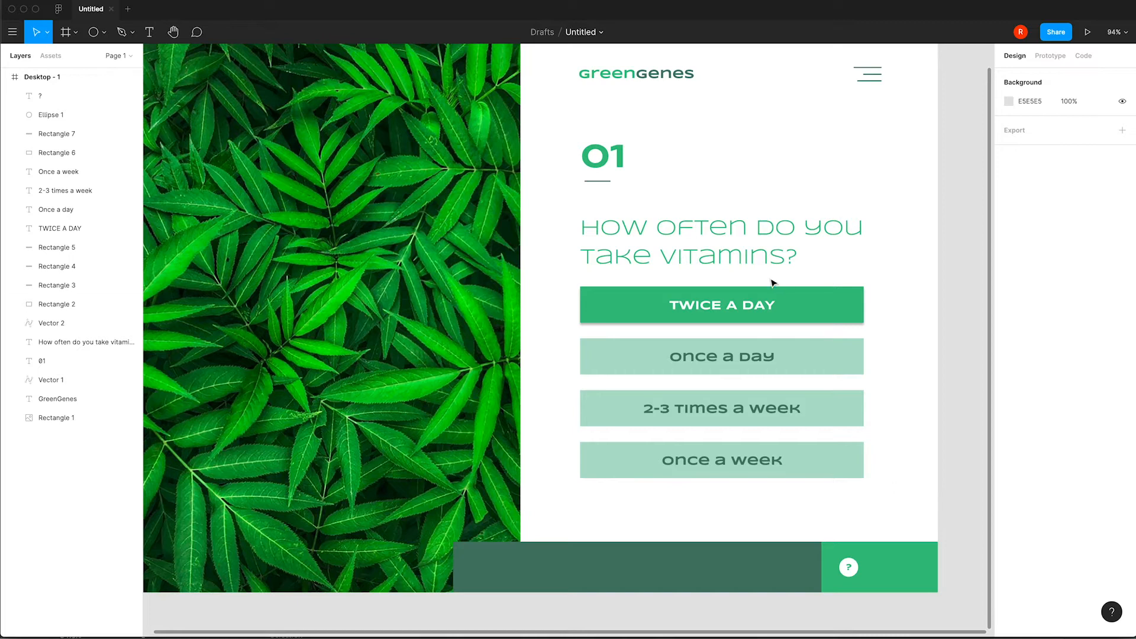
# - Duplicate the "TWICE A DAY" text below the last answer button, change it to "green tip" and set its font size to 16
pyautogui.moveTo(745, 306); pyautogui.dragTo(835, 510)
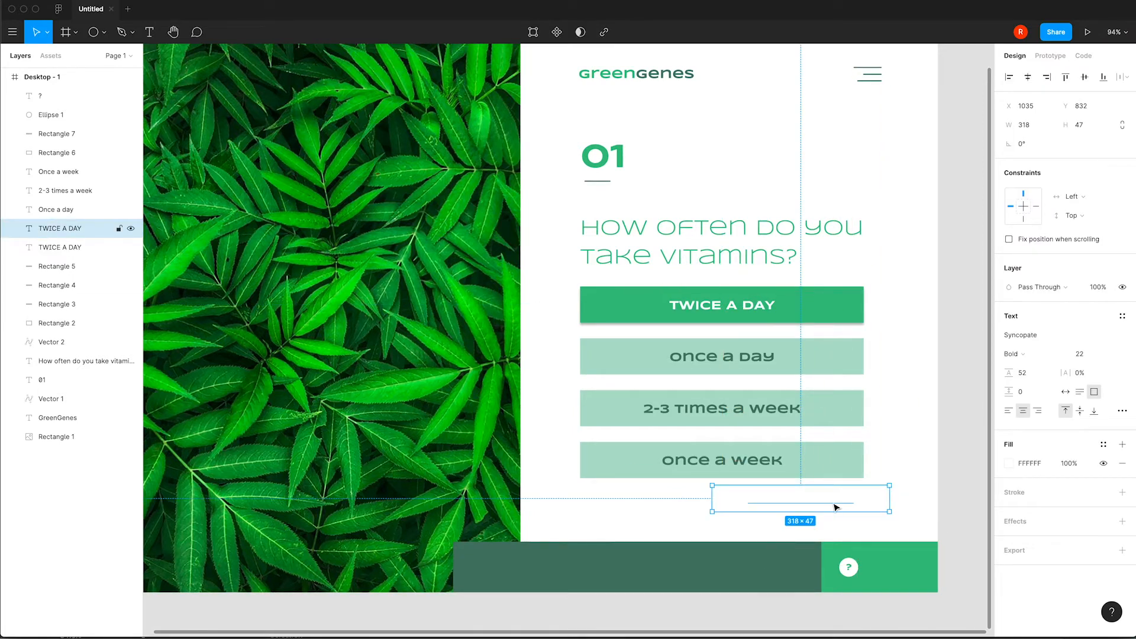
pyautogui.doubleClick(833, 501)
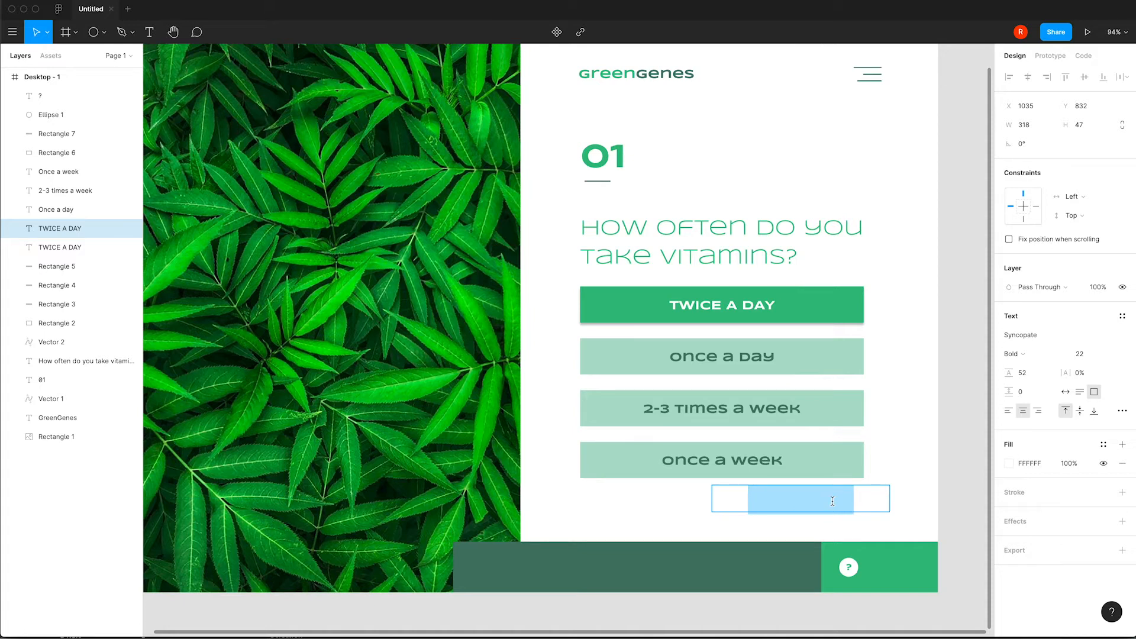
pyautogui.write('green tip')
pyautogui.press('Escape')
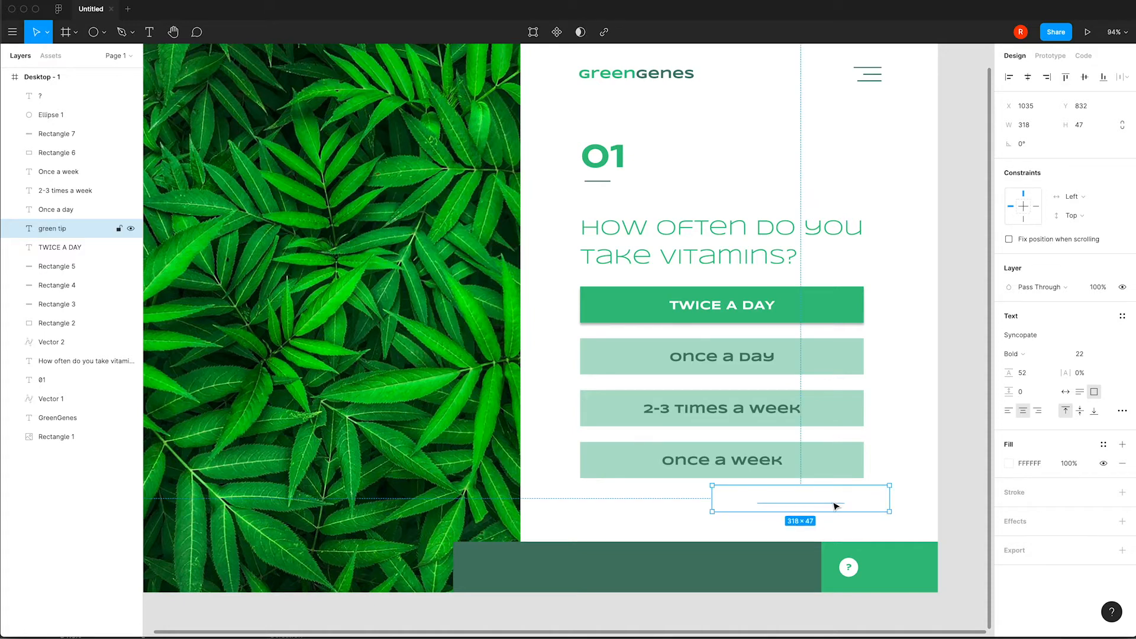
pyautogui.click(1085, 358)
pyautogui.write('16')
pyautogui.press('Return')
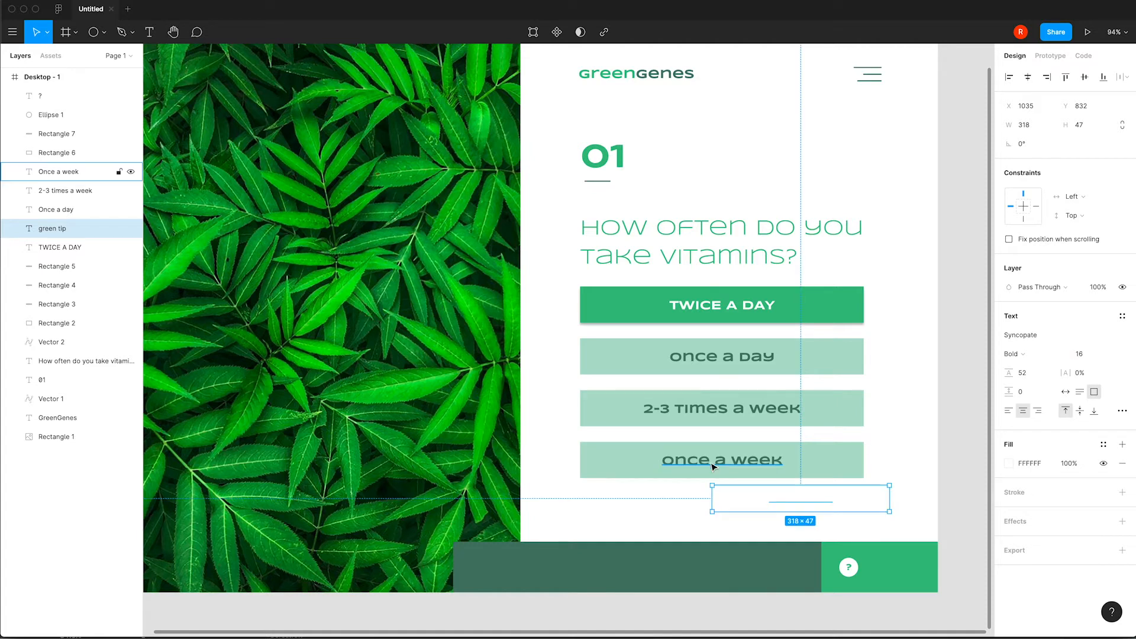
# - Resize the "green tip" text box to about 142 × 34 and place it in front of the small green rectangle, beside the circle
pyautogui.click(763, 513)
pyautogui.click(824, 505)
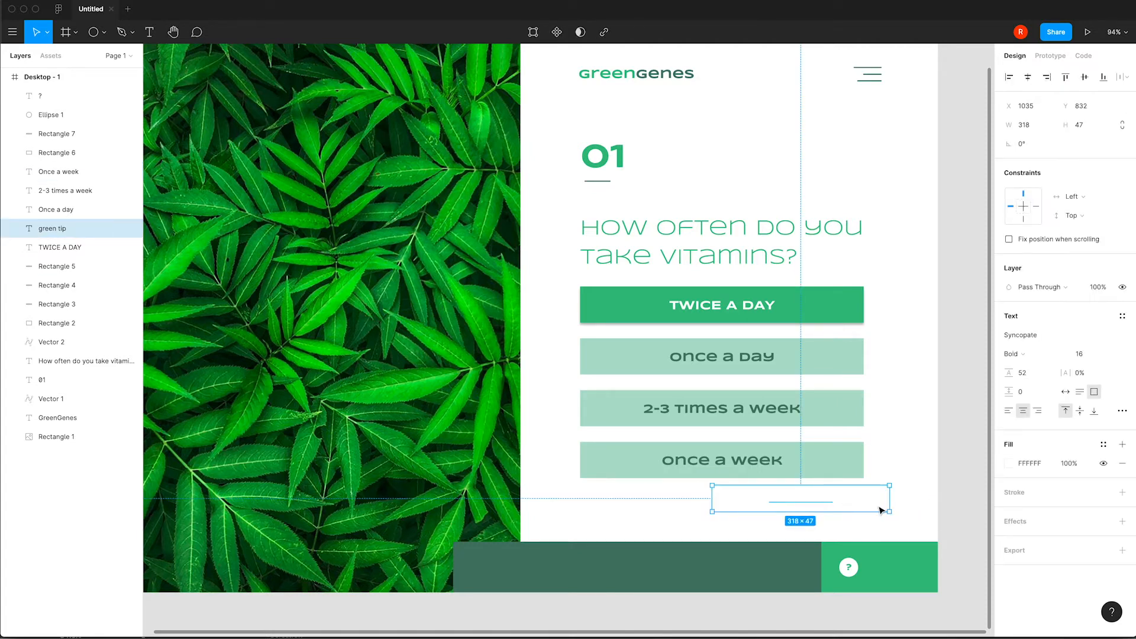
pyautogui.moveTo(884, 508); pyautogui.dragTo(910, 569)
pyautogui.moveTo(75, 227); pyautogui.dragTo(71, 89)
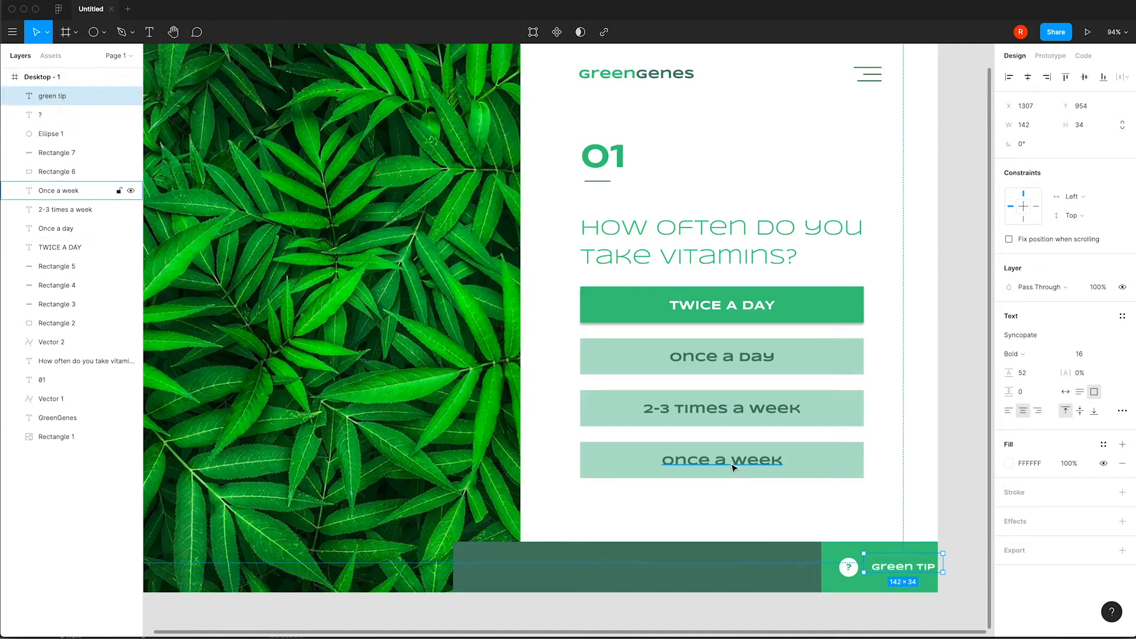
# - Nudge the "green tip" text left to X 1293, closer to the question mark circle
pyautogui.press('Left')
pyautogui.press('Left')
pyautogui.press('Left')
pyautogui.press('Left')
pyautogui.press('Left')
pyautogui.press('Left')
pyautogui.press('Left')
pyautogui.press('Left')
pyautogui.press('Left')
pyautogui.press('Left')
pyautogui.press('Left')
pyautogui.press('Left')
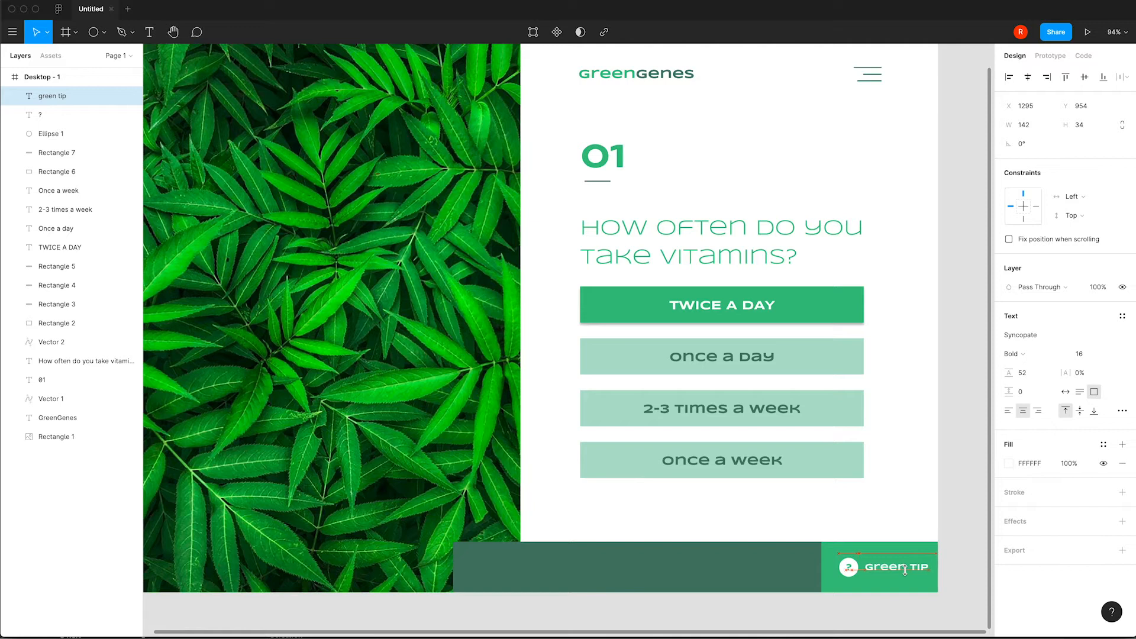
pyautogui.press('Left')
pyautogui.press('Left')
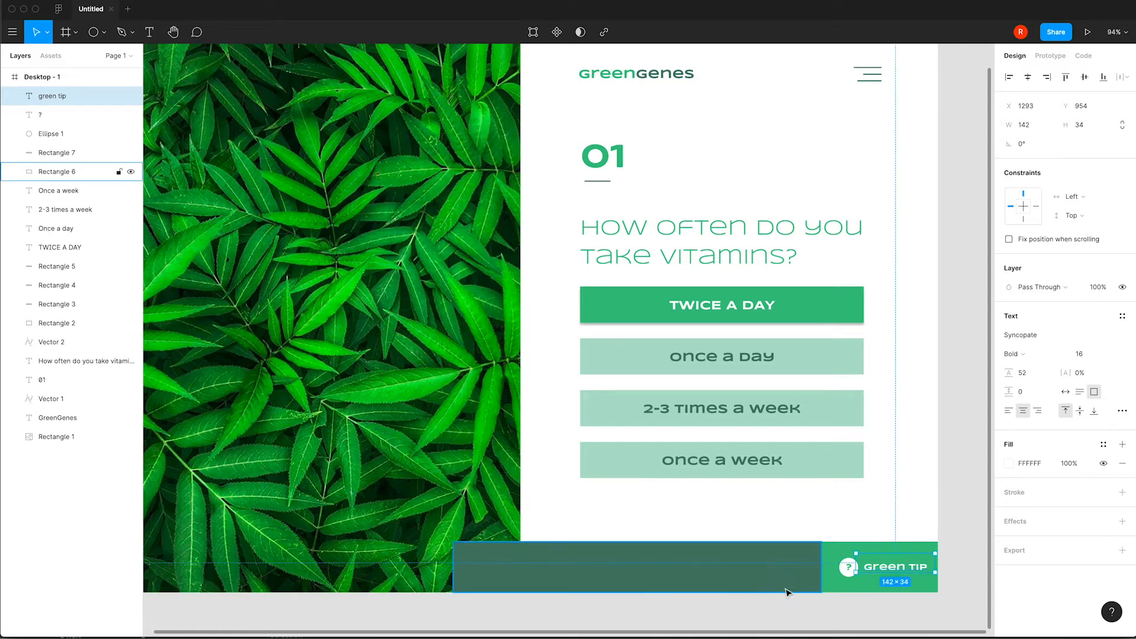
# - Group the "green tip" text, the question mark and the white circle
pyautogui.keyDown('shift'); pyautogui.click(848, 574); pyautogui.keyUp('shift')
pyautogui.keyDown('shift'); pyautogui.click(850, 569); pyautogui.keyUp('shift')
pyautogui.keyDown('shift'); pyautogui.click(849, 569); pyautogui.keyUp('shift')
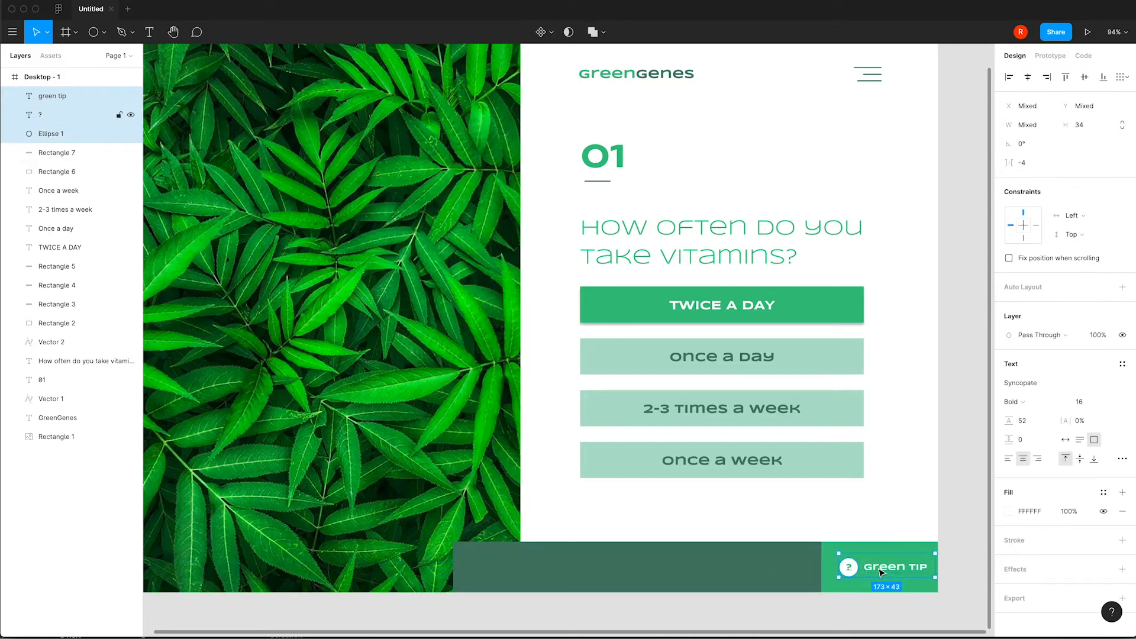
pyautogui.hotkey('ctrl', 'g')
# - Nudge the green tip group left to X 1254 within the small green rectangle
pyautogui.press('Left')
pyautogui.press('Left')
pyautogui.press('Left')
pyautogui.press('Left')
pyautogui.press('Left')
pyautogui.press('Left')
pyautogui.press('Left')
pyautogui.press('Left')
pyautogui.press('Left')
pyautogui.press('Right')
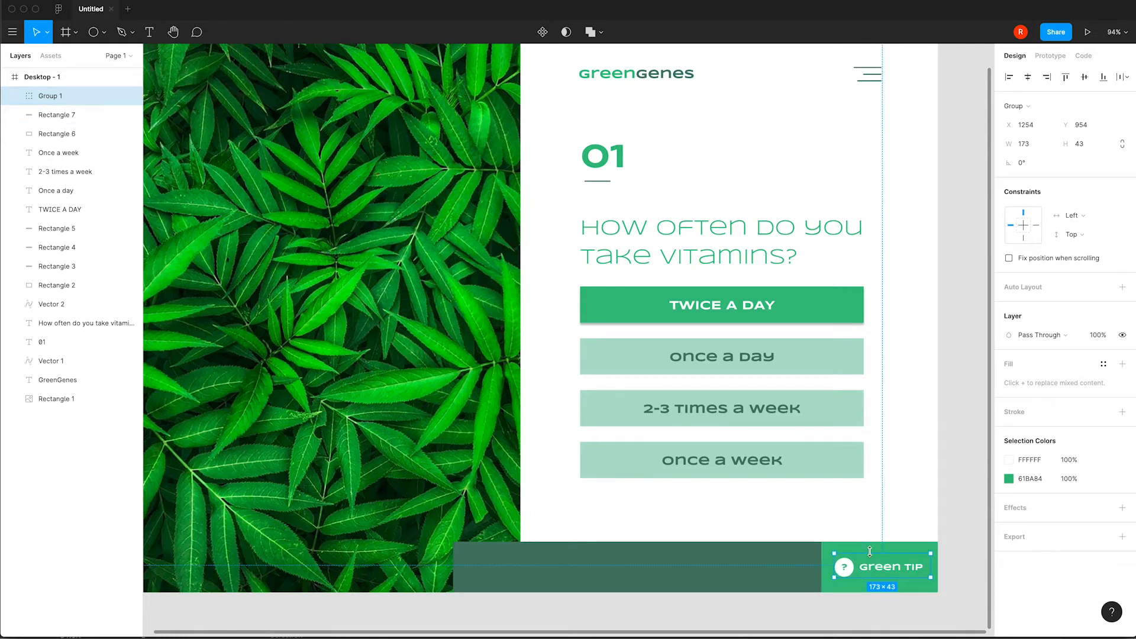
# - Align the green tip group to the horizontal centre of the small green rectangle
pyautogui.keyDown('shift'); pyautogui.click(870, 544); pyautogui.keyUp('shift')
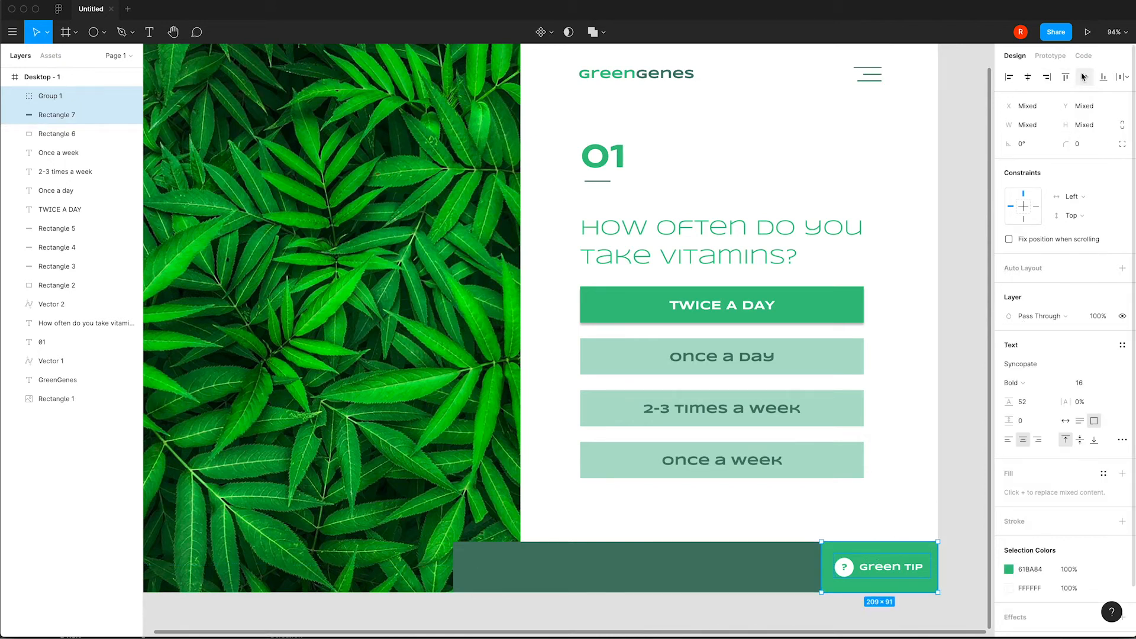
pyautogui.click(1029, 77)
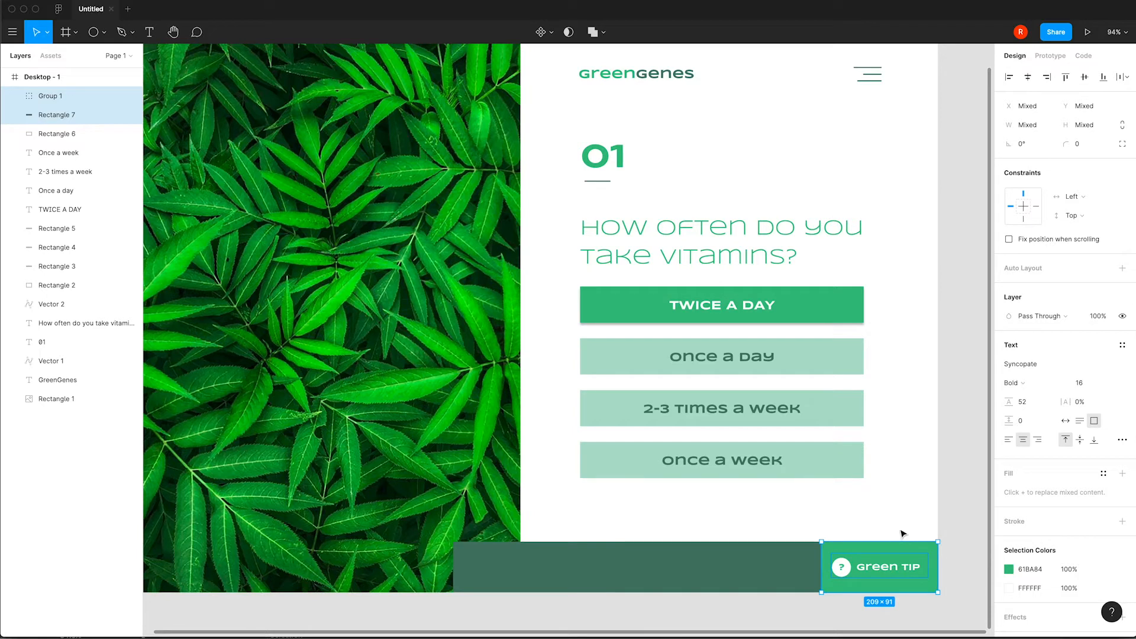
pyautogui.click(932, 571)
# - Narrow the "green tip" text box inside the group to a width of 117 and undo its accidental shift
pyautogui.click(918, 567)
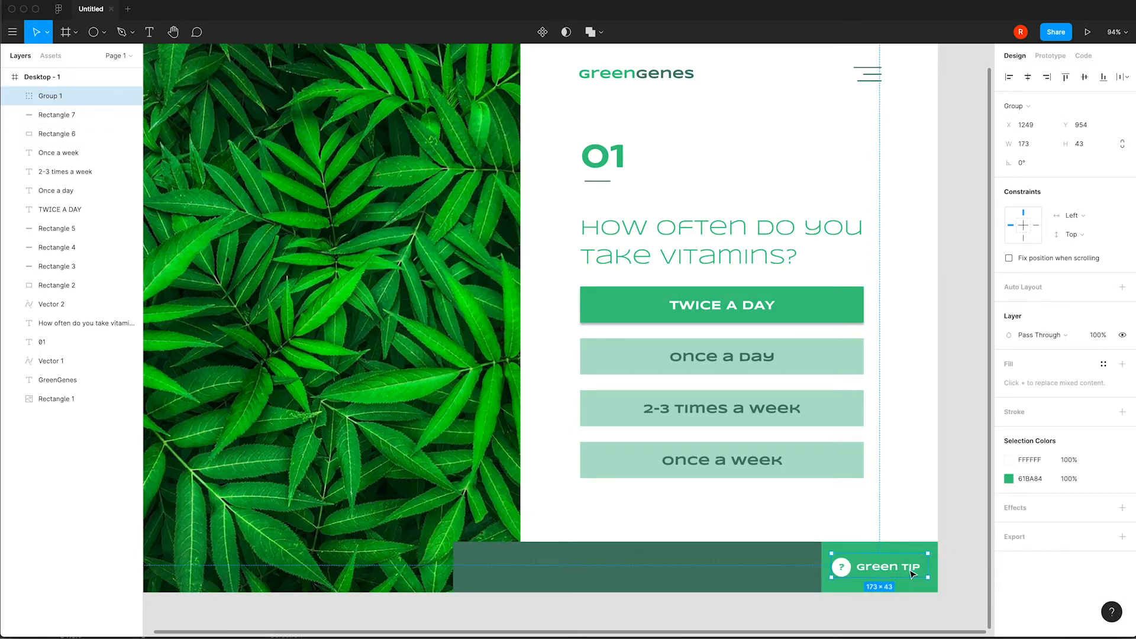
pyautogui.doubleClick(909, 570)
pyautogui.moveTo(926, 572); pyautogui.dragTo(912, 571)
pyautogui.press('Escape')
pyautogui.press('super+z')
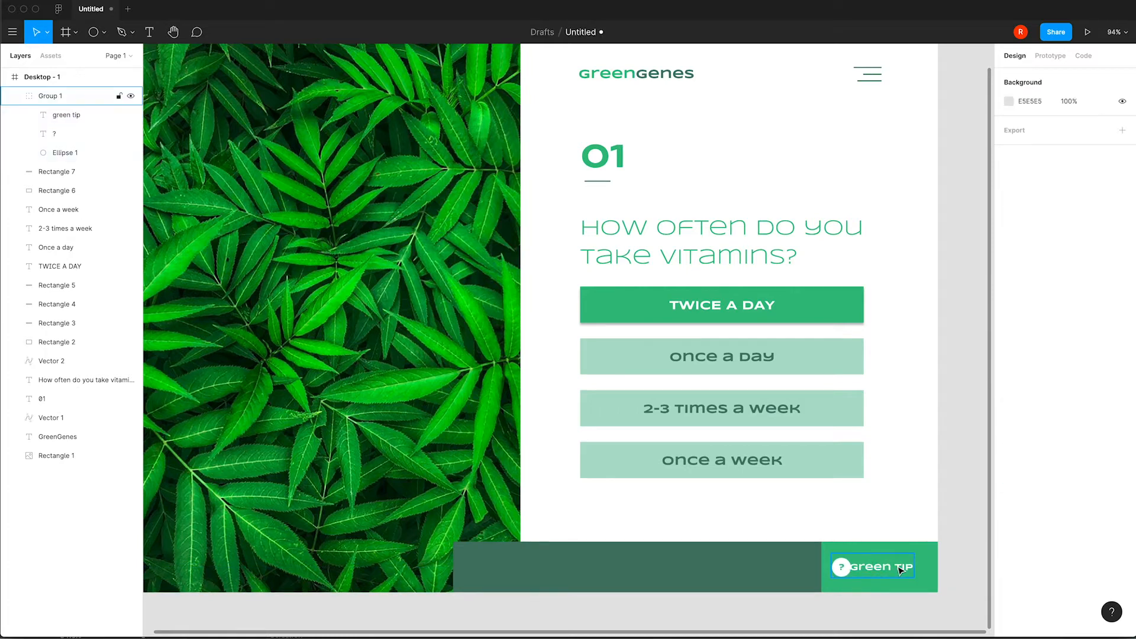
pyautogui.doubleClick(899, 571)
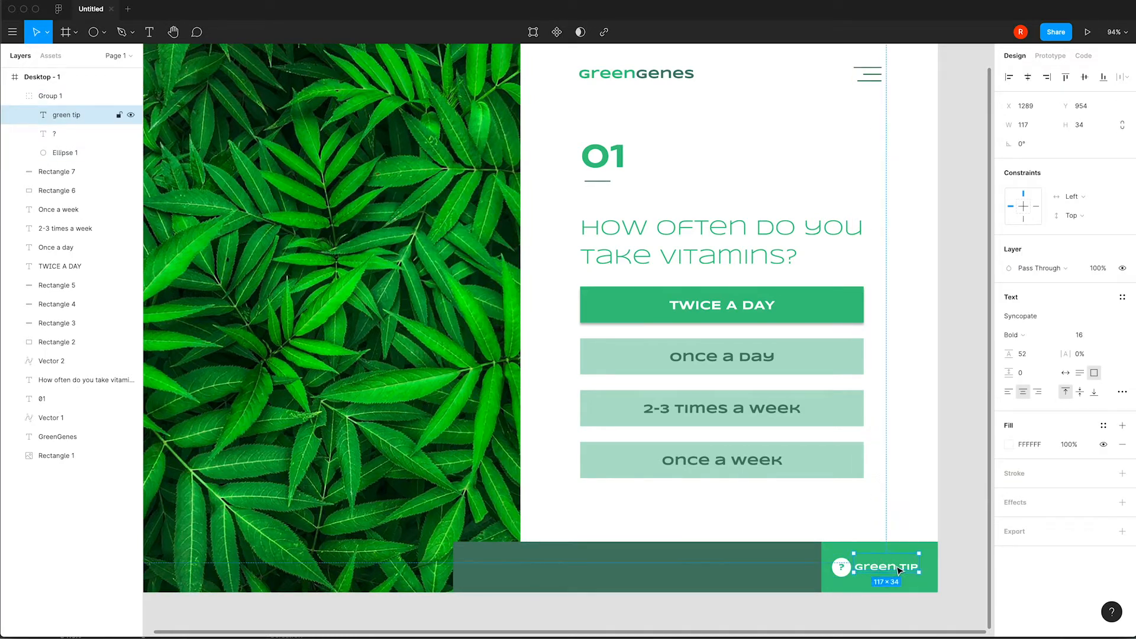
# - Centre the narrowed green tip group horizontally in the small green rectangle again and deselect everything
pyautogui.press('Escape')
pyautogui.click(912, 577)
pyautogui.keyDown('shift'); pyautogui.click(932, 570); pyautogui.keyUp('shift')
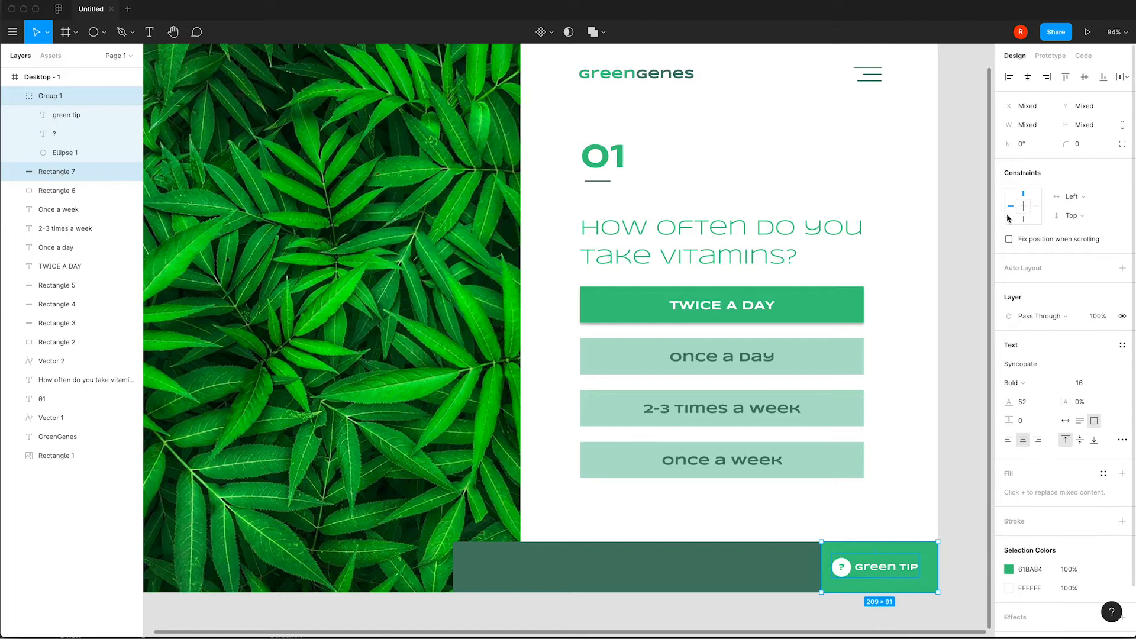
pyautogui.click(959, 519)
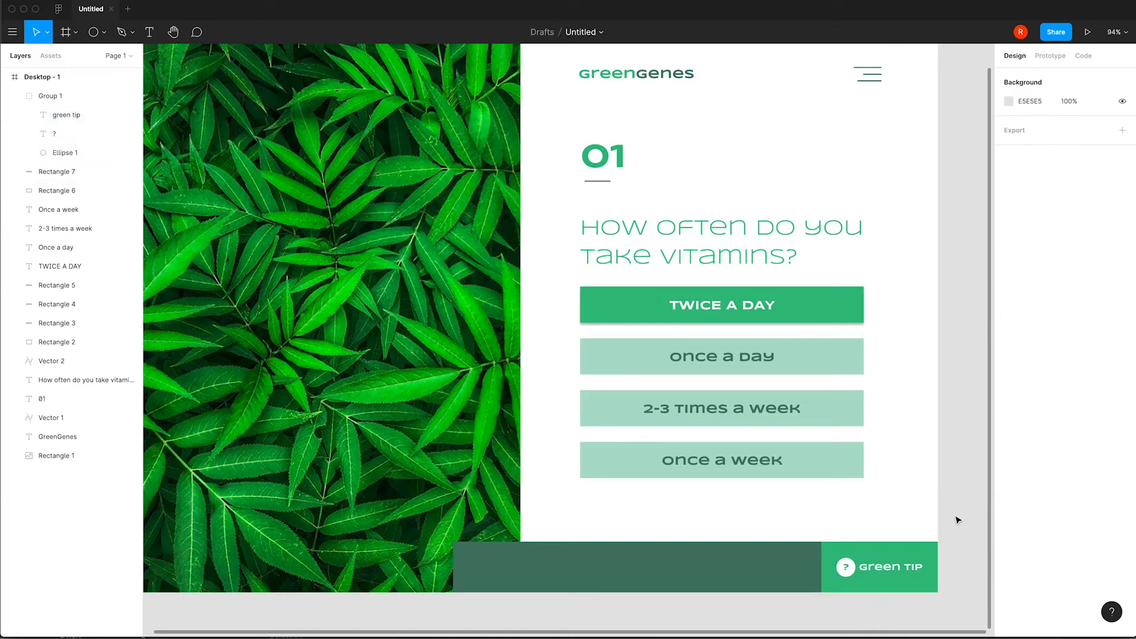
# - Copy the "green tip" text out of the group and place the copy in the wide dark green rectangle at X 900
pyautogui.click(897, 568)
pyautogui.doubleClick(897, 568)
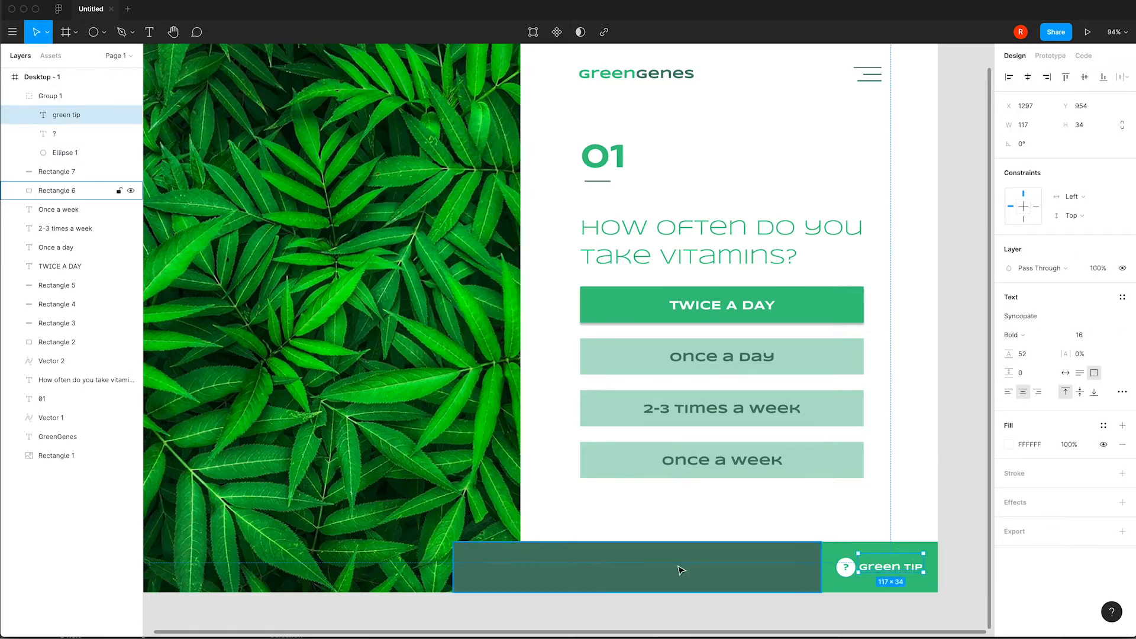
pyautogui.click(668, 521)
pyautogui.press('super+v')
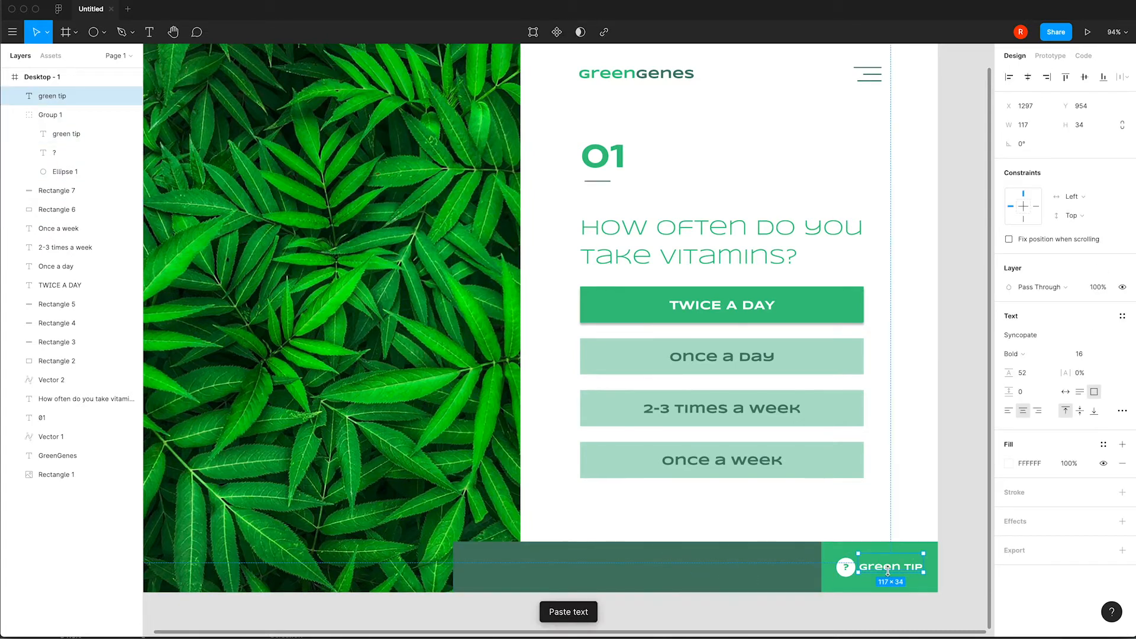
pyautogui.moveTo(884, 571); pyautogui.dragTo(662, 565)
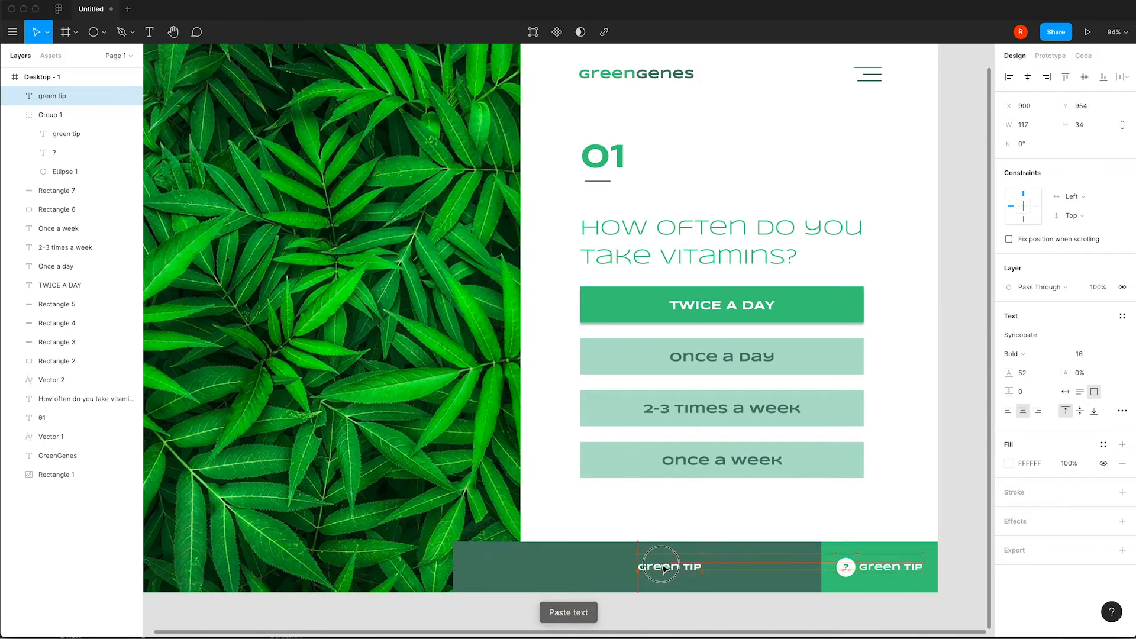
# - Change the copied text to "Find your genes vitamin" and widen its box from the centre to about 331
pyautogui.doubleClick(662, 566)
pyautogui.write('Find your ge')
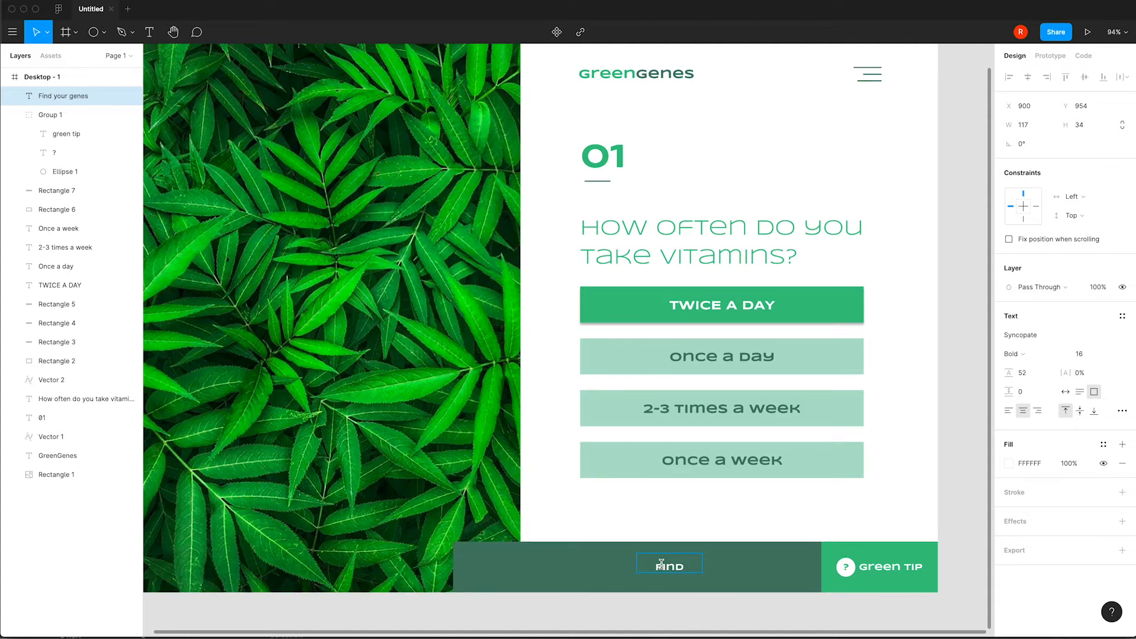
pyautogui.press('Escape')
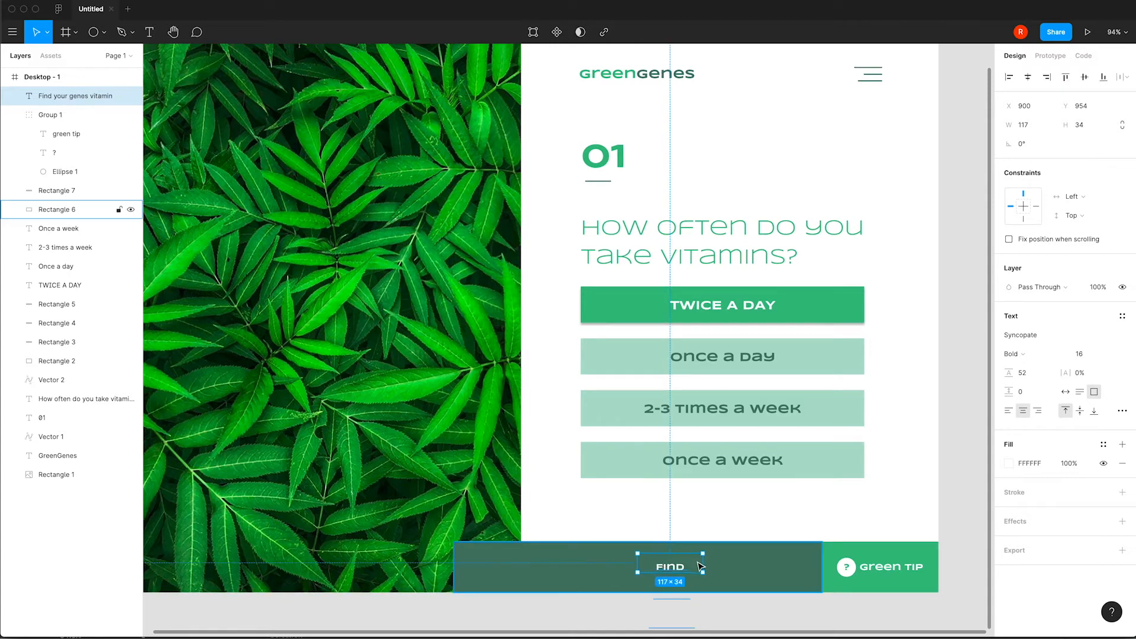
pyautogui.moveTo(705, 562); pyautogui.dragTo(763, 561)
# - Lower the fill opacity of the "Find your genes vitamin" text to 56% and set its font weight to Regular
pyautogui.click(1010, 467)
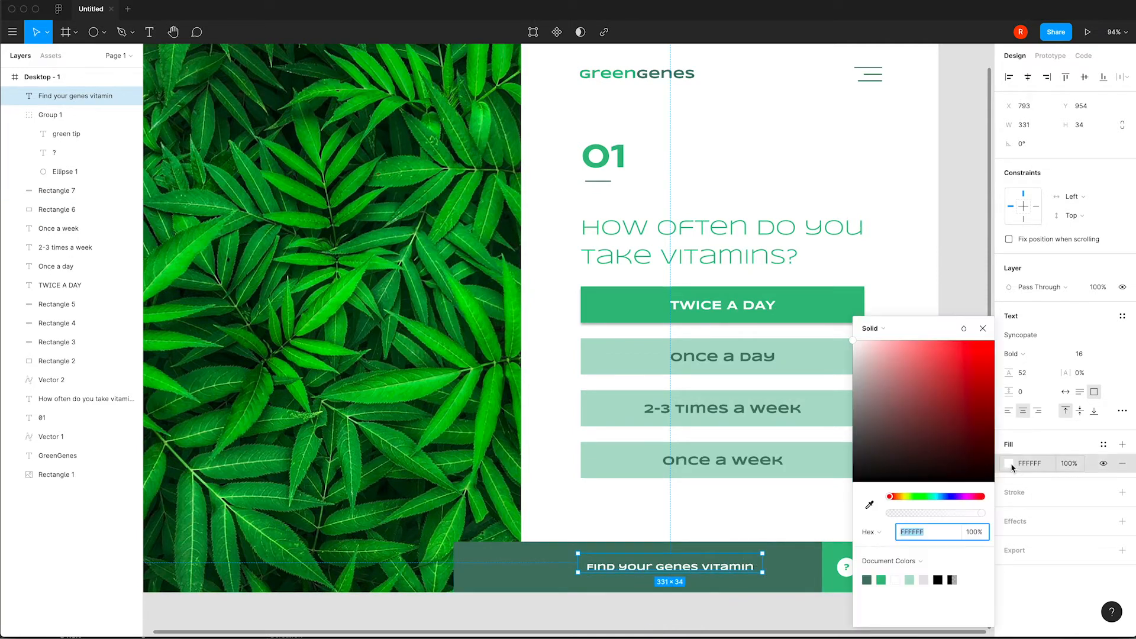
pyautogui.moveTo(955, 514); pyautogui.dragTo(944, 516)
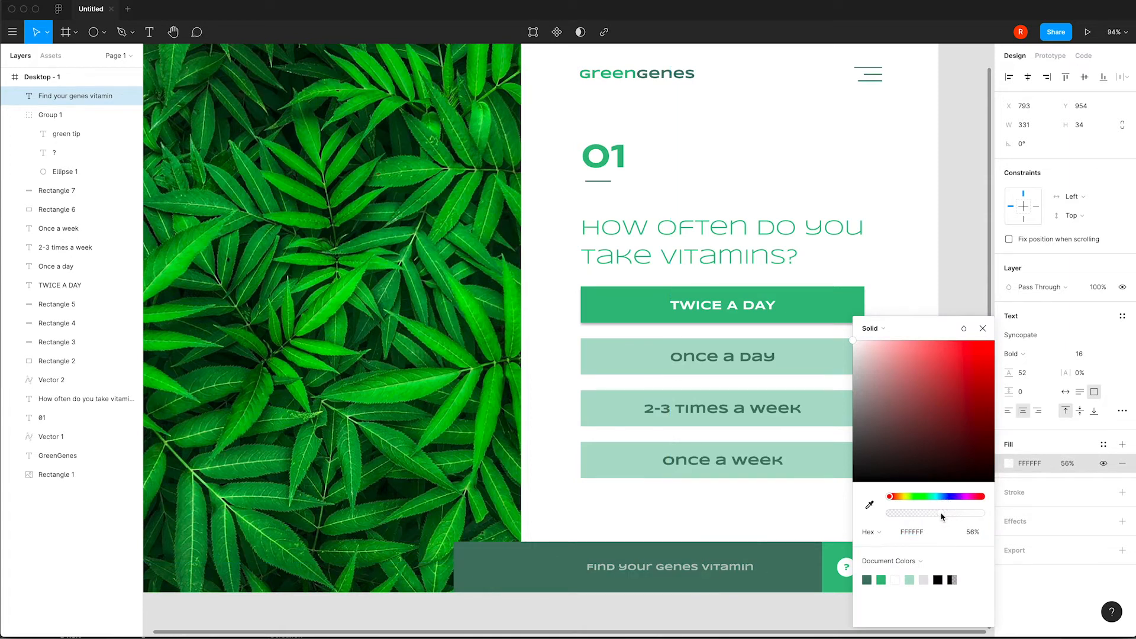
pyautogui.click(1053, 417)
pyautogui.click(1024, 355)
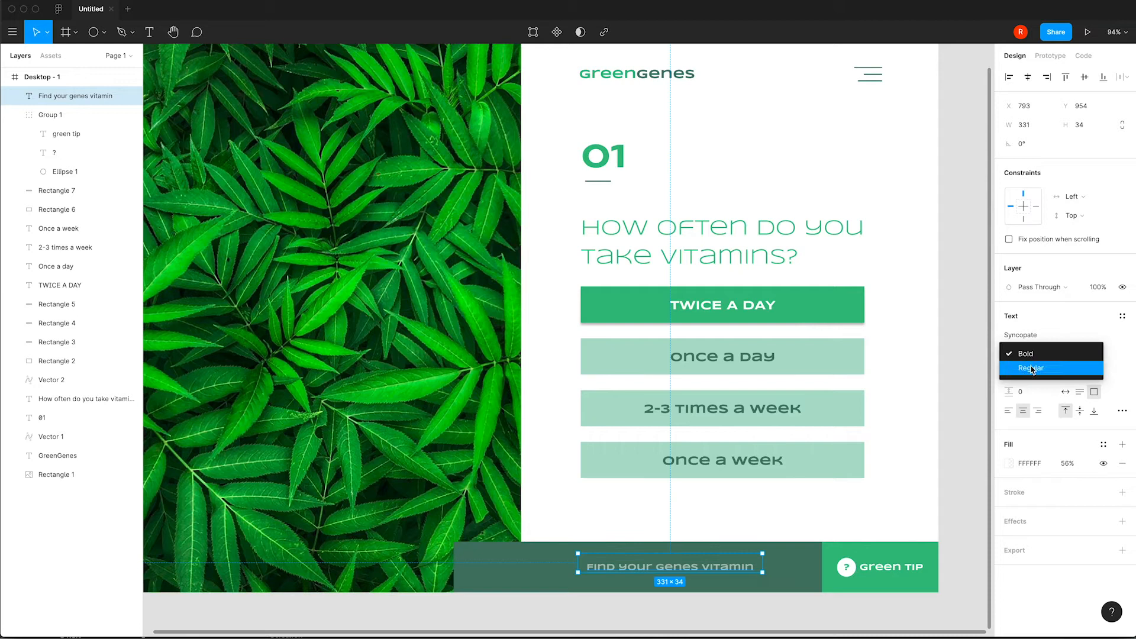
pyautogui.click(1032, 369)
# - Move the "Find your genes vitamin" text right within the dark green rectangle, nearer the green tip block, and deselect it
pyautogui.click(723, 591)
pyautogui.moveTo(718, 573); pyautogui.dragTo(756, 570)
pyautogui.click(540, 519)
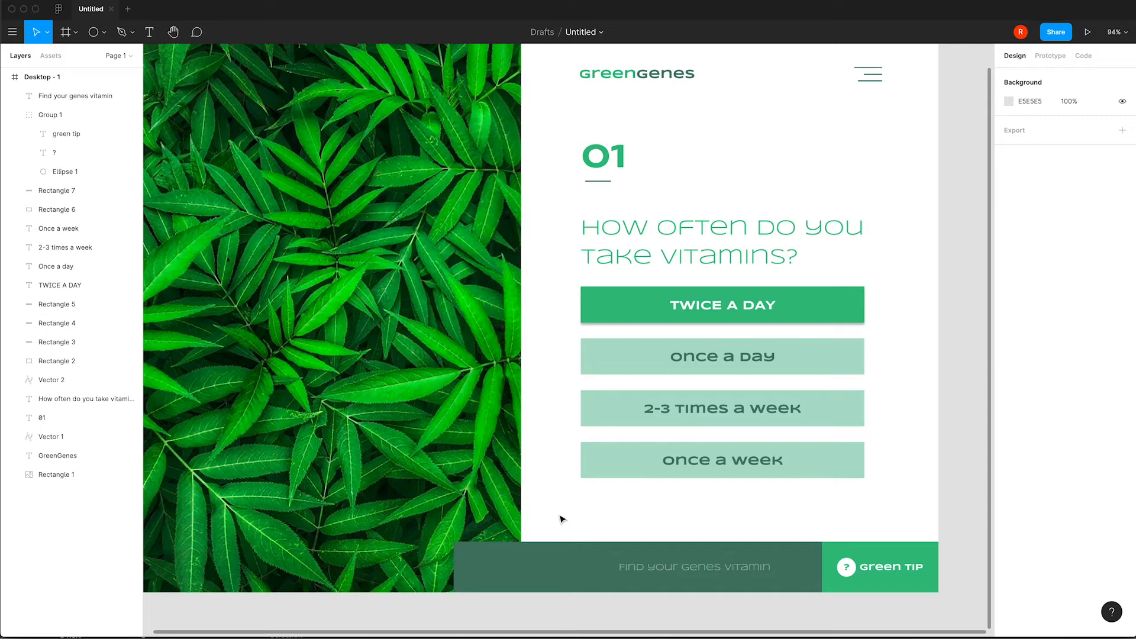
# - Draw an open left-pointing chevron about 20.5 × 41 with the Pen tool near the left end of the dark green rectangle
pyautogui.press('p')
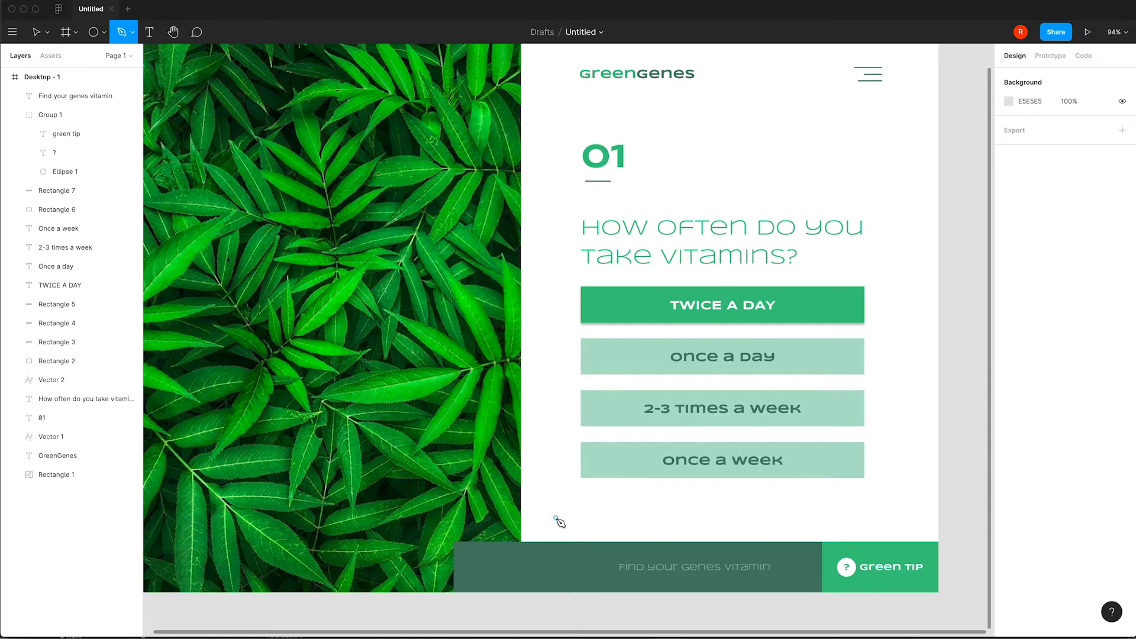
pyautogui.click(489, 558)
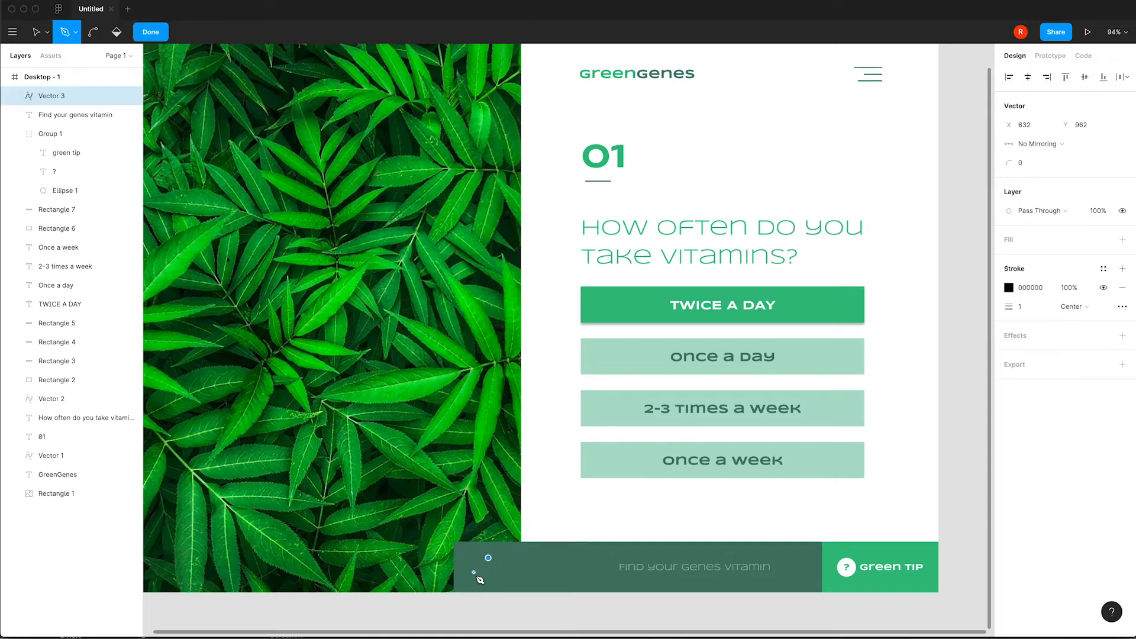
pyautogui.click(477, 569)
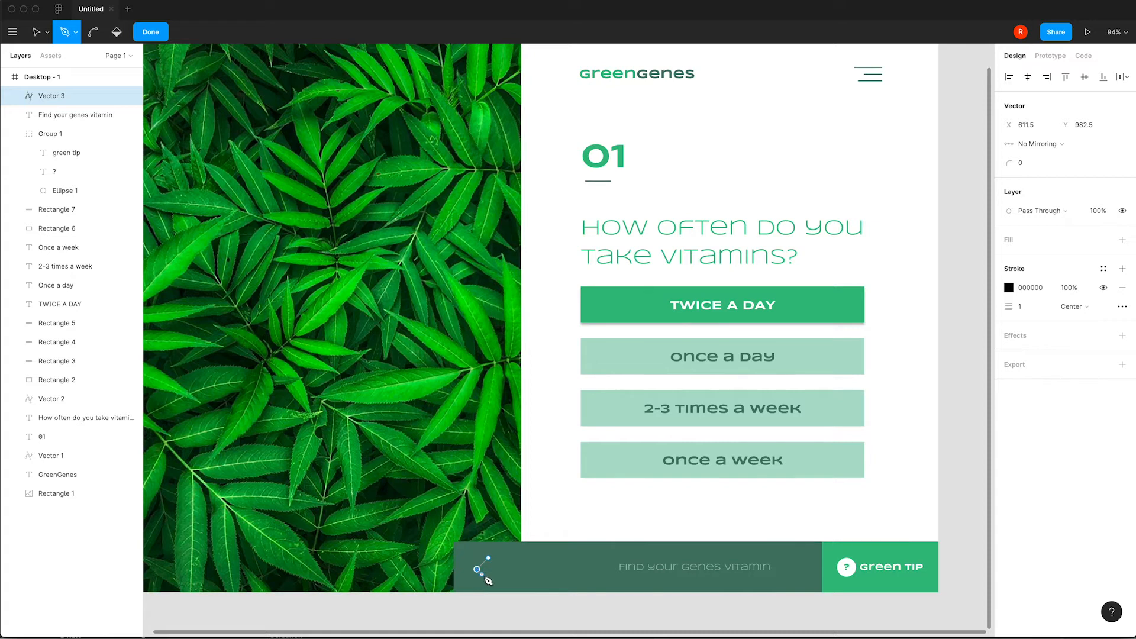
pyautogui.click(488, 582)
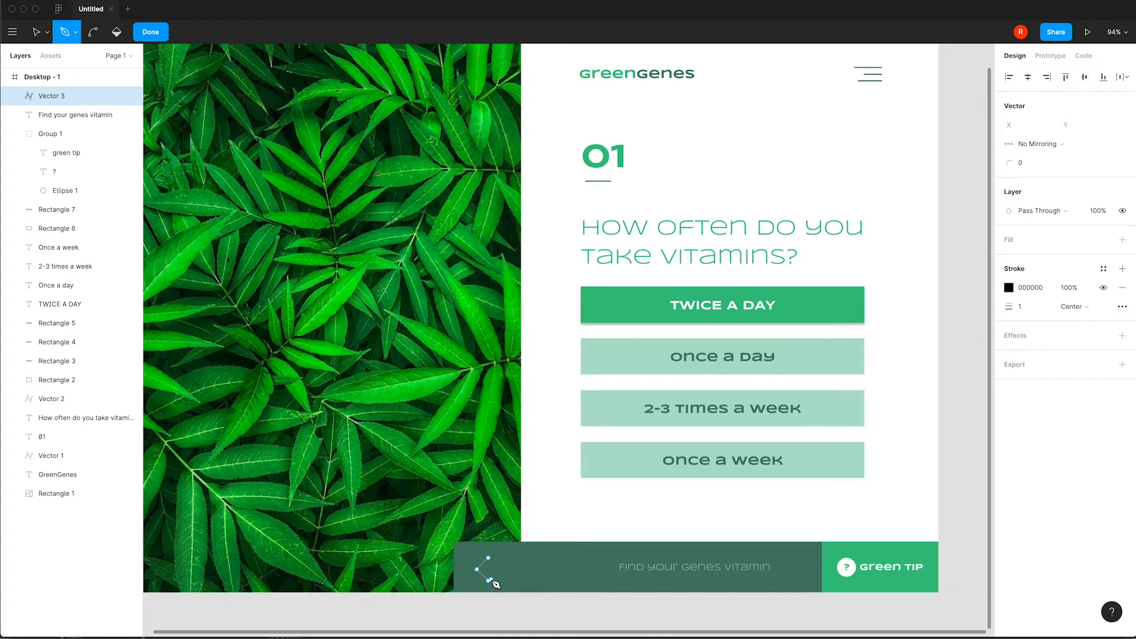
# - Give the chevron a white (FFFFFF) stroke with a width of 2 and finish editing the vector
pyautogui.click(1010, 288)
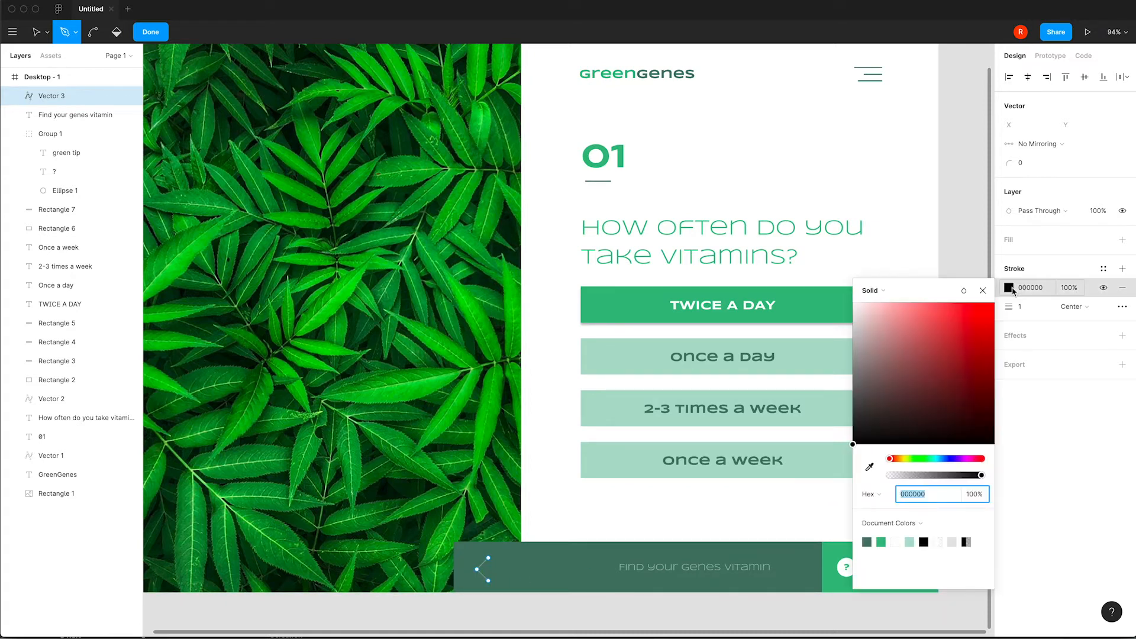
pyautogui.click(896, 542)
pyautogui.press('Escape')
pyautogui.click(1019, 307)
pyautogui.write('2')
pyautogui.press('Return')
pyautogui.press('Escape')
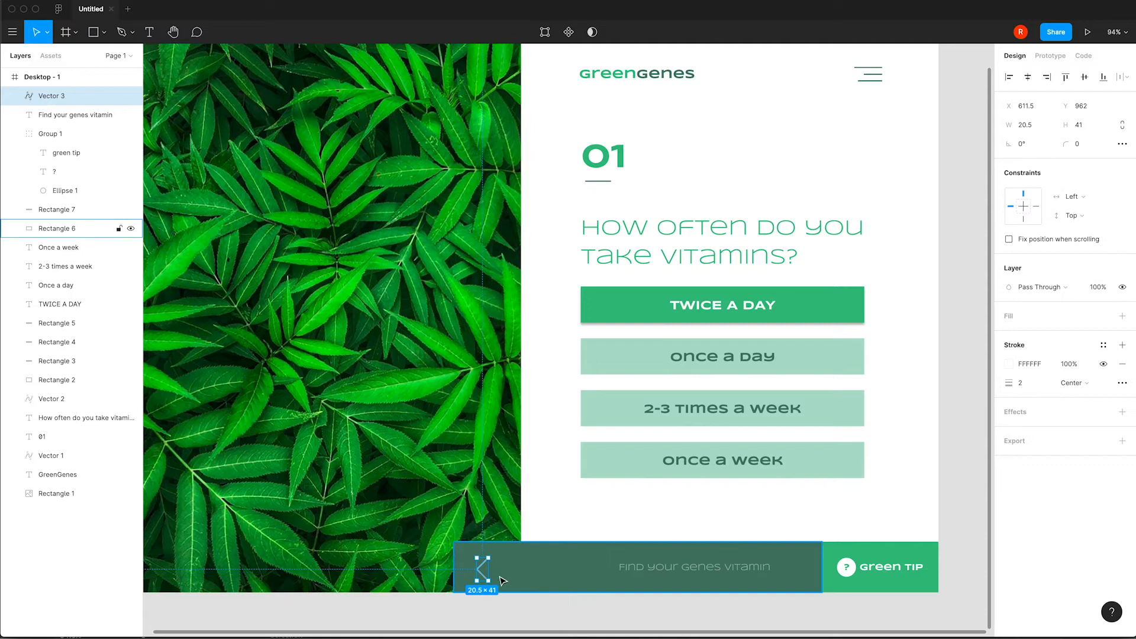
# - Shrink the chevron to about 17 × 33 and centre it vertically in the dark green rectangle at about X 608, Y 962
pyautogui.moveTo(488, 568); pyautogui.dragTo(485, 569)
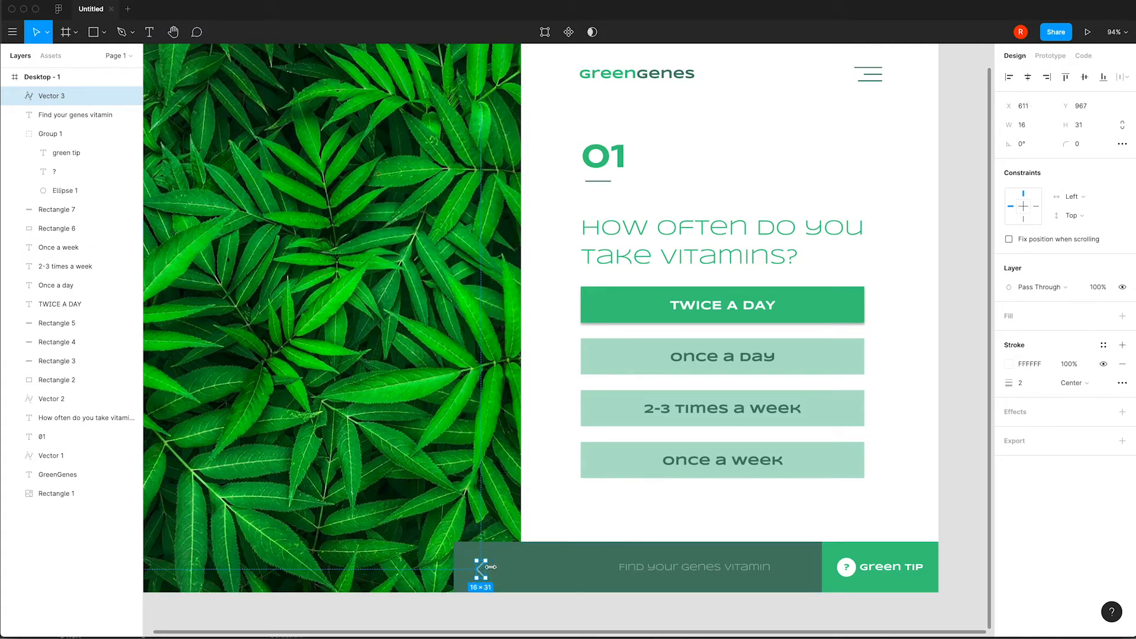
pyautogui.click(598, 525)
pyautogui.click(482, 575)
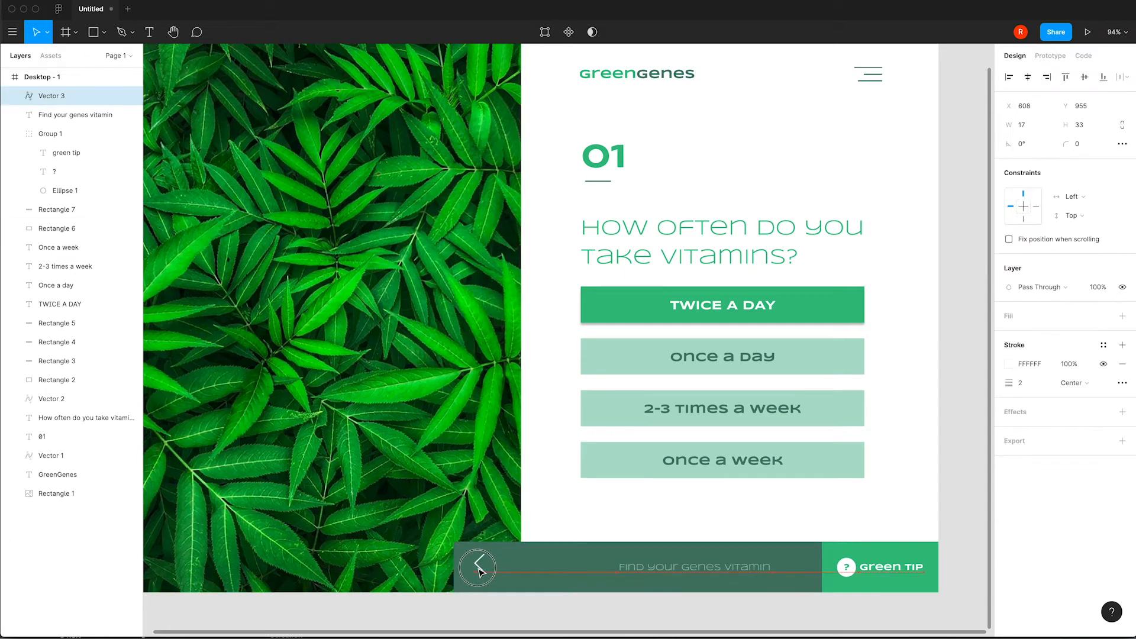
pyautogui.moveTo(480, 572); pyautogui.dragTo(483, 574)
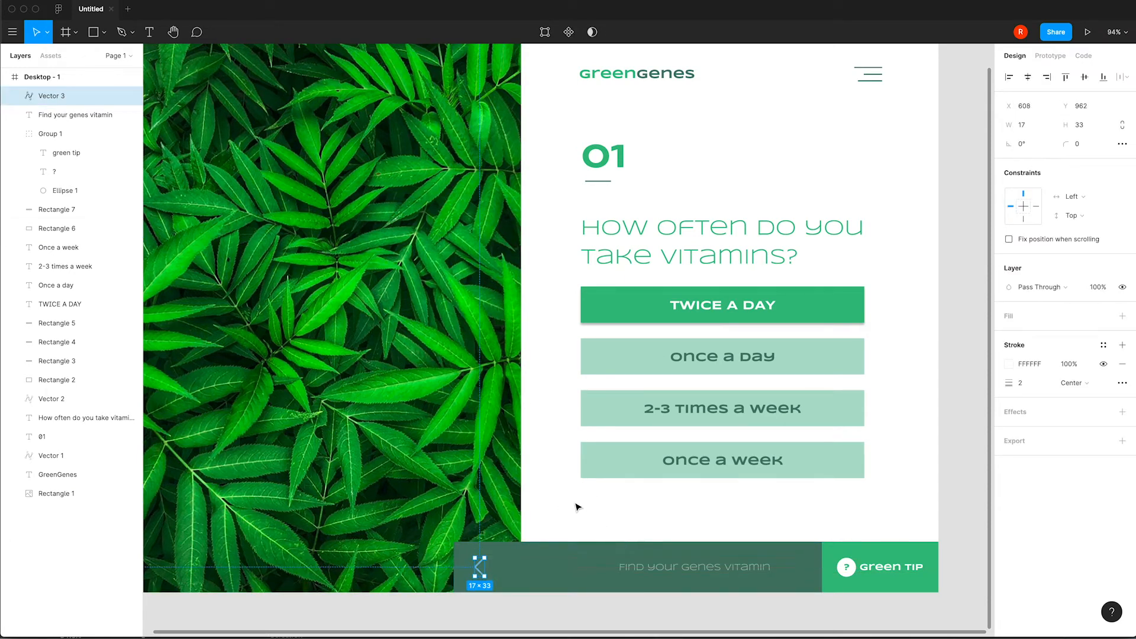
pyautogui.click(578, 507)
# - Add a copy of the chevron rotated 180° beside the original and shift both chevrons further right within the dark green rectangle
pyautogui.click(484, 577)
pyautogui.moveTo(482, 577); pyautogui.dragTo(508, 587)
pyautogui.press('Escape')
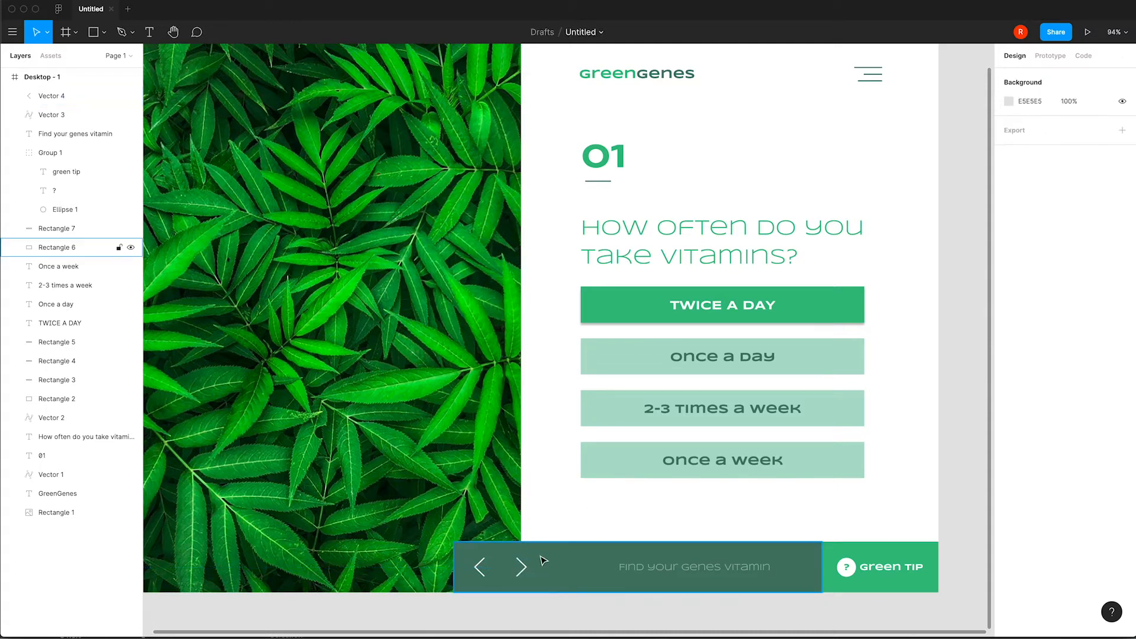
pyautogui.moveTo(525, 569); pyautogui.dragTo(550, 564)
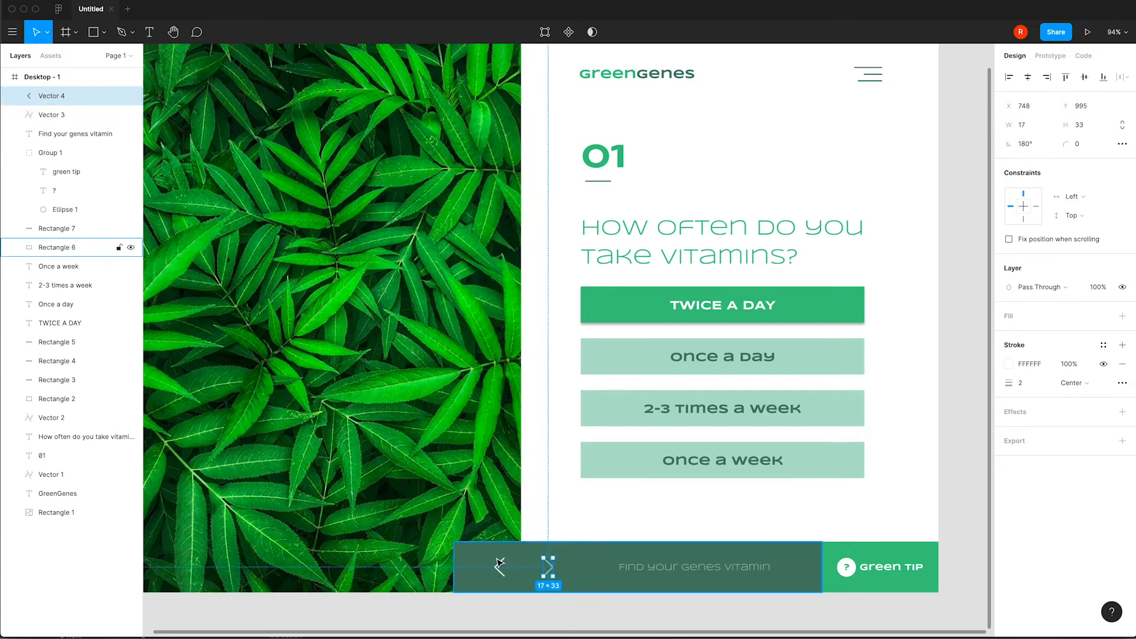
pyautogui.click(477, 562)
# - Pull in the left edge of the dark green rectangle so it is about 637 wide, and deselect it
pyautogui.moveTo(454, 568); pyautogui.dragTo(467, 568)
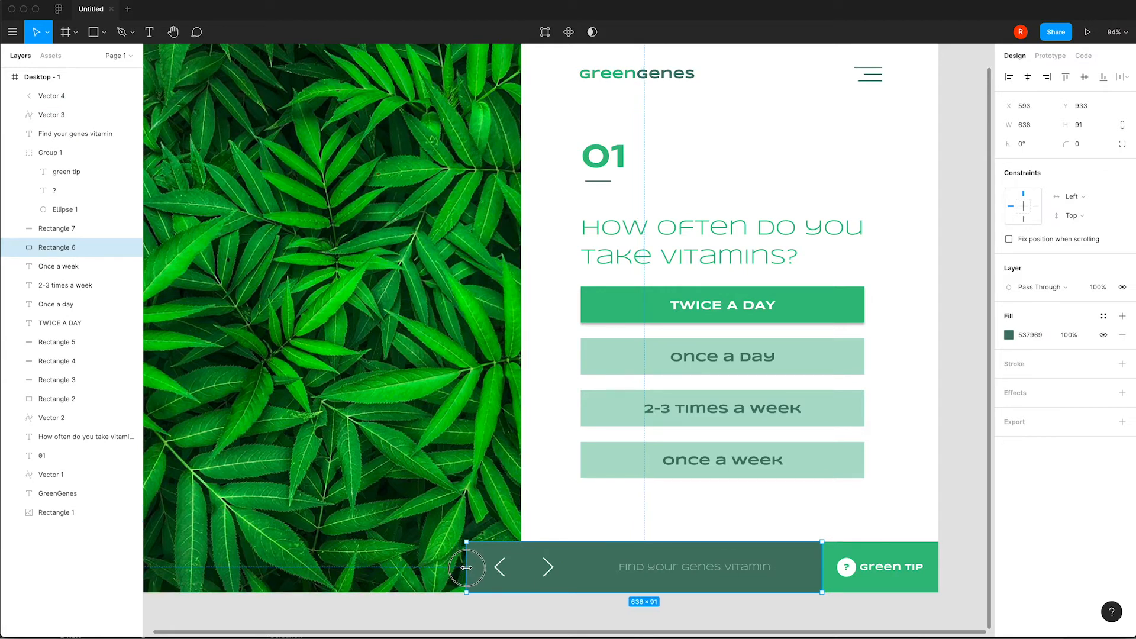
pyautogui.moveTo(551, 567); pyautogui.dragTo(546, 566)
pyautogui.press('super+z')
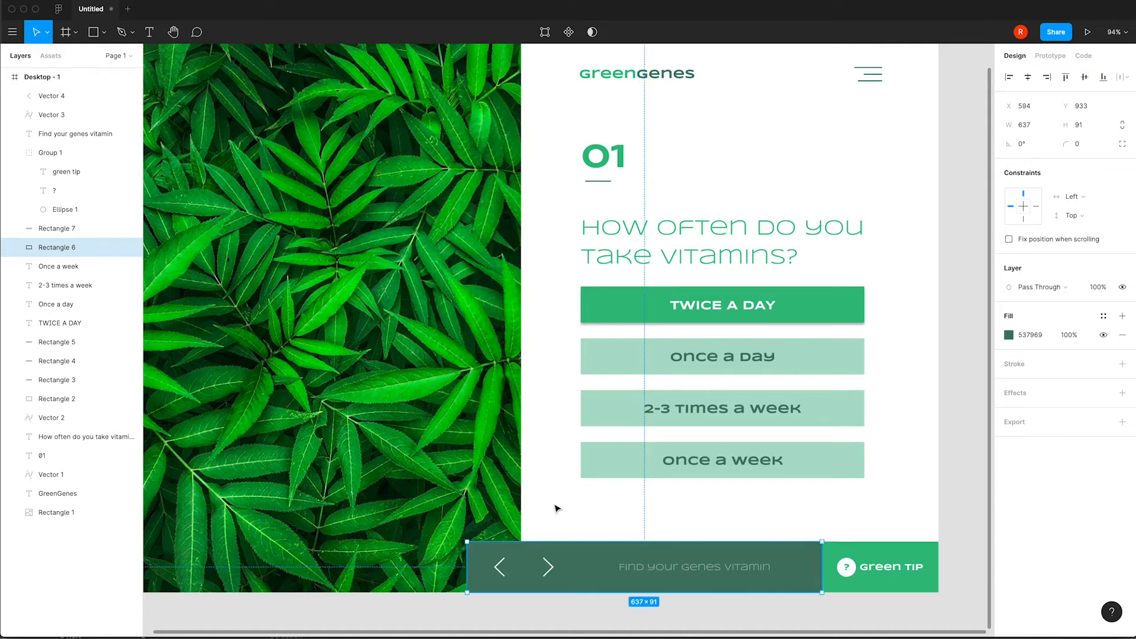
pyautogui.click(559, 509)
# - Draw a vertical divider line about 55 tall between the two chevrons with the Pen tool
pyautogui.press('p')
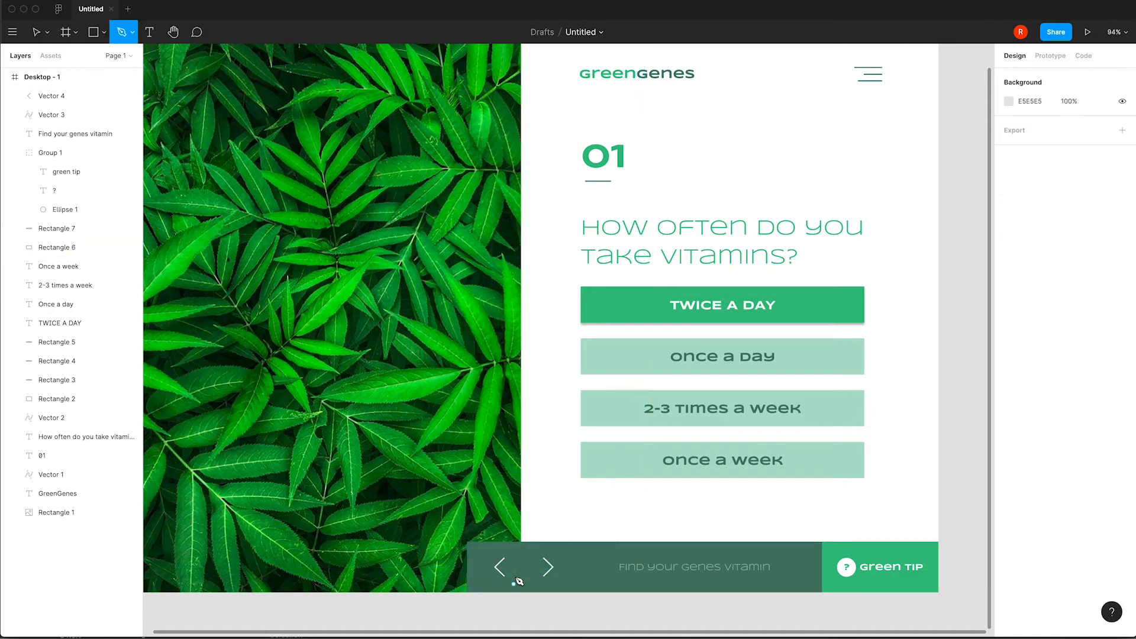
pyautogui.click(522, 555)
pyautogui.click(522, 575)
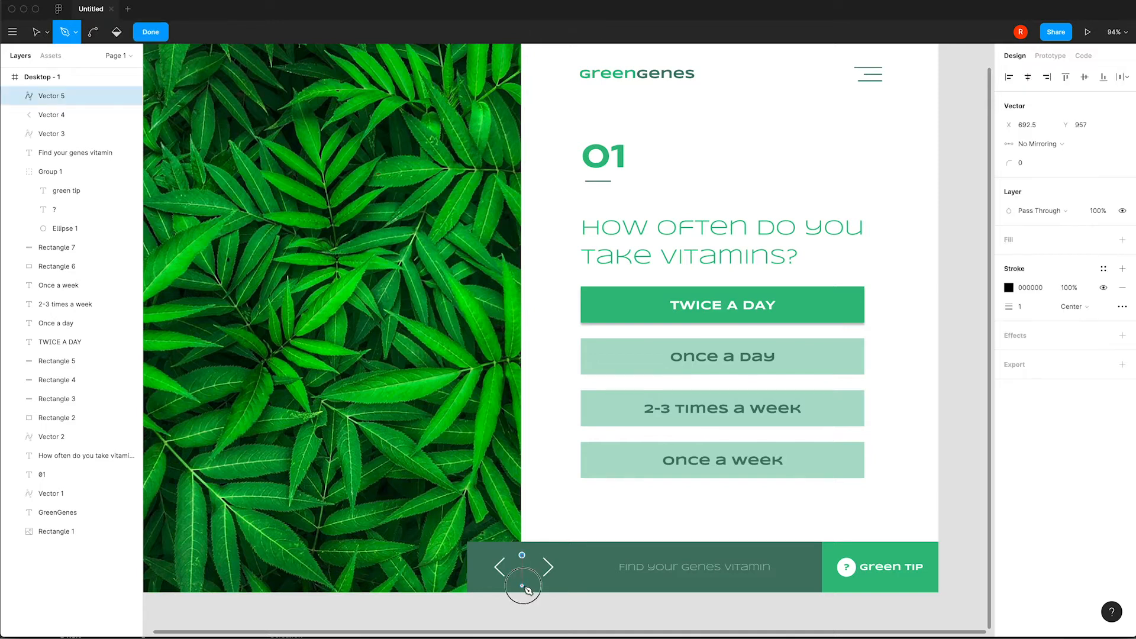
# - Set the divider line's stroke width to 2 and its stroke colour to white (FFFFFF)
pyautogui.click(1027, 308)
pyautogui.write('2')
pyautogui.press('Return')
pyautogui.click(1019, 290)
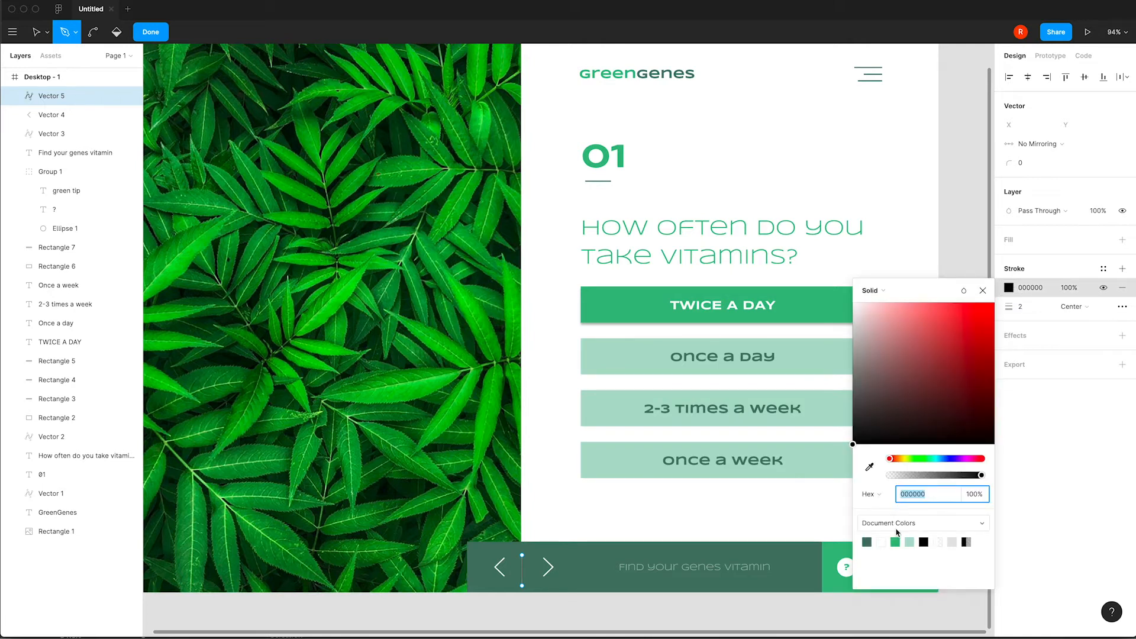
pyautogui.click(881, 542)
pyautogui.press('Escape')
pyautogui.press('Escape')
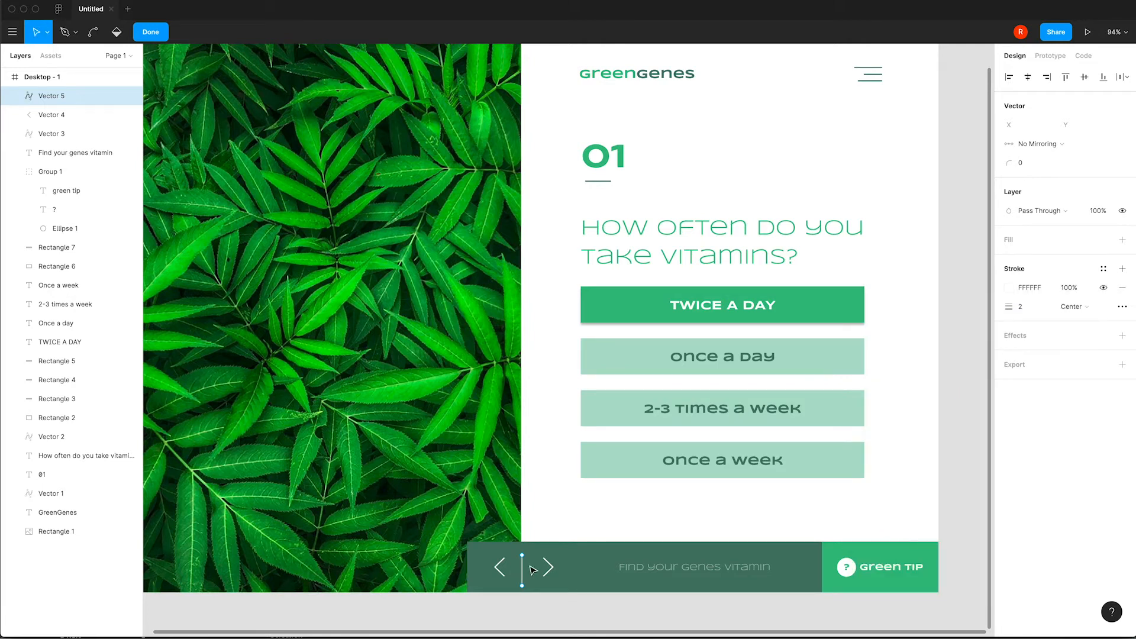
# - Move the divider line up to about Y 948.5 so it is vertically centred with the chevrons, and deselect it
pyautogui.moveTo(522, 575); pyautogui.dragTo(522, 570)
pyautogui.click(551, 565)
pyautogui.press('Escape')
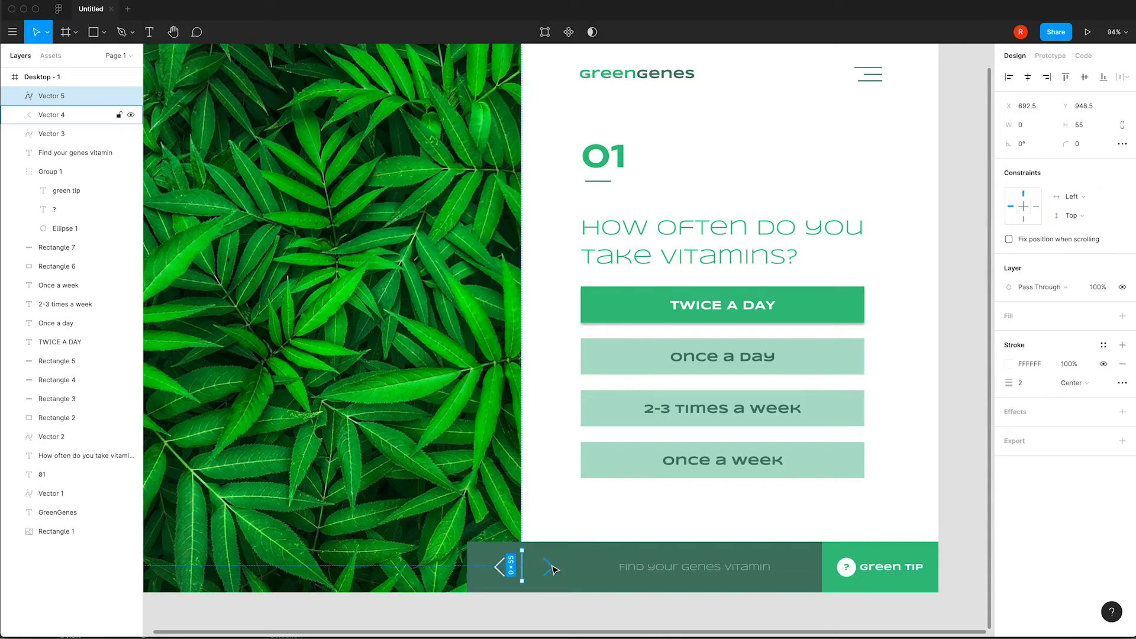
pyautogui.click(556, 500)
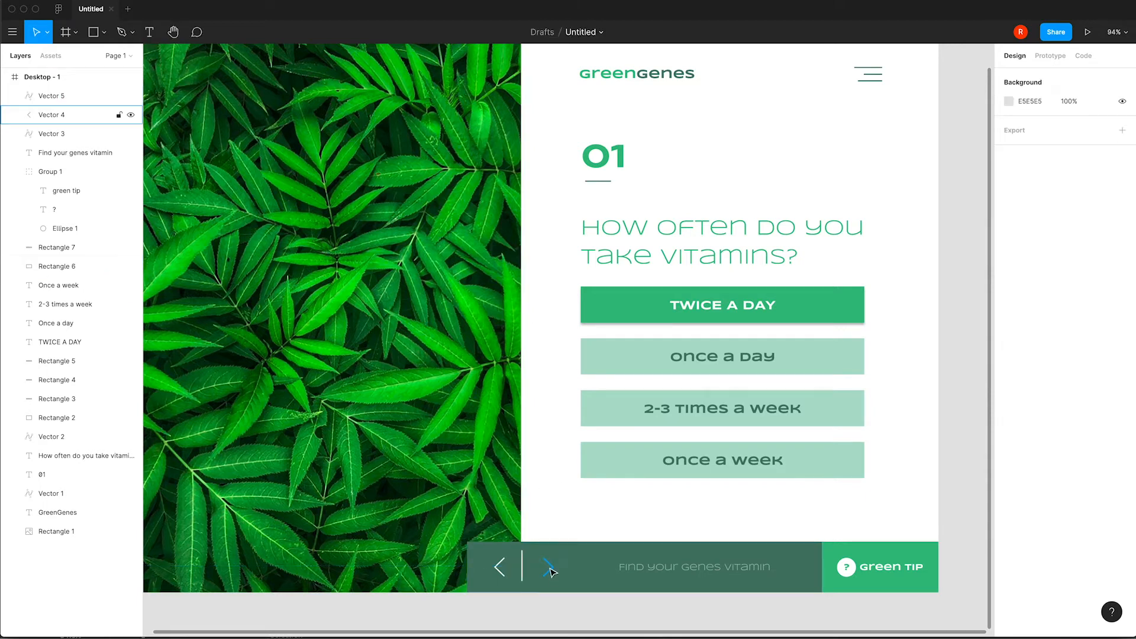
# - Select only the two chevrons and the divider line, space them evenly with Tidy Up, and group them
pyautogui.click(548, 568)
pyautogui.keyDown('shift'); pyautogui.click(504, 565); pyautogui.keyUp('shift')
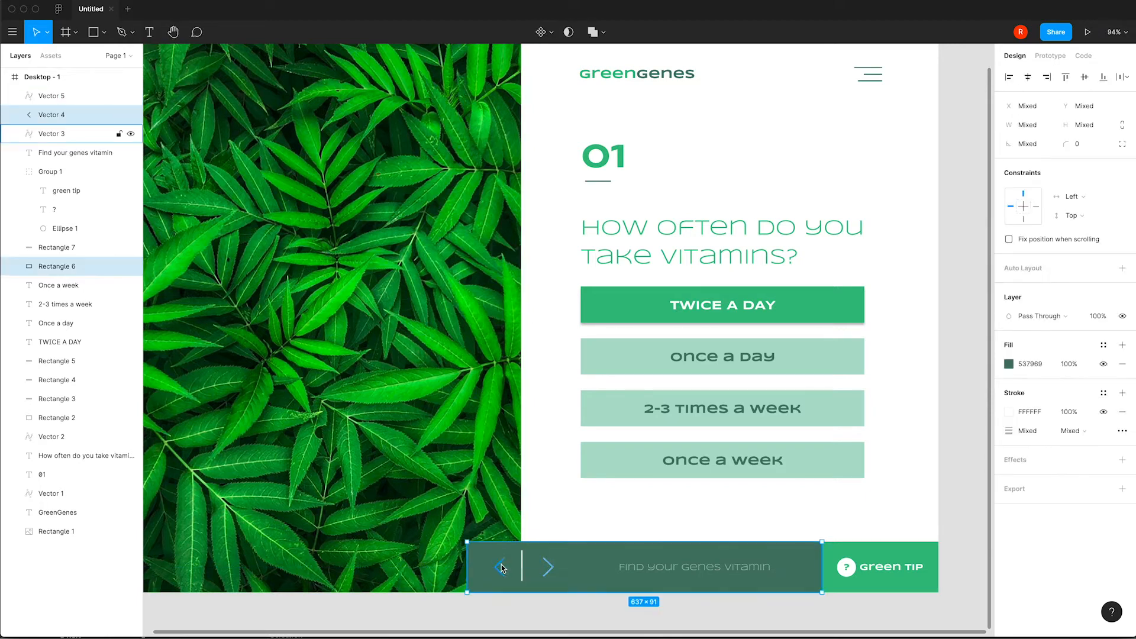
pyautogui.keyDown('shift'); pyautogui.click(500, 564); pyautogui.keyUp('shift')
pyautogui.keyDown('shift'); pyautogui.click(524, 563); pyautogui.keyUp('shift')
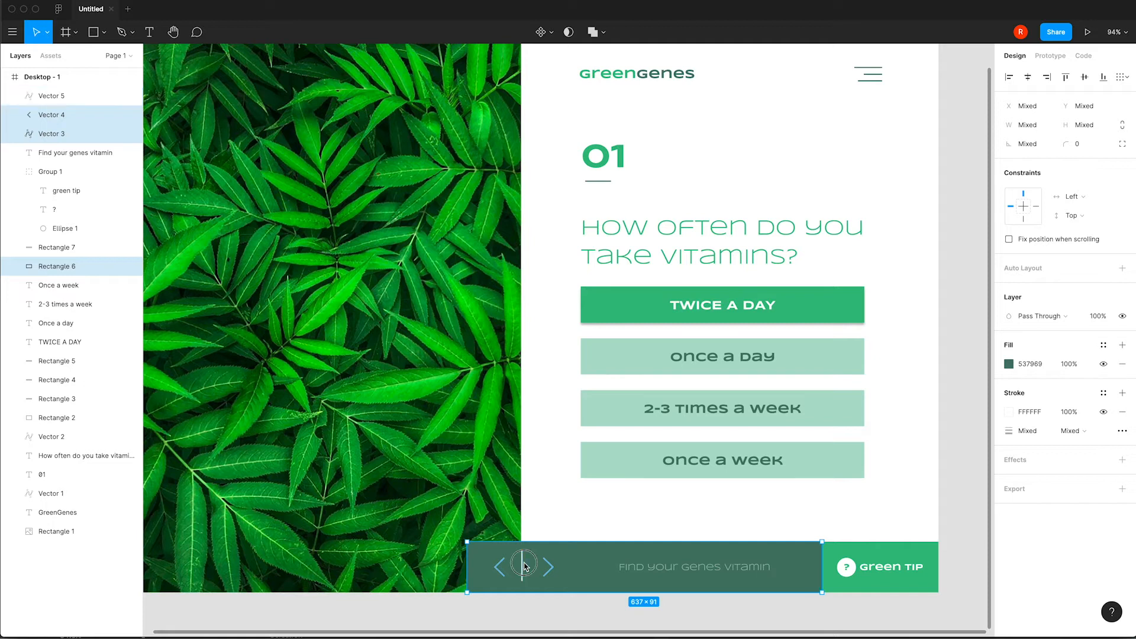
pyautogui.keyDown('shift'); pyautogui.click(601, 553); pyautogui.keyUp('shift')
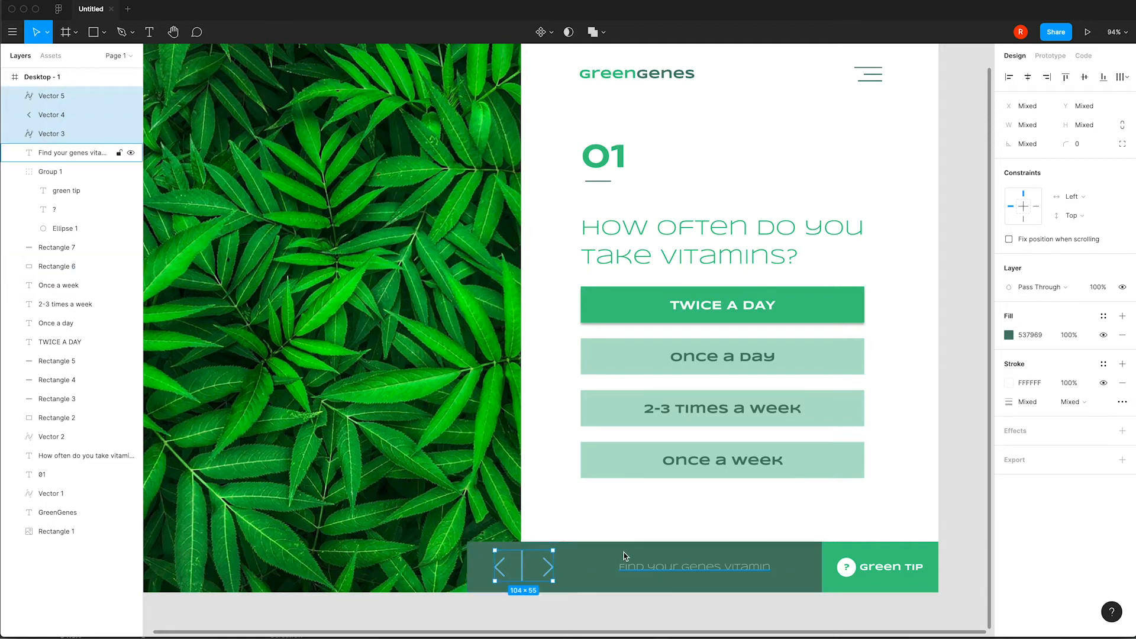
pyautogui.click(1124, 78)
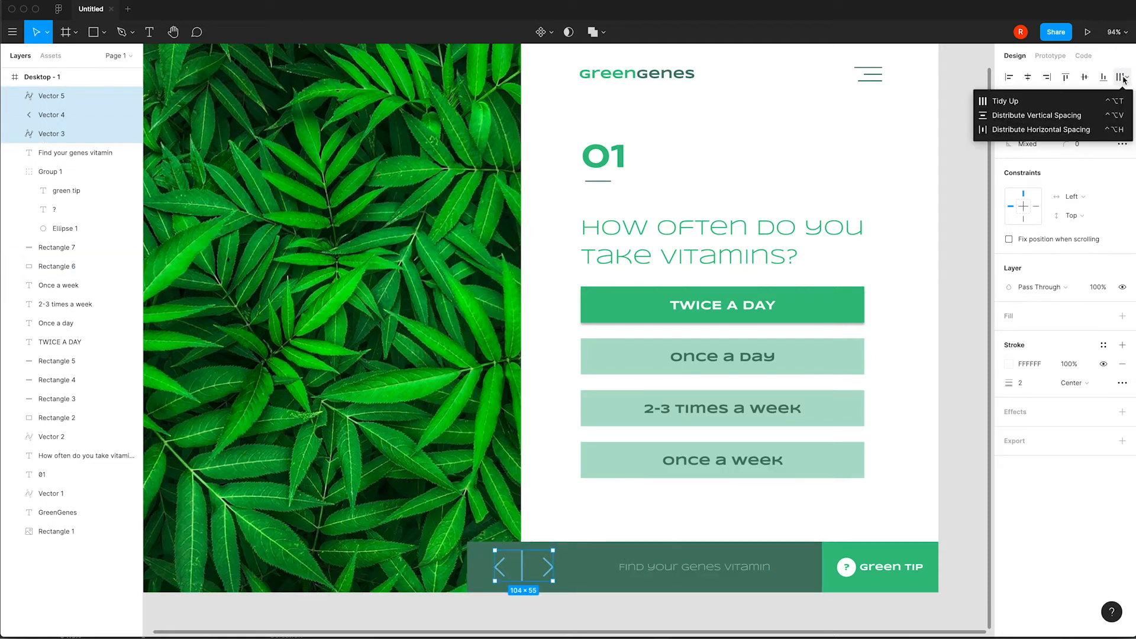
pyautogui.click(1048, 101)
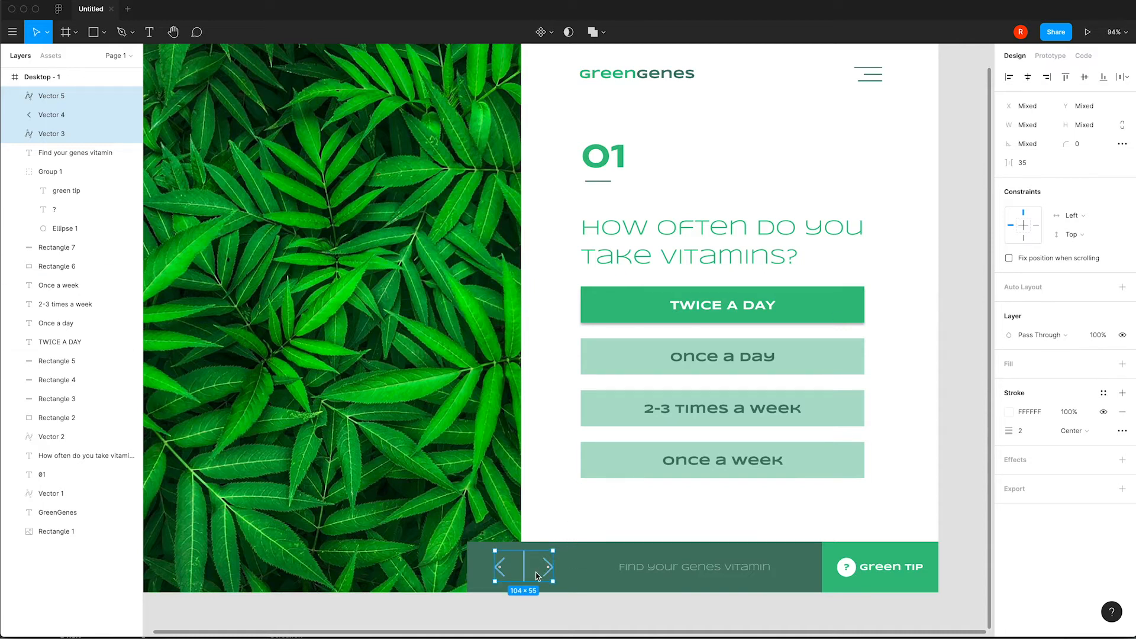
pyautogui.press('super+g')
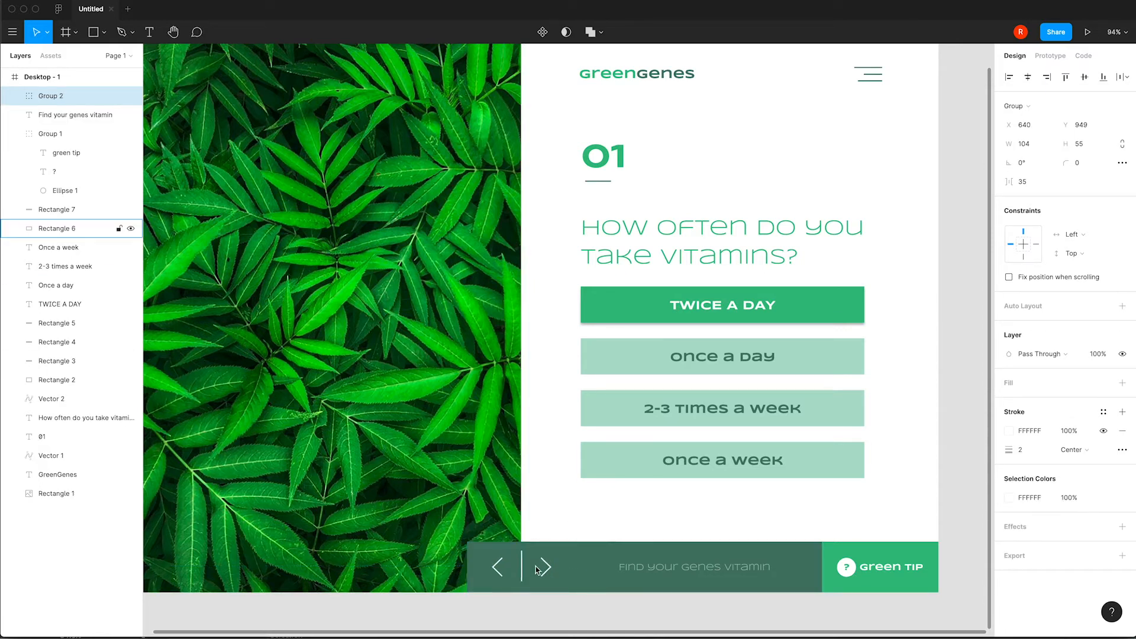
# - Nudge the chevron group left to X 639 and trim the dark green rectangle from its left edge to a width of 636
pyautogui.press('Left')
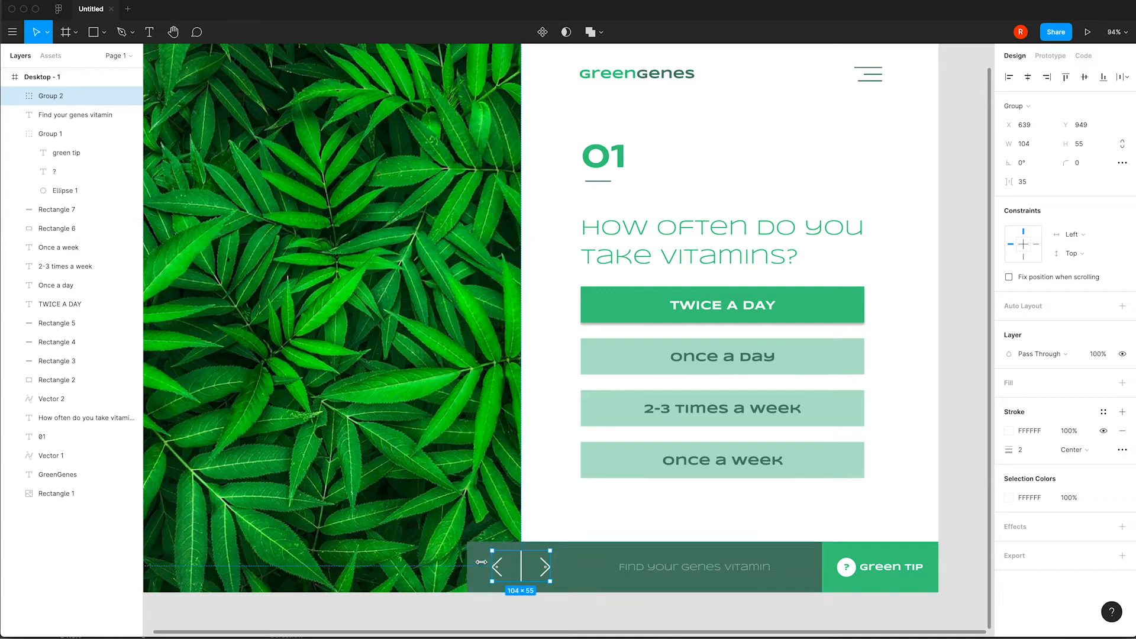
pyautogui.click(480, 565)
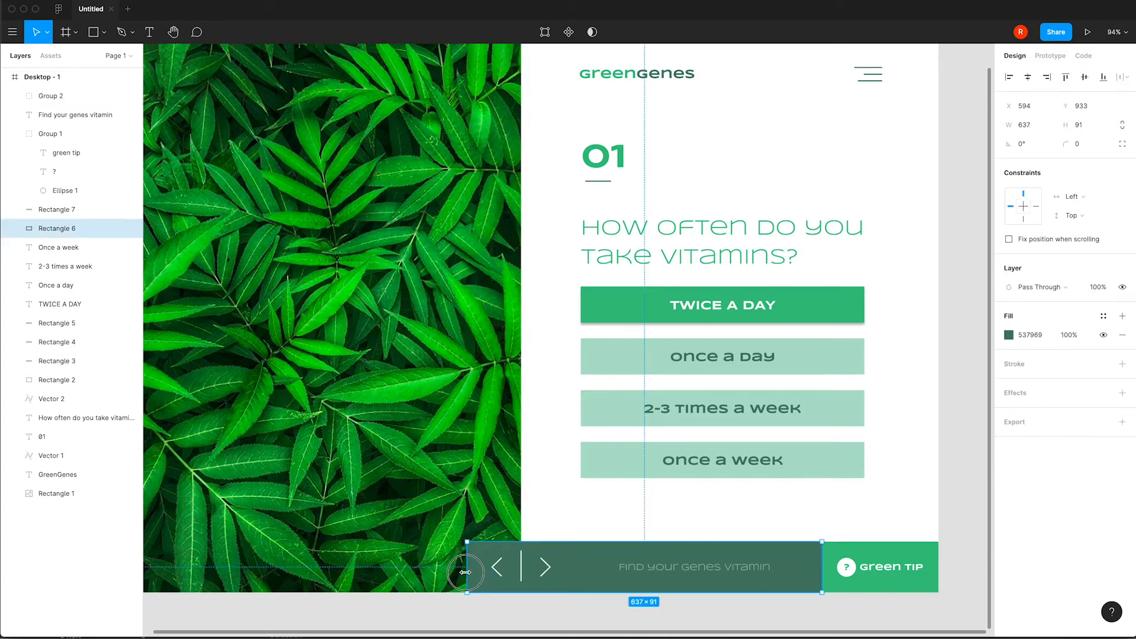
pyautogui.moveTo(466, 572); pyautogui.dragTo(467, 572)
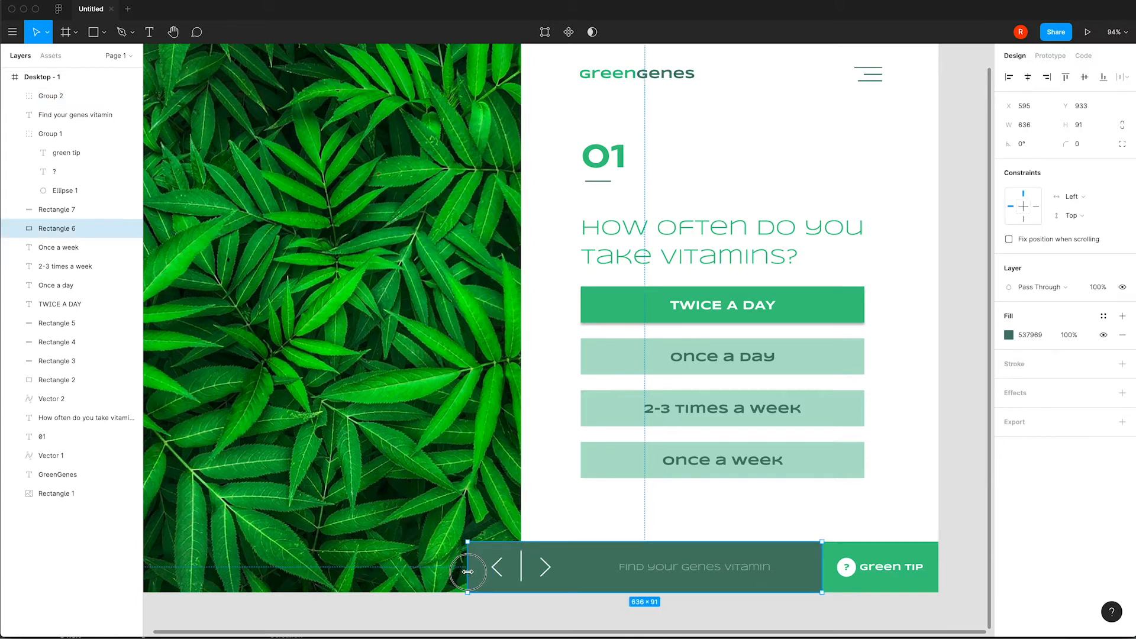
pyautogui.click(577, 493)
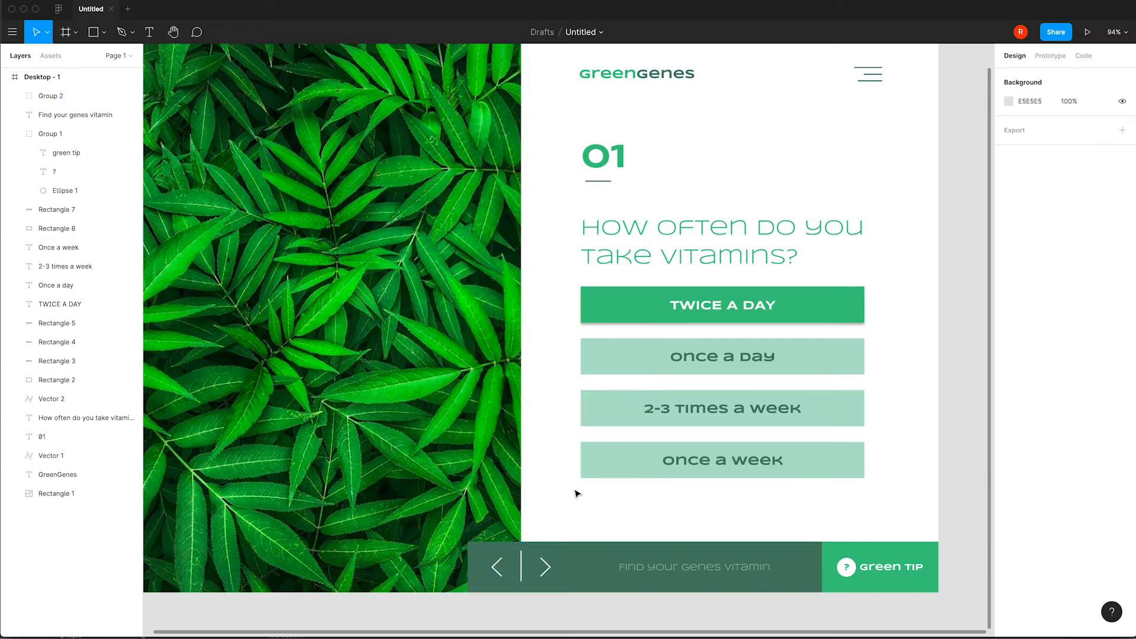
# - Try a 50% stroke opacity on the chevron group and undo it
pyautogui.click(535, 568)
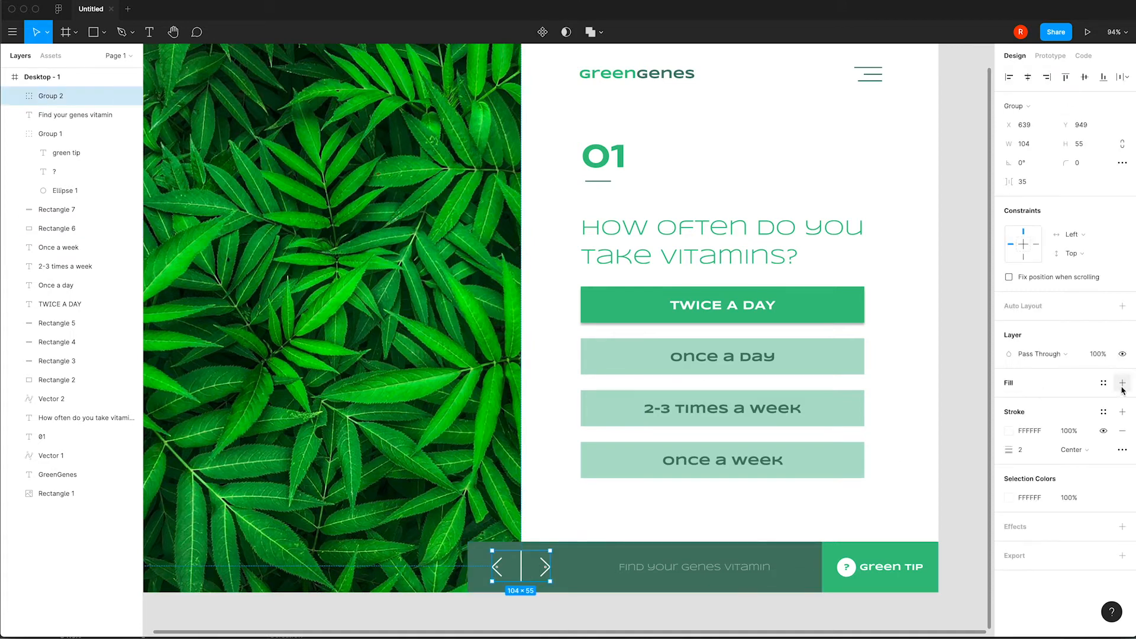
pyautogui.click(1070, 432)
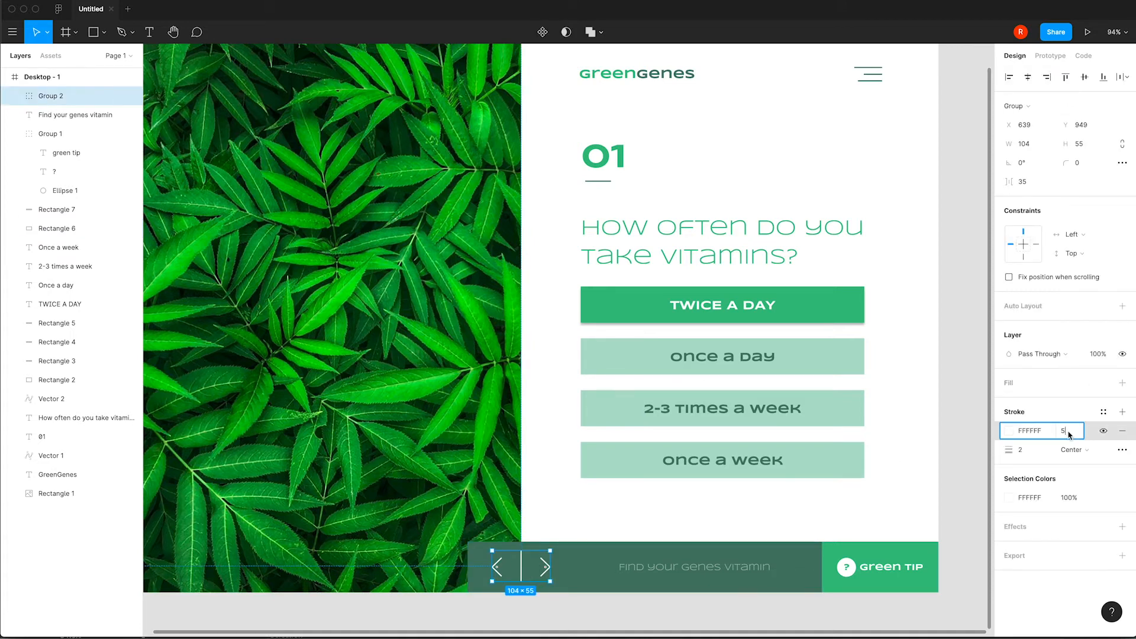
pyautogui.press('Return')
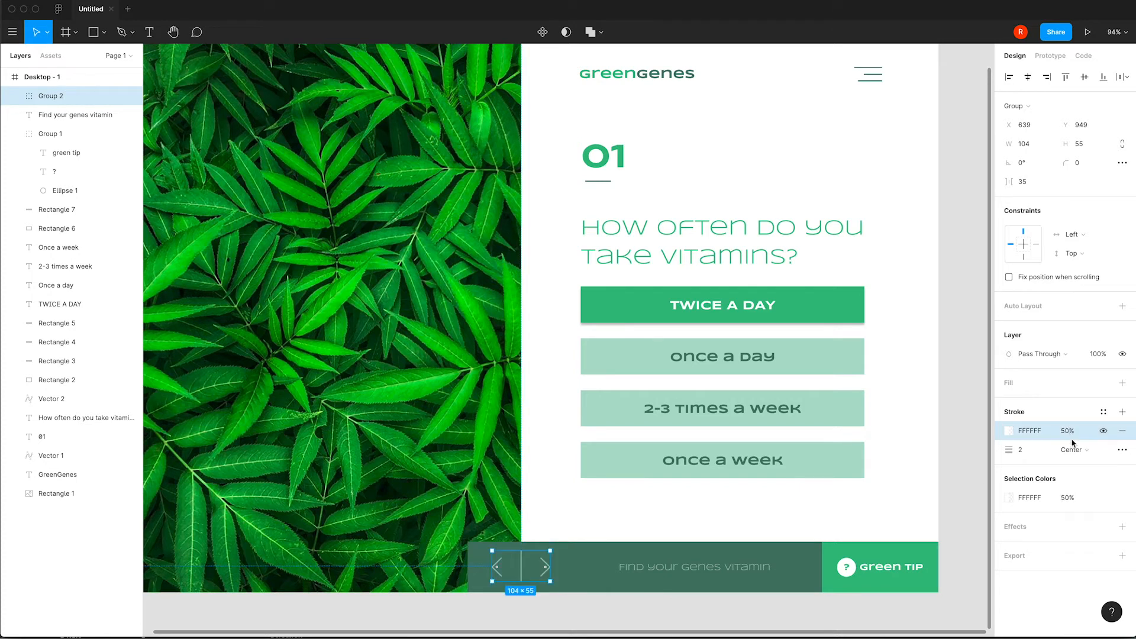
pyautogui.hotkey('ctrl', 'z')
# - Set the chevron group's layer opacity to 50% and deselect it
pyautogui.click(1104, 354)
pyautogui.press('Return')
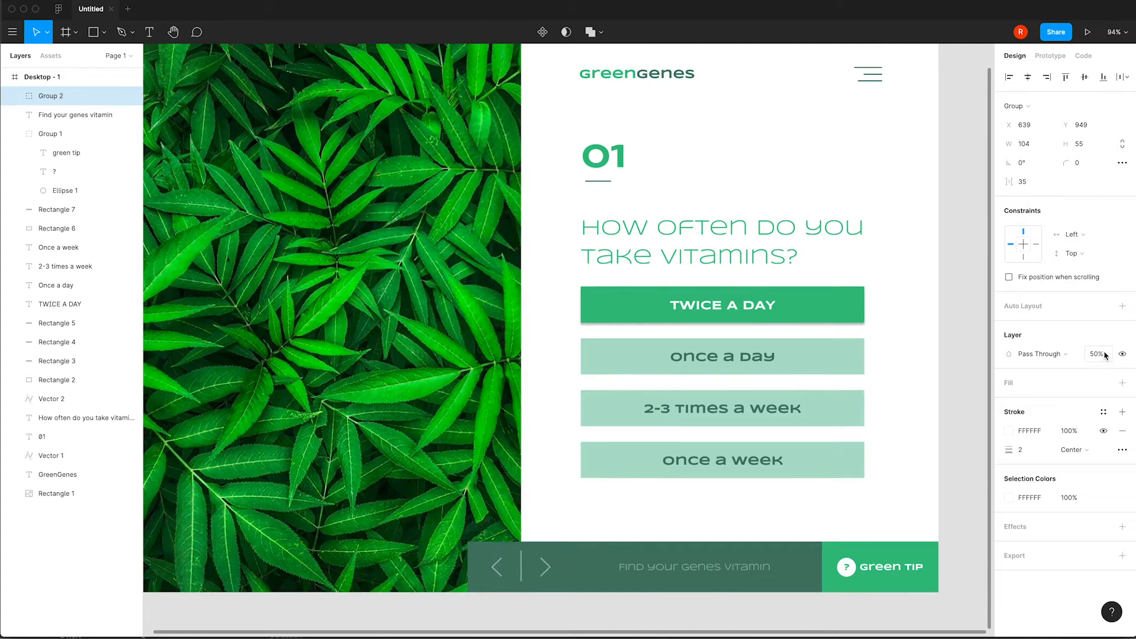
pyautogui.click(603, 513)
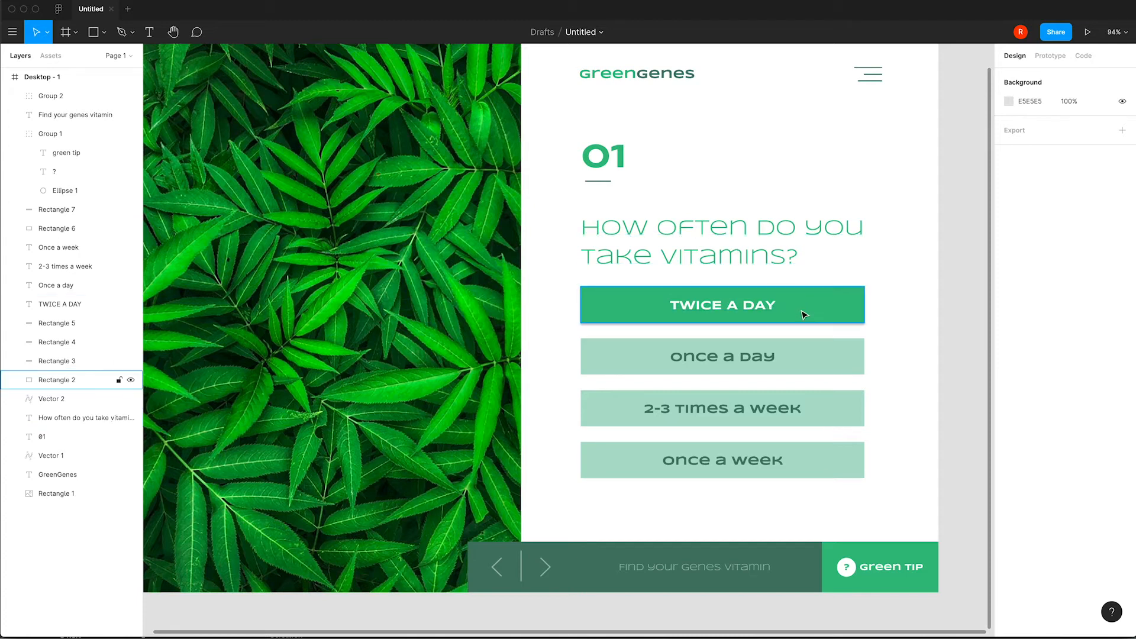
pyautogui.scroll(2, 836, 305)
pyautogui.hscroll(-2, 836, 305)
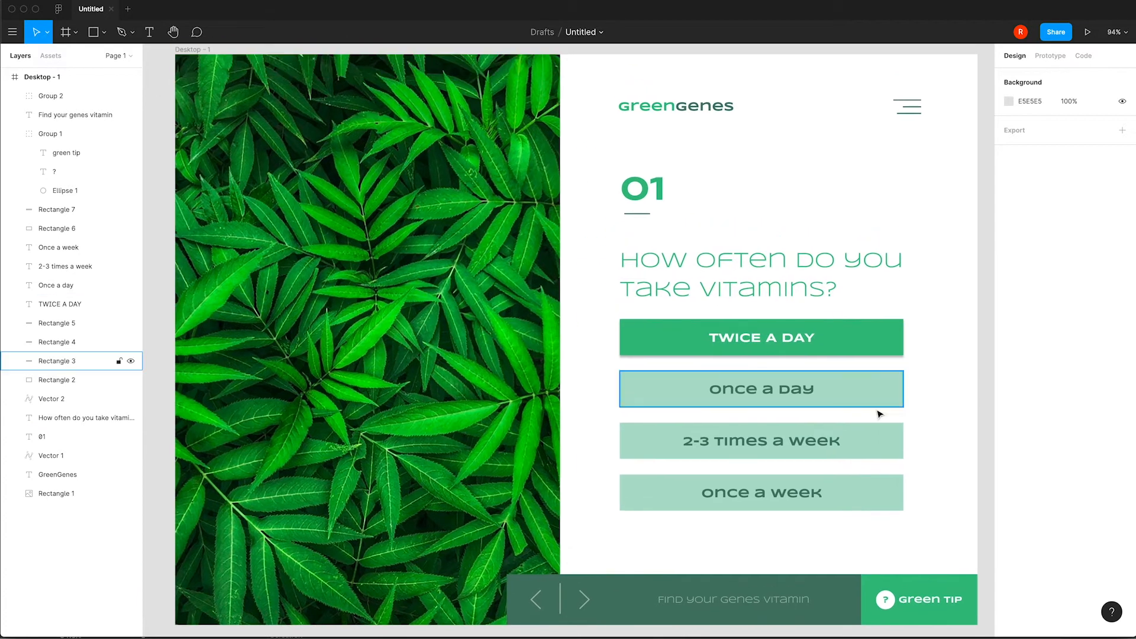
# - Lighten the fill of the three unselected answer buttons below "TWICE A DAY" to pale green D2EDE2
pyautogui.click(878, 391)
pyautogui.keyDown('shift'); pyautogui.click(887, 453); pyautogui.keyUp('shift')
pyautogui.keyDown('shift'); pyautogui.click(882, 495); pyautogui.keyUp('shift')
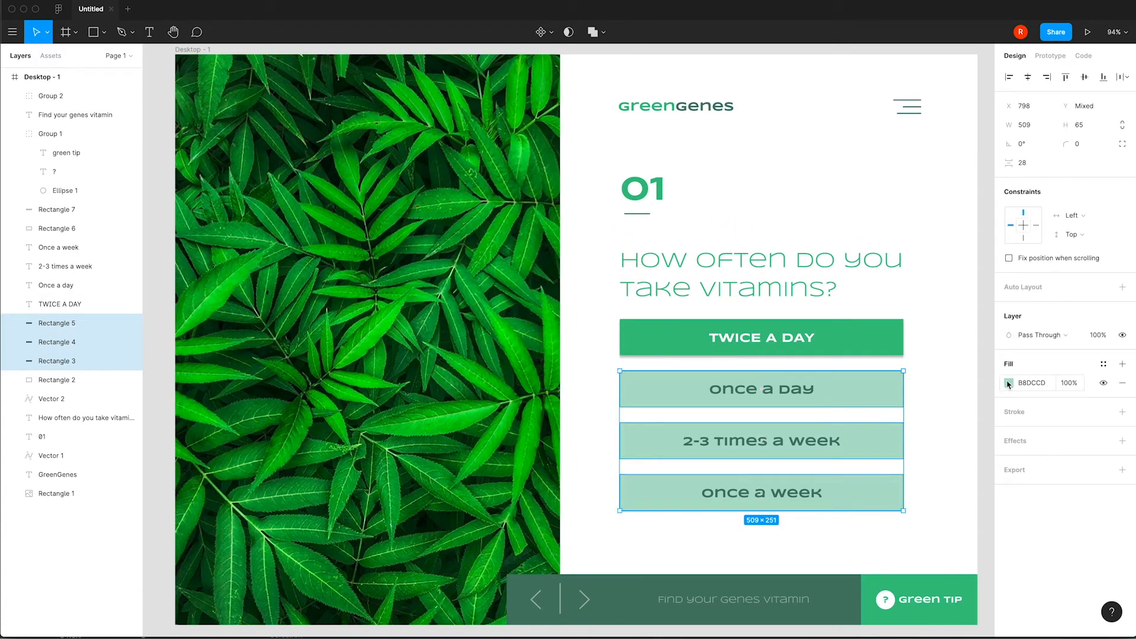
pyautogui.click(1009, 383)
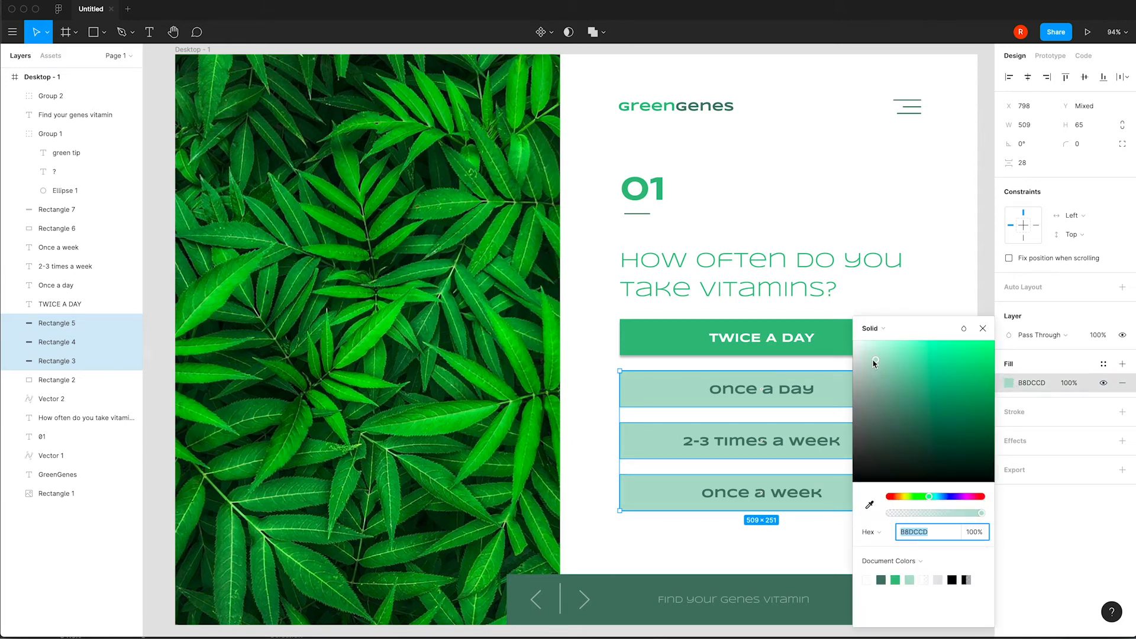
pyautogui.moveTo(869, 356); pyautogui.dragTo(868, 353)
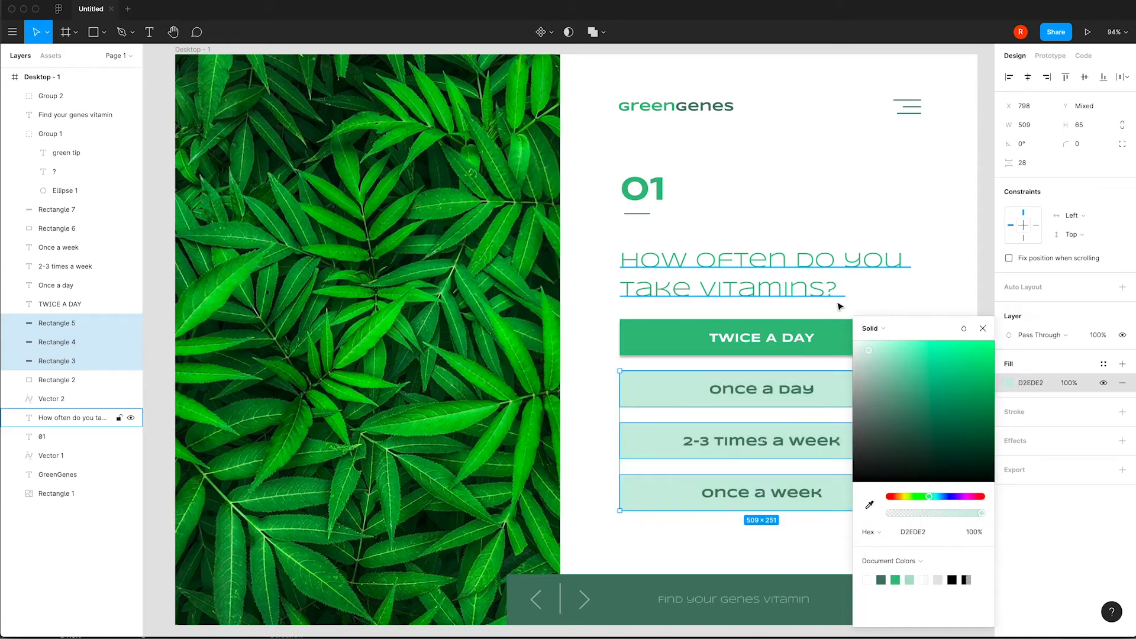
pyautogui.press('Escape')
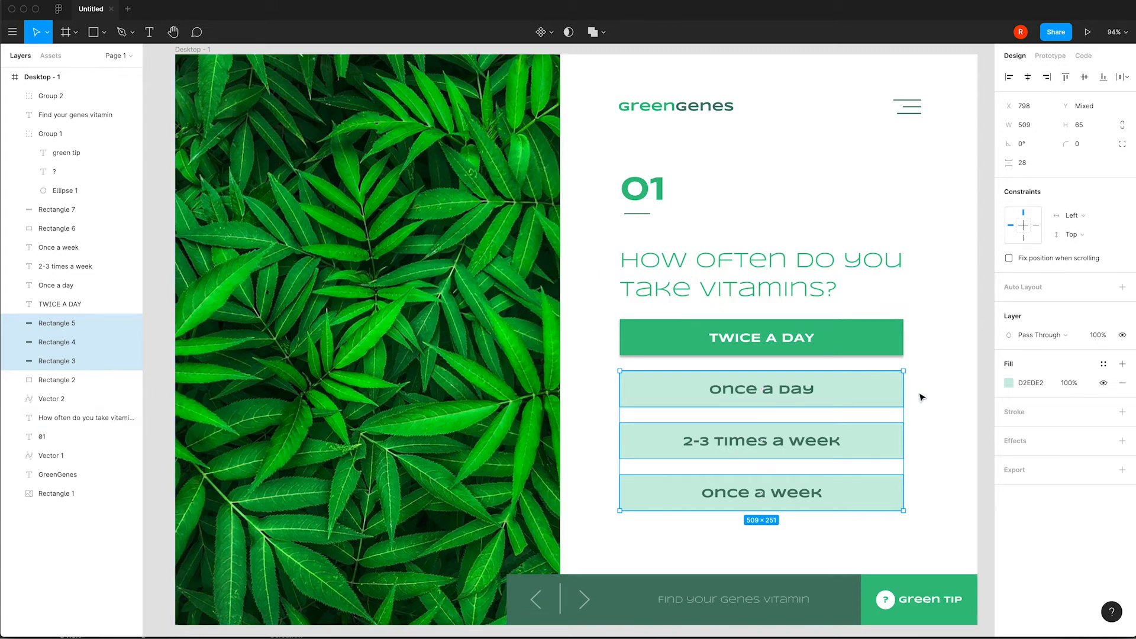
# - Draw a 56 × 56 circle centred on the edge between the leaf image and the white area, keeping no extra copy
pyautogui.scroll(-1, 920, 396)
pyautogui.hscroll(2, 920, 396)
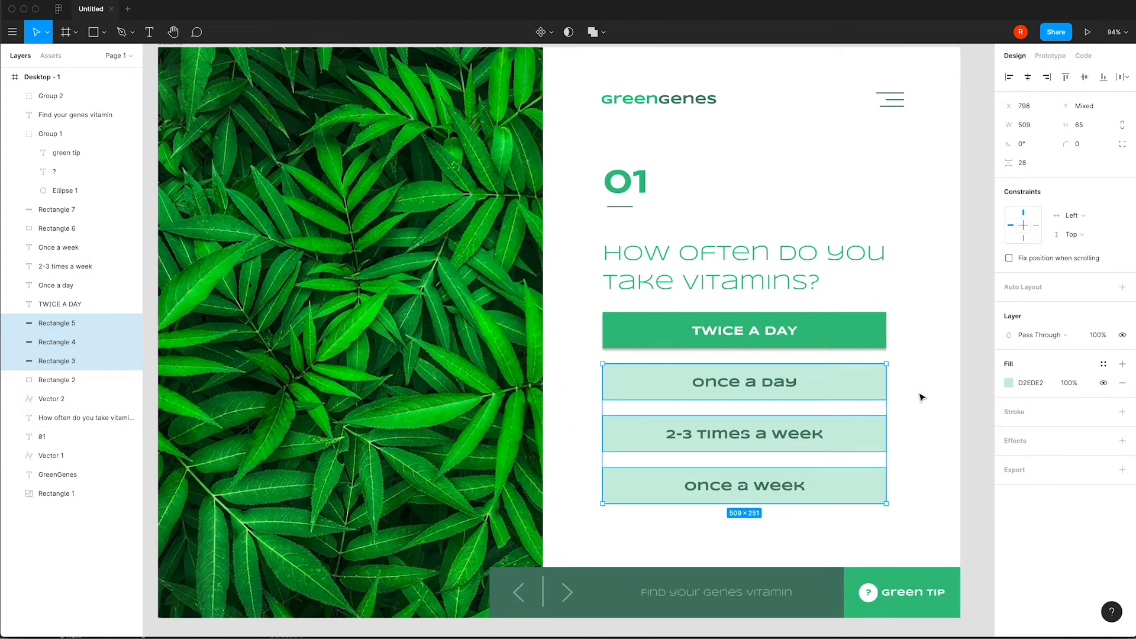
pyautogui.hscroll(-2, 921, 396)
pyautogui.scroll(1, 921, 396)
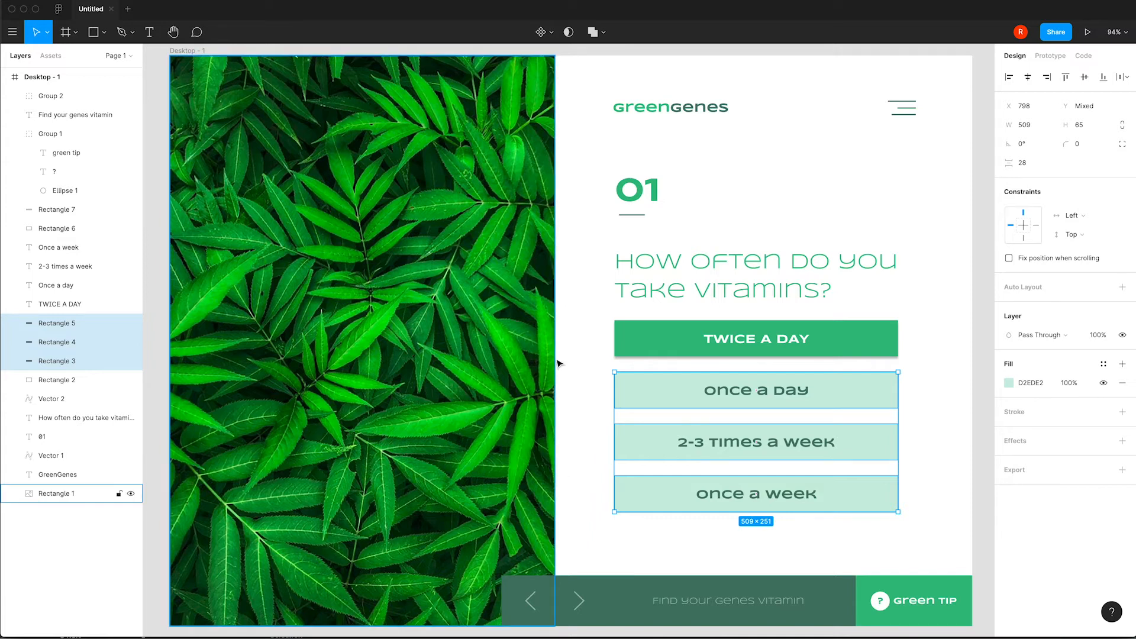
pyautogui.click(102, 33)
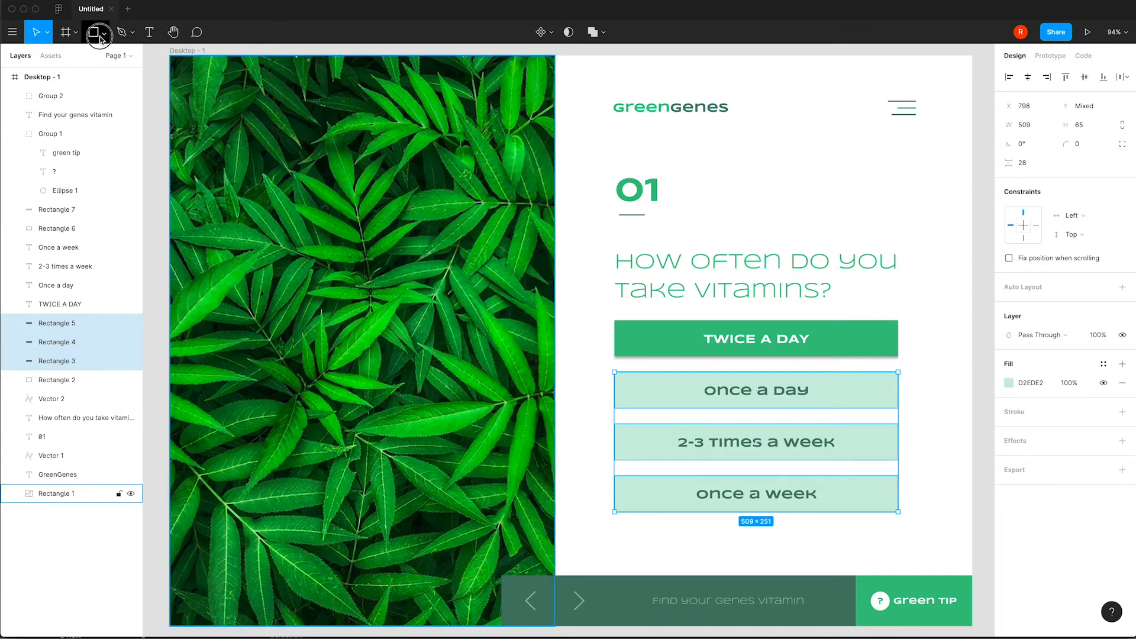
pyautogui.click(88, 102)
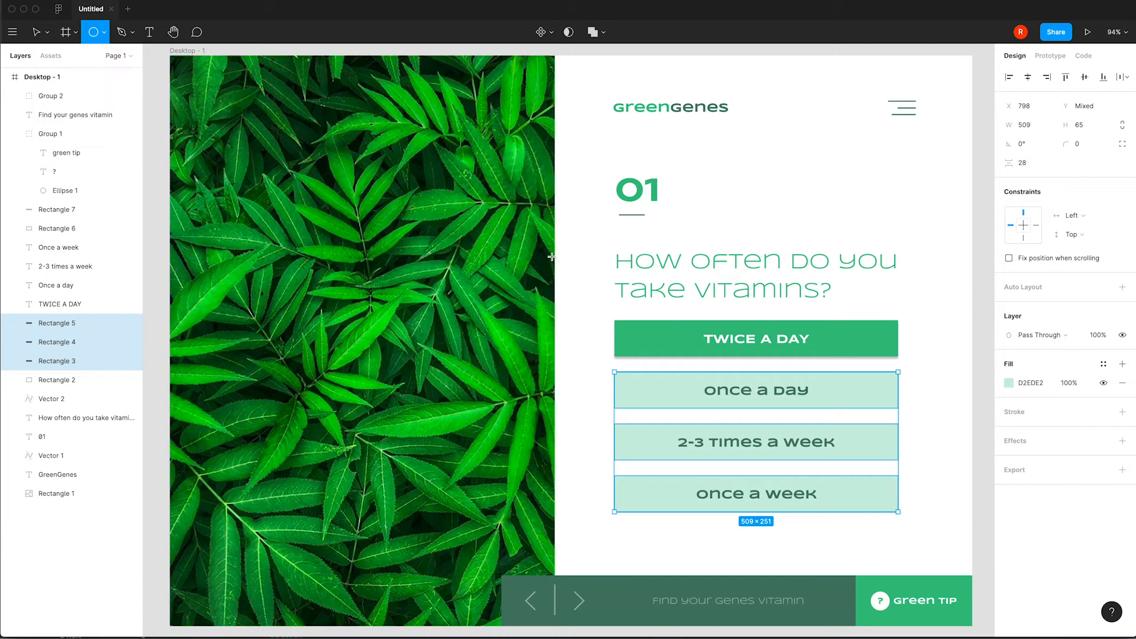
pyautogui.moveTo(555, 245); pyautogui.dragTo(563, 298)
pyautogui.click(598, 254)
pyautogui.click(574, 256)
pyautogui.click(558, 251)
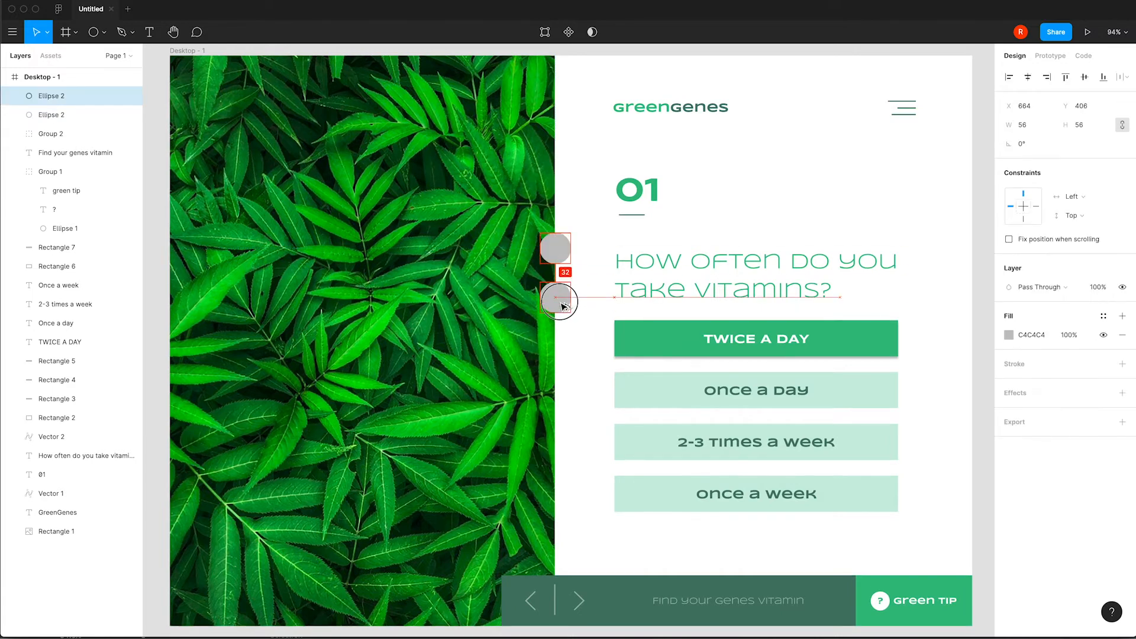
pyautogui.press('Delete')
pyautogui.click(557, 247)
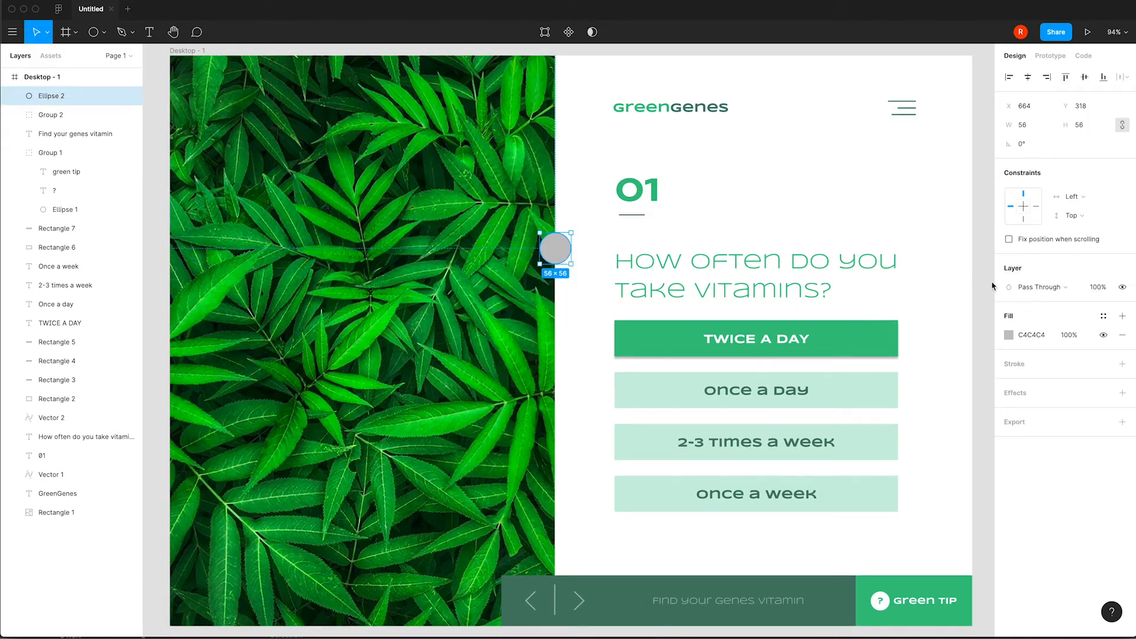
# - Fill the circle with the bright green 61BA84 from the document colours
pyautogui.click(1010, 336)
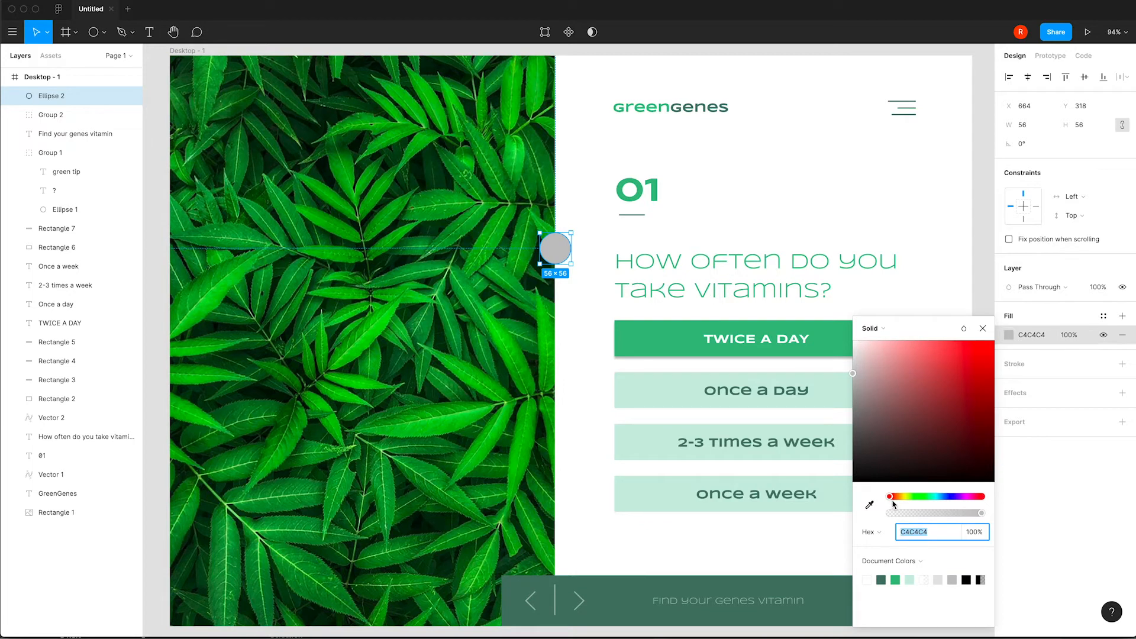
pyautogui.click(897, 580)
pyautogui.click(1055, 355)
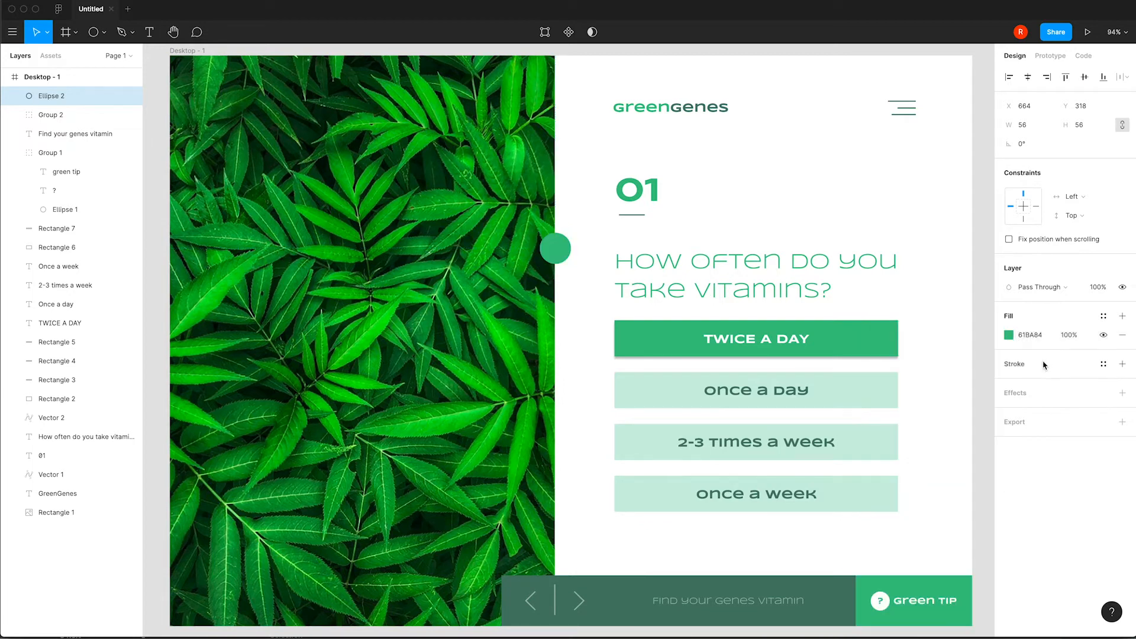
# - Give the circle a white FFFFFF inside stroke with a thickness of 3
pyautogui.click(1122, 364)
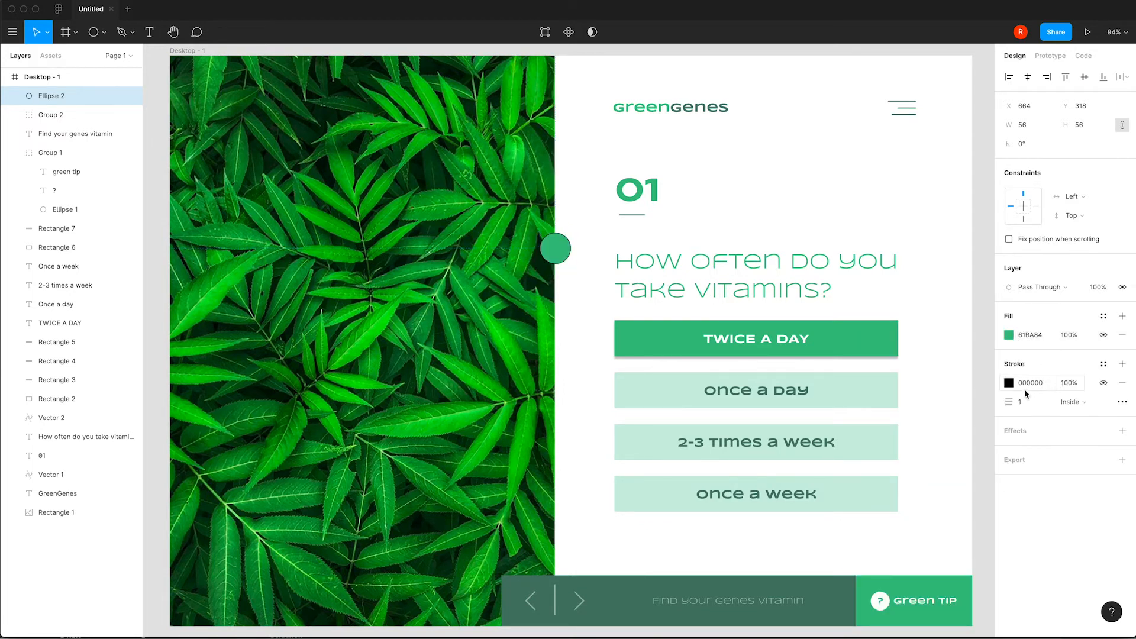
pyautogui.click(1009, 383)
pyautogui.moveTo(928, 391); pyautogui.dragTo(845, 343)
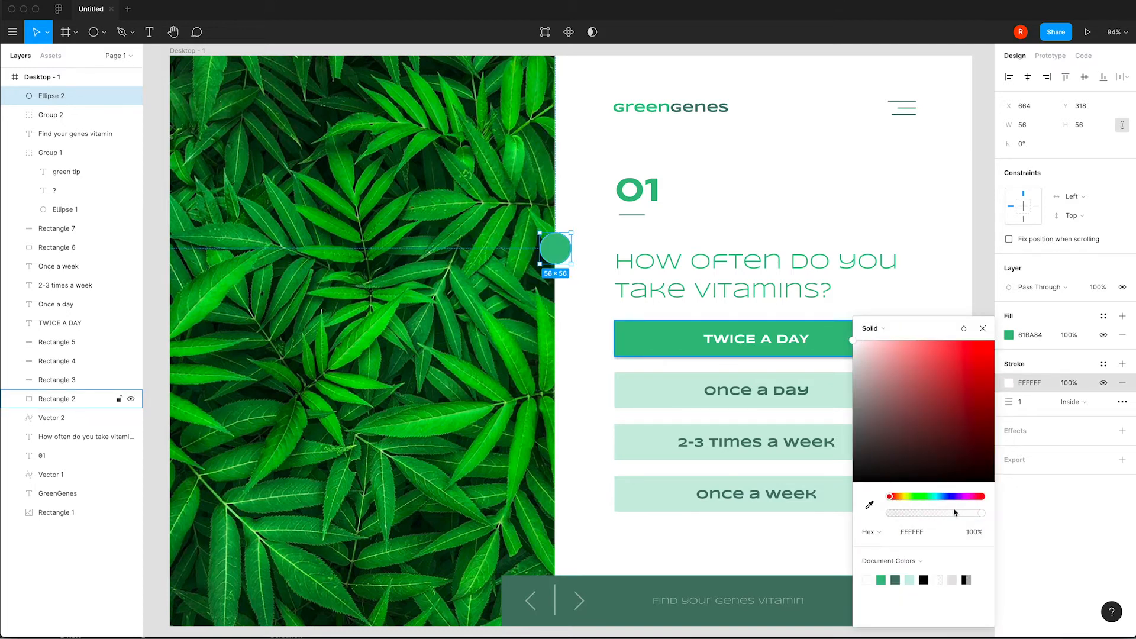
pyautogui.click(1012, 402)
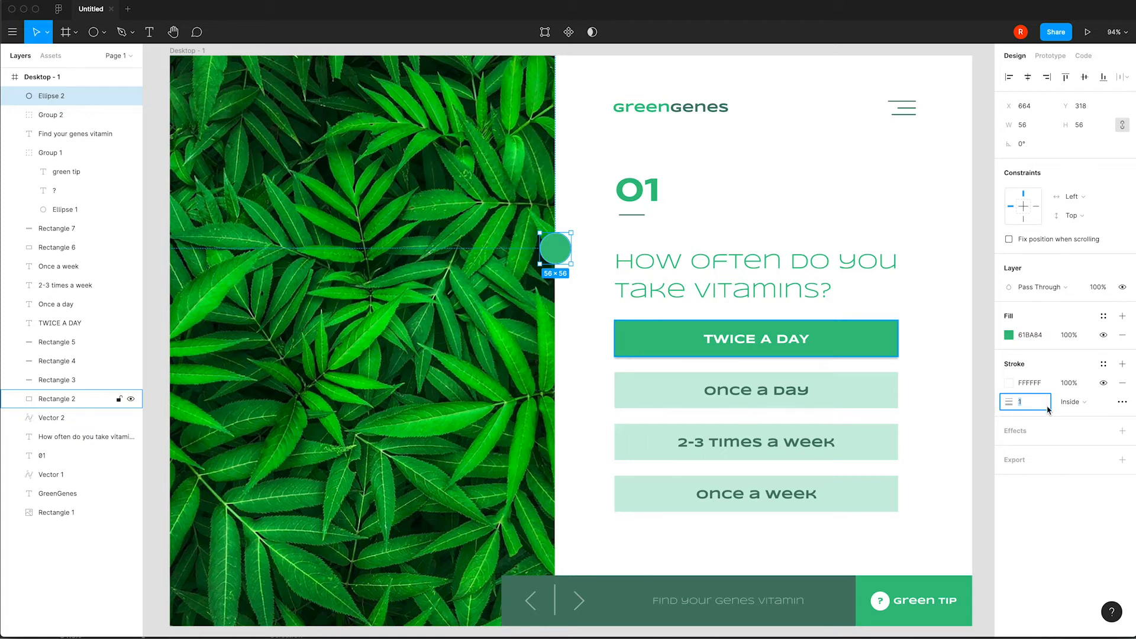
pyautogui.write('3')
pyautogui.press('Tab')
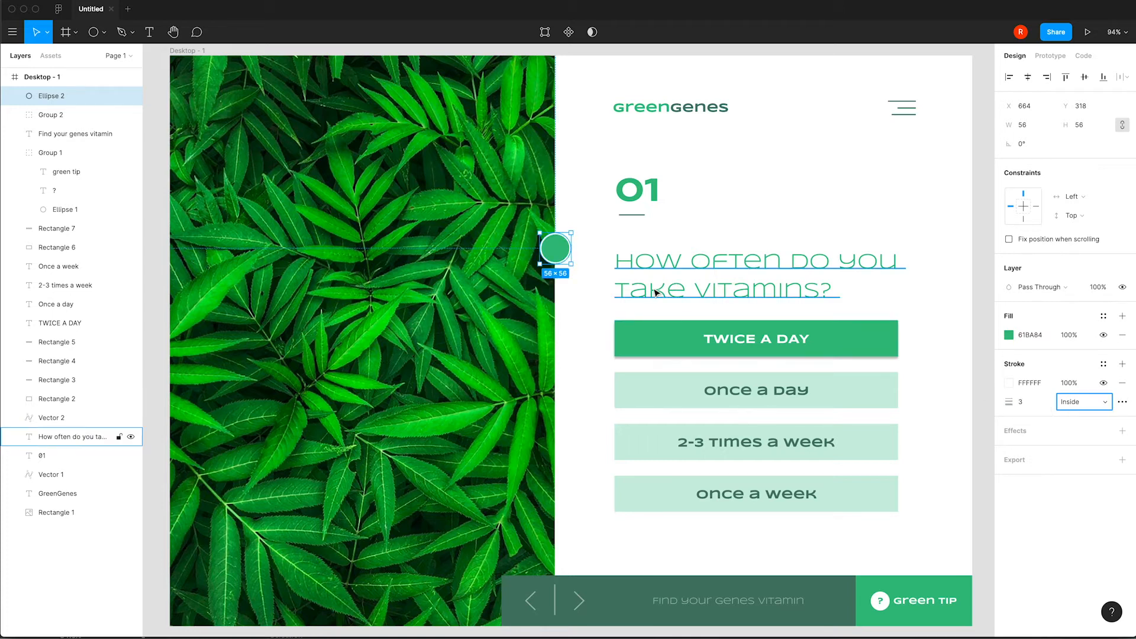
# - Add a drop shadow with a Y offset of 0 to the circle and deselect it
pyautogui.click(1123, 432)
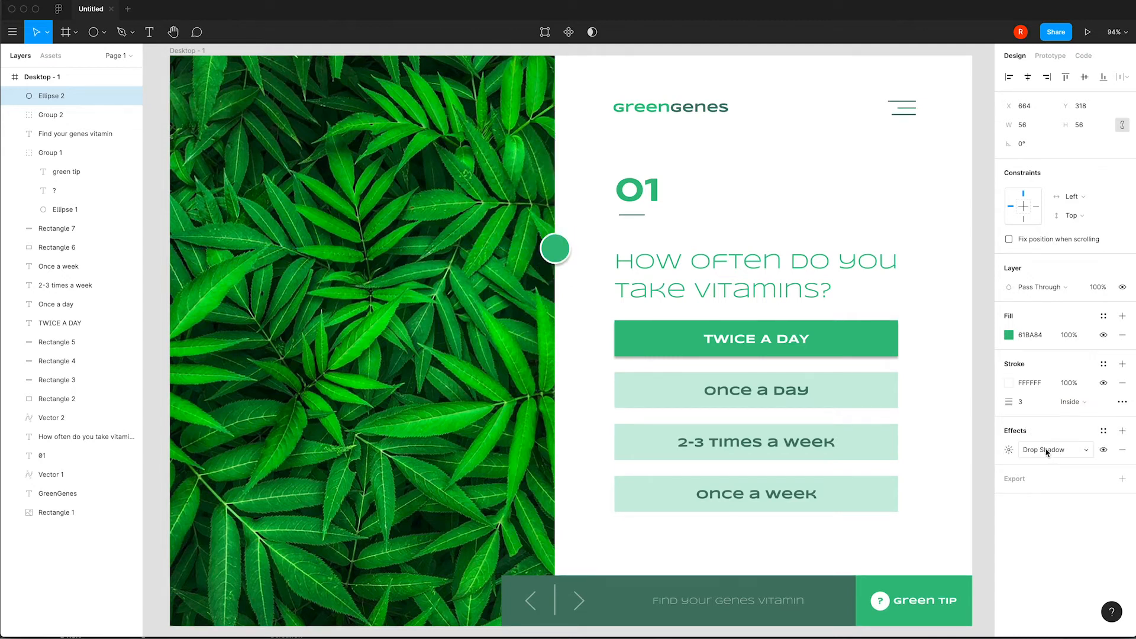
pyautogui.click(1008, 451)
pyautogui.click(952, 481)
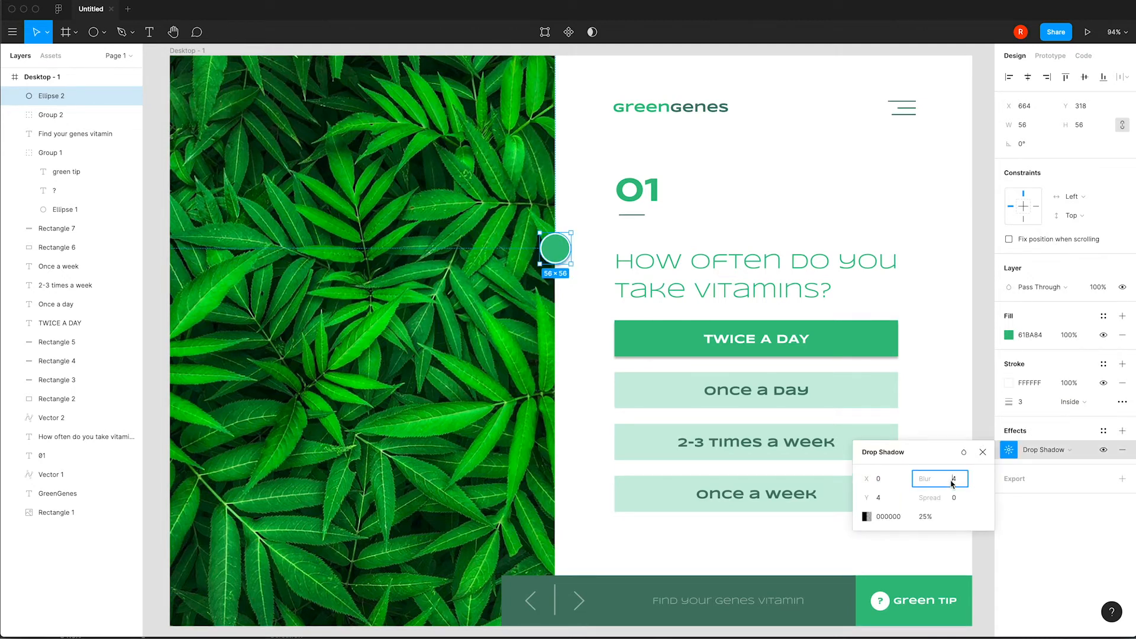
pyautogui.click(885, 498)
pyautogui.write('0')
pyautogui.press('Tab')
pyautogui.click(697, 241)
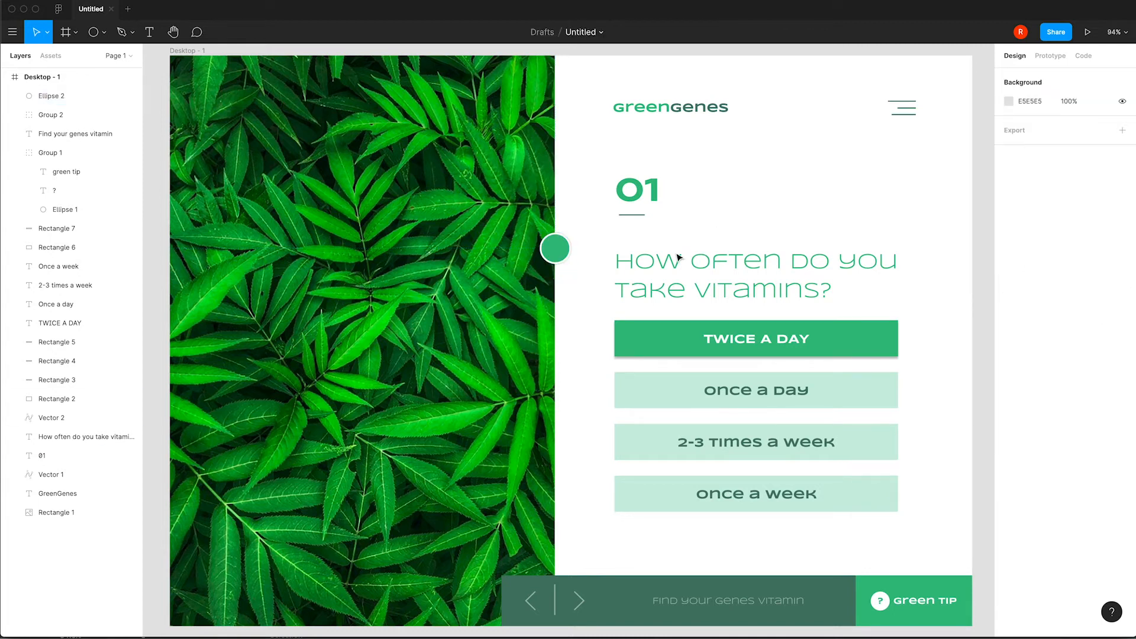
# - Duplicate the "01" number to just above the circle, change the copy's text to "1" and centre-align it
pyautogui.click(653, 194)
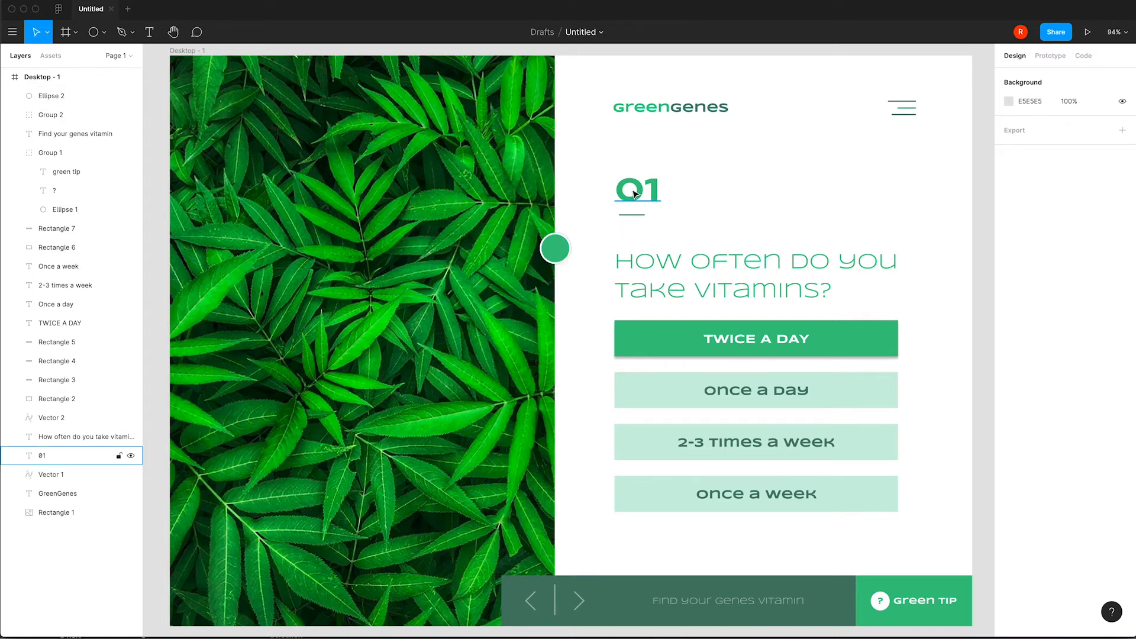
pyautogui.moveTo(652, 194); pyautogui.dragTo(577, 209)
pyautogui.doubleClick(577, 208)
pyautogui.write('1')
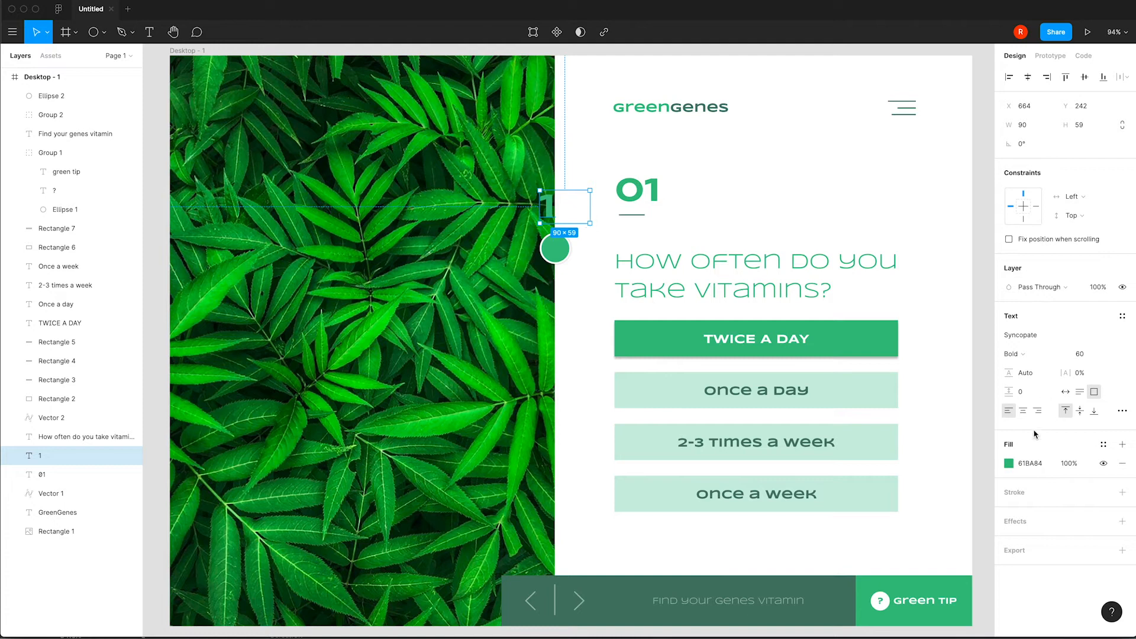
pyautogui.click(1023, 411)
pyautogui.click(667, 220)
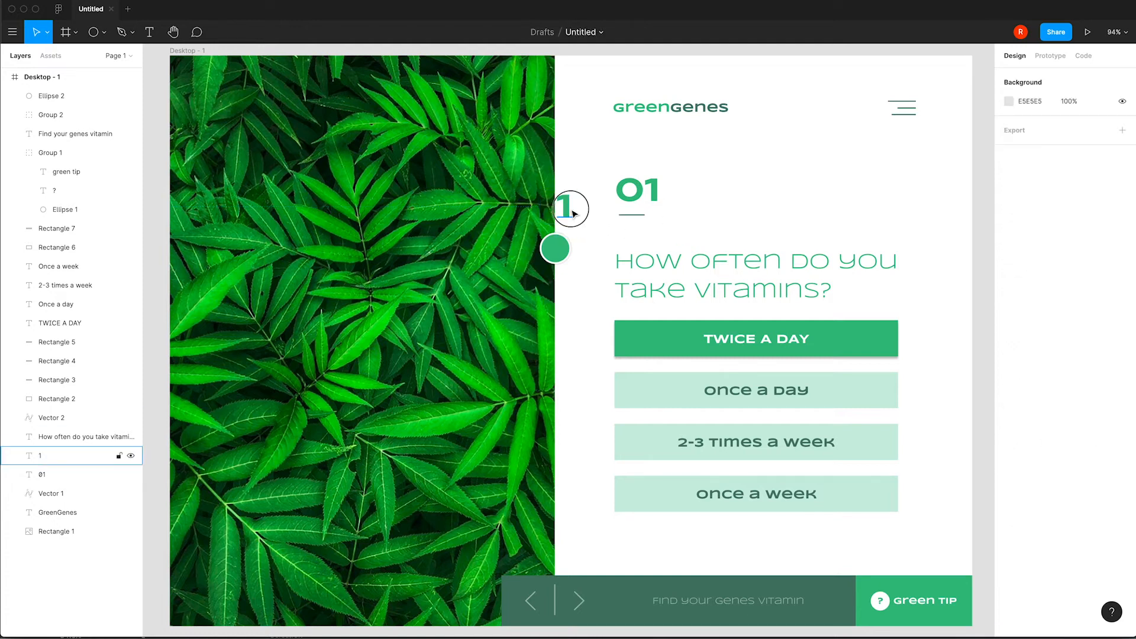
# - Recolour the copied "1" to white FFFFFF
pyautogui.click(572, 212)
pyautogui.click(1018, 466)
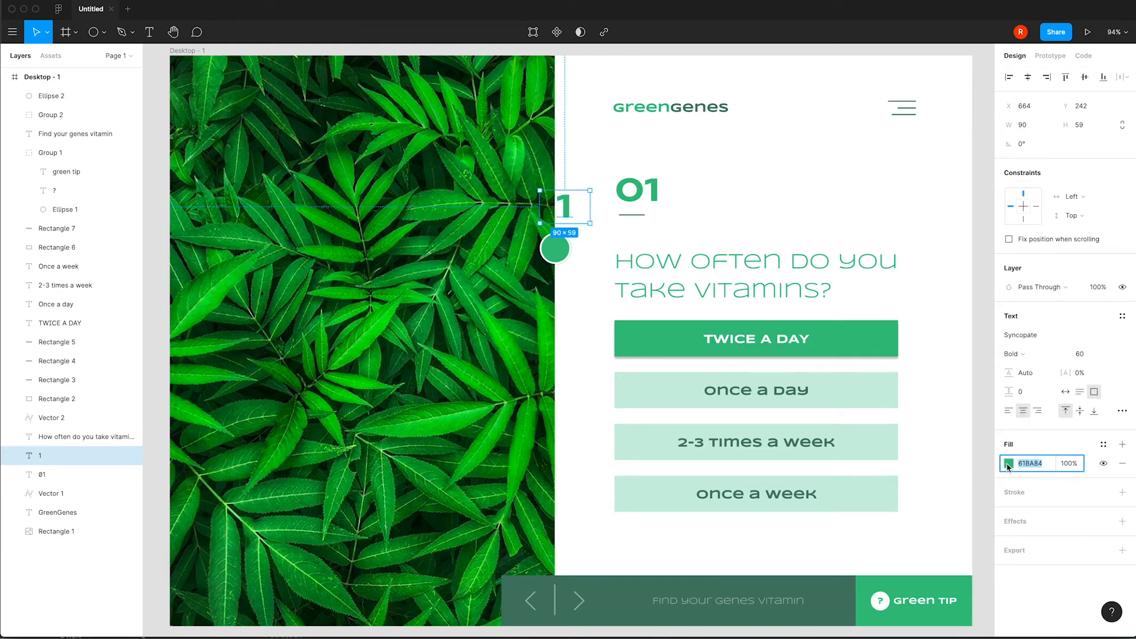
pyautogui.click(1009, 464)
pyautogui.click(866, 580)
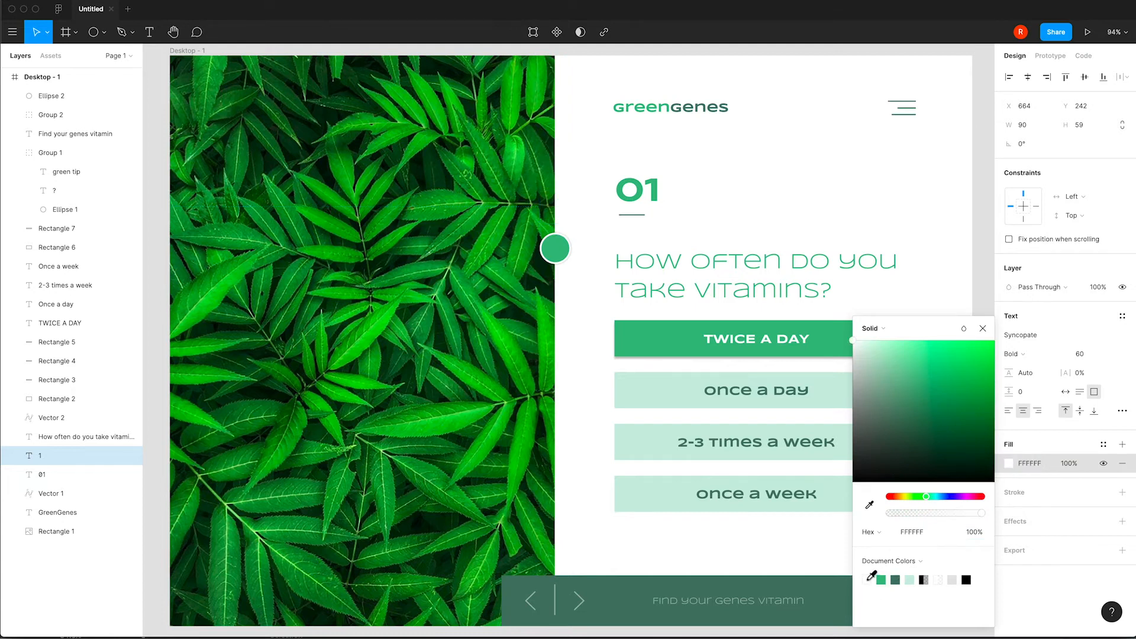
pyautogui.press('Escape')
# - Shrink the text box of the white "1" to 71 × 44 and set its font size to 14
pyautogui.moveTo(590, 222); pyautogui.dragTo(579, 215)
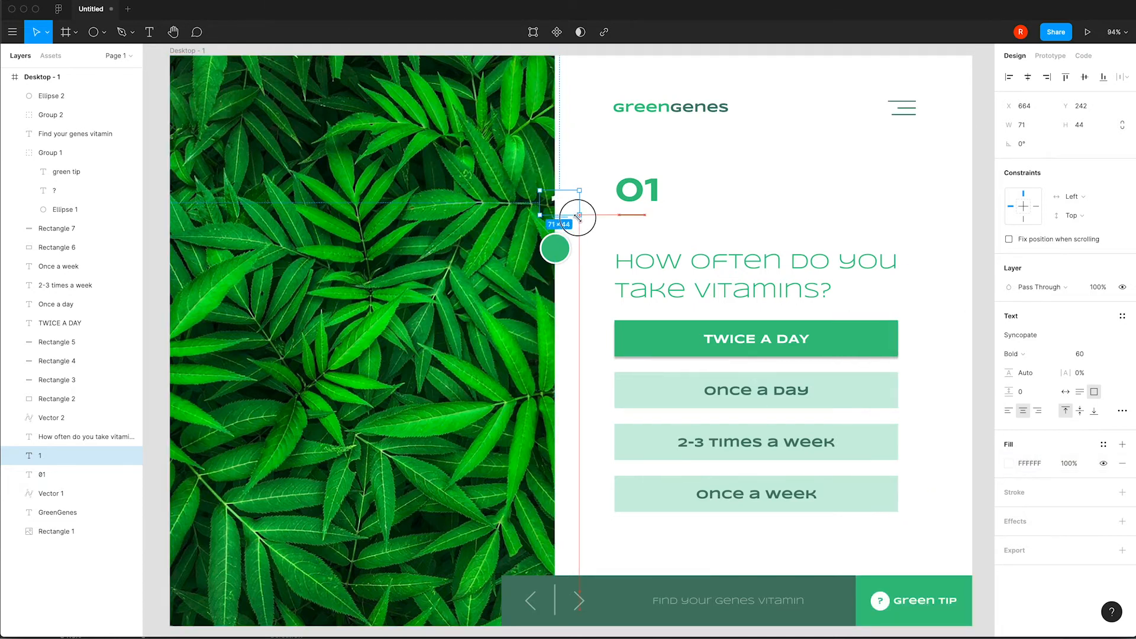
pyautogui.click(1080, 356)
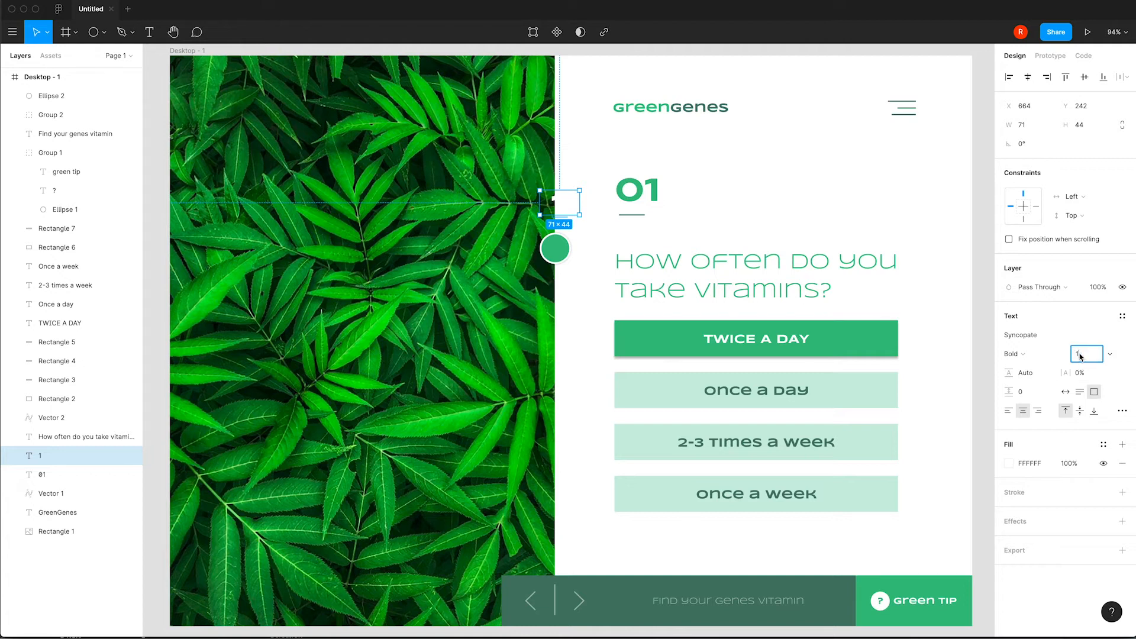
pyautogui.write('14')
pyautogui.press('Return')
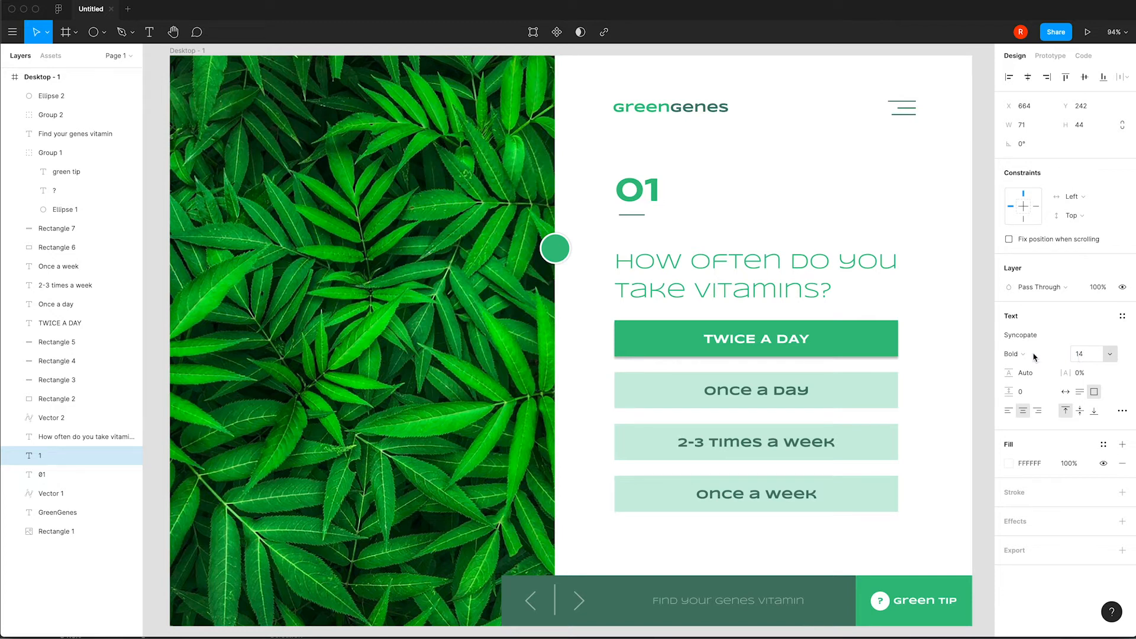
pyautogui.click(941, 325)
# - Reselect the white "1", place it over the green circle and bring its layer to the front
pyautogui.click(554, 212)
pyautogui.click(561, 221)
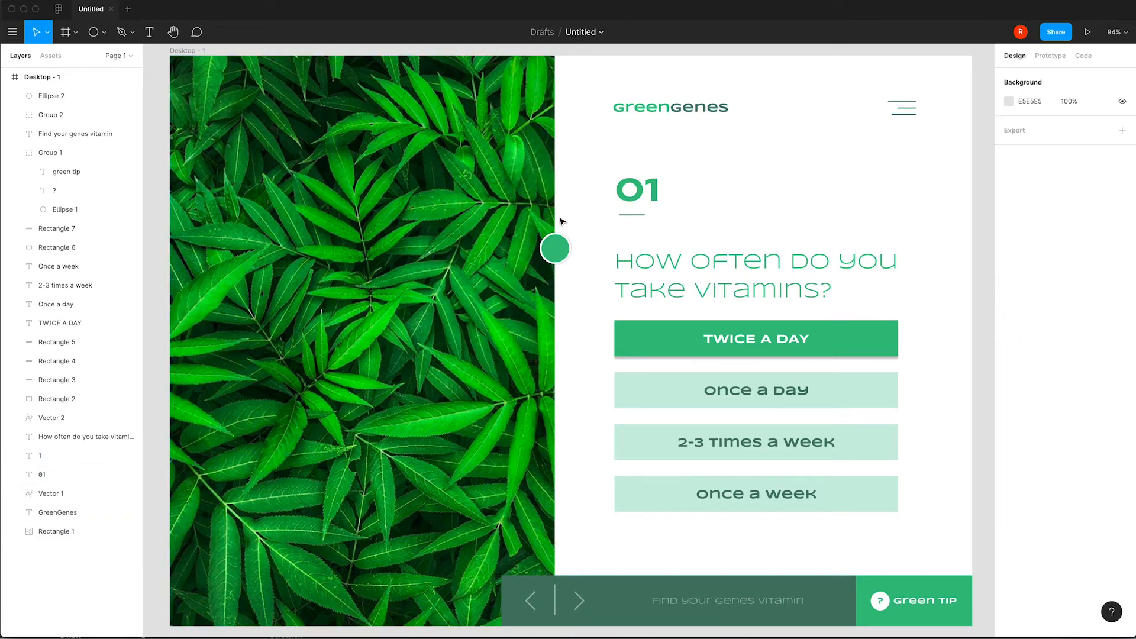
pyautogui.press('super+z')
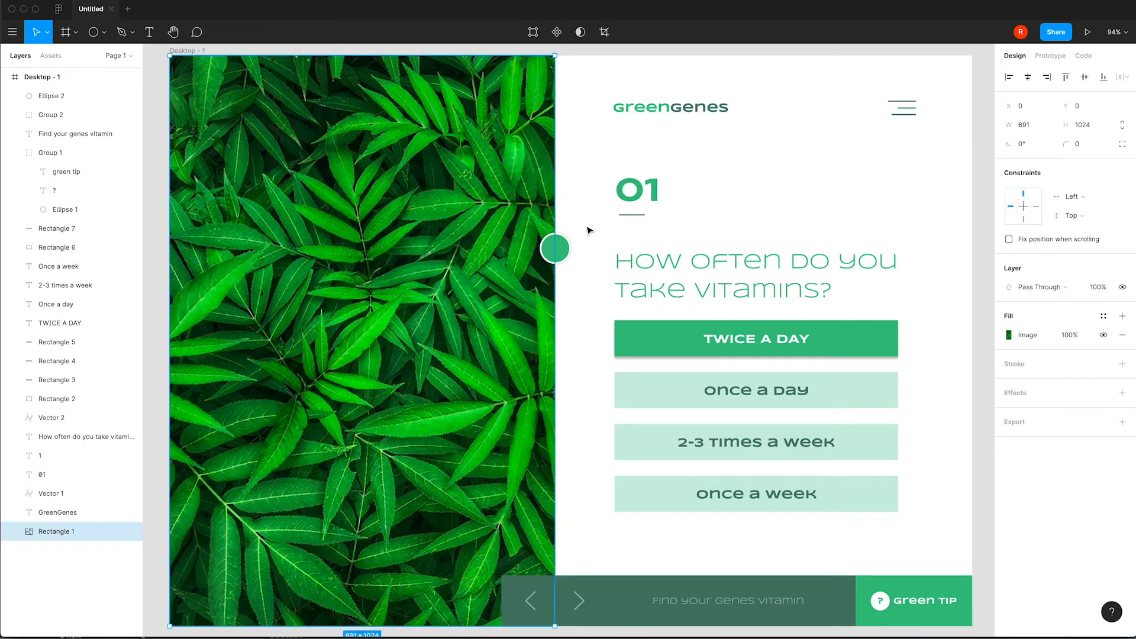
pyautogui.click(589, 230)
pyautogui.press('super+z')
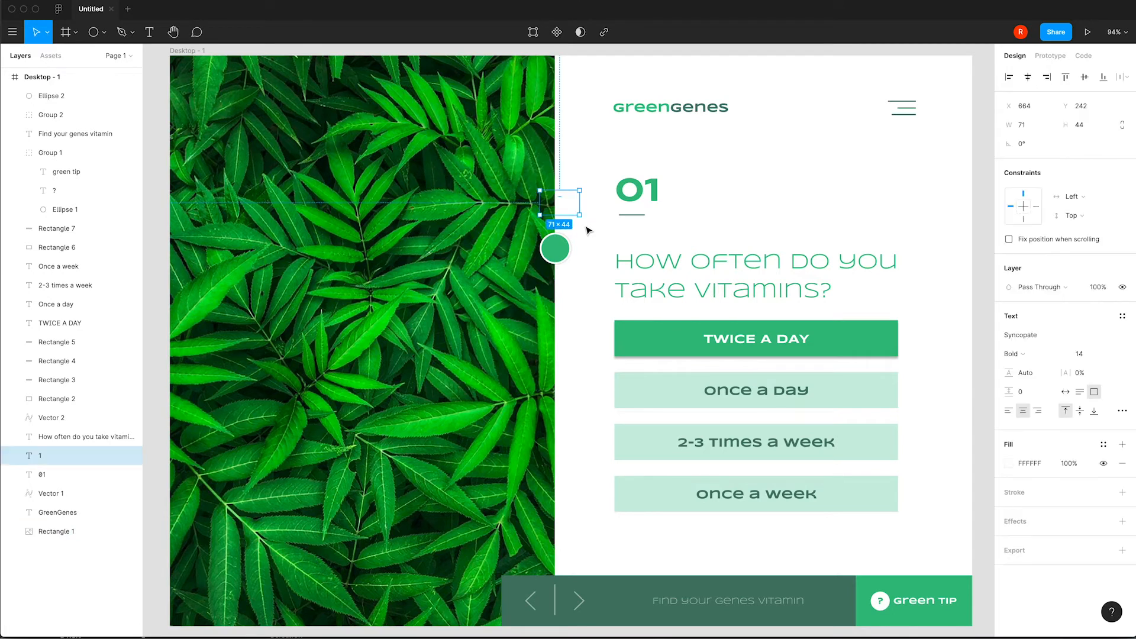
pyautogui.moveTo(564, 205); pyautogui.dragTo(560, 252)
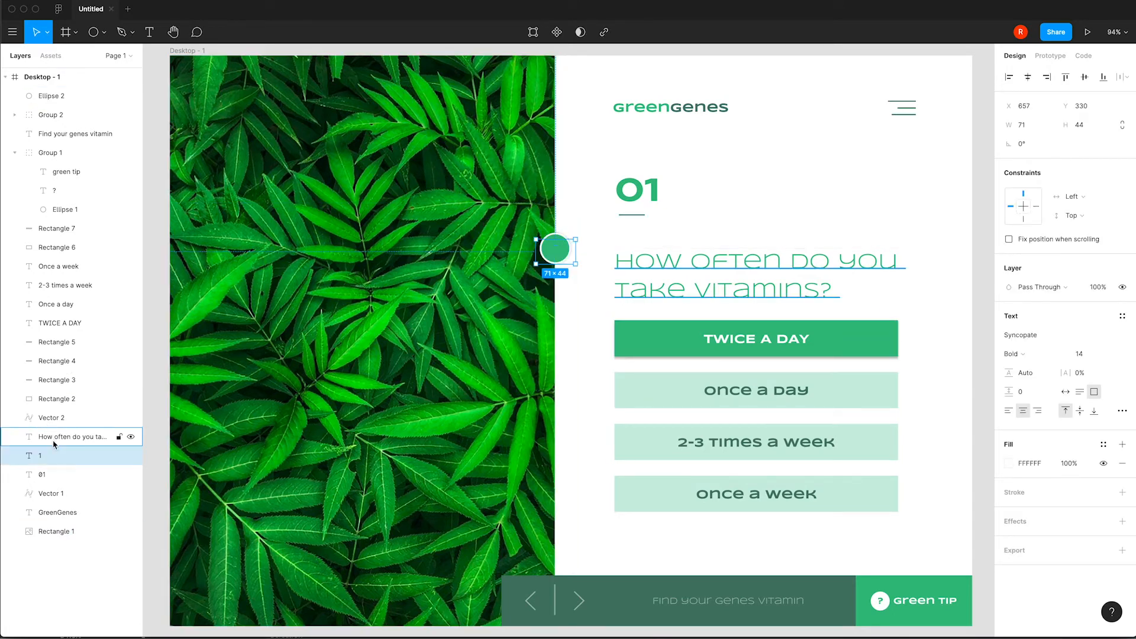
pyautogui.moveTo(55, 456); pyautogui.dragTo(84, 93)
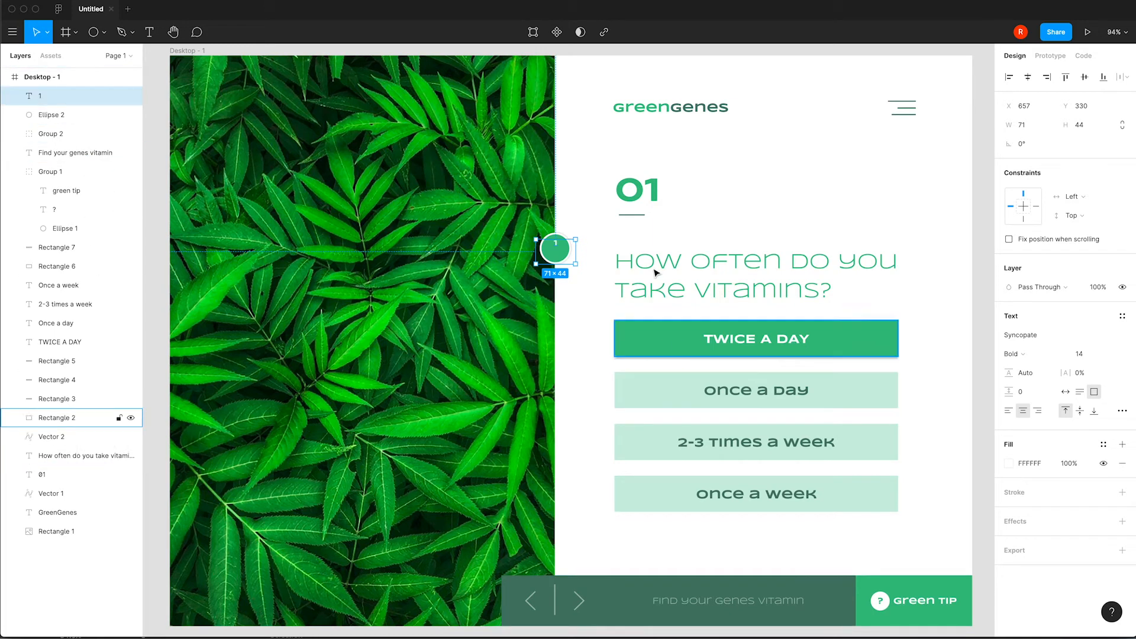
# - Set the font size of the "1" on the green circle to 18
pyautogui.doubleClick(558, 247)
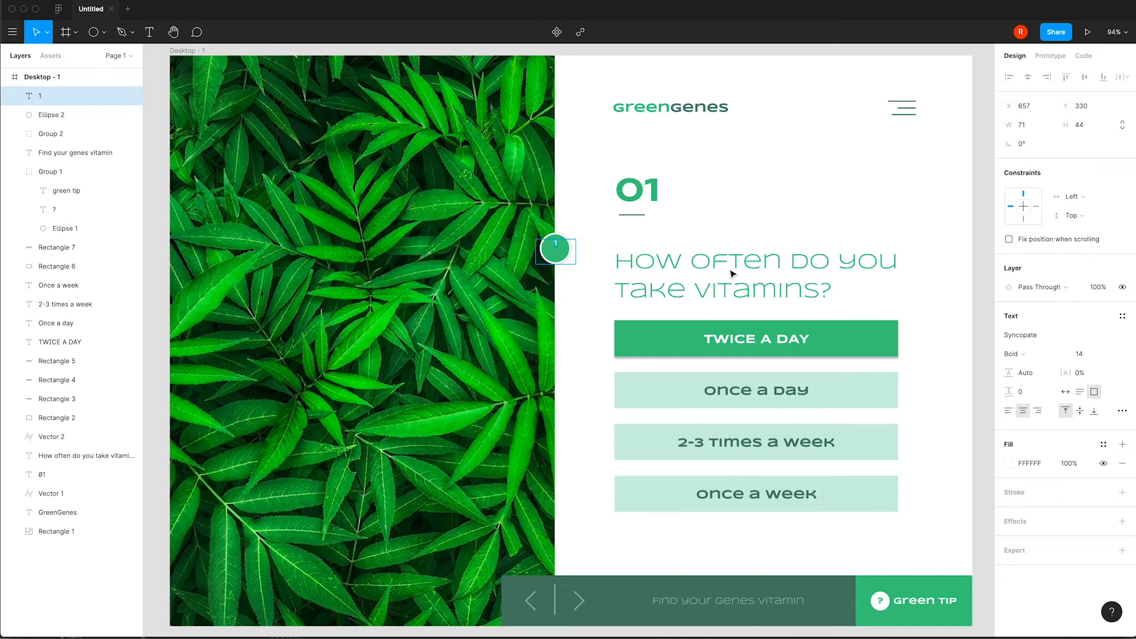
pyautogui.click(1079, 354)
pyautogui.press('Return')
pyautogui.click(1081, 356)
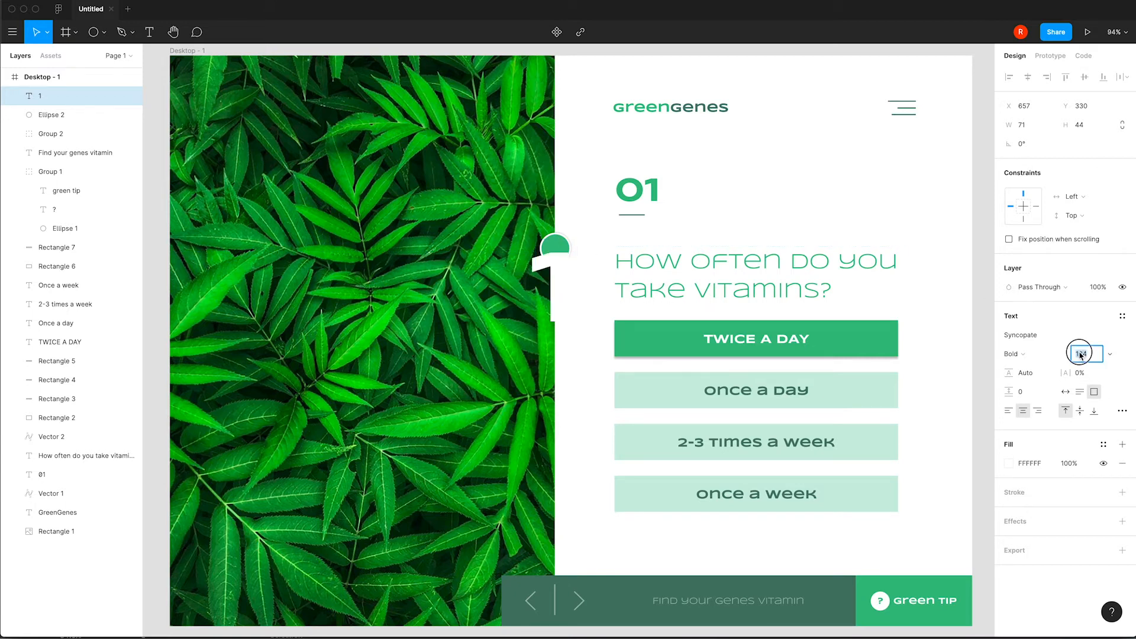
pyautogui.write('18')
pyautogui.press('Return')
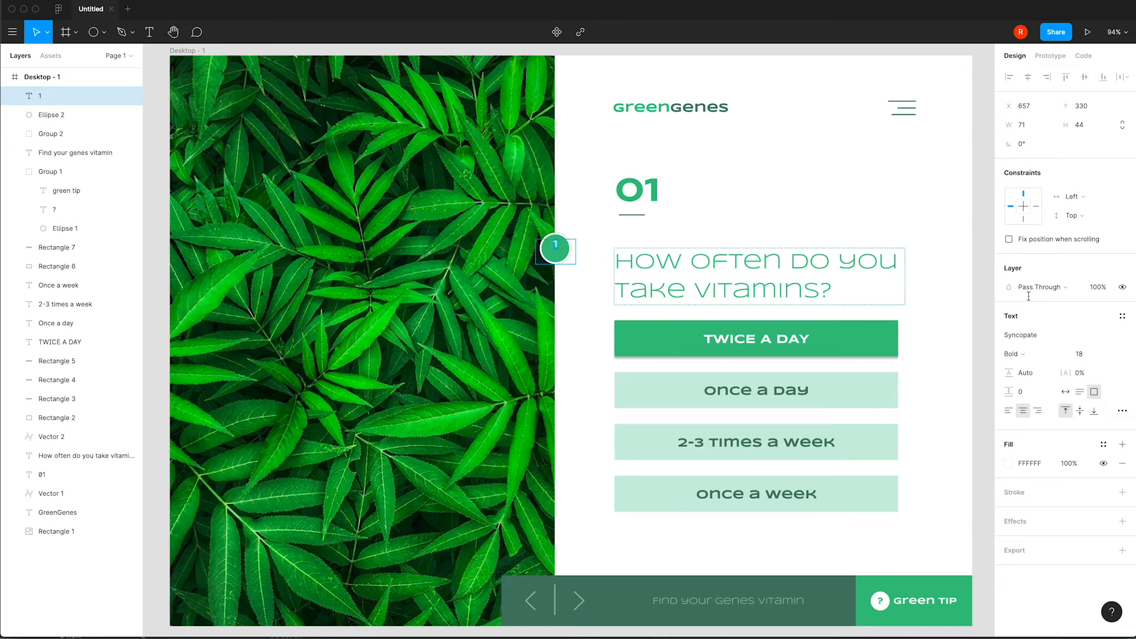
# - Increase the font size of the "1" on the green circle to 30
pyautogui.click(1087, 355)
pyautogui.press('Up')
pyautogui.press('Up')
pyautogui.press('Up')
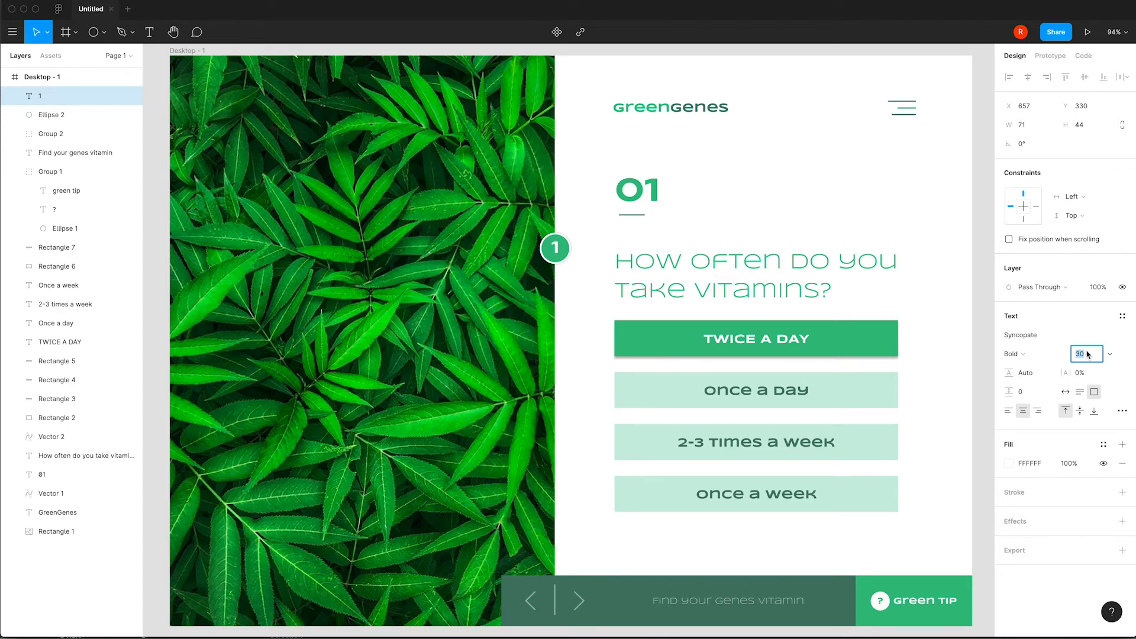
pyautogui.press('Return')
# - Shrink the text box of the "1" to 34 × 28 over the green circle and group it with the circle
pyautogui.doubleClick(556, 249)
pyautogui.press('Escape')
pyautogui.moveTo(575, 264); pyautogui.dragTo(557, 249)
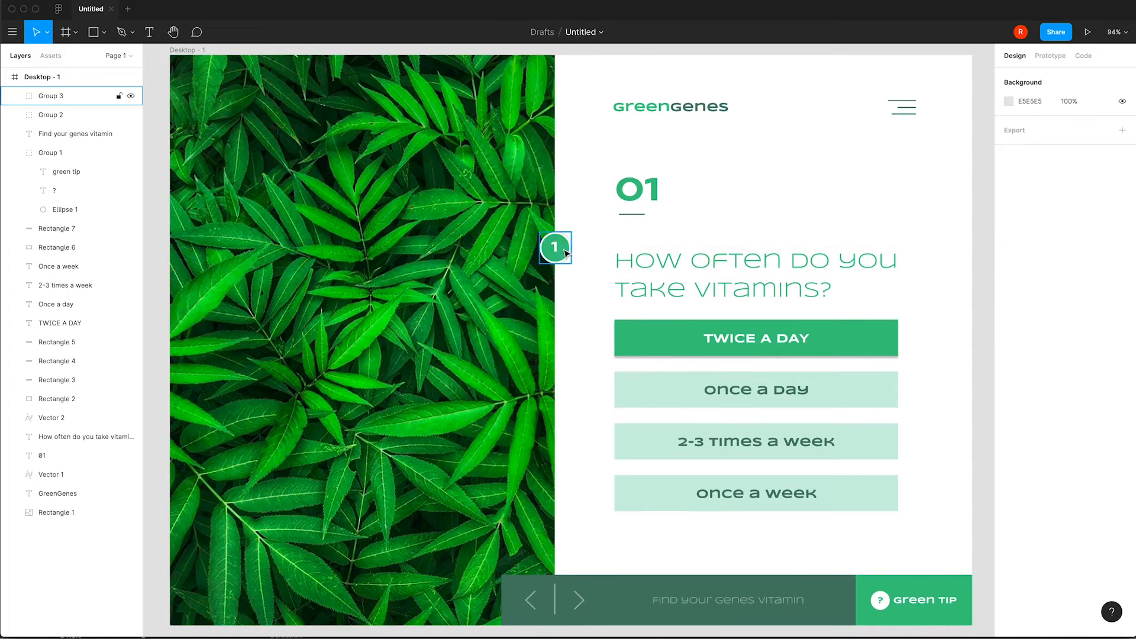
# - Duplicate the numbered circle marker directly below the first, at Y 413, and change the copy's number to 2
pyautogui.click(566, 253)
pyautogui.moveTo(566, 253); pyautogui.dragTo(568, 305)
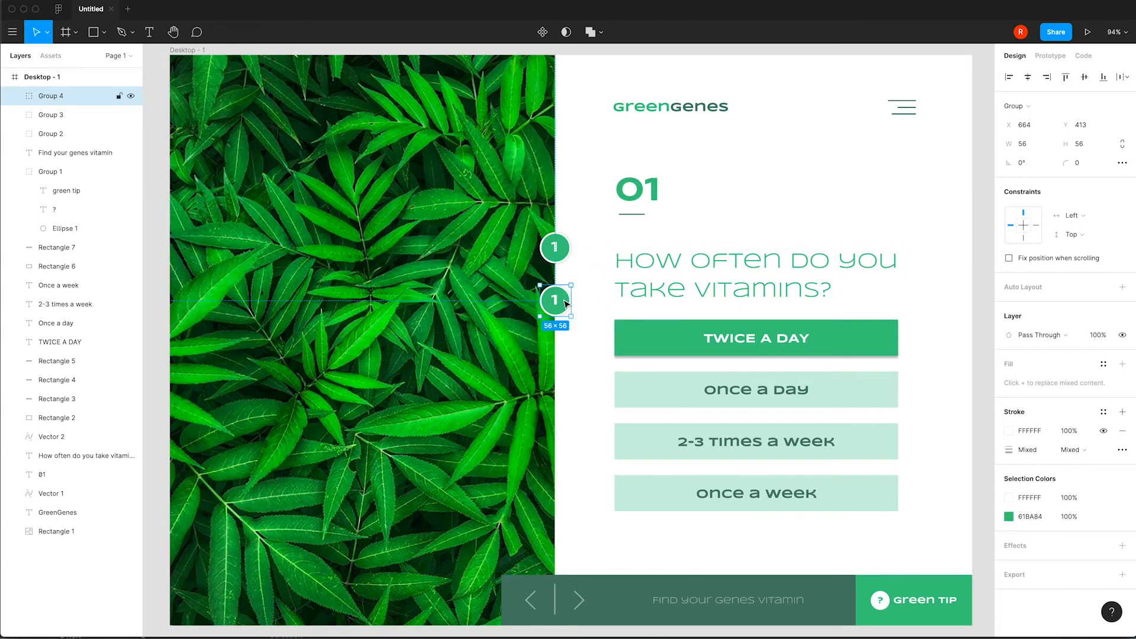
pyautogui.doubleClick(562, 303)
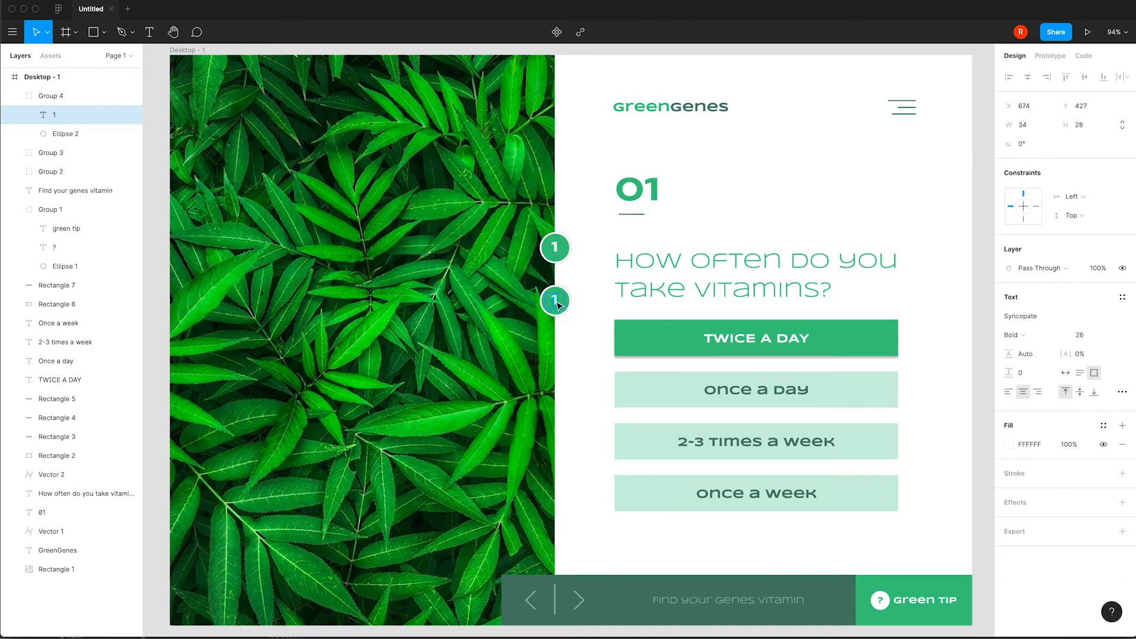
pyautogui.press('Escape')
pyautogui.click(556, 316)
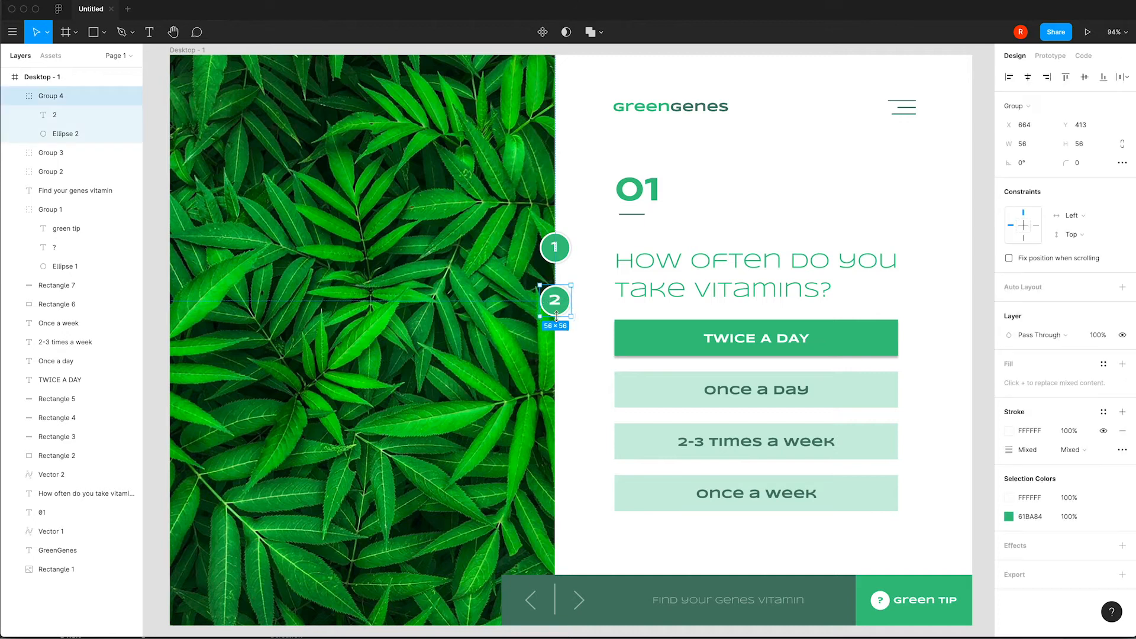
# - Recolour the green of the "2" marker to a muted green, 71AE94
pyautogui.click(1009, 517)
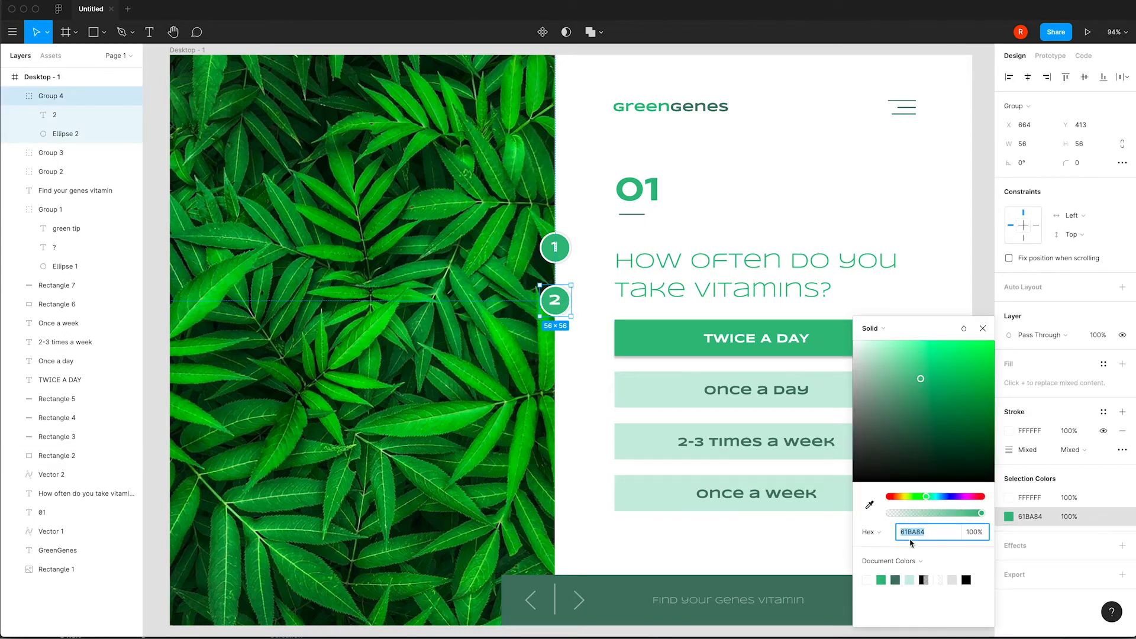
pyautogui.click(899, 580)
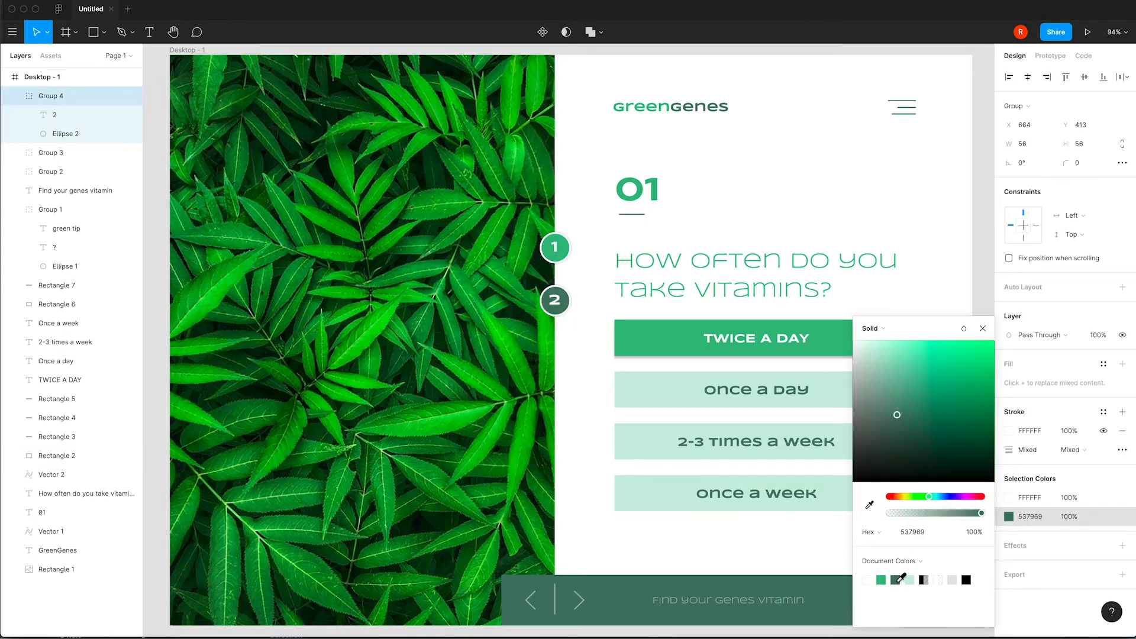
pyautogui.moveTo(892, 402)
pyautogui.mouseDown()
pyautogui.moveTo(885, 391)
pyautogui.moveTo(905, 404)
pyautogui.moveTo(916, 396)
pyautogui.moveTo(904, 392)
pyautogui.mouseUp()
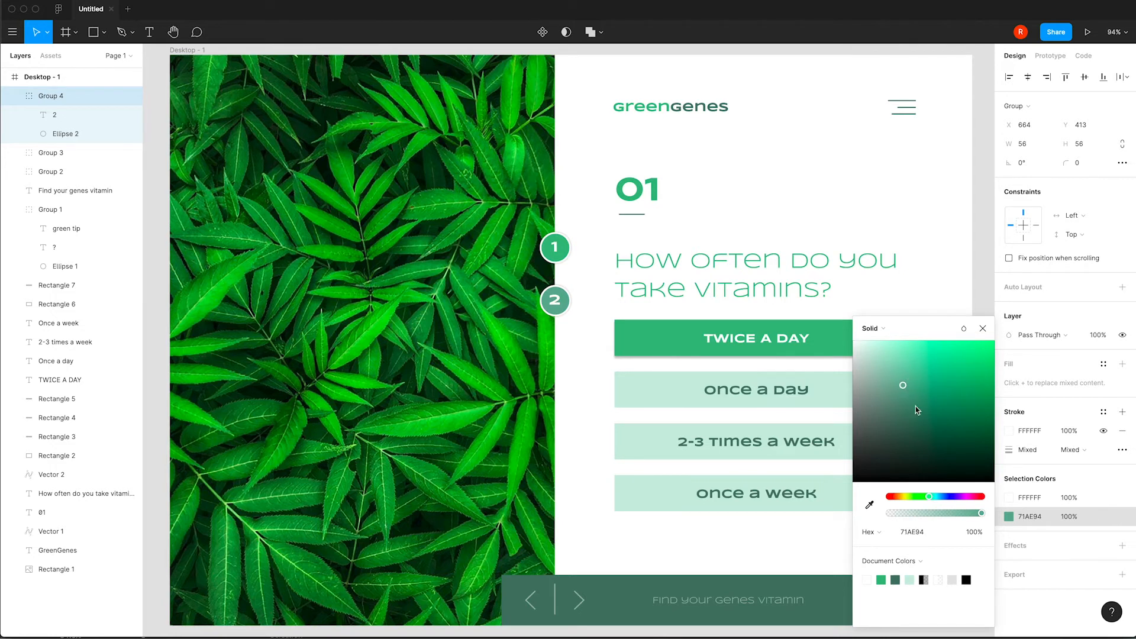
pyautogui.click(983, 328)
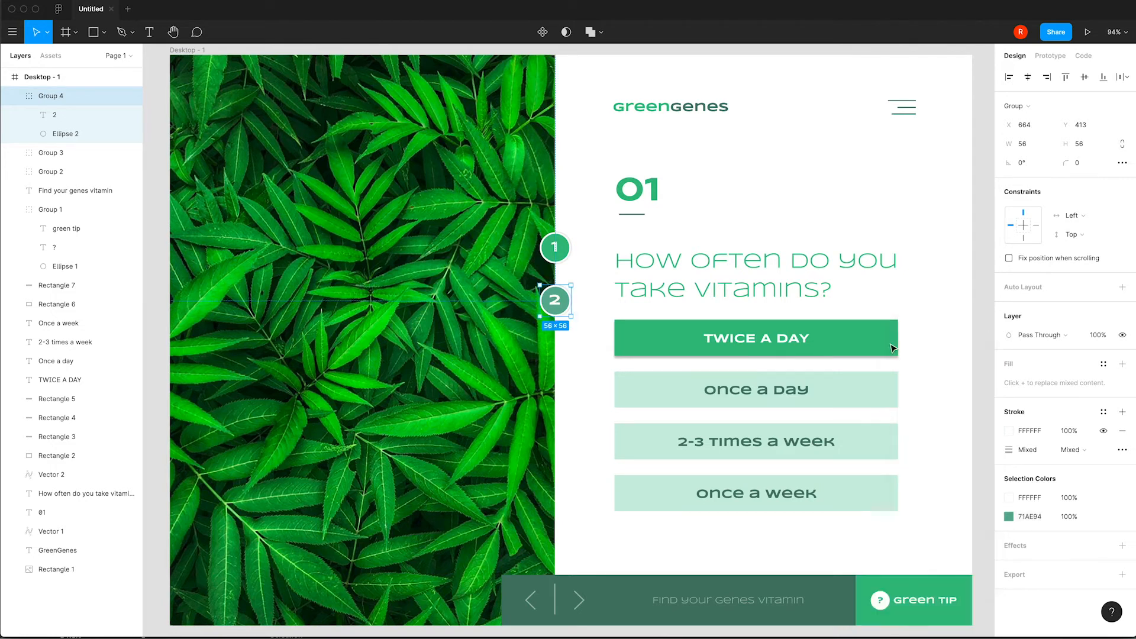
# - Set the opacity of the "2" text inside its circle marker to 25%
pyautogui.click(588, 352)
pyautogui.doubleClick(560, 305)
pyautogui.click(1101, 268)
pyautogui.write('2')
pyautogui.press('Return')
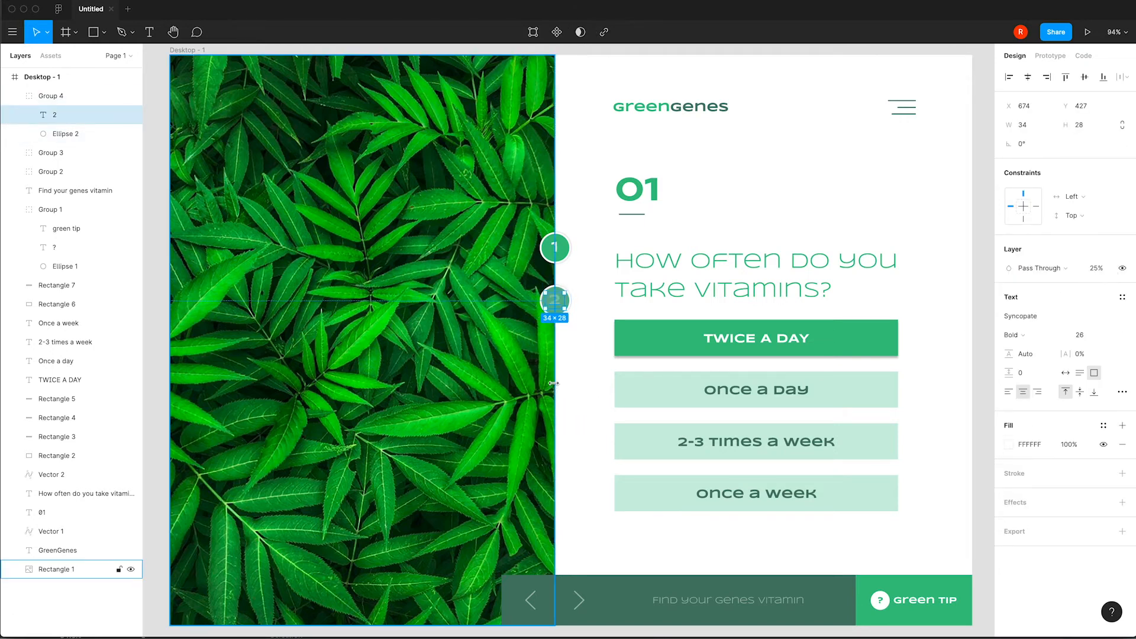
pyautogui.click(570, 374)
# - Duplicate the "2" marker twice down the image edge with equal spacing and number the copies 3 and 4
pyautogui.click(565, 310)
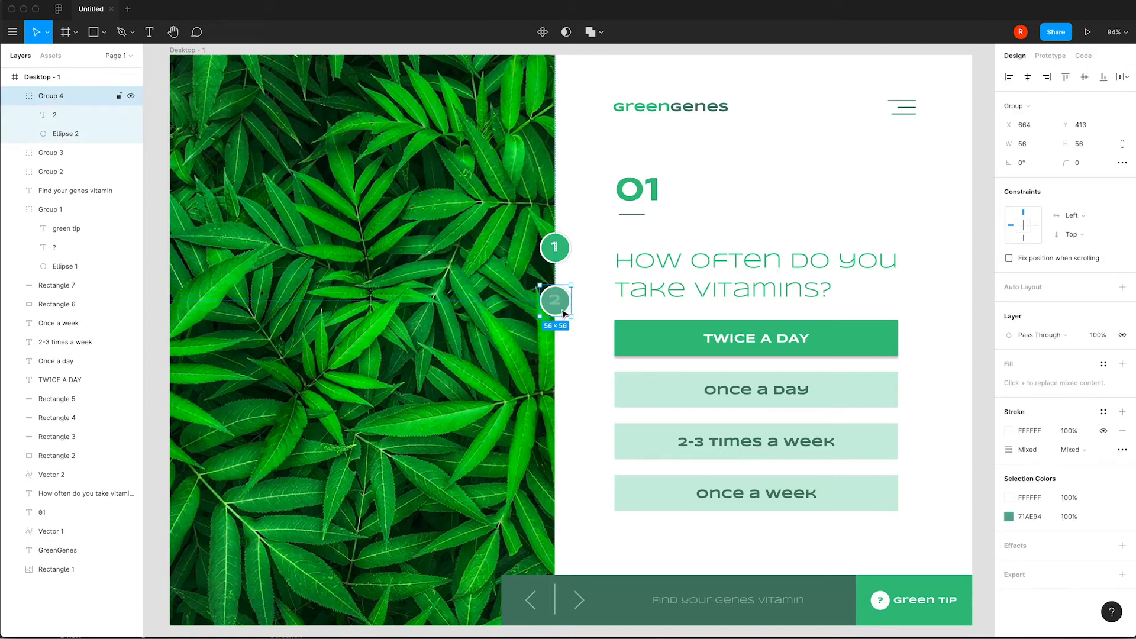
pyautogui.moveTo(565, 310); pyautogui.dragTo(571, 418)
pyautogui.doubleClick(561, 359)
pyautogui.doubleClick(558, 358)
pyautogui.write('3')
pyautogui.doubleClick(554, 406)
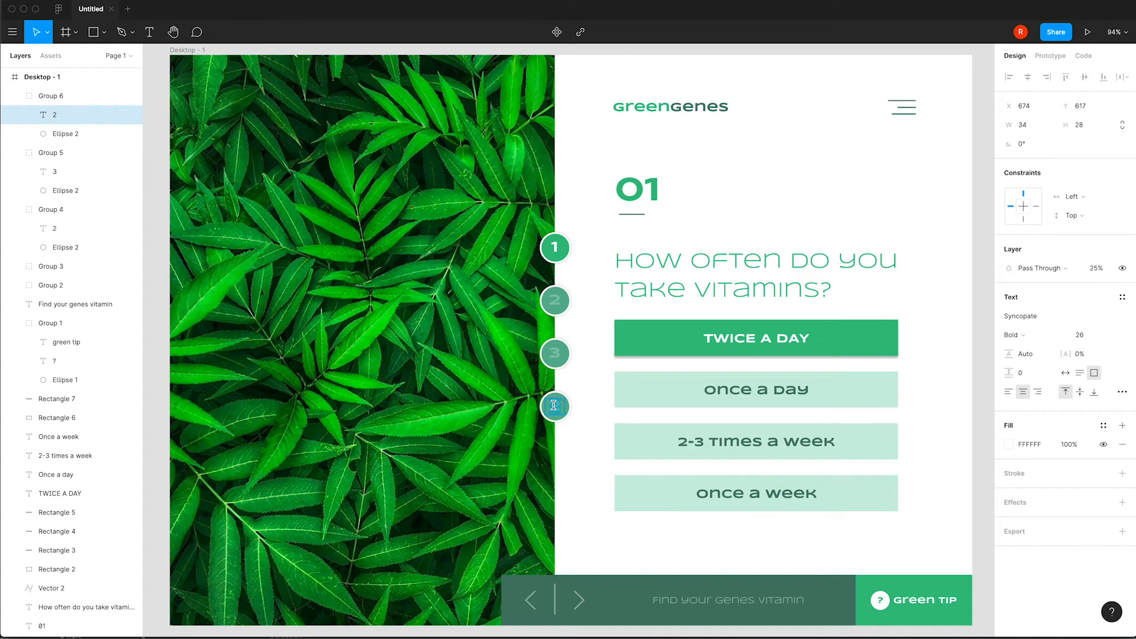
pyautogui.click(588, 531)
# - Group the four numbered circle markers and centre the group vertically on the page
pyautogui.scroll(-3, 579, 466)
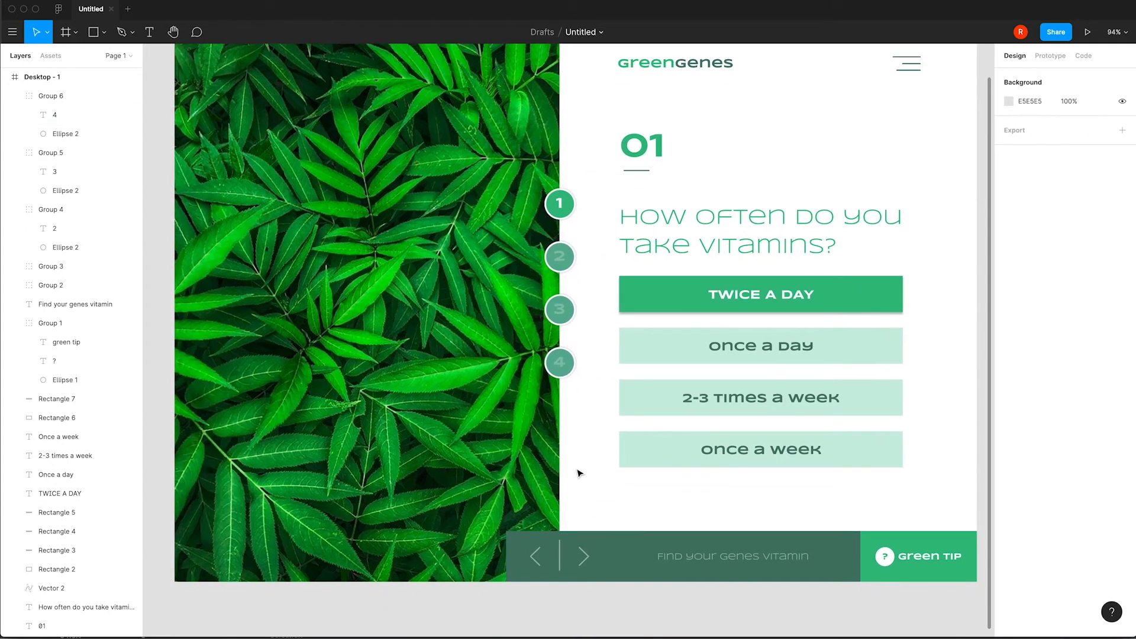
pyautogui.scroll(2, 764, 467)
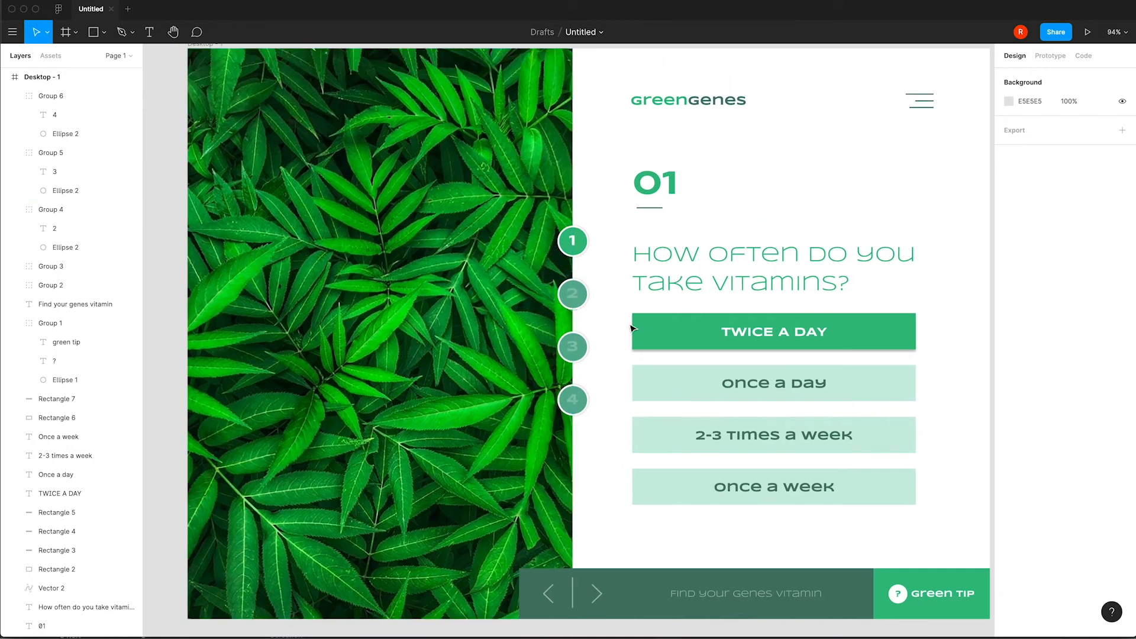
pyautogui.click(577, 402)
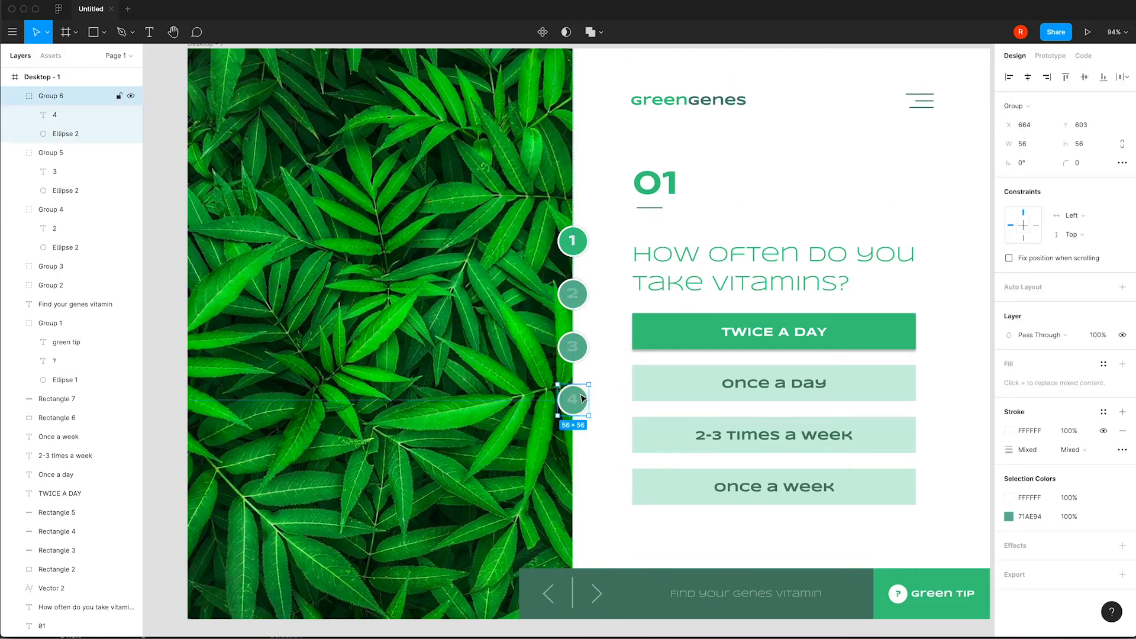
pyautogui.keyDown('shift'); pyautogui.click(577, 349); pyautogui.keyUp('shift')
pyautogui.keyDown('shift'); pyautogui.click(577, 296); pyautogui.keyUp('shift')
pyautogui.keyDown('shift'); pyautogui.click(577, 241); pyautogui.keyUp('shift')
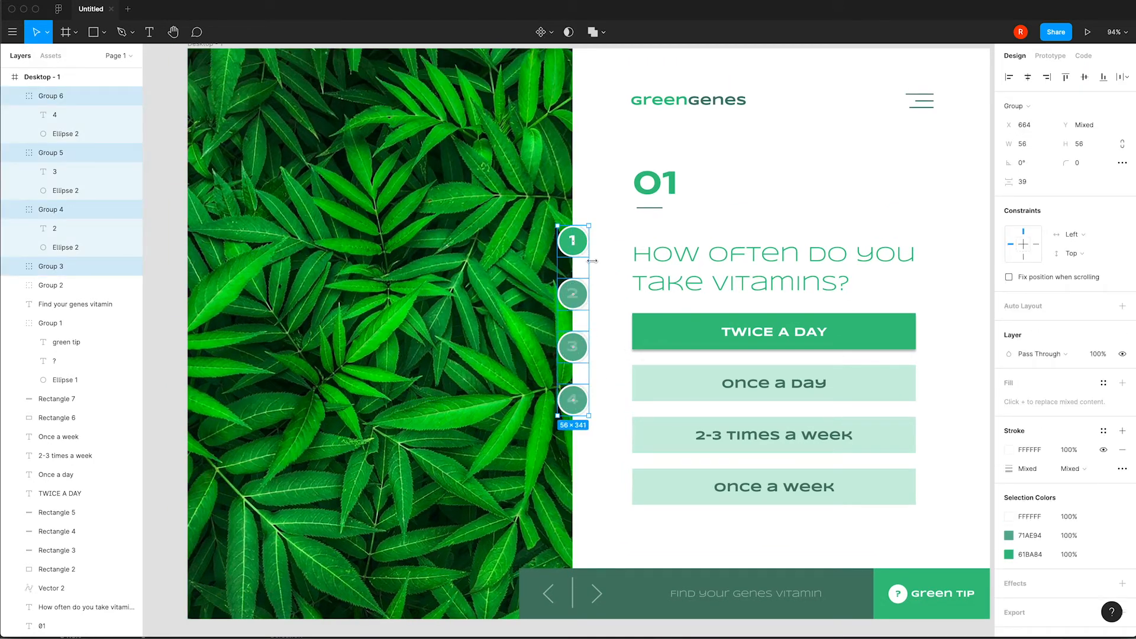
pyautogui.hotkey('ctrl', 'g')
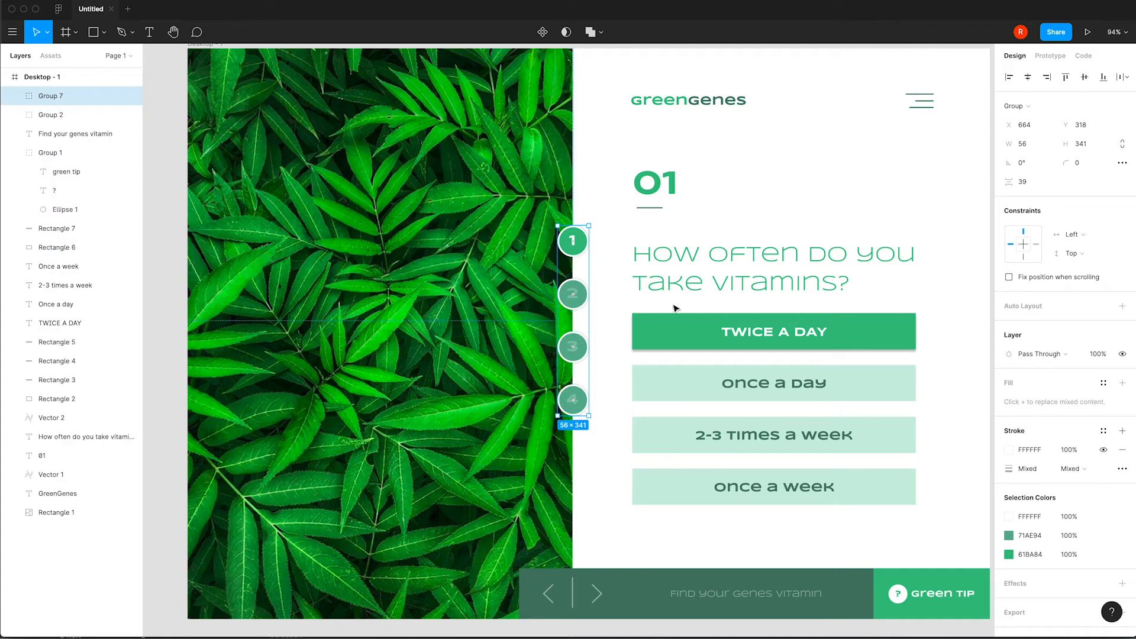
pyautogui.click(1085, 77)
pyautogui.click(917, 198)
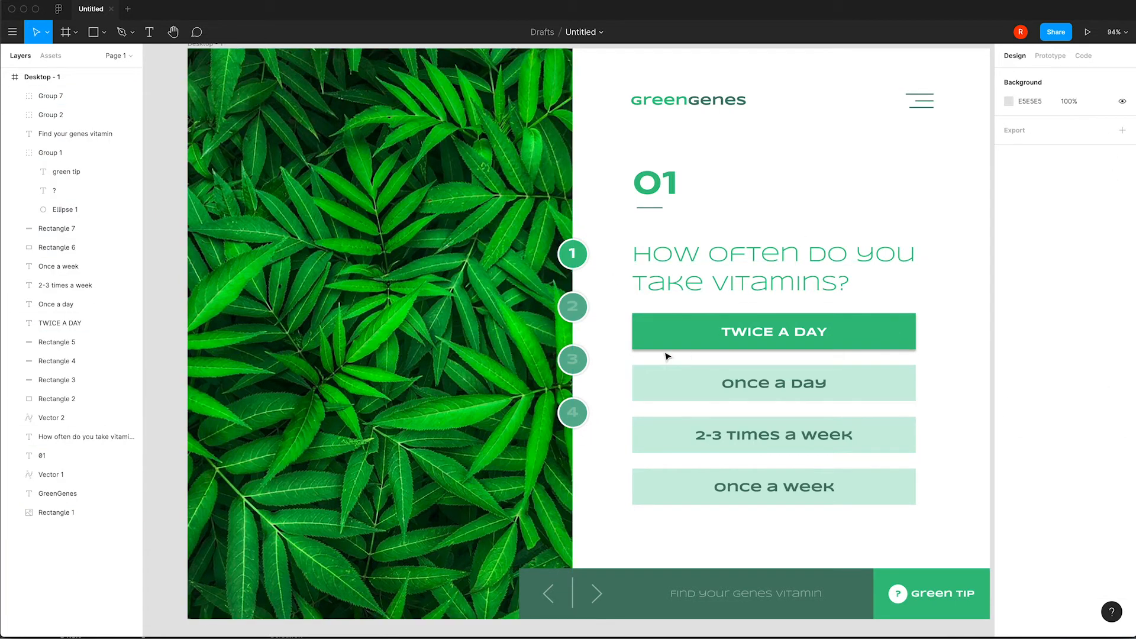
# - Recolour the answer labels "Once a day", "2-3 times a week" and "Once a week" to 498F6E
pyautogui.hscroll(5, 686, 363)
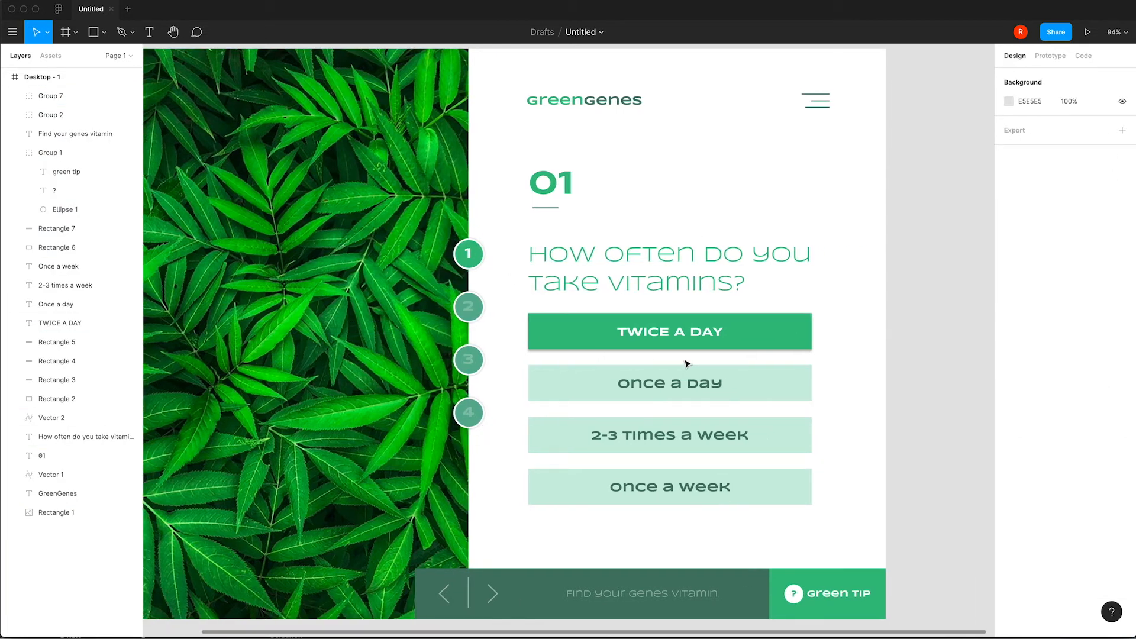
pyautogui.click(701, 393)
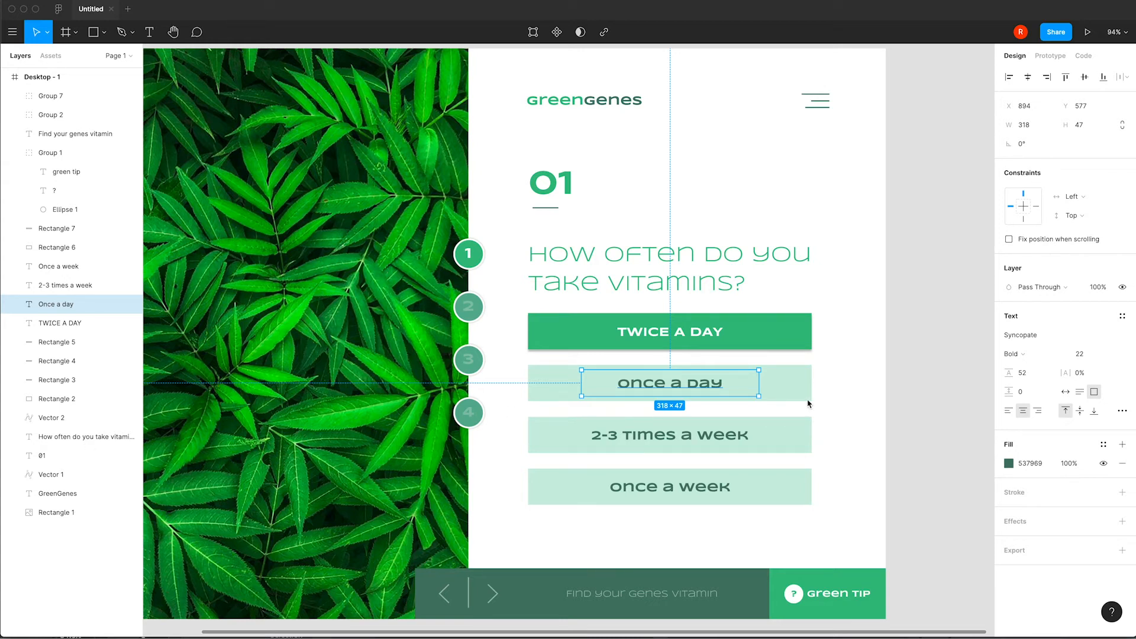
pyautogui.write('498F6E')
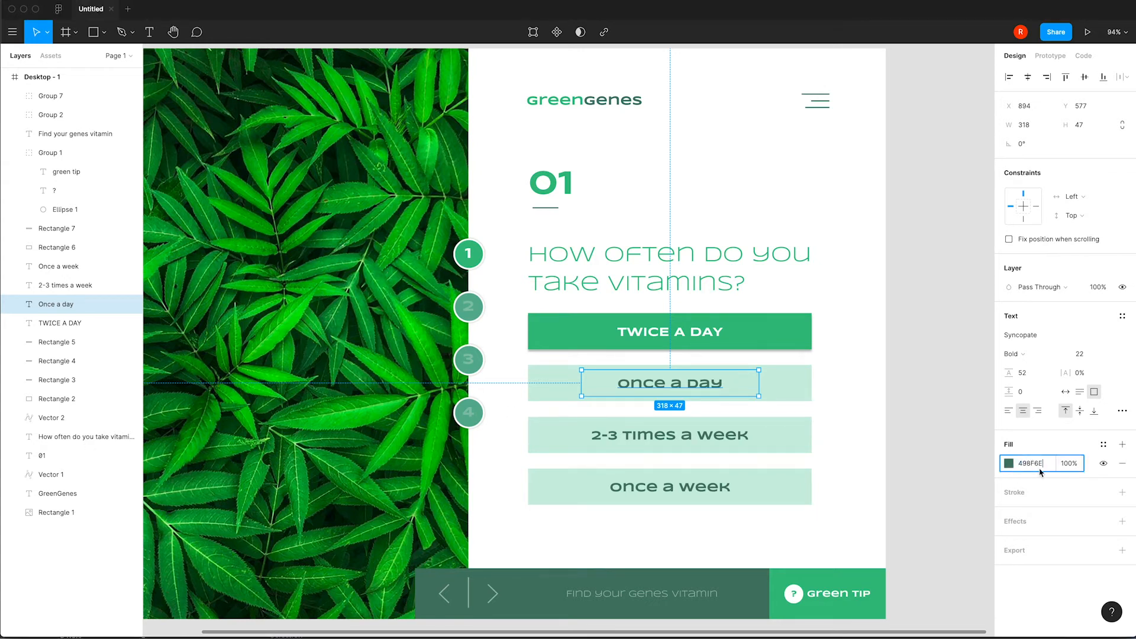
pyautogui.press('Tab')
pyautogui.click(651, 441)
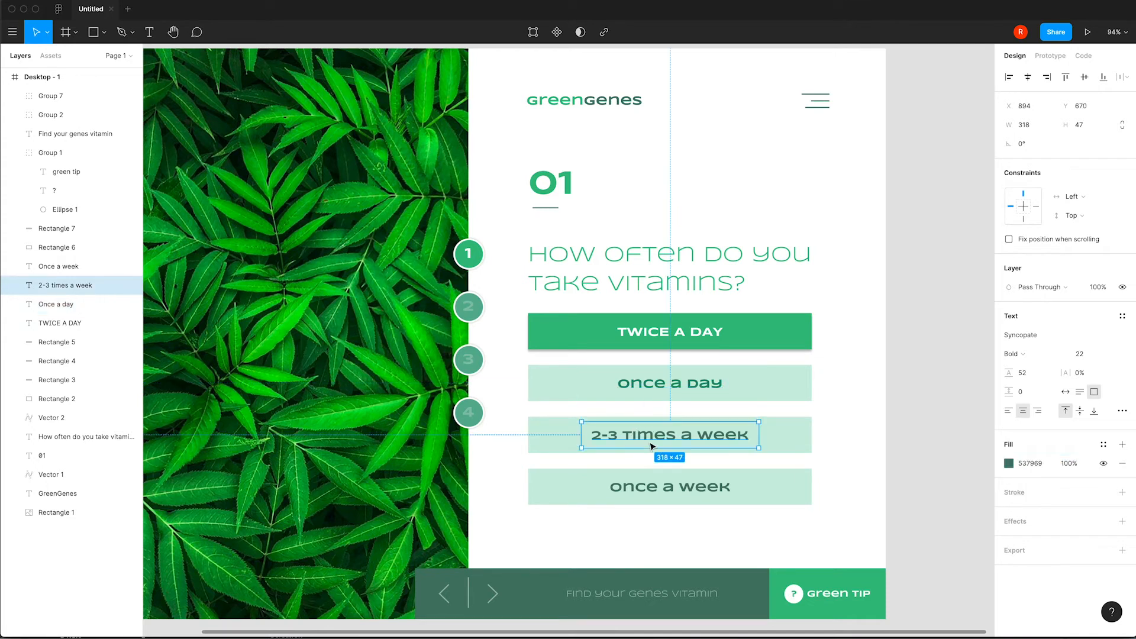
pyautogui.keyDown('shift'); pyautogui.click(661, 495); pyautogui.keyUp('shift')
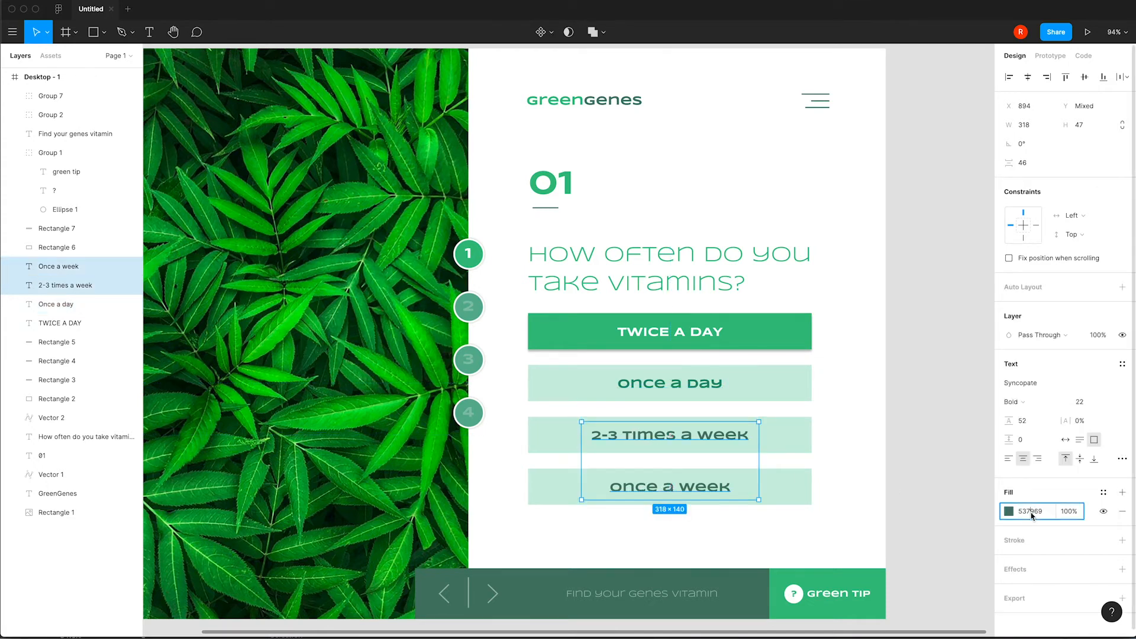
pyautogui.click(902, 443)
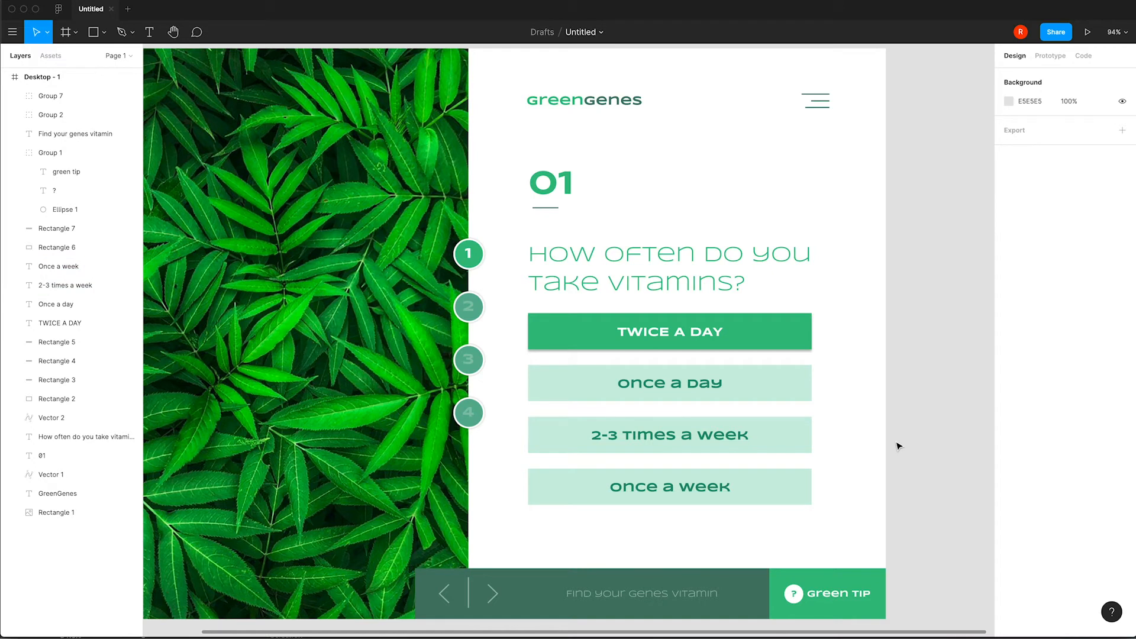
# - Recolour the circles of markers 4, 3 and 2 to 498F6E
pyautogui.doubleClick(469, 414)
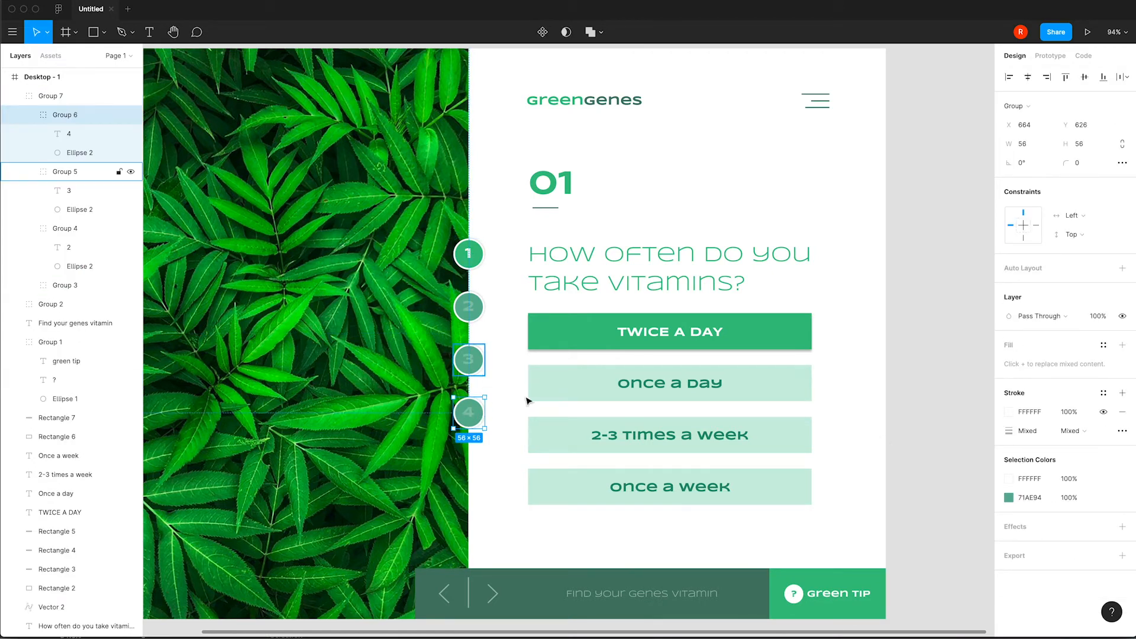
pyautogui.click(1030, 503)
pyautogui.write('498F6E')
pyautogui.press('Return')
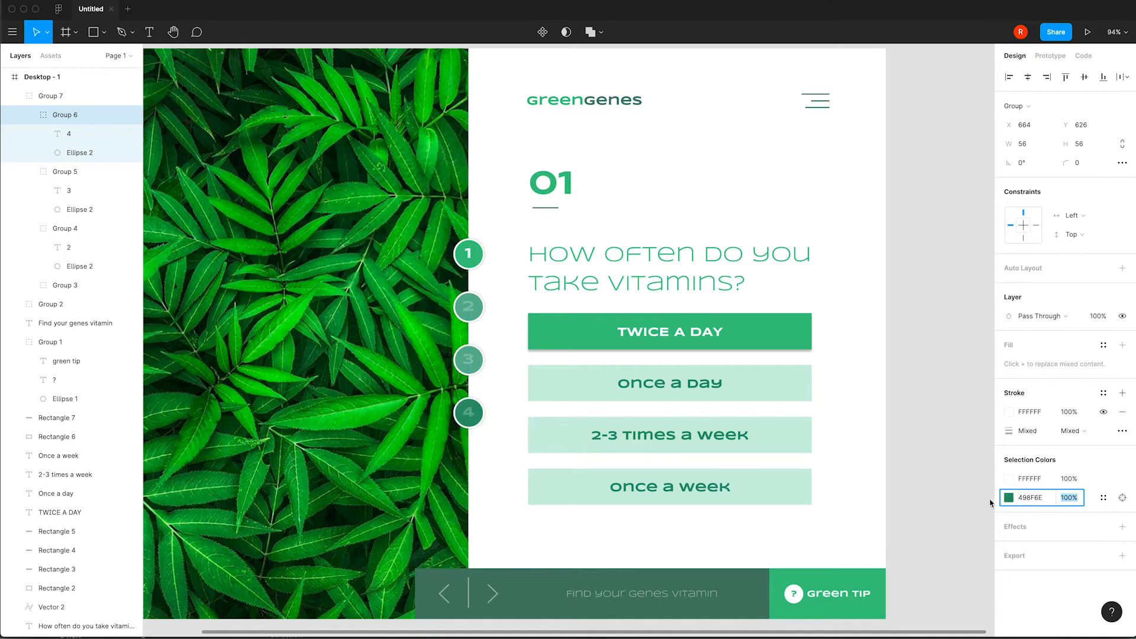
pyautogui.doubleClick(468, 362)
pyautogui.click(1032, 316)
pyautogui.write('498F6E')
pyautogui.click(469, 307)
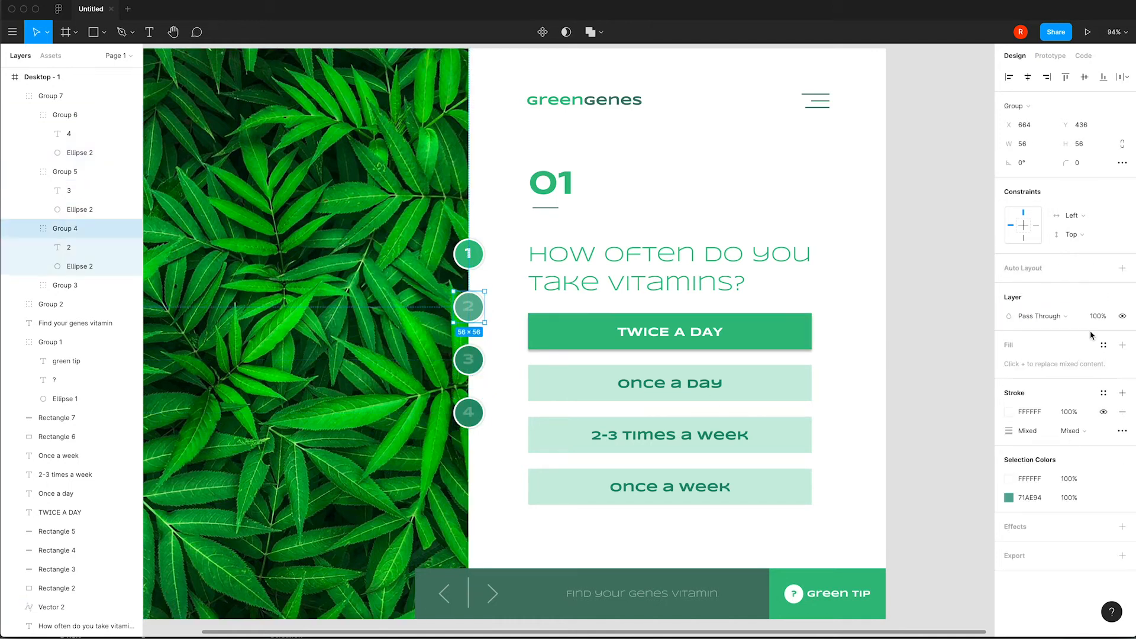
pyautogui.click(1033, 497)
pyautogui.write('498F6E')
pyautogui.press('Tab')
pyautogui.click(913, 464)
# - Duplicate the whole Desktop - 1 frame and place the copy beside the original at X 832, Y -512
pyautogui.scroll(1, 873, 267)
pyautogui.hscroll(-1, 873, 267)
pyautogui.hscroll(-3, 872, 267)
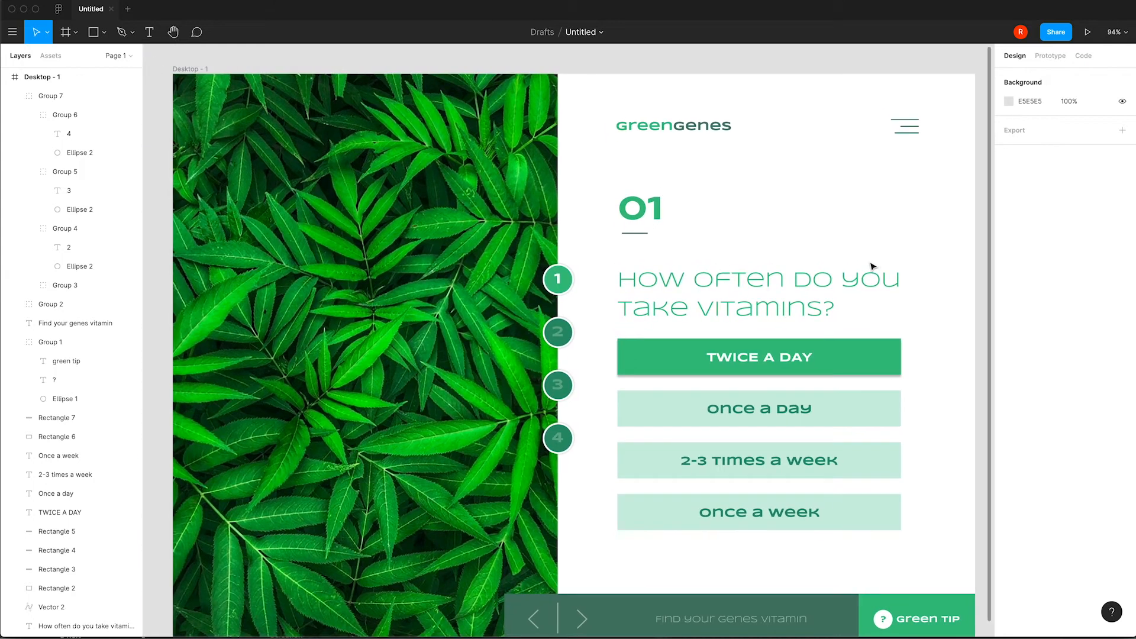
pyautogui.press('-')
pyautogui.hscroll(5, 407, 220)
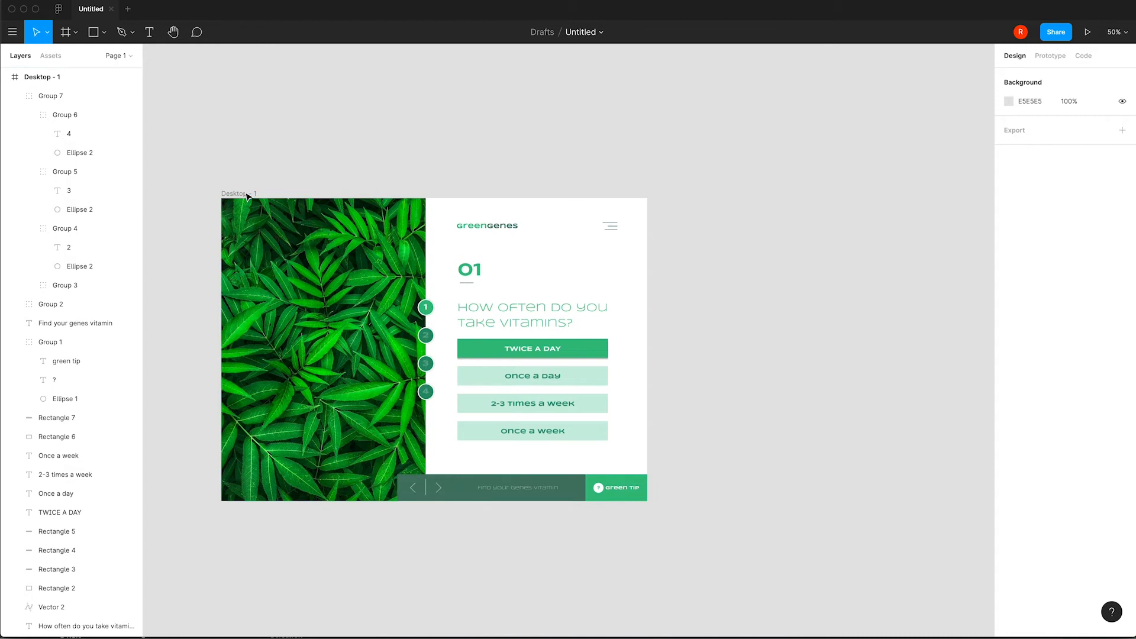
pyautogui.moveTo(284, 194); pyautogui.dragTo(704, 208)
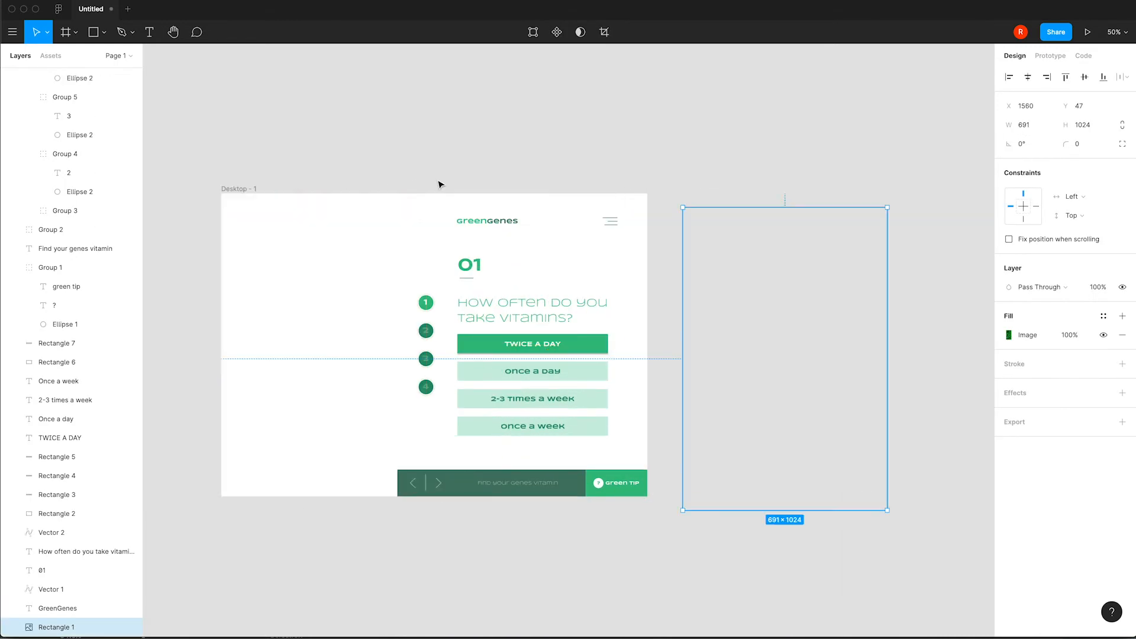
pyautogui.hotkey('ctrl', 'z')
pyautogui.click(244, 191)
pyautogui.moveTo(240, 192); pyautogui.dragTo(690, 200)
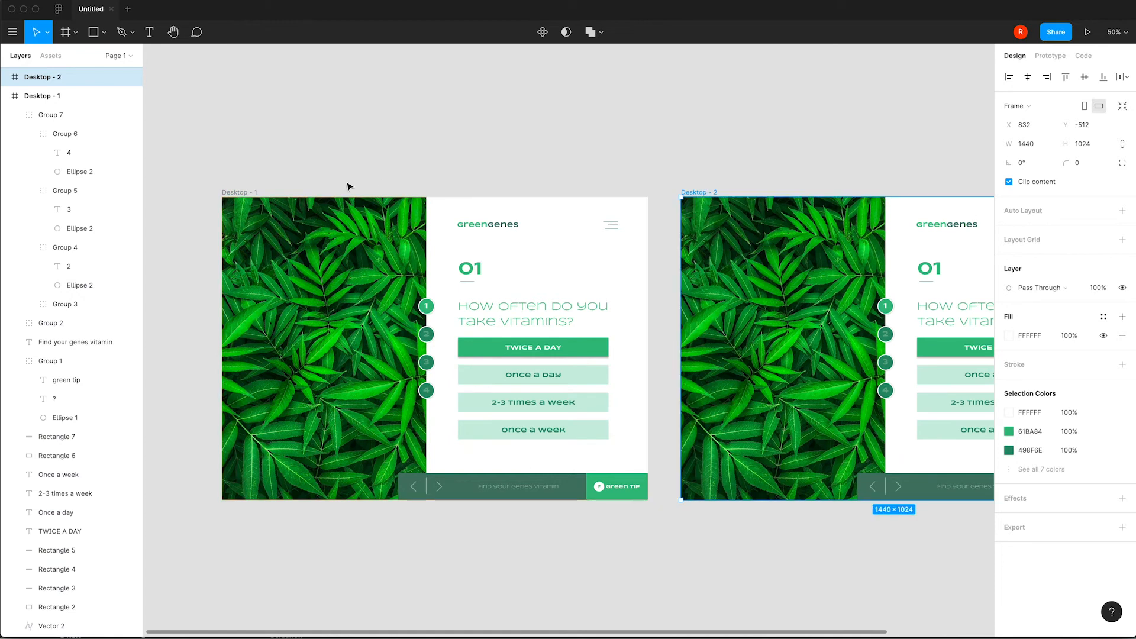
# - Rename the original frame as Question 1 and its copy as Question 2
pyautogui.click(244, 190)
pyautogui.hotkey('ctrl', 'r')
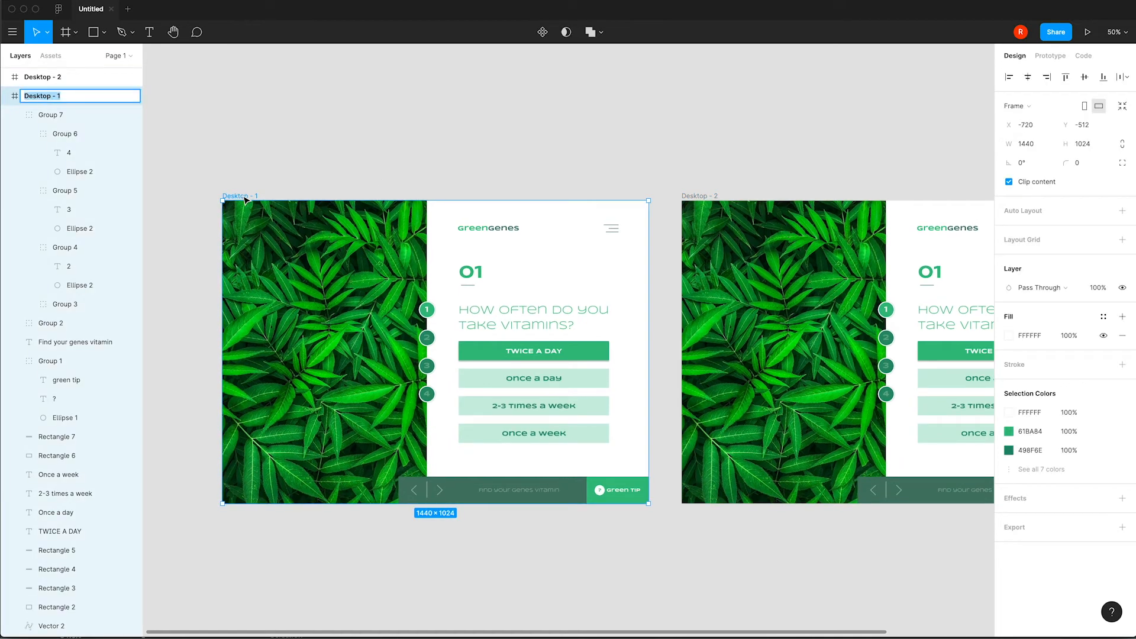
pyautogui.write('Quest')
pyautogui.click(710, 198)
pyautogui.hotkey('ctrl', 'r')
pyautogui.write('Question2')
pyautogui.press('Return')
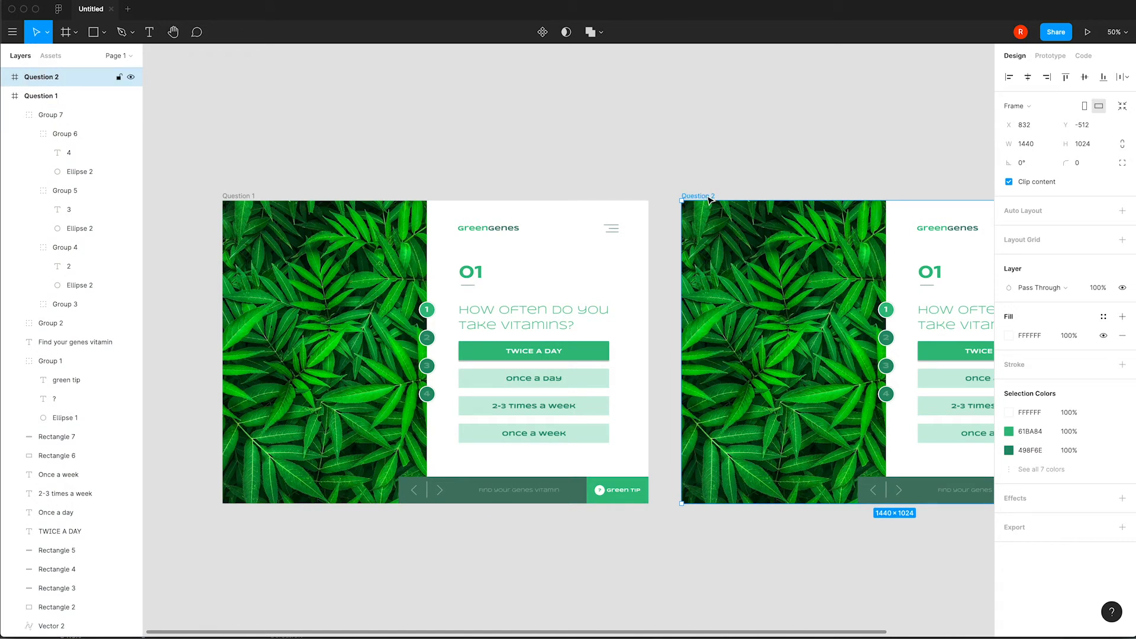
# - Change the large question number on the Question 2 frame to 02, keeping its original position
pyautogui.hscroll(5, 964, 314)
pyautogui.click(734, 273)
pyautogui.write('02')
pyautogui.click(752, 283)
pyautogui.moveTo(744, 265); pyautogui.dragTo(753, 275)
pyautogui.press('super+z')
pyautogui.click(809, 274)
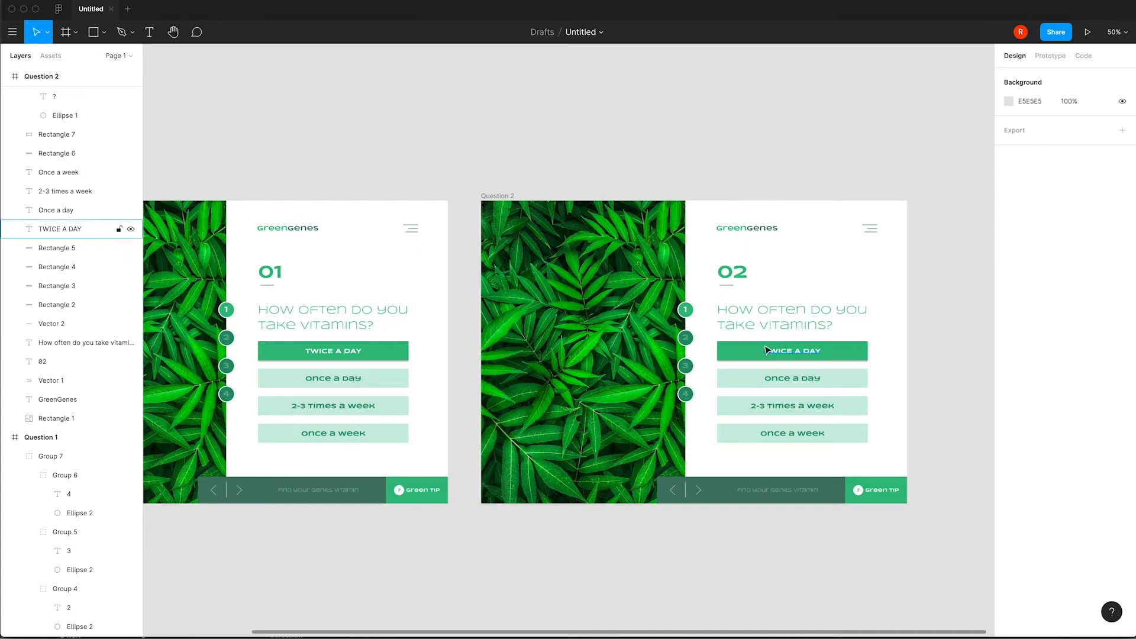
# - Replace the question text on the Question 2 frame with "Do you prefer gummies or tablets"
pyautogui.doubleClick(763, 316)
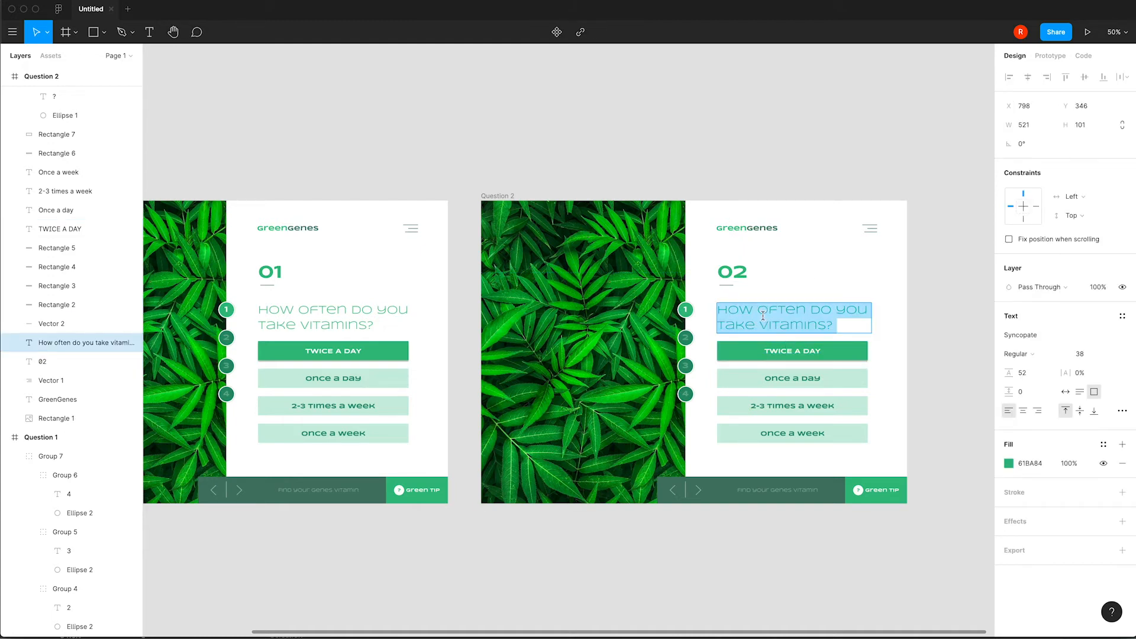
pyautogui.write('D')
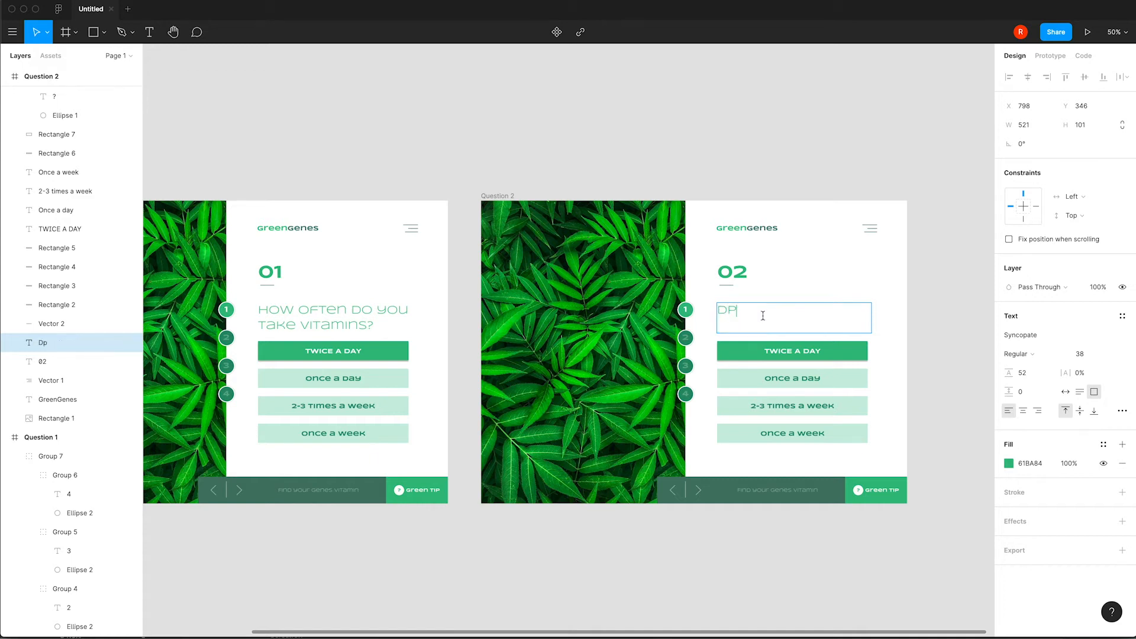
pyautogui.write('o you prefer gummie')
pyautogui.write('s or tab')
pyautogui.write('lets')
pyautogui.press('BackSpace')
pyautogui.write('ts')
pyautogui.press('Escape')
# - Widen the Question 2 text box to 558 and add a question mark at the end of the question
pyautogui.moveTo(876, 319); pyautogui.dragTo(882, 319)
pyautogui.doubleClick(876, 325)
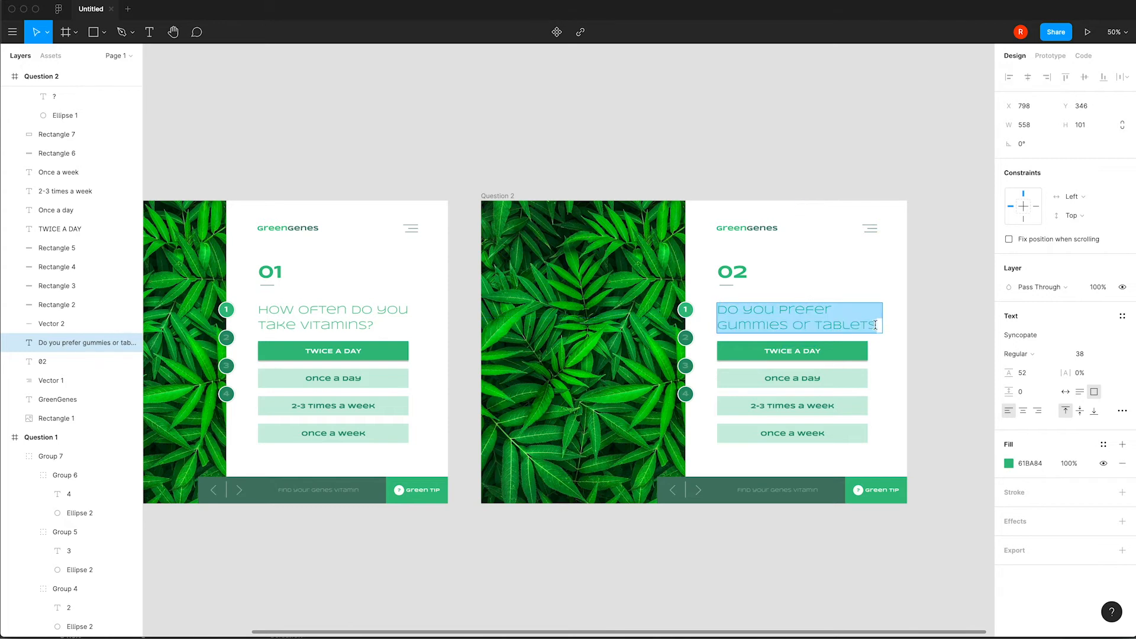
pyautogui.click(875, 325)
pyautogui.write('?')
pyautogui.press('Escape')
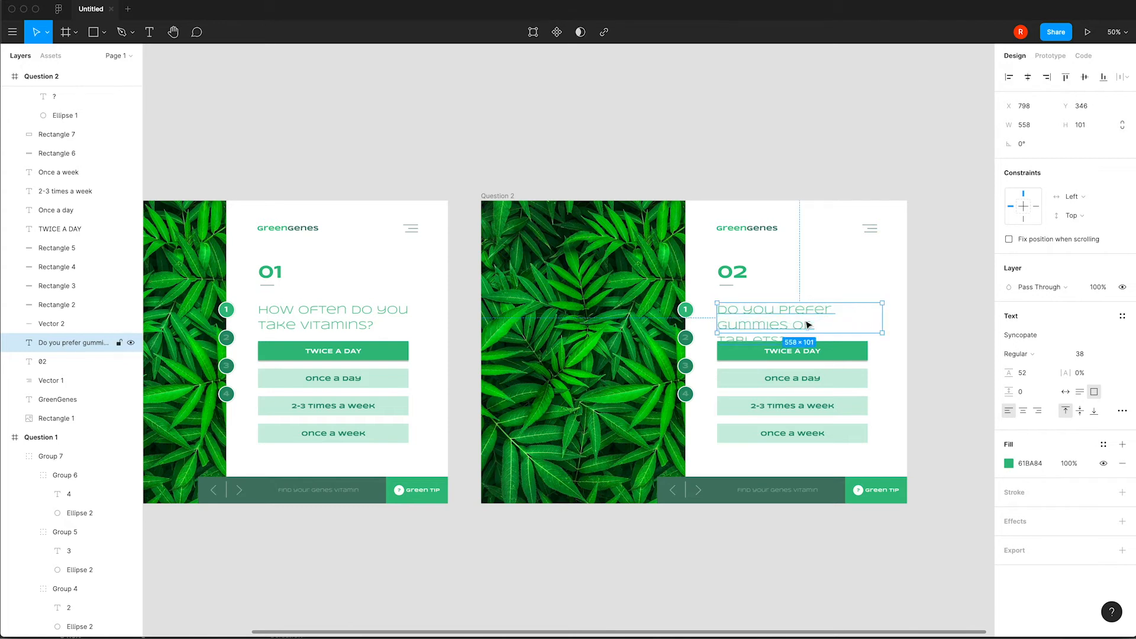
# - Shorten "tablets" to "tabs" in the Question 2 question text, keeping the question mark
pyautogui.doubleClick(753, 336)
pyautogui.click(755, 342)
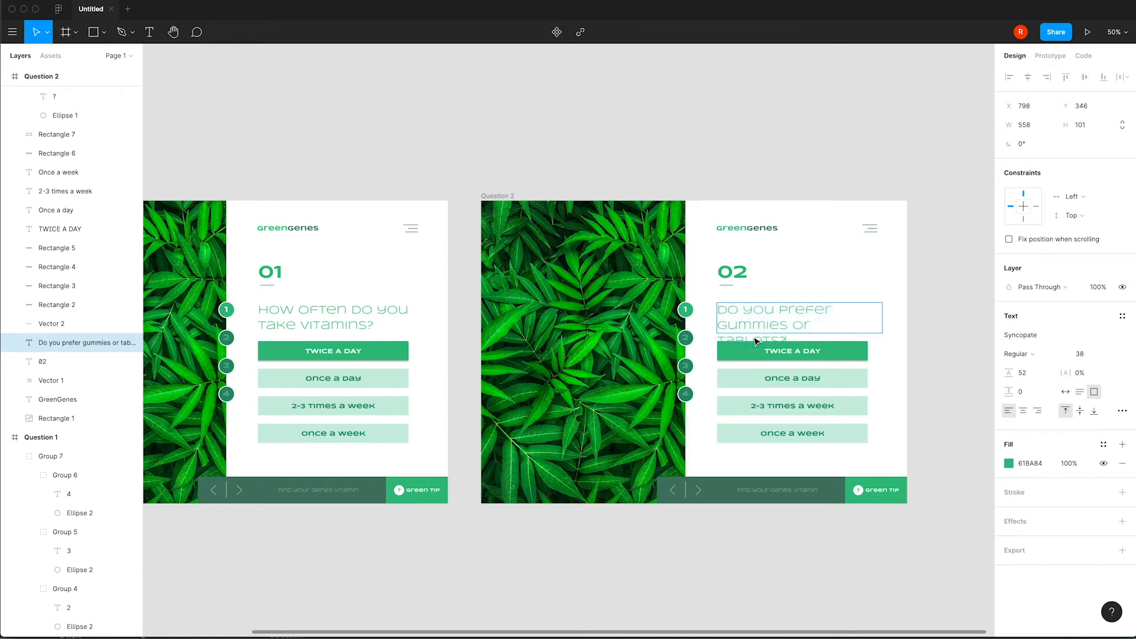
pyautogui.press('BackSpace')
pyautogui.press('BackSpace')
pyautogui.click(769, 290)
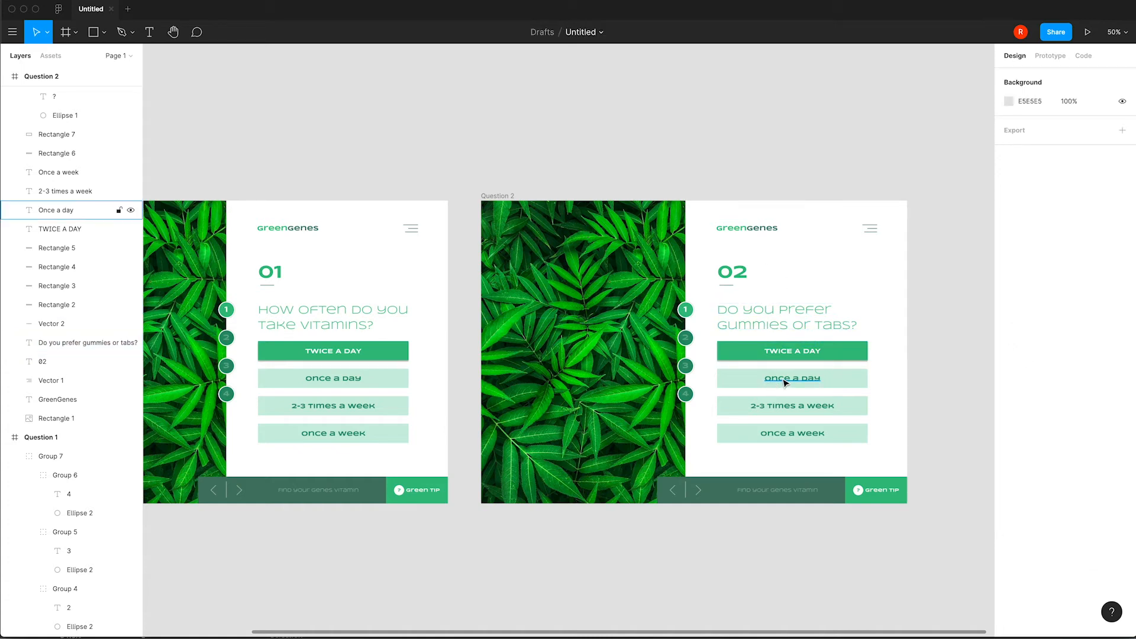
# - Change the first two answer labels on the Question 2 frame to "Gummies" and "Tabs"
pyautogui.doubleClick(780, 350)
pyautogui.write('Gummies')
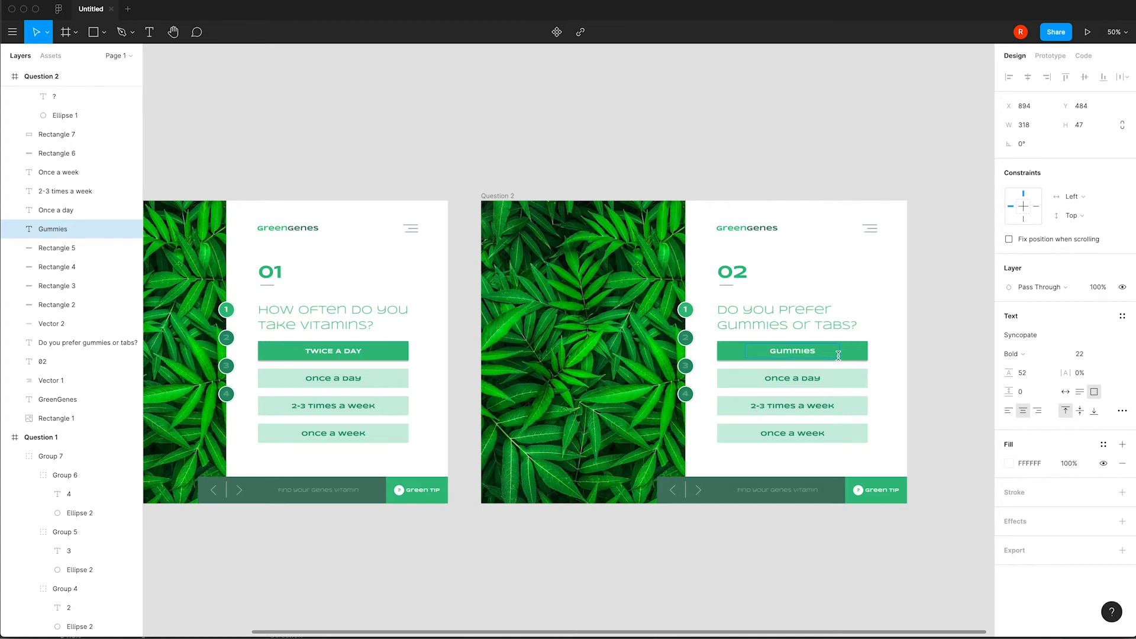
pyautogui.doubleClick(803, 376)
pyautogui.write('Tabs')
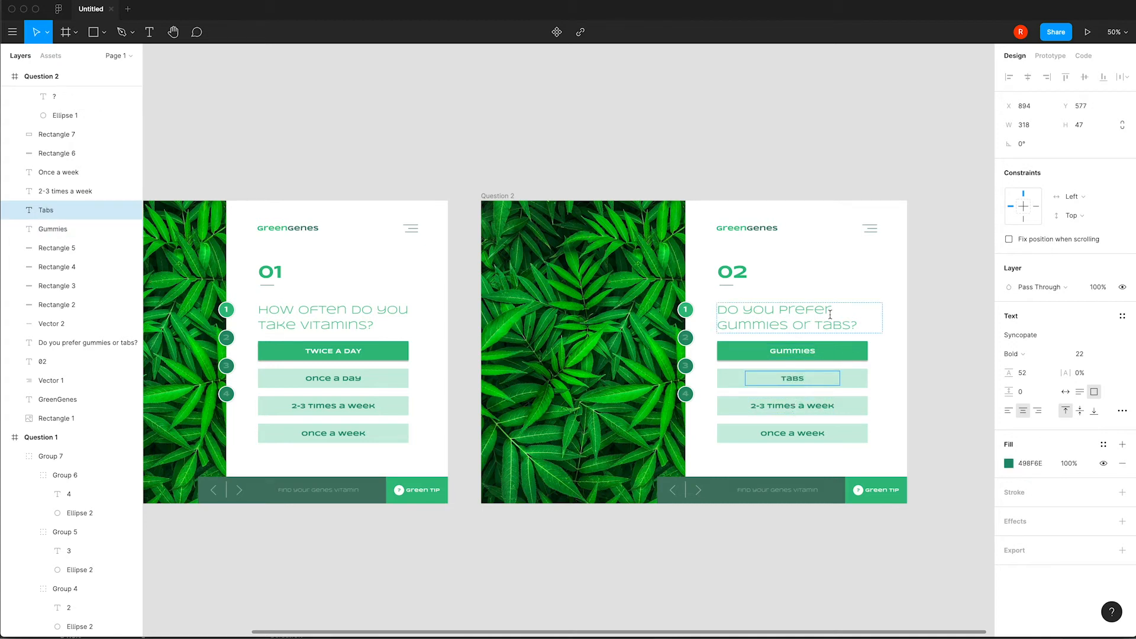
# - Replace the word "tabs" with "pills" in the Question 2 question text
pyautogui.doubleClick(841, 325)
pyautogui.press('BackSpace')
pyautogui.press('BackSpace')
pyautogui.press('BackSpace')
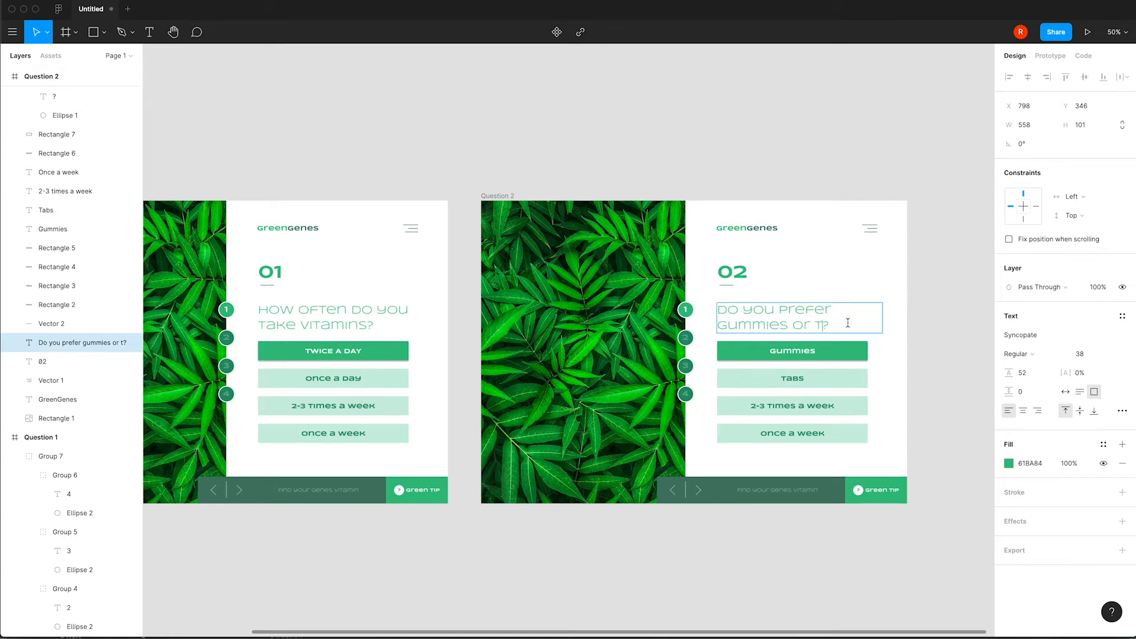
pyautogui.write('pills')
# - Change the second answer label on the Question 2 frame to "pills" and the third to "other"
pyautogui.doubleClick(790, 378)
pyautogui.write('pill')
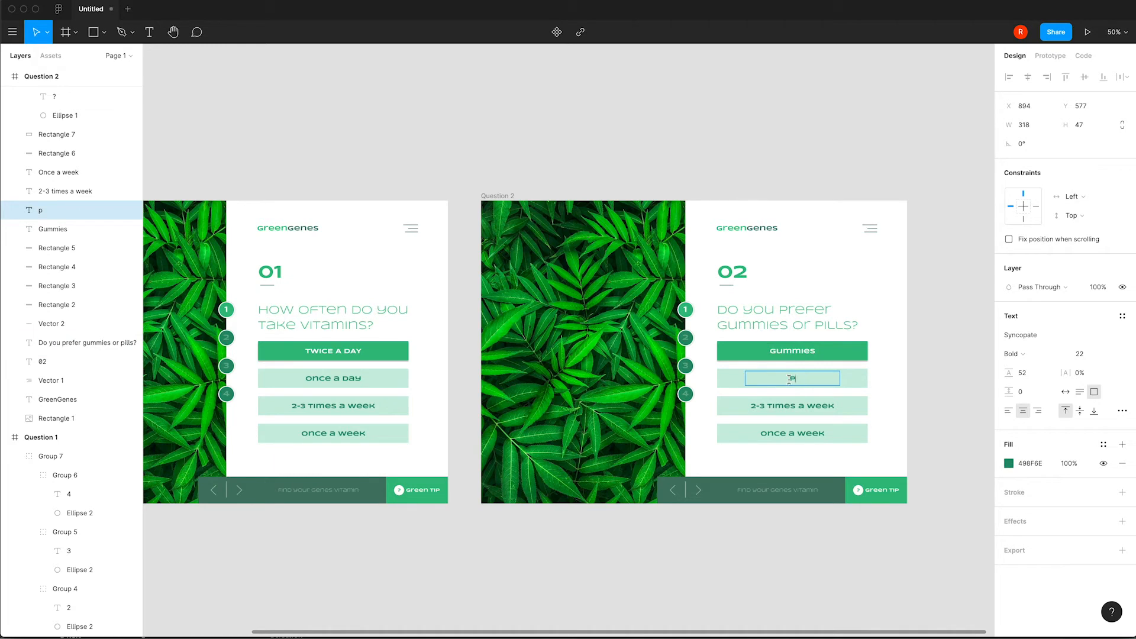
pyautogui.doubleClick(802, 406)
pyautogui.write('p')
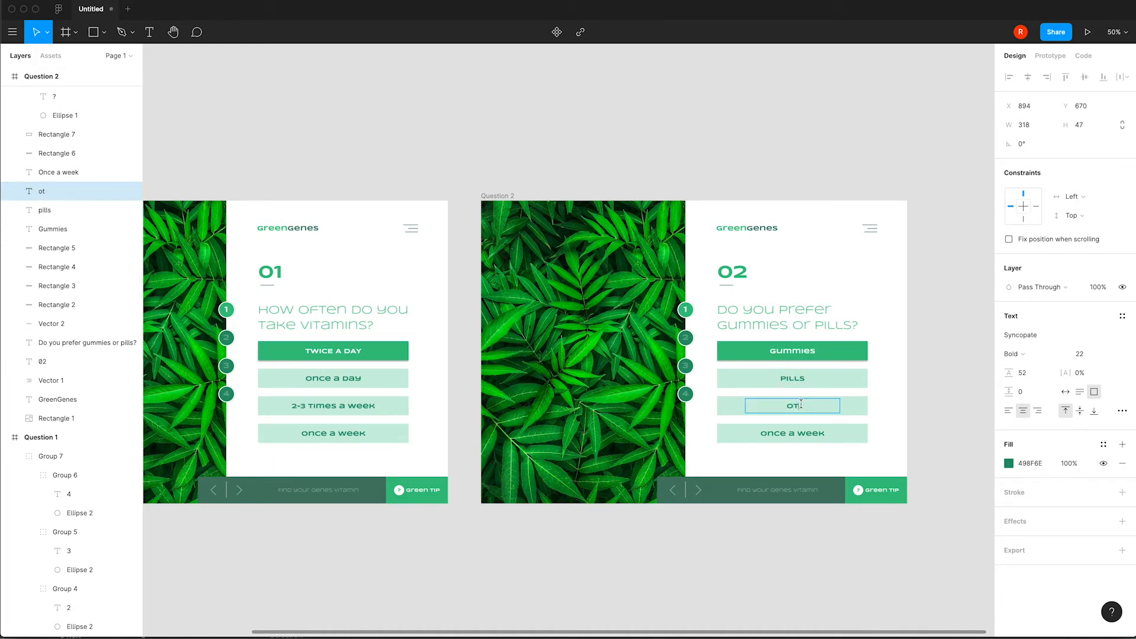
pyautogui.press('Escape')
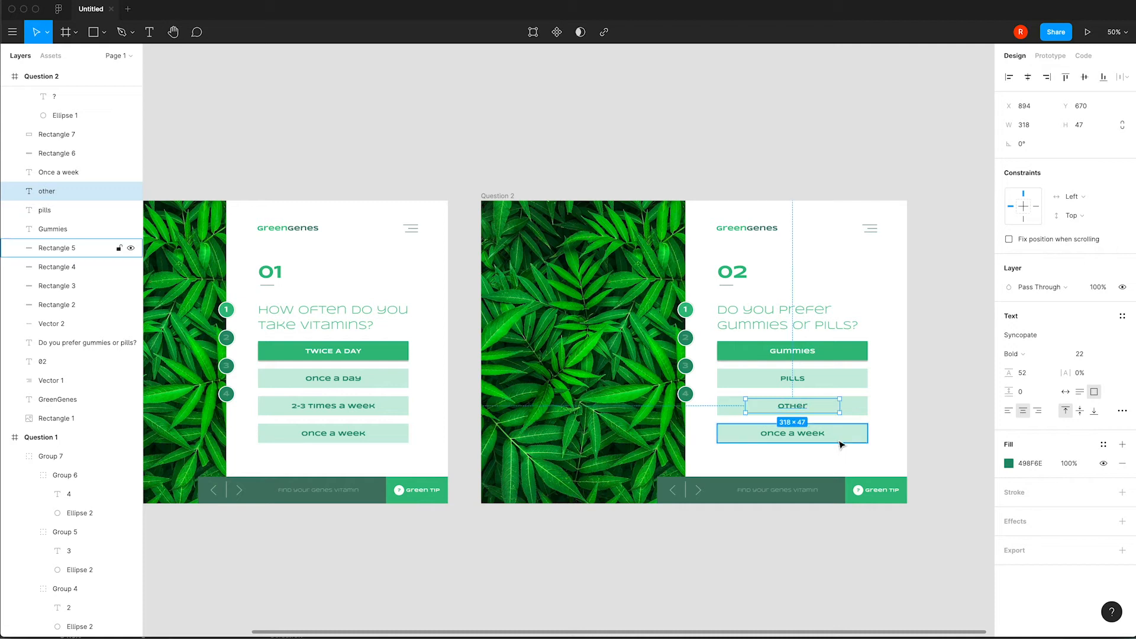
# - Delete the fourth answer's button rectangle and its "Once a week" label from the Question 2 frame
pyautogui.click(834, 441)
pyautogui.press('Delete')
pyautogui.click(823, 438)
pyautogui.press('Delete')
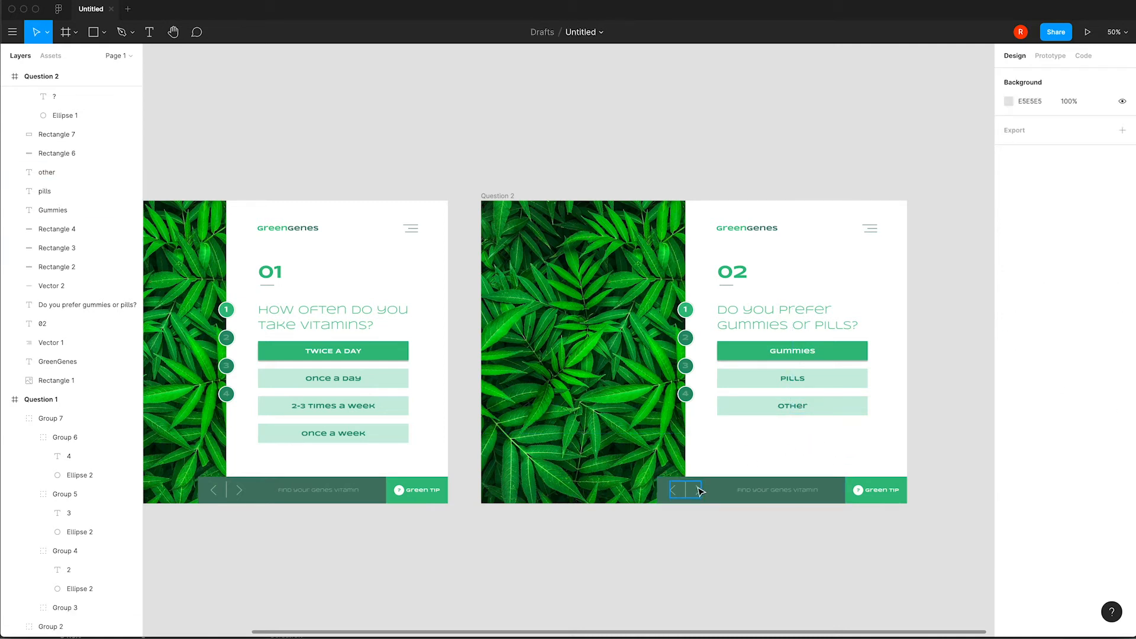
pyautogui.click(675, 493)
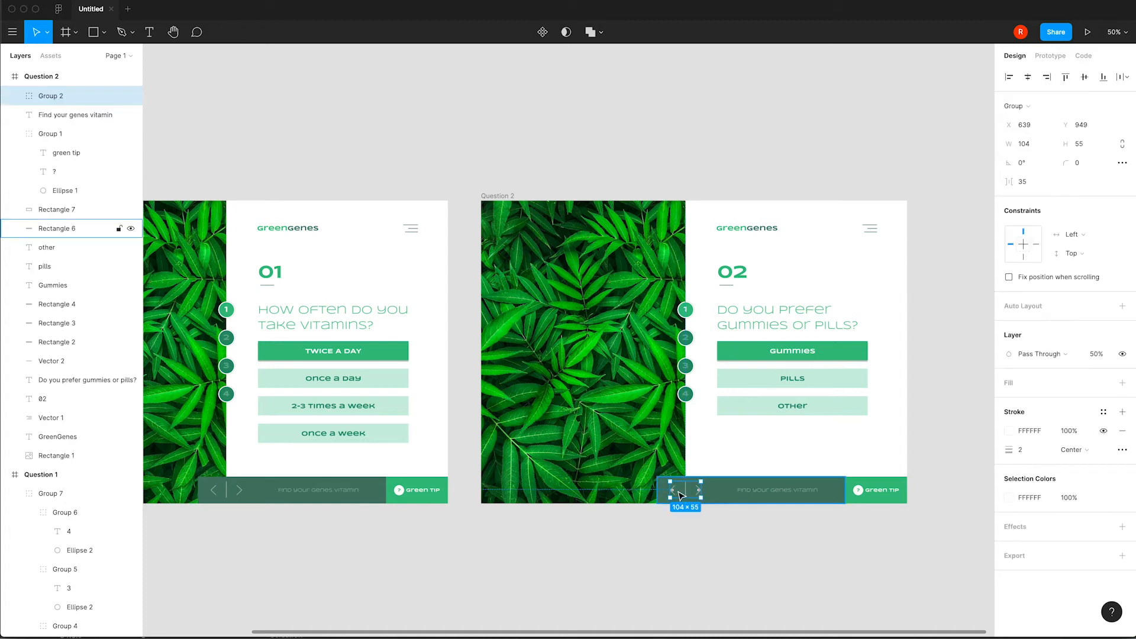
pyautogui.click(710, 470)
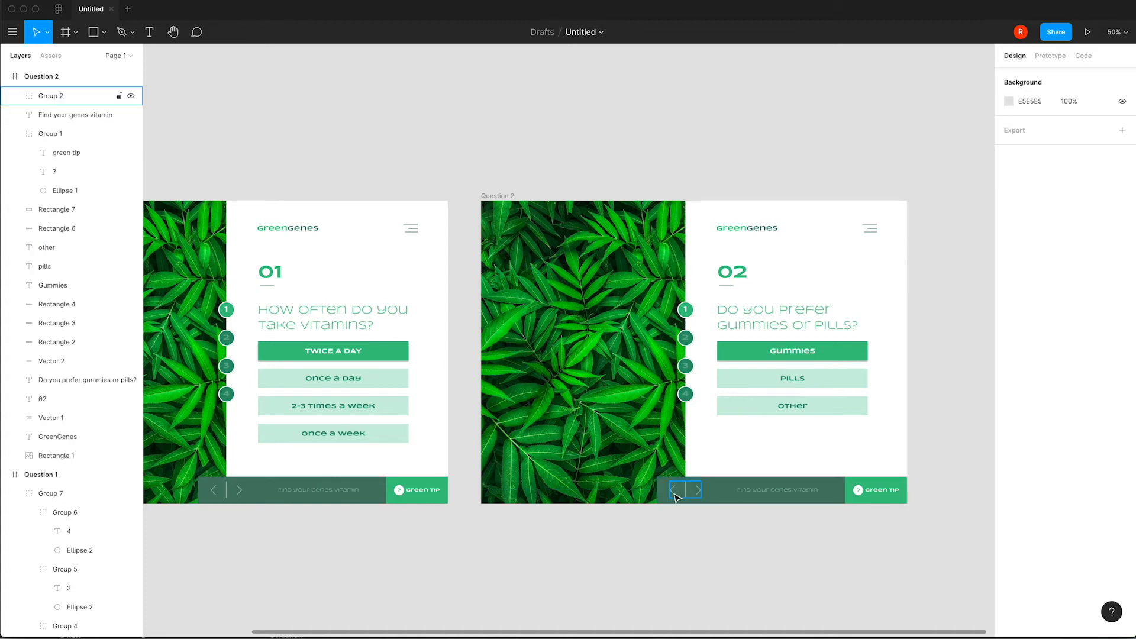
pyautogui.press('super+equal')
pyautogui.scroll(-5, 679, 502)
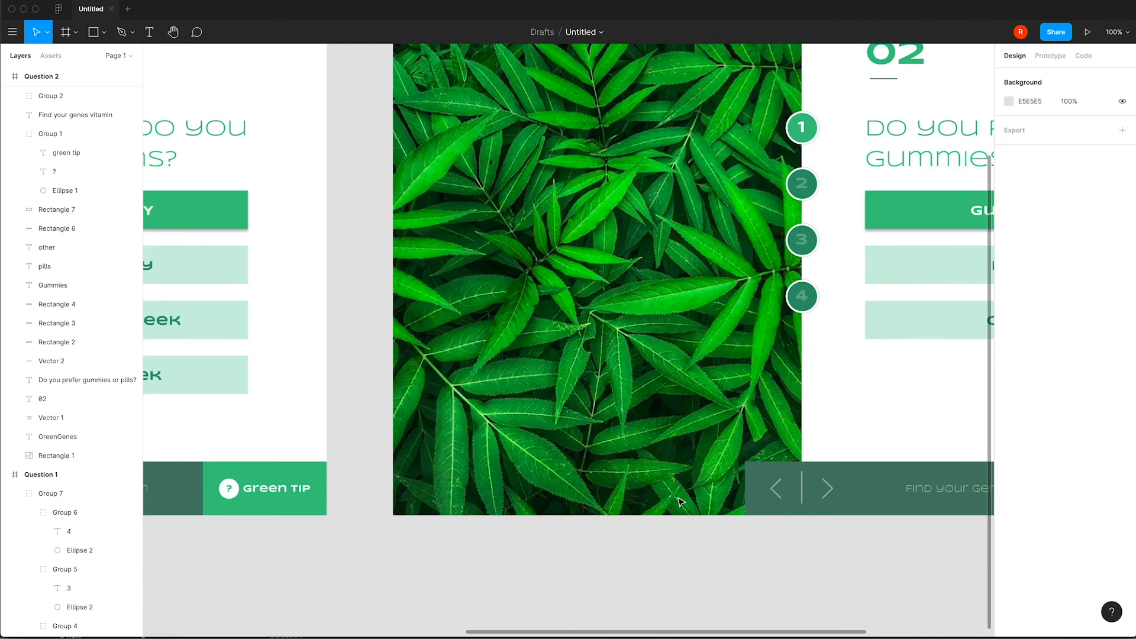
pyautogui.hscroll(3, 679, 502)
pyautogui.doubleClick(692, 499)
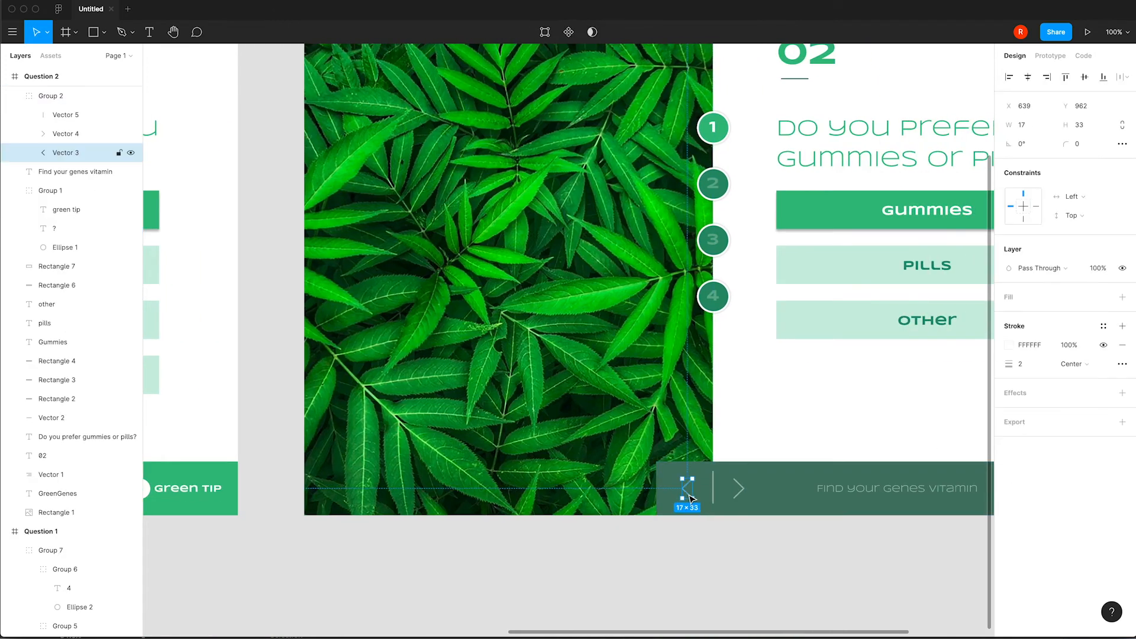
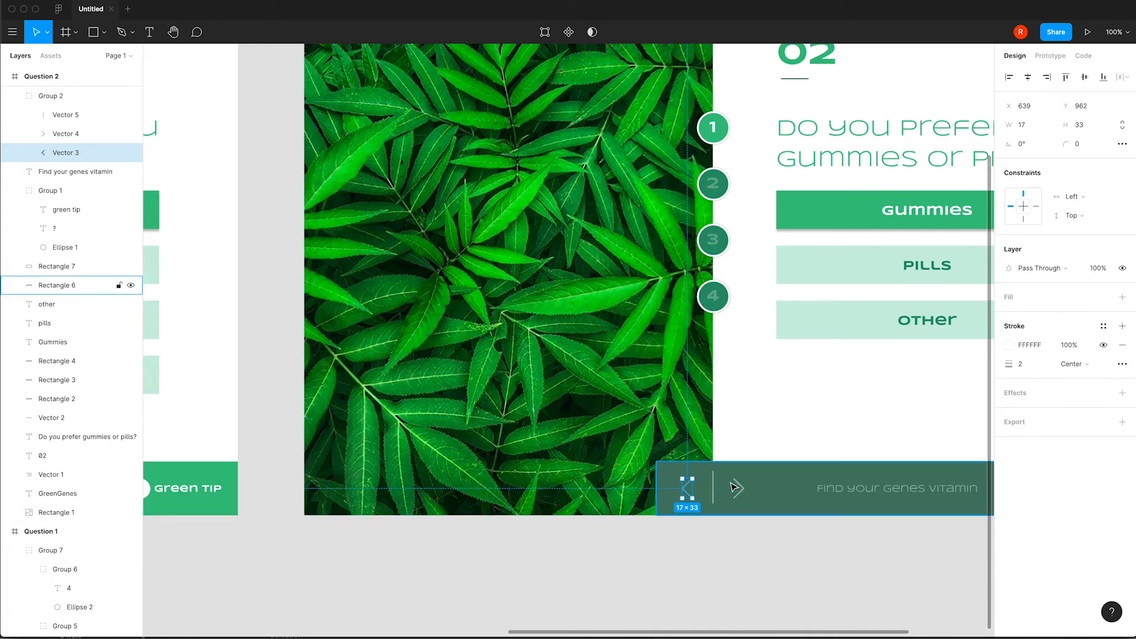
pyautogui.doubleClick(687, 489)
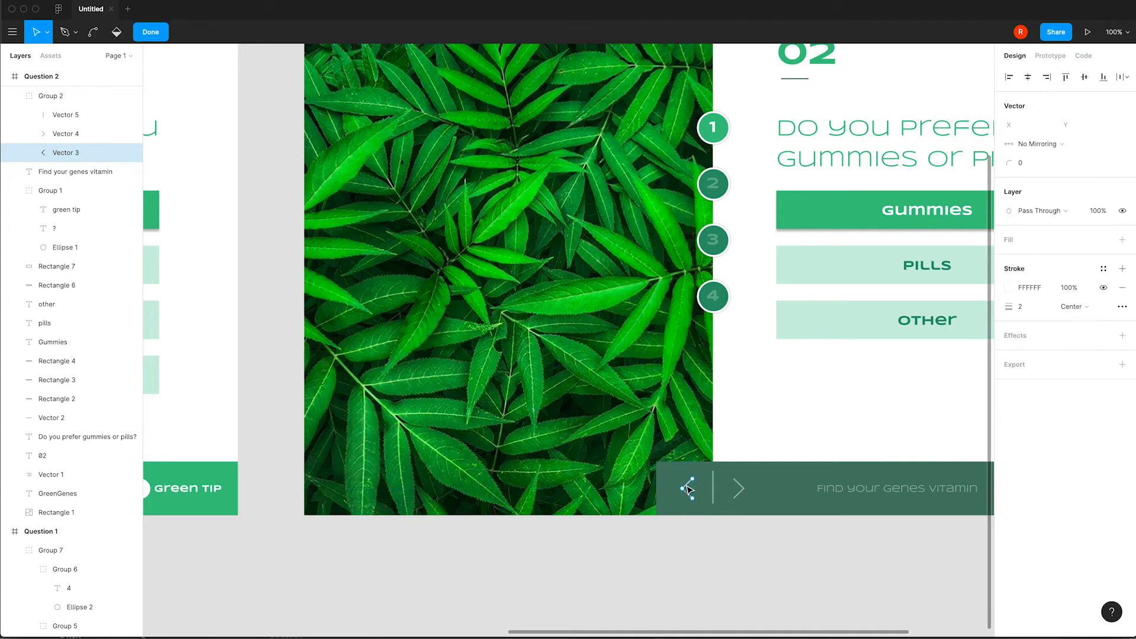
pyautogui.press('Escape')
pyautogui.press('Escape')
# - Set the opacity of the navigation arrows group in the Question 2 footer bar to 100%
pyautogui.click(738, 486)
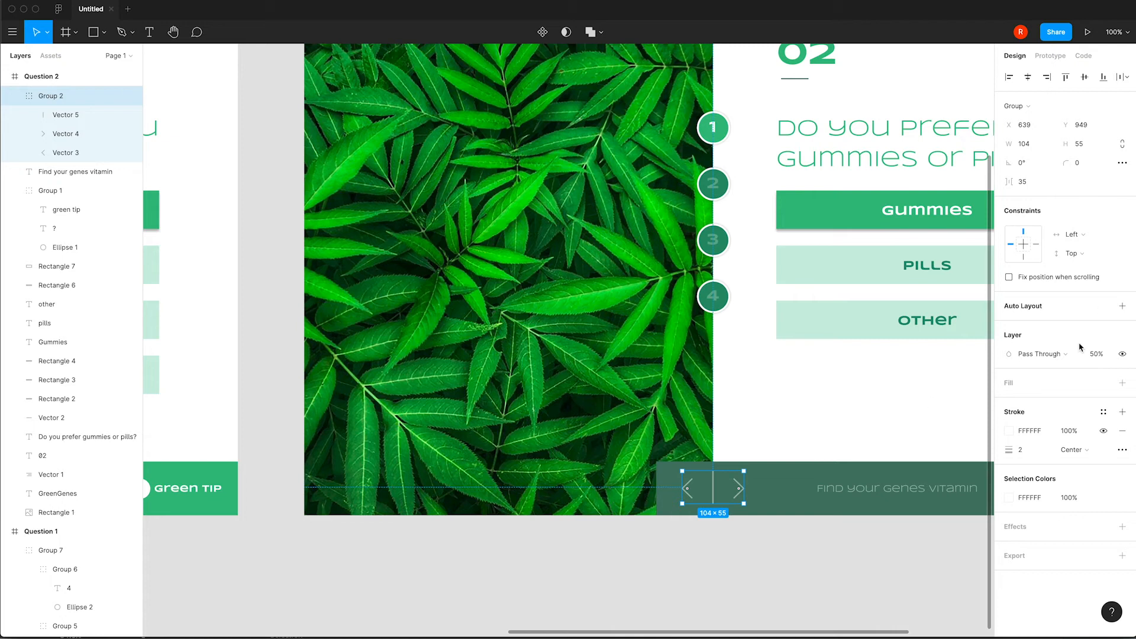
pyautogui.click(1096, 354)
pyautogui.write('100')
pyautogui.press('Return')
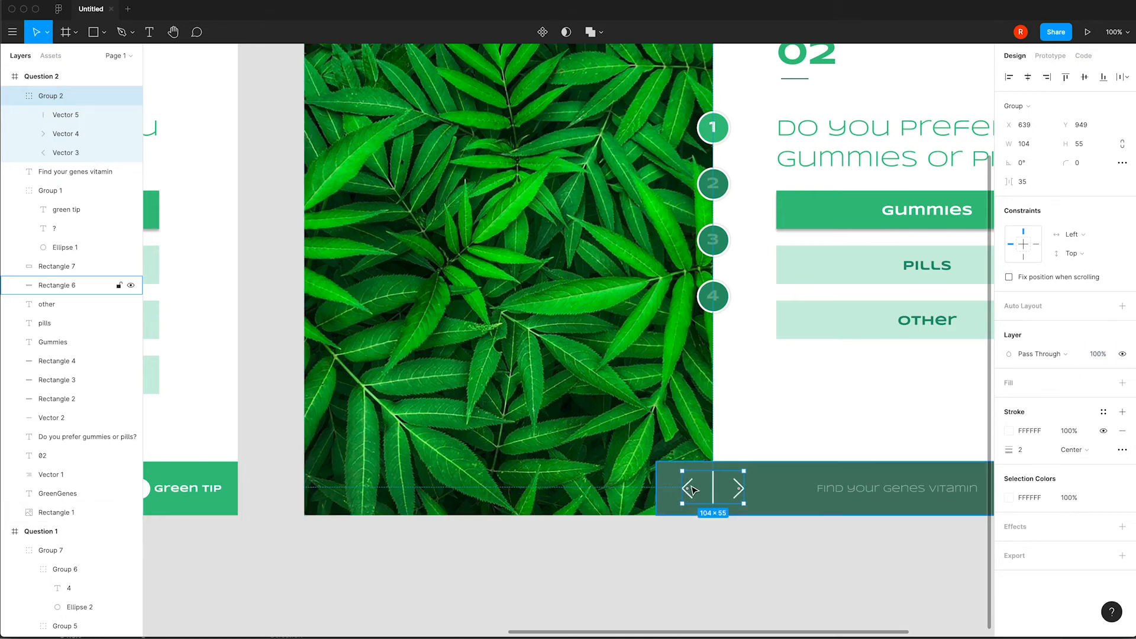
# - Set the layer opacity of the forward arrow and the divider line in the Question 2 footer to 50%
pyautogui.doubleClick(693, 488)
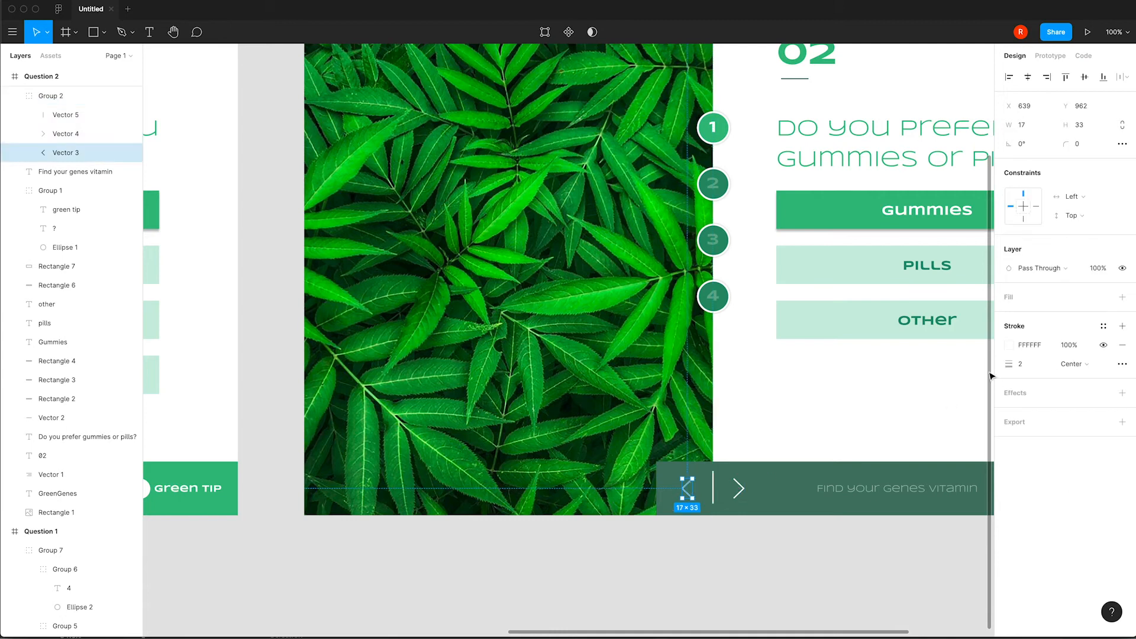
pyautogui.click(738, 488)
pyautogui.keyDown('shift'); pyautogui.click(713, 489); pyautogui.keyUp('shift')
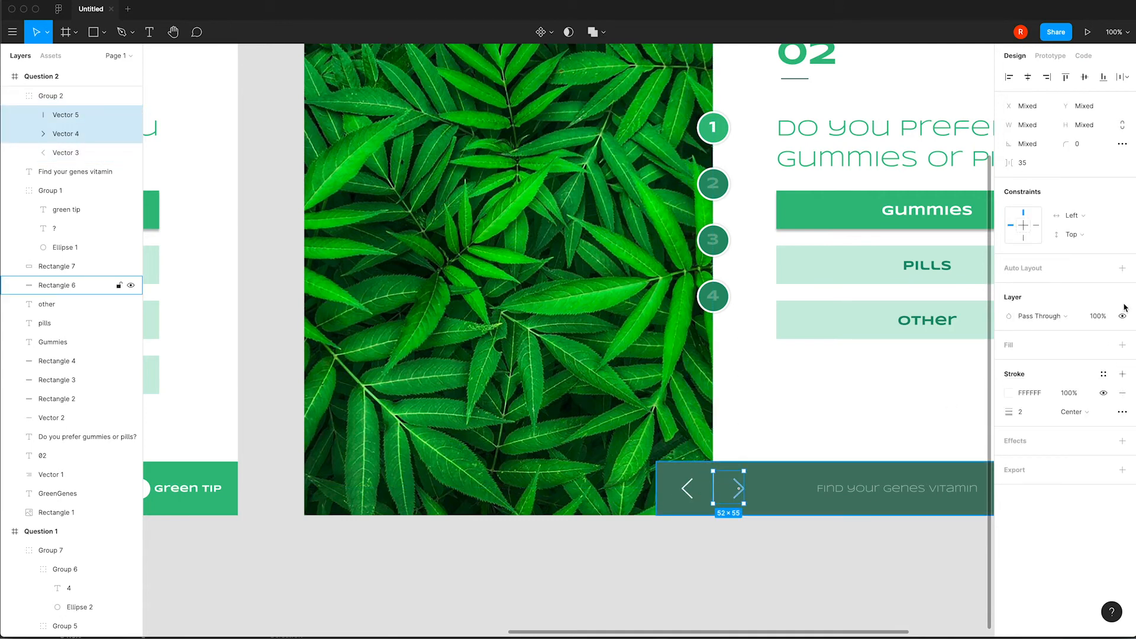
pyautogui.click(1100, 316)
pyautogui.write('50')
pyautogui.press('Return')
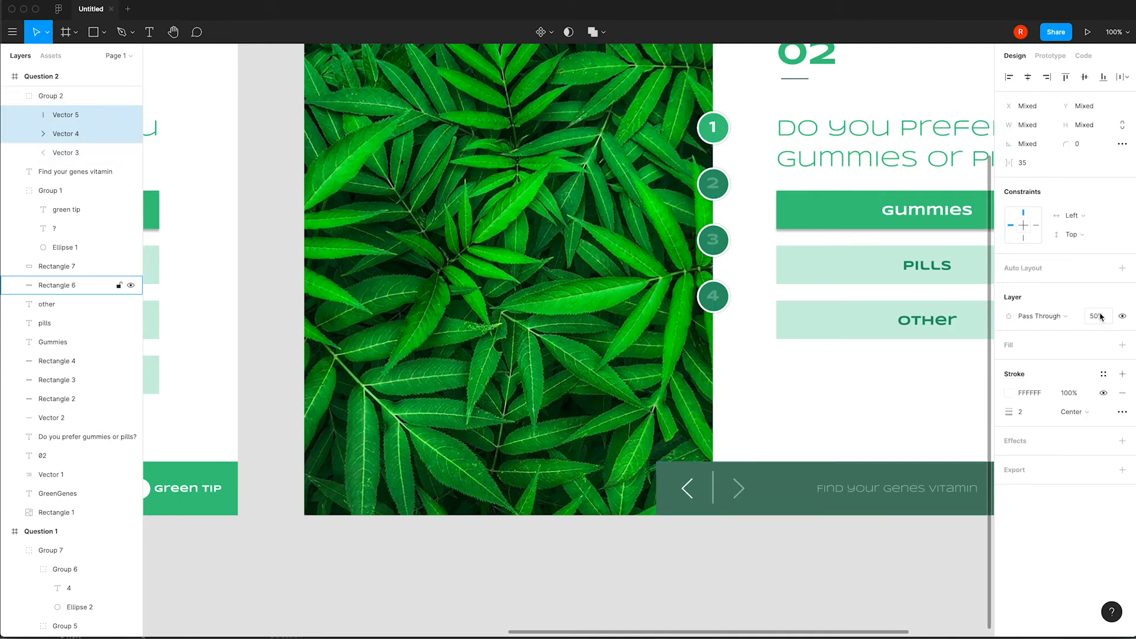
pyautogui.click(870, 373)
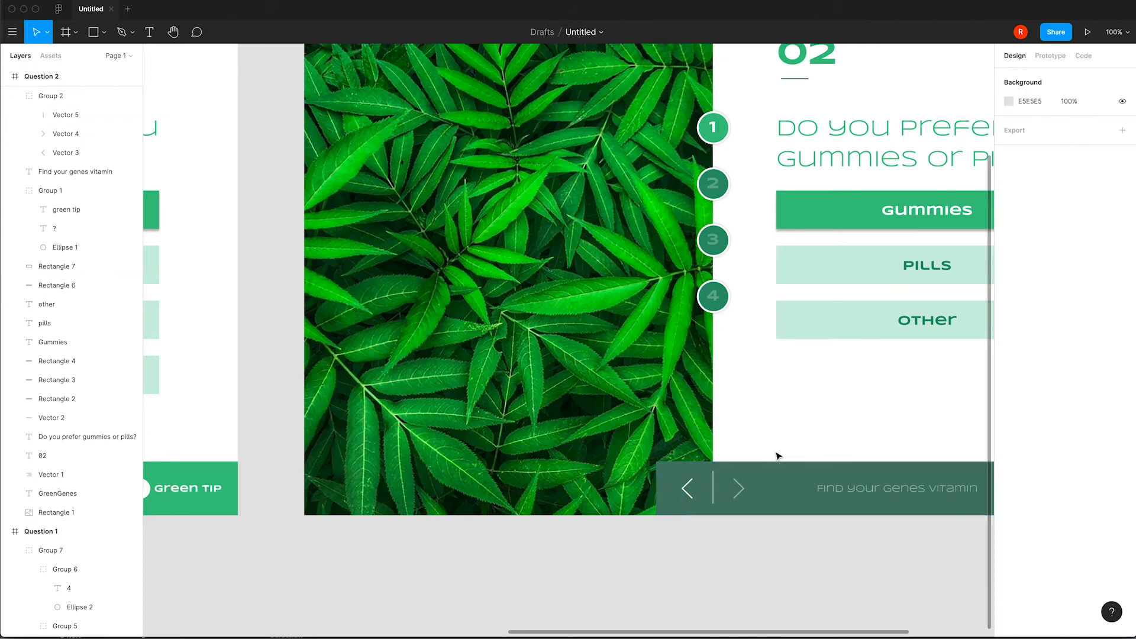
# - Recolour the circle of marker 2 on the Question 2 frame to the document green 61BA84
pyautogui.hotkey('ctrl', '-')
pyautogui.scroll(2, 807, 465)
pyautogui.hscroll(1, 807, 464)
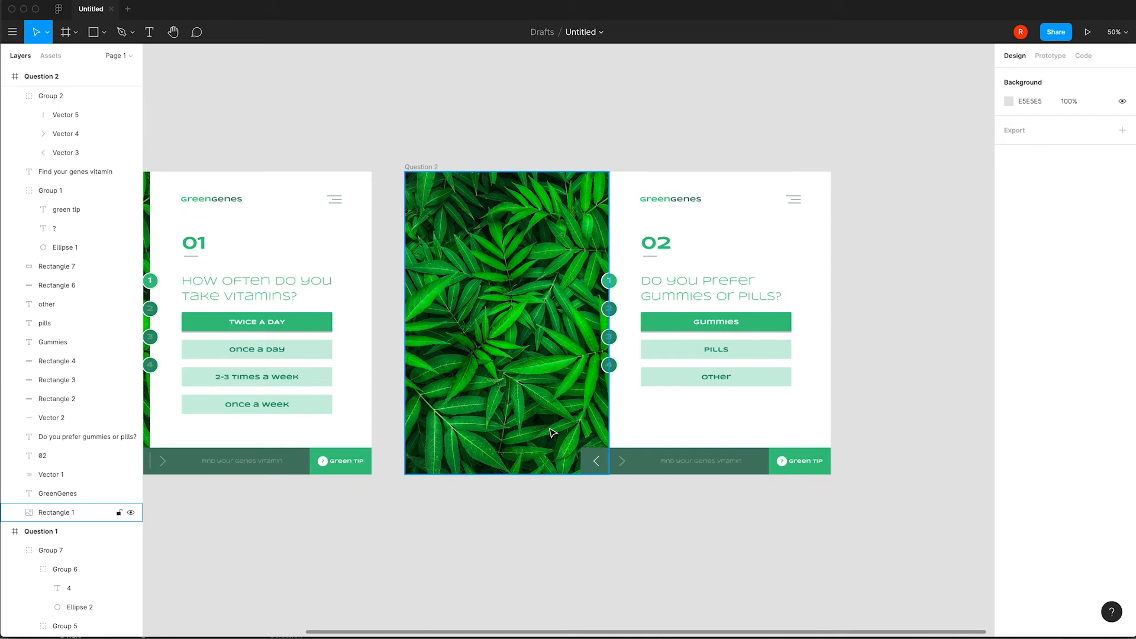
pyautogui.hotkey('ctrl', '+')
pyautogui.hscroll(2, 621, 302)
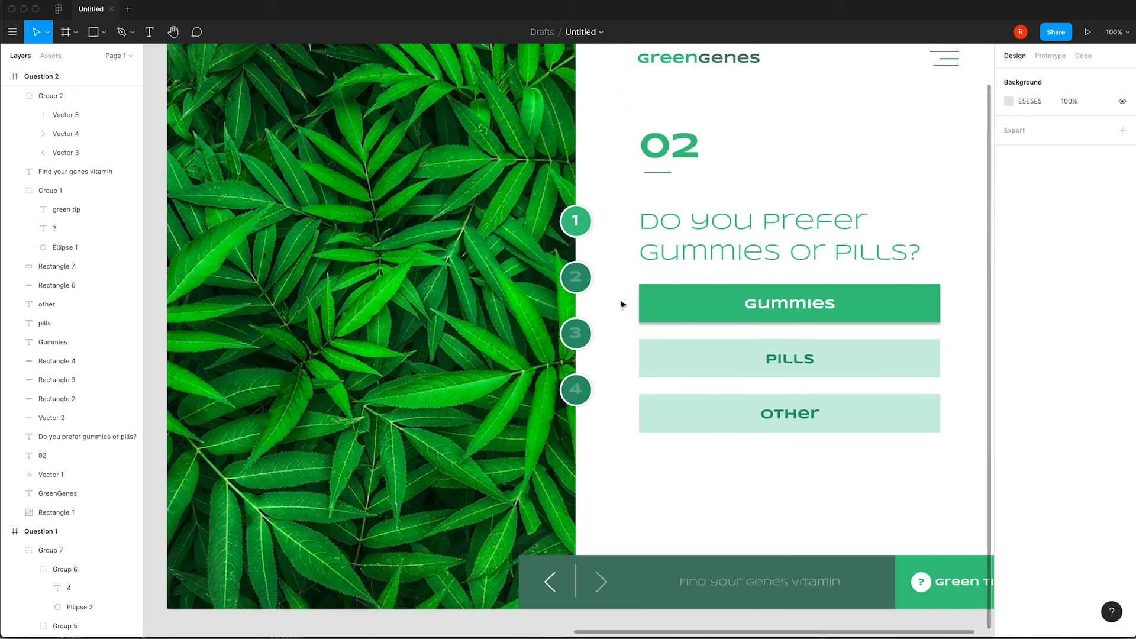
pyautogui.click(580, 269)
pyautogui.doubleClick(577, 277)
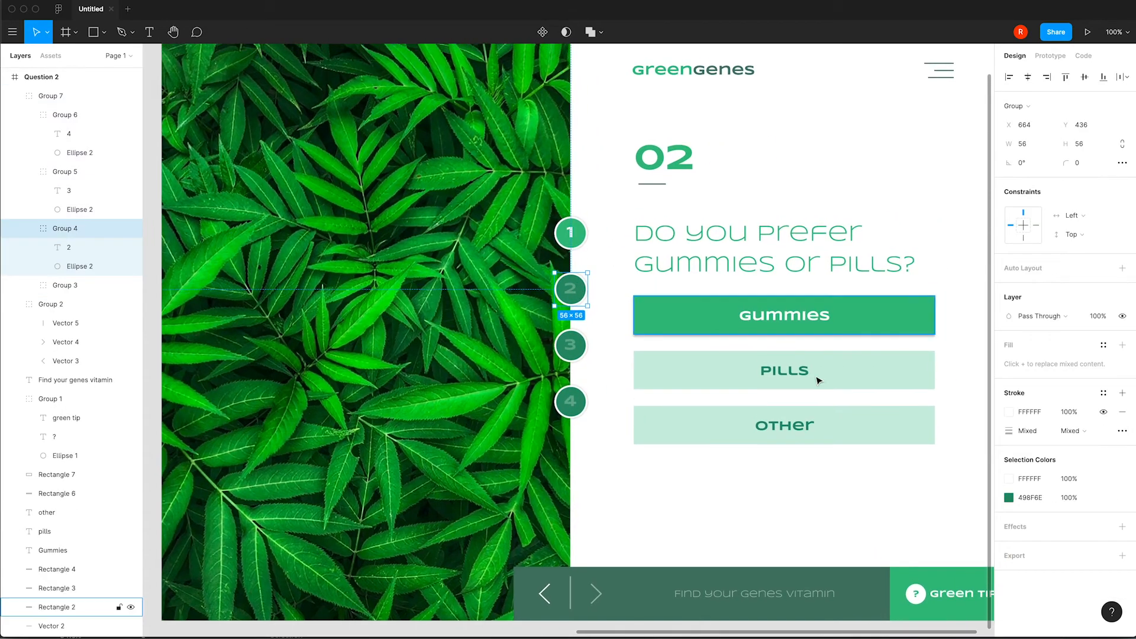
pyautogui.click(1009, 501)
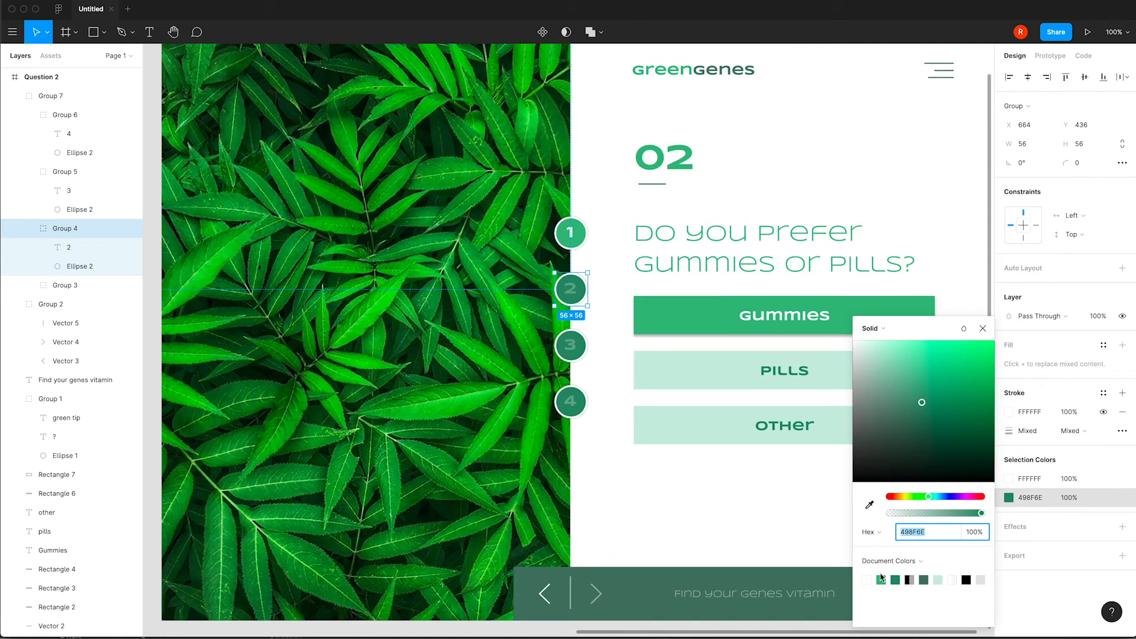
pyautogui.click(881, 579)
# - Set the layer opacity of the number in marker 2 on the Question 2 frame to 100%
pyautogui.click(572, 290)
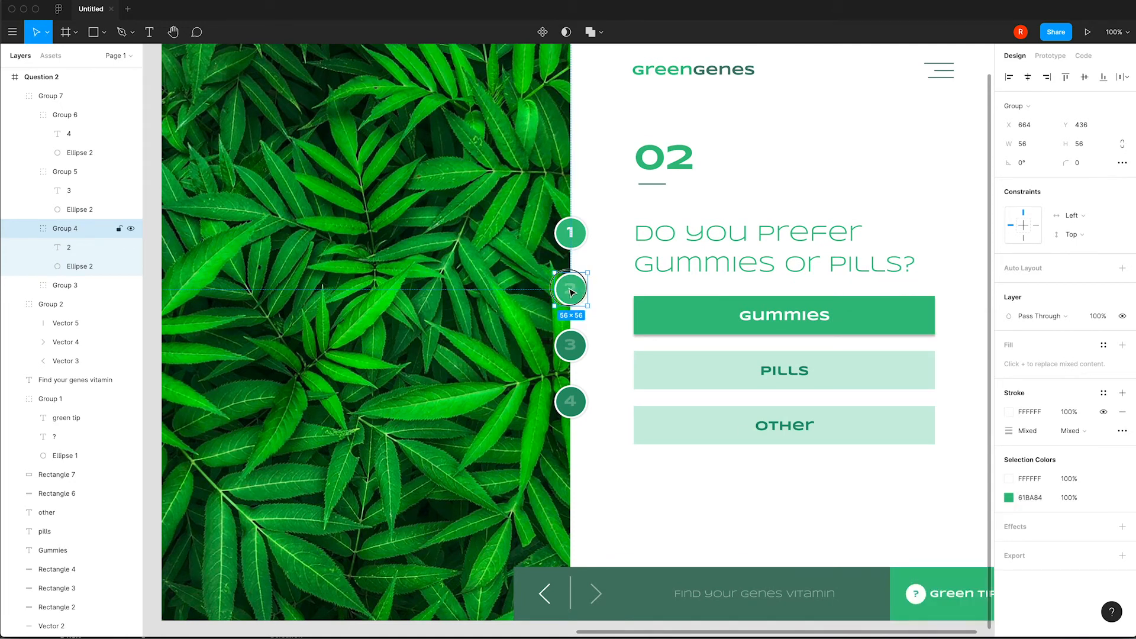
pyautogui.doubleClick(572, 290)
pyautogui.click(1096, 268)
pyautogui.write('100')
pyautogui.press('Return')
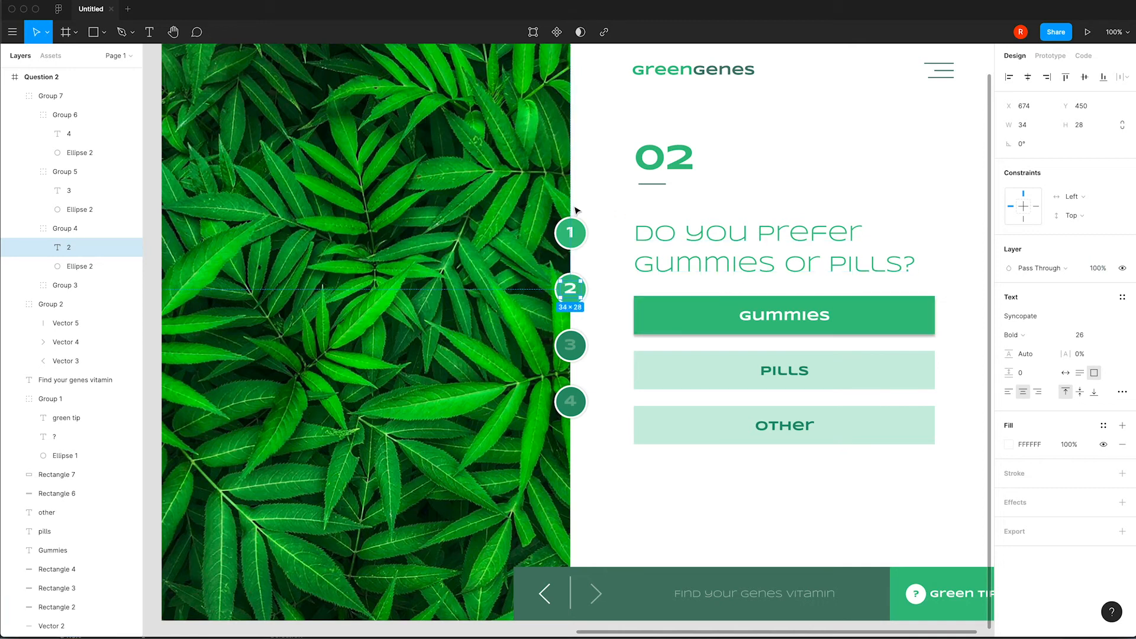
# - Set the layer opacity of the number in marker 1 on the Question 2 frame to 25%
pyautogui.doubleClick(576, 231)
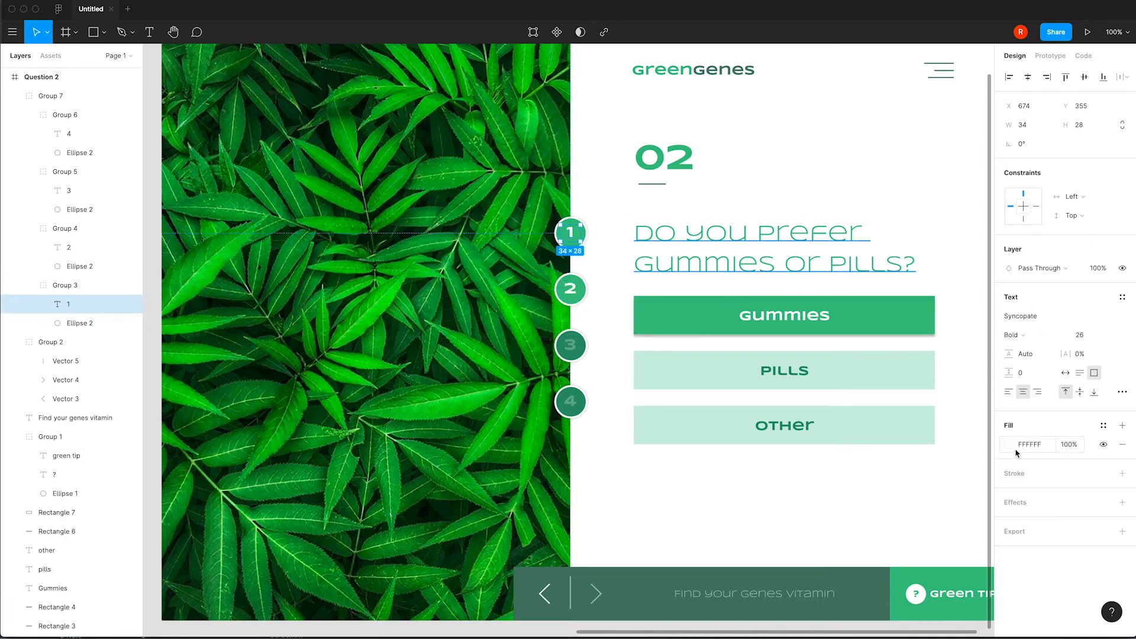
pyautogui.click(1096, 270)
pyautogui.write('25')
pyautogui.press('Return')
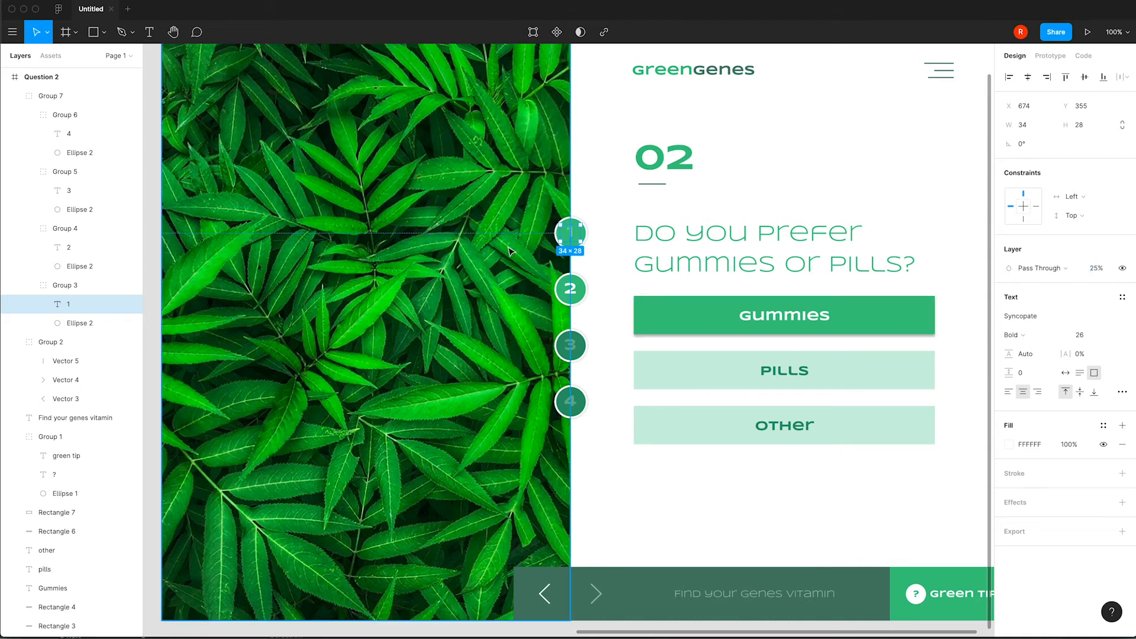
pyautogui.press('Escape')
# - Recolour the circle of marker 1 on the Question 2 frame to the document's darker green
pyautogui.click(585, 238)
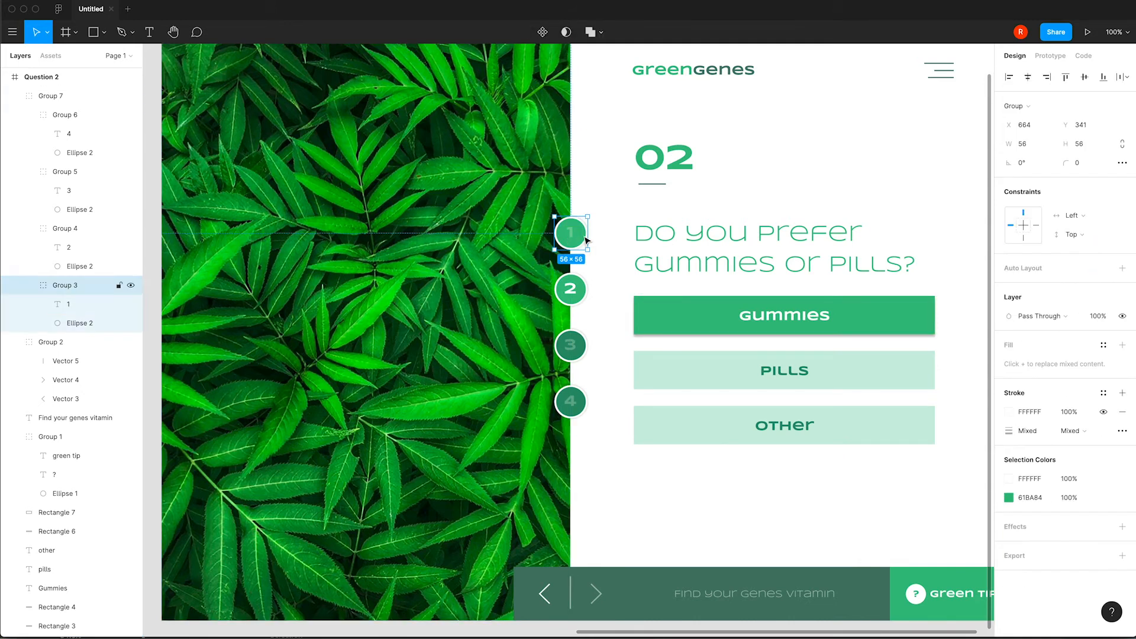
pyautogui.click(1011, 498)
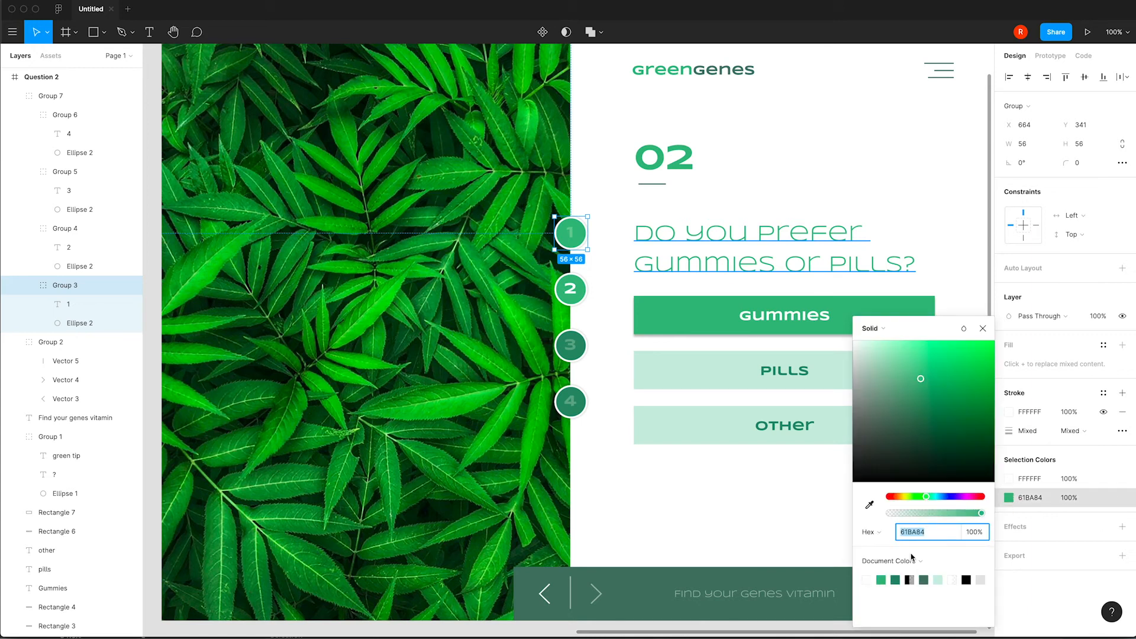
pyautogui.click(611, 240)
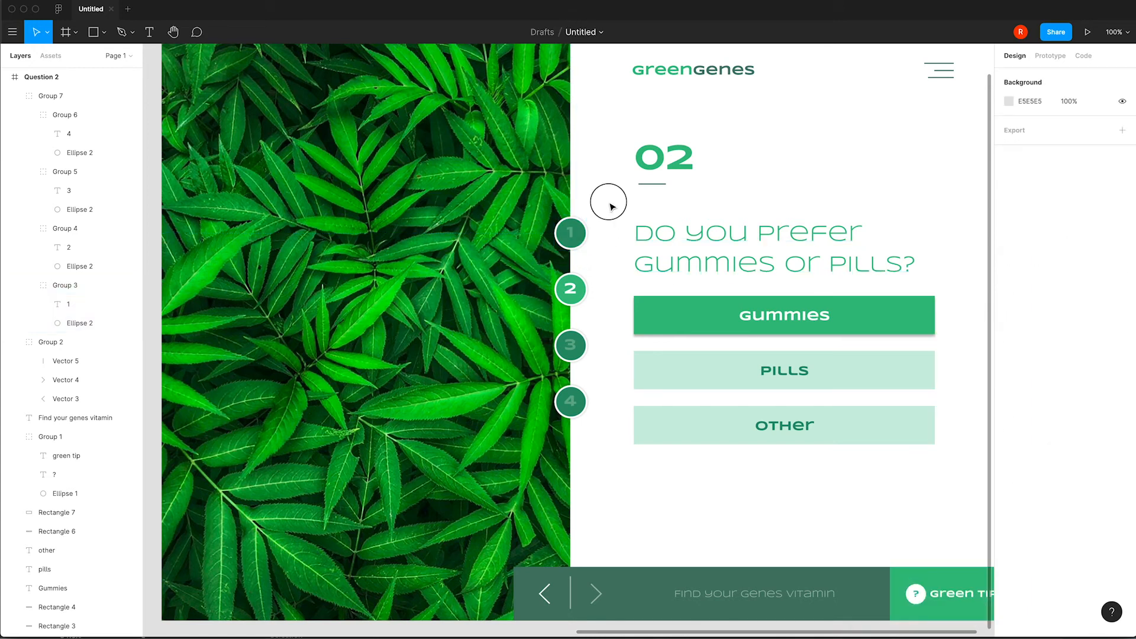
# - Replace the leaf photo on the Question 2 frame with irina-iriser--FnGodn23_c-unsplash.jpg from the assets folder
pyautogui.hotkey('ctrl', '-')
pyautogui.hscroll(-1, 570, 248)
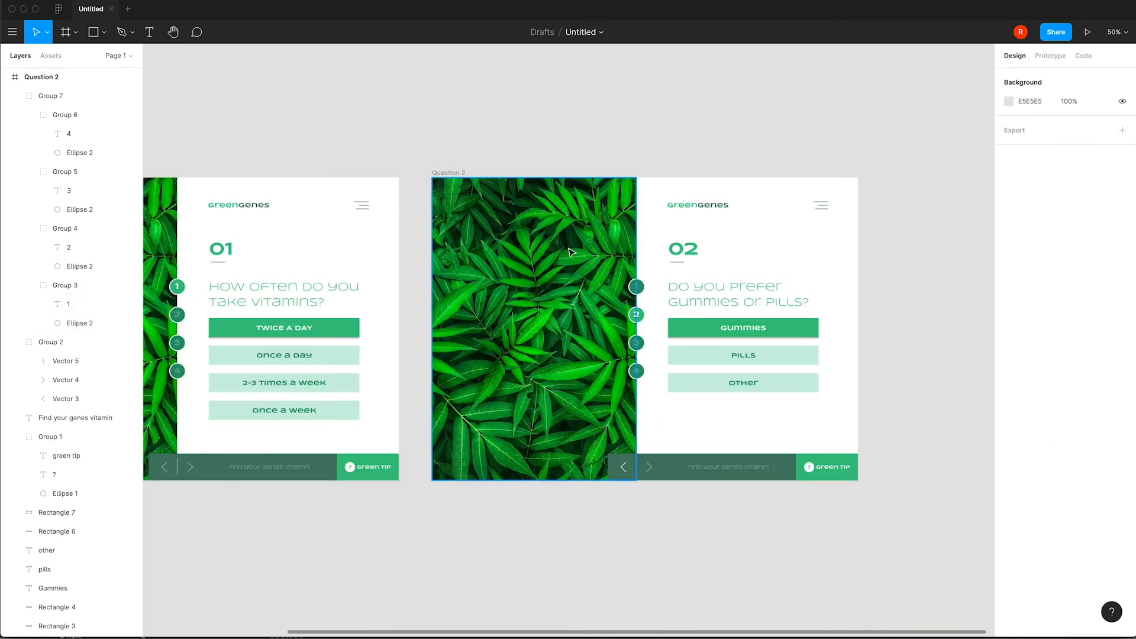
pyautogui.doubleClick(569, 248)
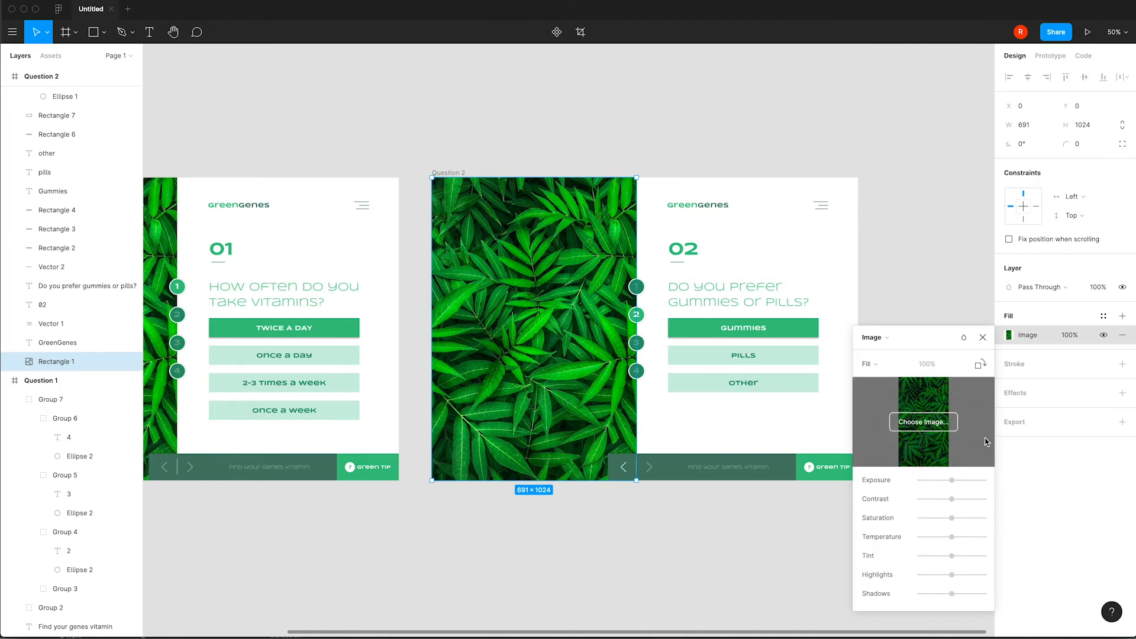
pyautogui.click(932, 424)
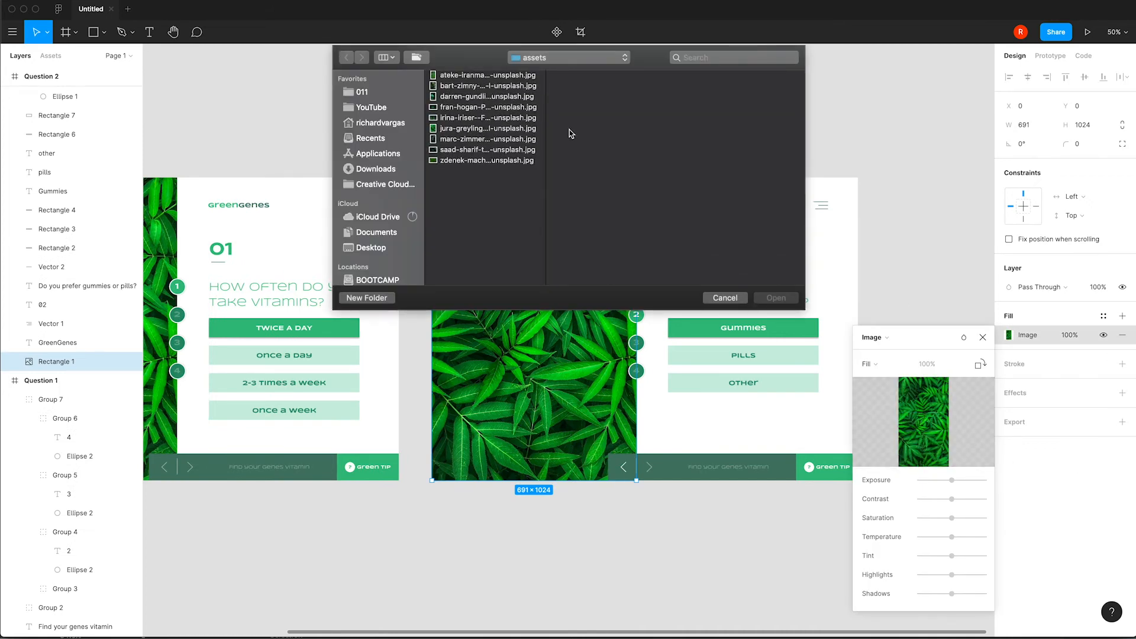
pyautogui.click(503, 118)
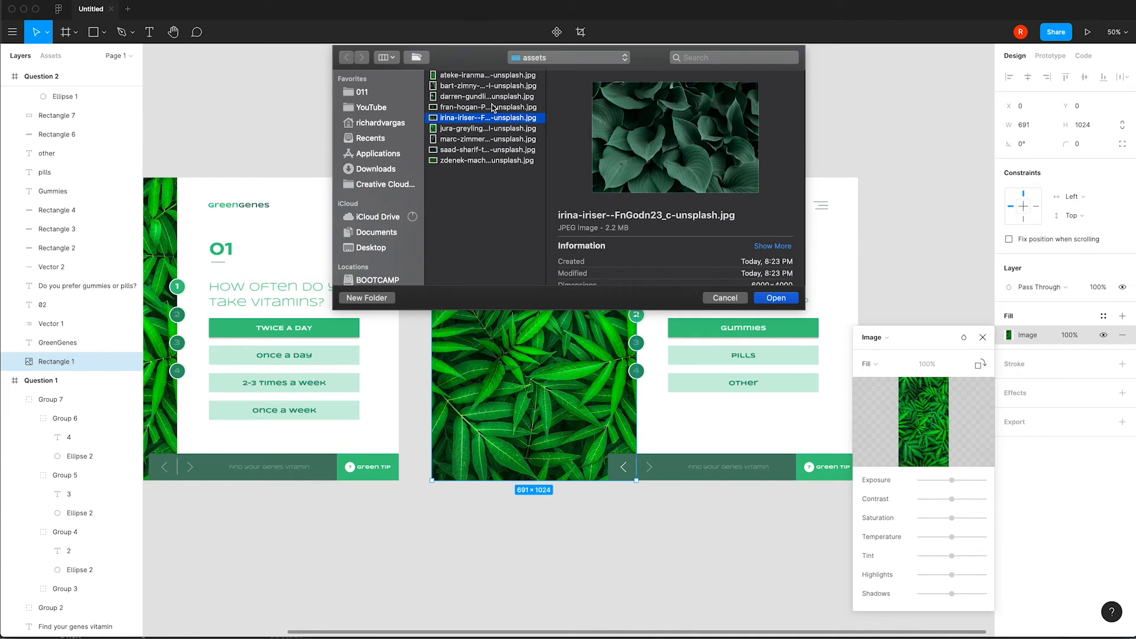
pyautogui.click(791, 299)
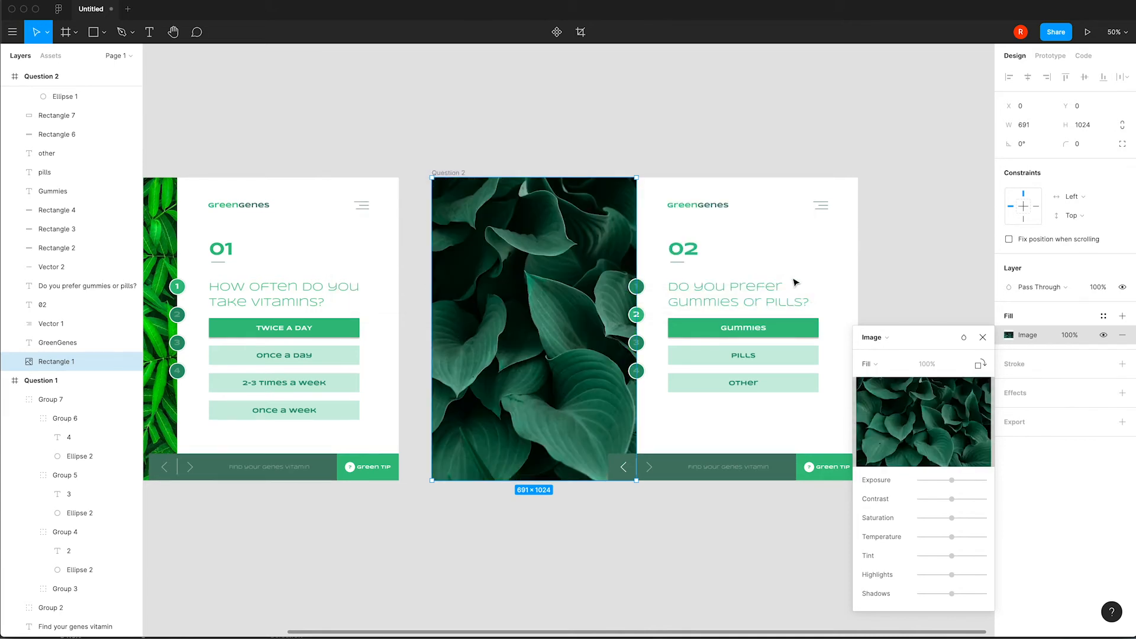
pyautogui.click(983, 338)
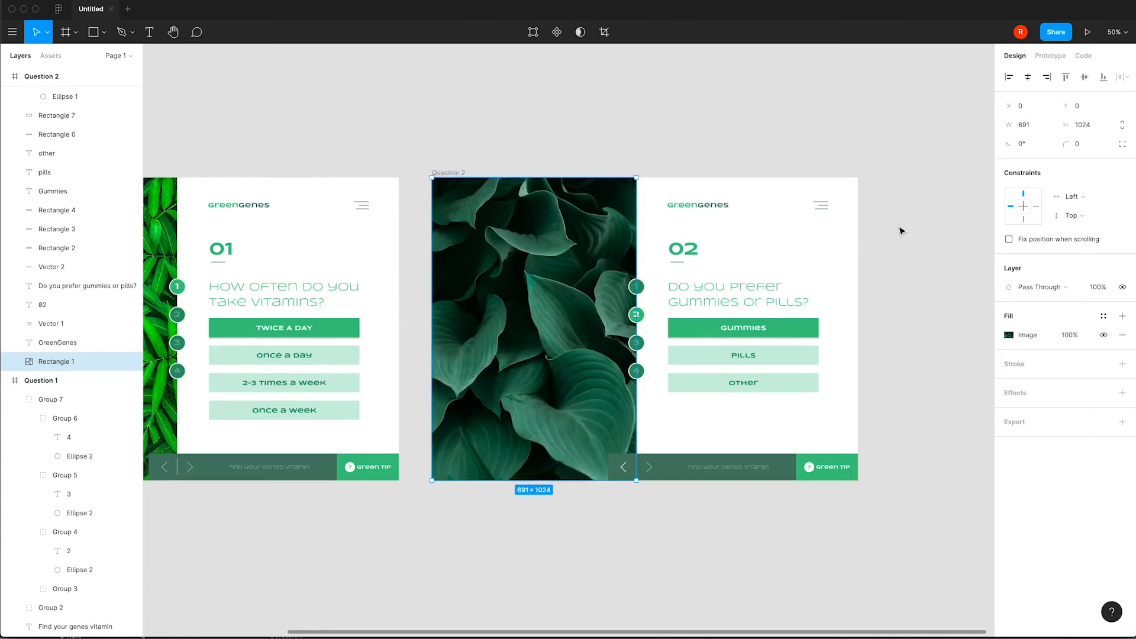
pyautogui.click(782, 115)
# - Replace the photo on the Question 3 frame with the monstera leaf image from the assets folder
pyautogui.hscroll(3, 732, 186)
pyautogui.hscroll(-7, 713, 183)
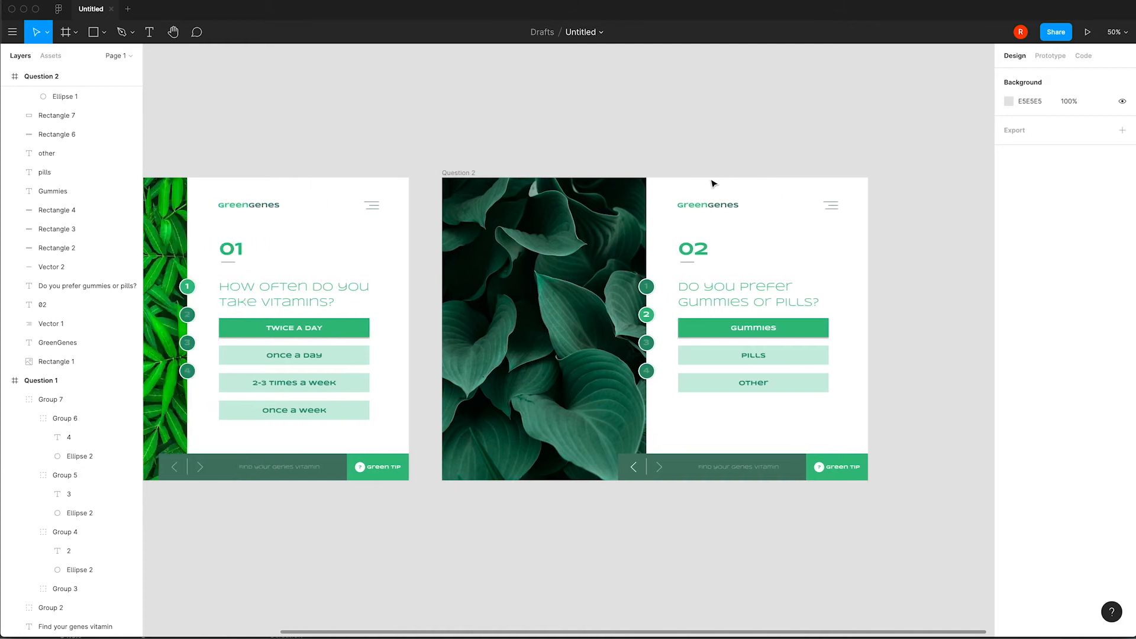
pyautogui.hscroll(-1, 714, 184)
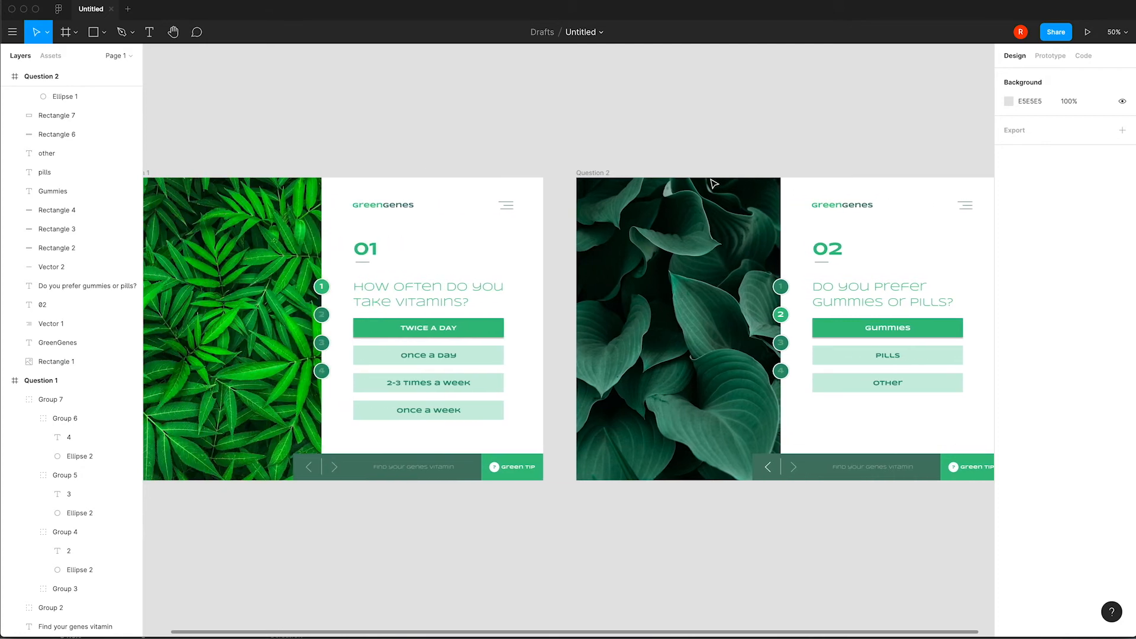
pyautogui.hscroll(2, 714, 184)
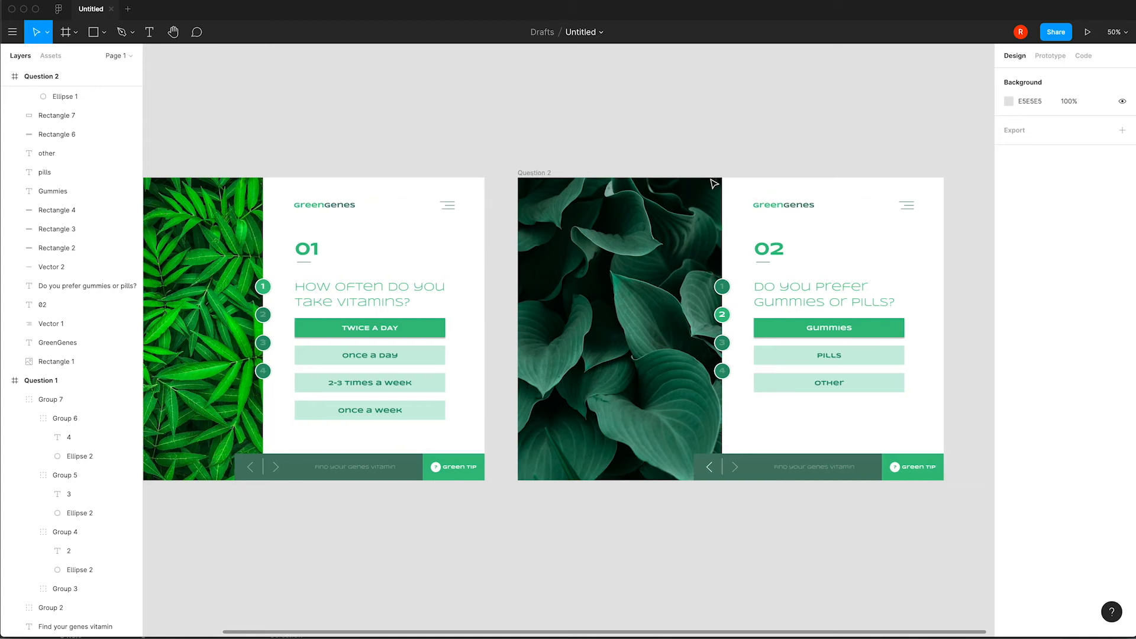
pyautogui.hscroll(8, 633, 167)
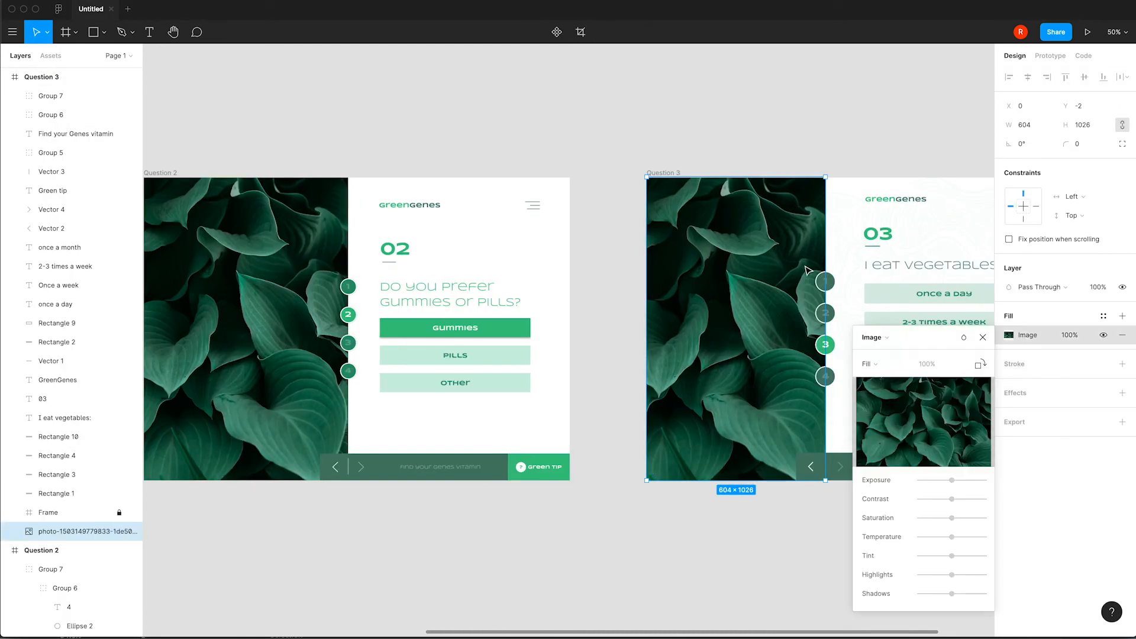
pyautogui.click(923, 422)
pyautogui.doubleClick(448, 110)
# - Replace the photo on the Question 4 frame with the dark leaf image with pink stems from the assets folder
pyautogui.hscroll(8, 802, 167)
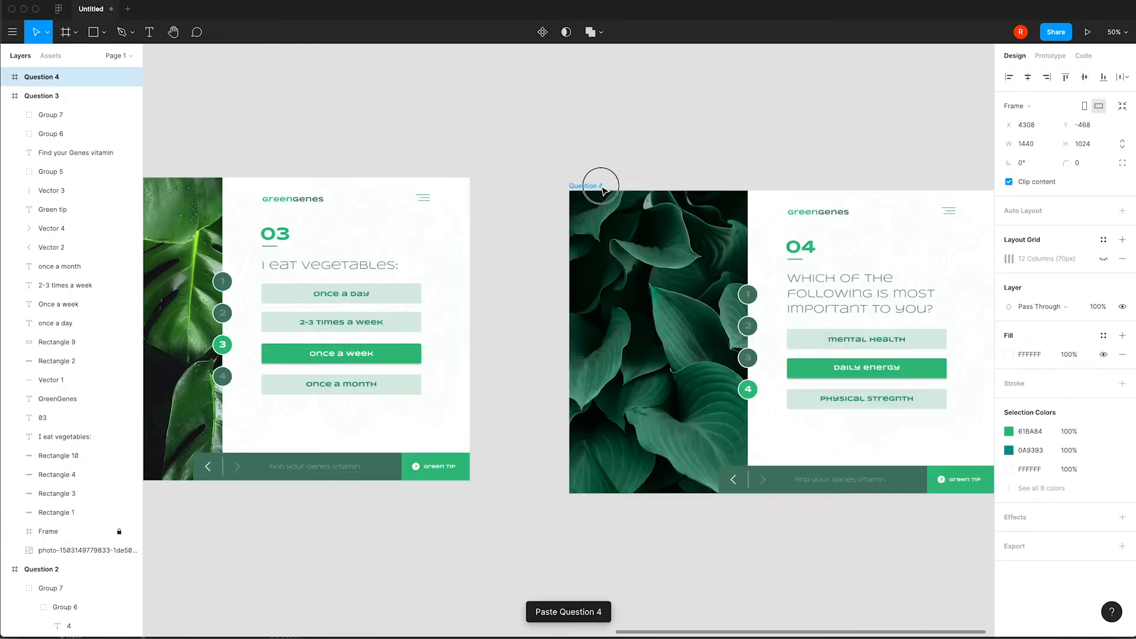
pyautogui.click(681, 225)
pyautogui.click(1009, 335)
pyautogui.click(924, 415)
pyautogui.click(483, 77)
pyautogui.doubleClick(482, 96)
pyautogui.click(985, 338)
pyautogui.click(979, 320)
# - Place a copy of the Question 4 frame beside it as the Final CTA frame, at X 5790, Y -512
pyautogui.hscroll(8, 542, 211)
pyautogui.hscroll(-16, 543, 210)
pyautogui.hscroll(16, 543, 211)
pyautogui.click(251, 172)
pyautogui.press('super+c')
pyautogui.hscroll(6, 251, 172)
pyautogui.press('super+v')
pyautogui.moveTo(387, 185); pyautogui.dragTo(364, 174)
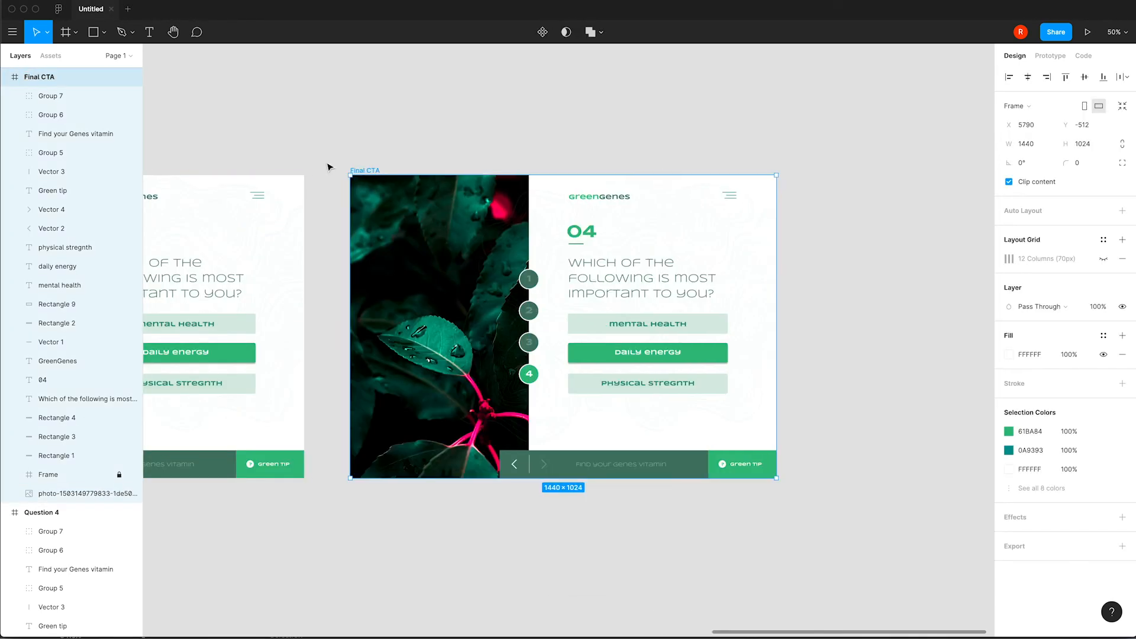
# - Delete the question, answers, step markers and footer from the Final CTA frame, keeping the photo, logo and menu icon
pyautogui.click(325, 169)
pyautogui.moveTo(558, 160); pyautogui.dragTo(697, 414)
pyautogui.press('Delete')
pyautogui.press('Delete')
pyautogui.moveTo(796, 441); pyautogui.dragTo(510, 260)
pyautogui.press('Delete')
# - Widen the Final CTA photo to the full 1440 px frame and move the logo and menu icon to its upper corners
pyautogui.moveTo(529, 327); pyautogui.dragTo(777, 327)
pyautogui.moveTo(602, 198); pyautogui.dragTo(408, 200)
pyautogui.moveTo(730, 195)
pyautogui.mouseDown()
pyautogui.moveTo(774, 195)
pyautogui.moveTo(740, 196)
pyautogui.mouseUp()
# - Recolour the logo and menu icon on the Final CTA frame to white
pyautogui.click(1009, 497)
pyautogui.click(413, 197)
pyautogui.moveTo(887, 385); pyautogui.dragTo(832, 333)
pyautogui.click(1009, 559)
pyautogui.click(831, 333)
# - Copy the 04 number from Question 4 to the centre of the Final CTA frame and change it to "You're a Match!"
pyautogui.hscroll(-3, 592, 284)
pyautogui.moveTo(258, 231); pyautogui.dragTo(799, 326)
pyautogui.doubleClick(713, 329)
pyautogui.write("You're a Match!")
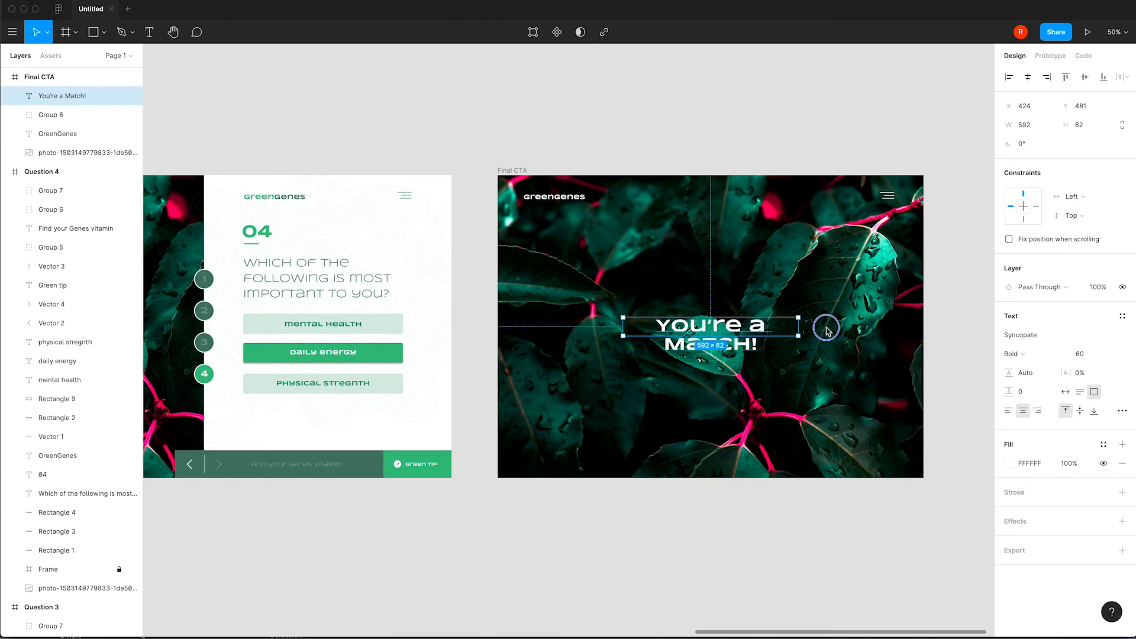
# - Replace the Final CTA background photo with the bright green leaf close-up and apply a Layer Blur of 30
pyautogui.press('Escape')
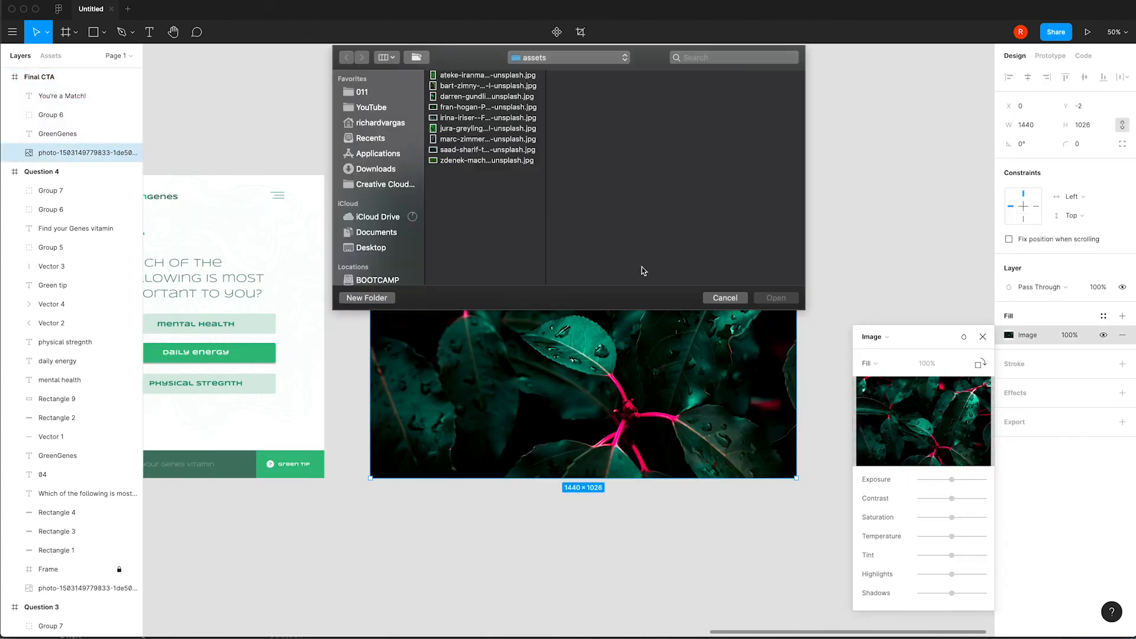
pyautogui.click(727, 294)
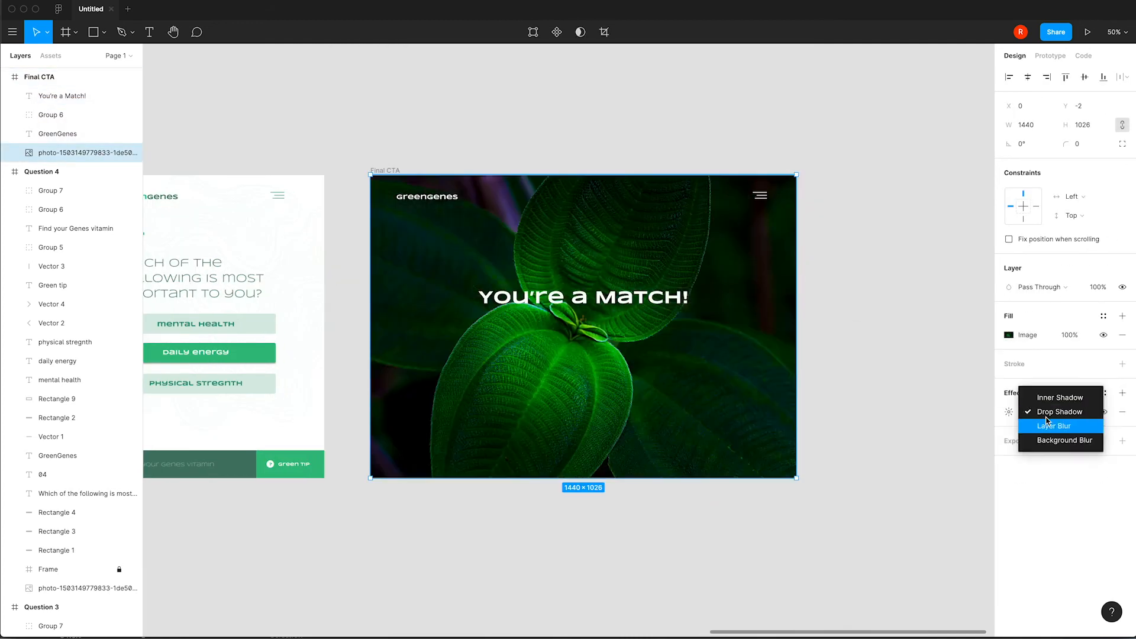
pyautogui.click(1047, 425)
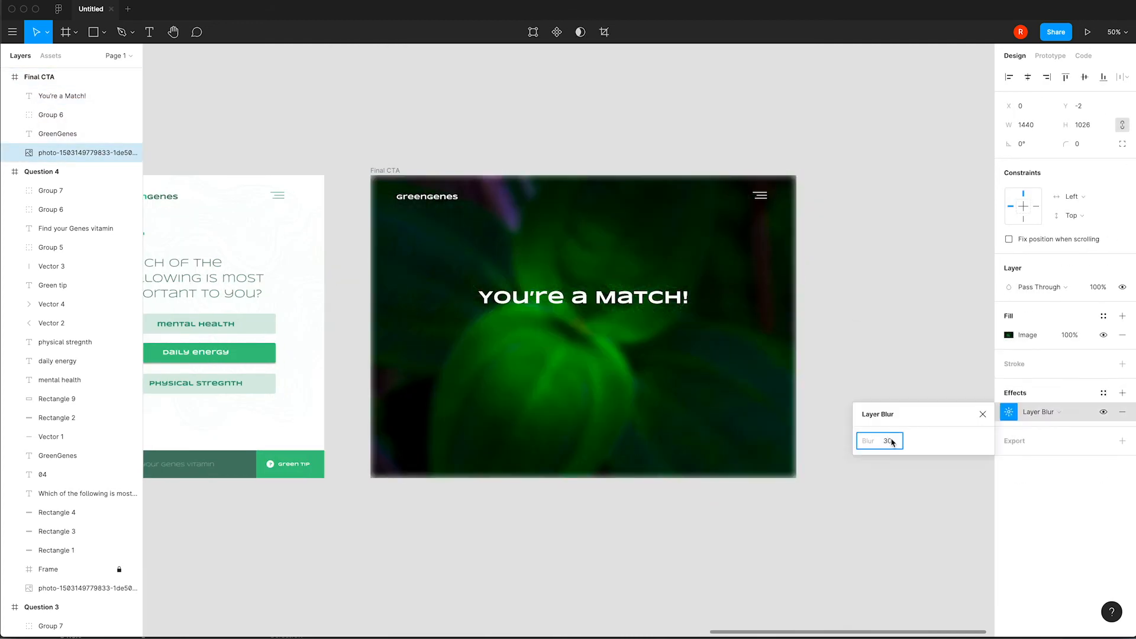
# - Add the white subheading "customize your perfect solution now!" and a green Customize Now button below the Final CTA headline
pyautogui.click(198, 280)
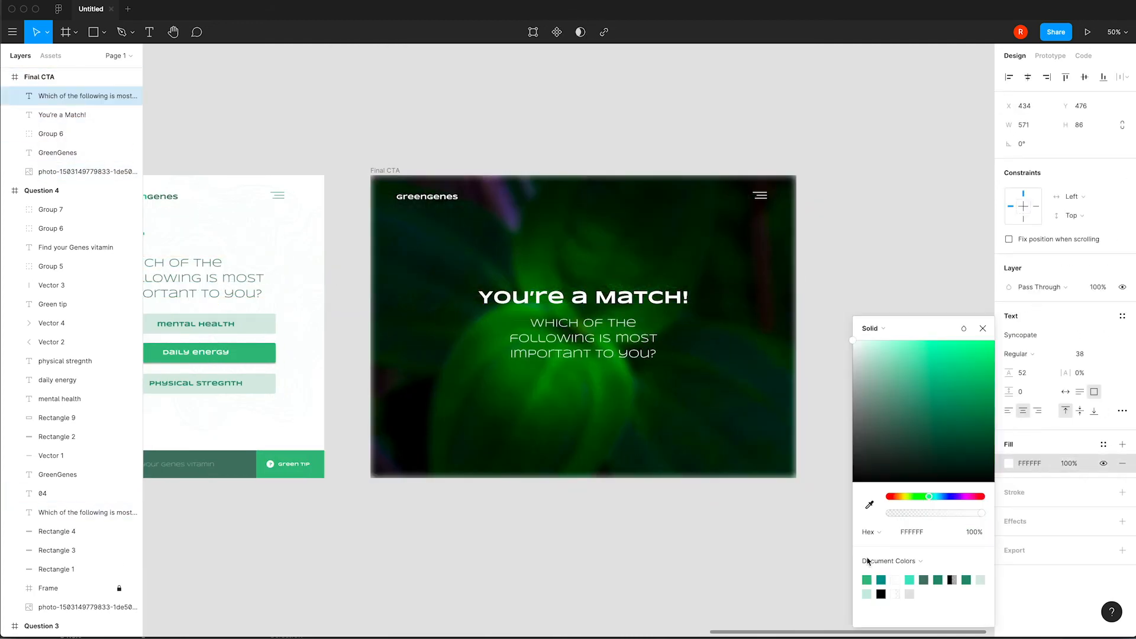
pyautogui.click(659, 327)
pyautogui.write('customize your perfect solution now!')
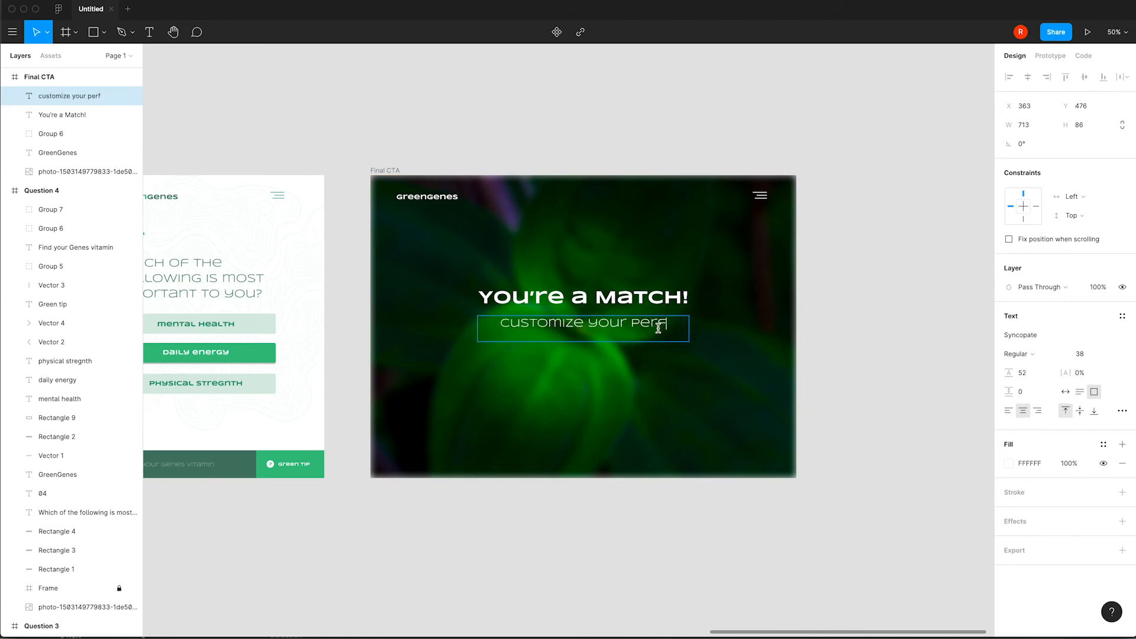
pyautogui.press('Escape')
pyautogui.press('Escape')
pyautogui.hotkey('ctrl', 'v')
pyautogui.moveTo(643, 371); pyautogui.dragTo(644, 362)
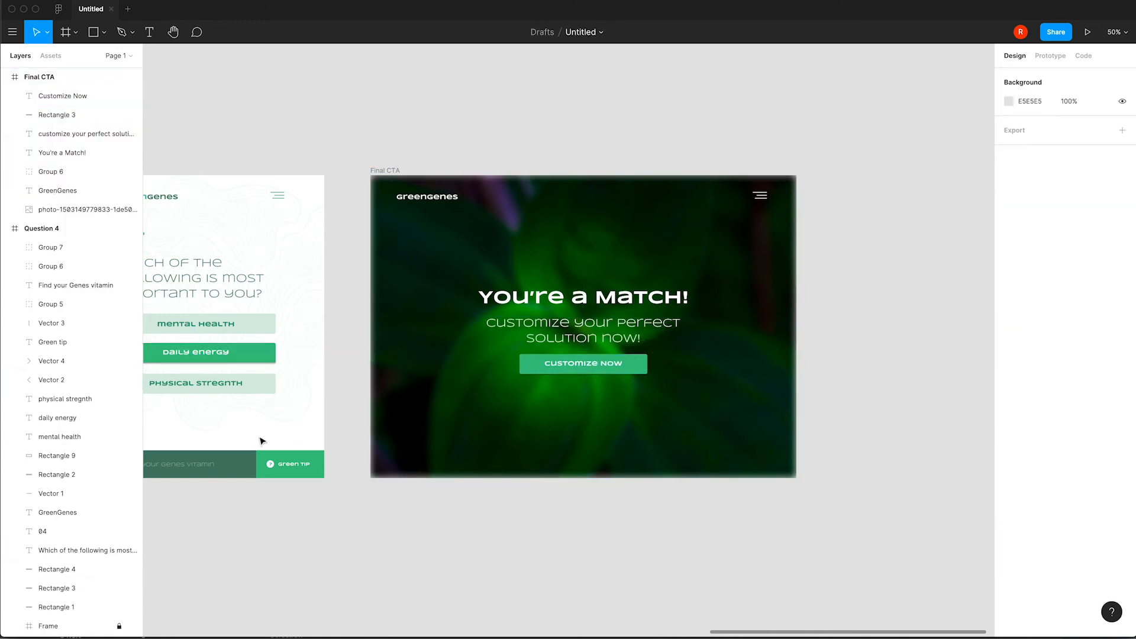
# - Duplicate the Customize Now button directly below itself and relabel the copy "Contact us for assistance"
pyautogui.click(636, 365)
pyautogui.keyDown('shift'); pyautogui.click(594, 364); pyautogui.keyUp('shift')
pyautogui.moveTo(594, 365); pyautogui.dragTo(593, 394)
pyautogui.doubleClick(592, 393)
pyautogui.write('Contact us for assistance')
# - Set the contact button label's font size to 17 and lower it by three points
pyautogui.click(591, 392)
pyautogui.click(1083, 355)
pyautogui.write('17')
pyautogui.press('Down')
pyautogui.press('Down')
pyautogui.press('Down')
# - Give the contact button's rectangle a 0% opacity fill and a white FFFFFF stroke
pyautogui.click(641, 400)
pyautogui.click(1009, 335)
pyautogui.click(1122, 364)
pyautogui.click(1027, 403)
pyautogui.click(1010, 384)
pyautogui.click(855, 349)
pyautogui.click(1031, 404)
pyautogui.write('3')
pyautogui.press('Return')
# - Narrow the contact button's rectangle and set its label's font size to 15
pyautogui.moveTo(648, 393); pyautogui.dragTo(641, 394)
pyautogui.click(621, 392)
pyautogui.click(1083, 356)
pyautogui.write('15')
pyautogui.press('Return')
pyautogui.press('Escape')
# - Resize the contact button's outline to fit its label, about 348 × 55 px
pyautogui.click(625, 392)
pyautogui.click(642, 414)
pyautogui.click(638, 399)
pyautogui.moveTo(641, 402); pyautogui.dragTo(635, 400)
pyautogui.click(627, 413)
pyautogui.click(604, 401)
pyautogui.click(873, 375)
# - Paste a copy of the Final CTA frame on the empty canvas before the Question 1 frame
pyautogui.click(386, 171)
pyautogui.press('super+c')
pyautogui.hscroll(-20, 506, 172)
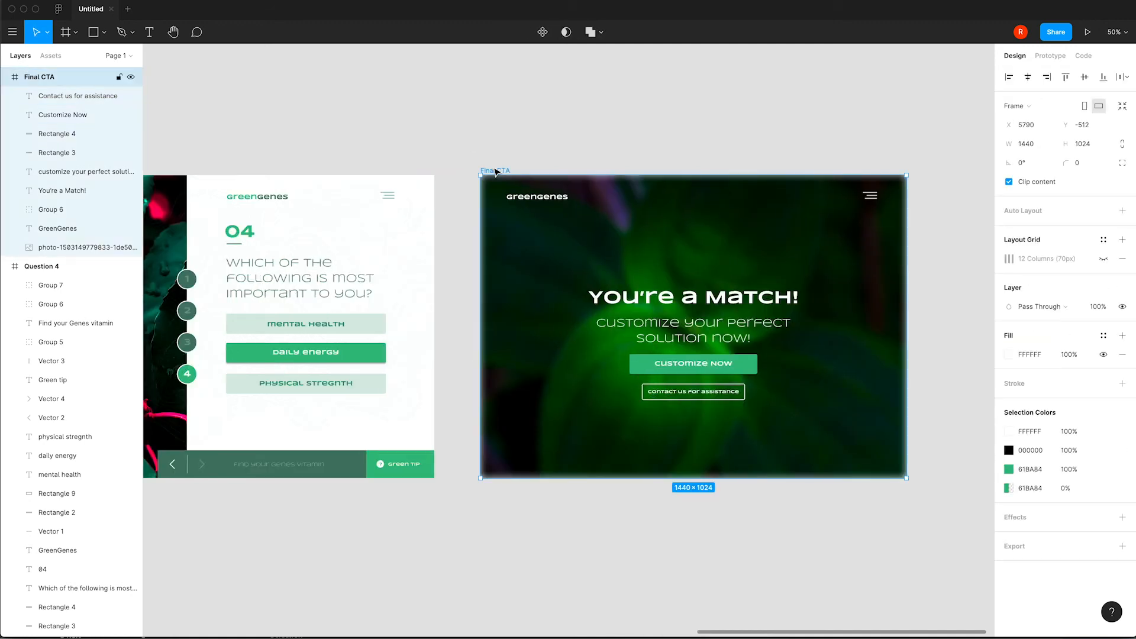
pyautogui.press('super+v')
pyautogui.doubleClick(589, 309)
pyautogui.click(393, 184)
# - Rename the copied frame Intro
pyautogui.hscroll(10, 393, 184)
pyautogui.click(400, 197)
pyautogui.doubleClick(399, 198)
pyautogui.write('Intro')
pyautogui.press('Return')
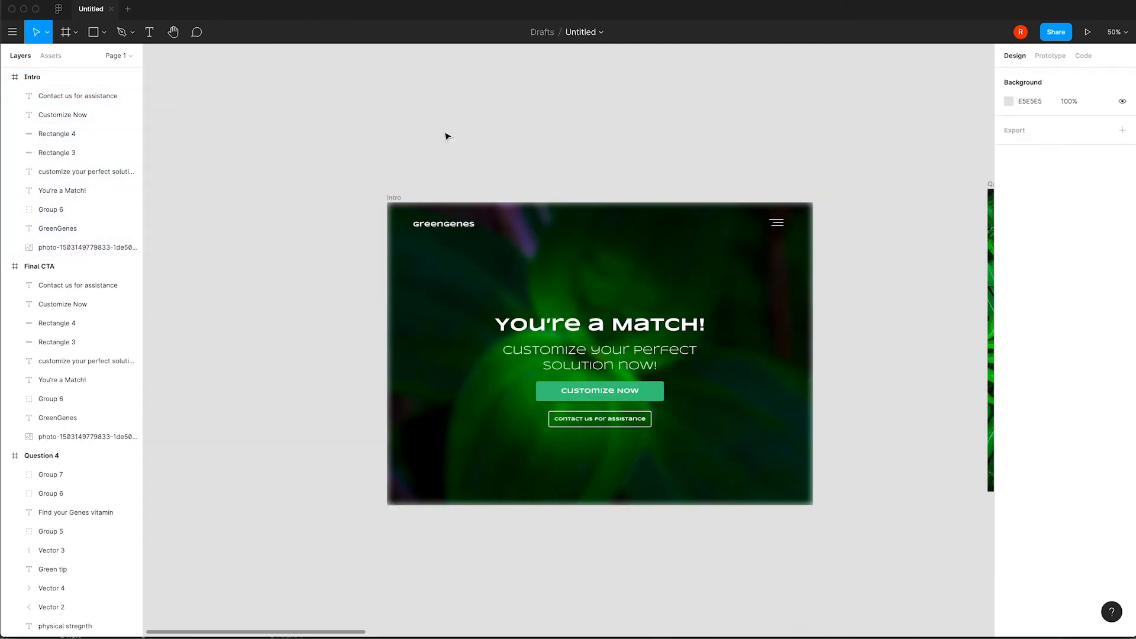
# - Change the headline on the Intro frame to "find Your Genes Vitamin"
pyautogui.hscroll(4, 322, 140)
pyautogui.click(322, 140)
pyautogui.doubleClick(495, 324)
pyautogui.write('find y')
pyautogui.press('BackSpace')
pyautogui.write('Your Genes Vitamin')
pyautogui.press('Escape')
# - Widen the Intro headline's text box and set its line height to 72
pyautogui.moveTo(597, 325)
pyautogui.mouseDown()
pyautogui.moveTo(626, 324)
pyautogui.moveTo(614, 324)
pyautogui.mouseUp()
pyautogui.click(1034, 376)
pyautogui.write('72')
pyautogui.press('Return')
# - Change the Intro subheading to "Can GreenGenes change the way your DNA functions?" and the green button's label to "Find out now"
pyautogui.doubleClick(602, 359)
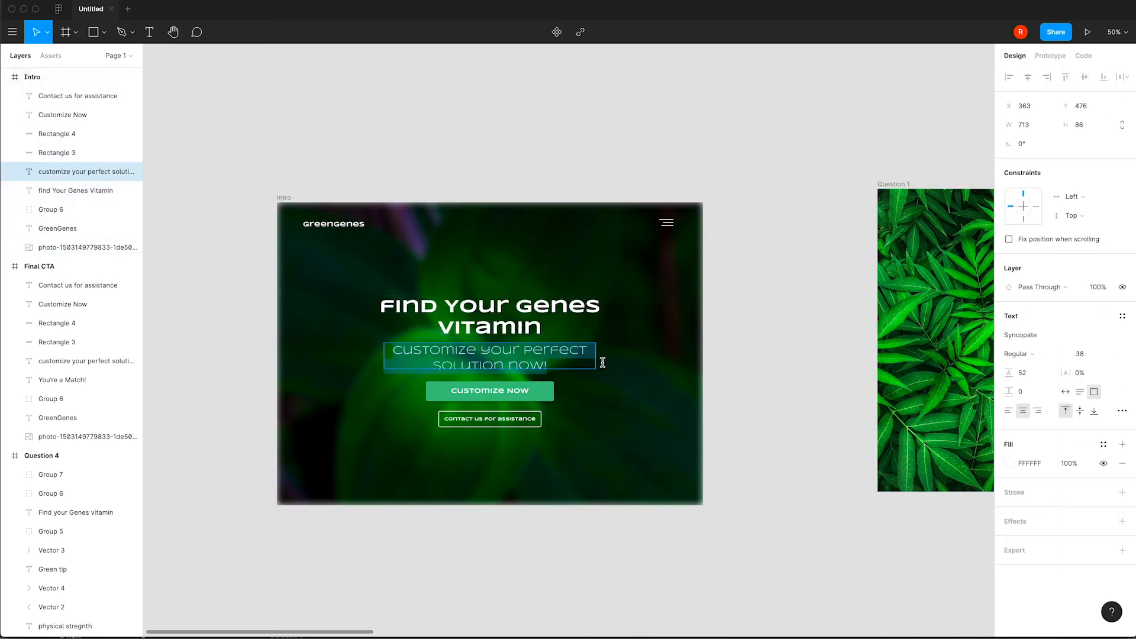
pyautogui.write('Can GreenGenes change the way your DNA functions?')
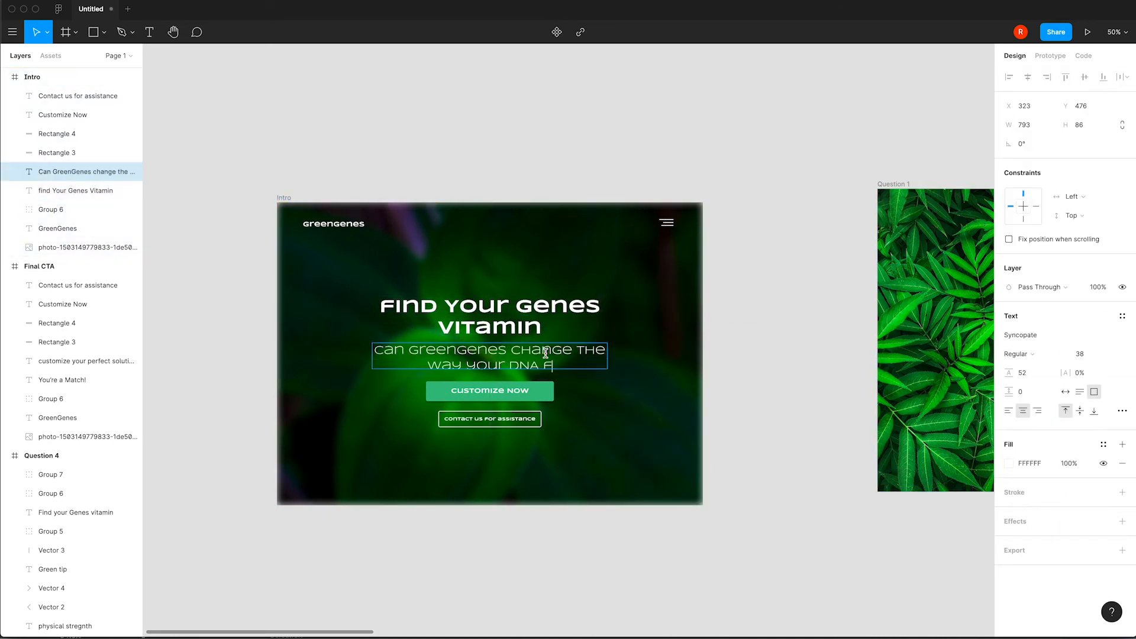
pyautogui.doubleClick(519, 391)
pyautogui.write('Find out now')
# - Set the "Find out now" label's font size to 28 and resize the green button to about 400 × 83 px
pyautogui.click(1084, 355)
pyautogui.write('28')
pyautogui.click(545, 396)
pyautogui.moveTo(546, 401); pyautogui.dragTo(546, 404)
# - Delete the contact button's label and outline from the Intro frame
pyautogui.click(509, 419)
pyautogui.press('Delete')
pyautogui.click(527, 426)
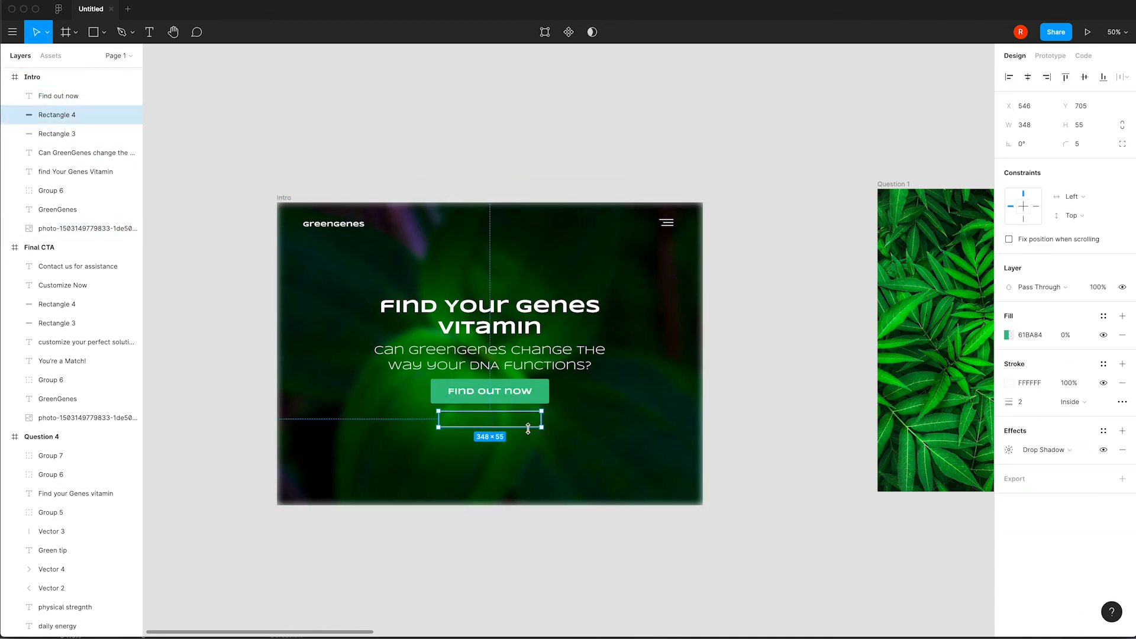
pyautogui.press('Delete')
# - Group and vertically centre the Intro text and button, and line the frame up with Question 1 at X -2354, Y -512
pyautogui.keyDown('shift'); pyautogui.click(467, 391); pyautogui.keyUp('shift')
pyautogui.press('super+g')
pyautogui.click(1084, 77)
pyautogui.moveTo(284, 197); pyautogui.dragTo(401, 184)
# - Look through the whole row of frames from Intro to Final CTA to check the finished page designs
pyautogui.hscroll(7, 628, 287)
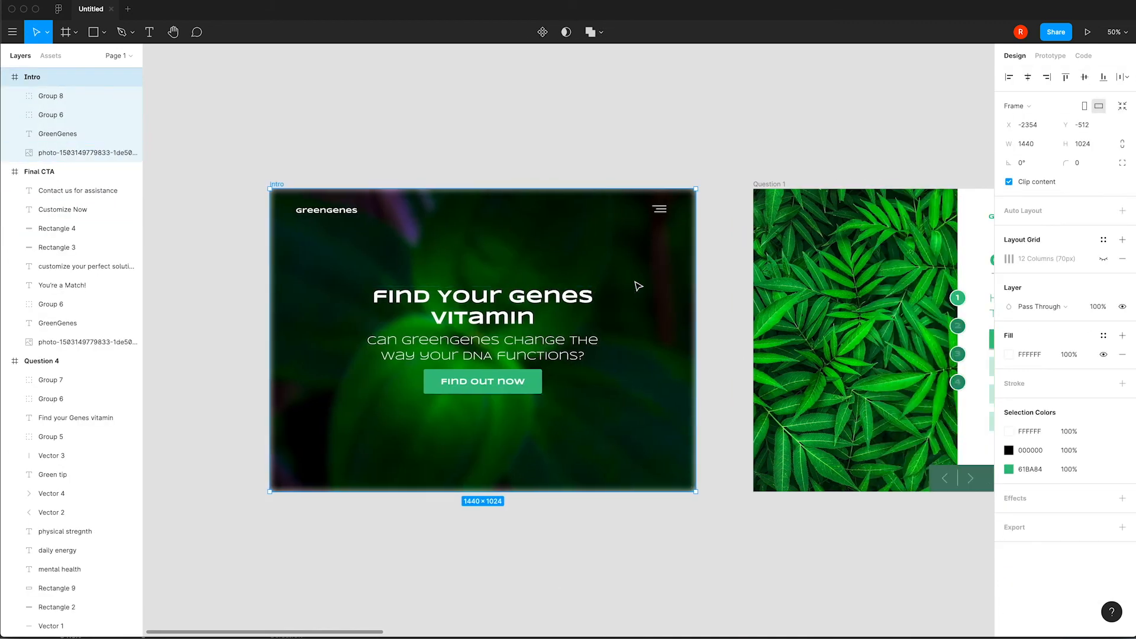
pyautogui.hscroll(-2, 637, 286)
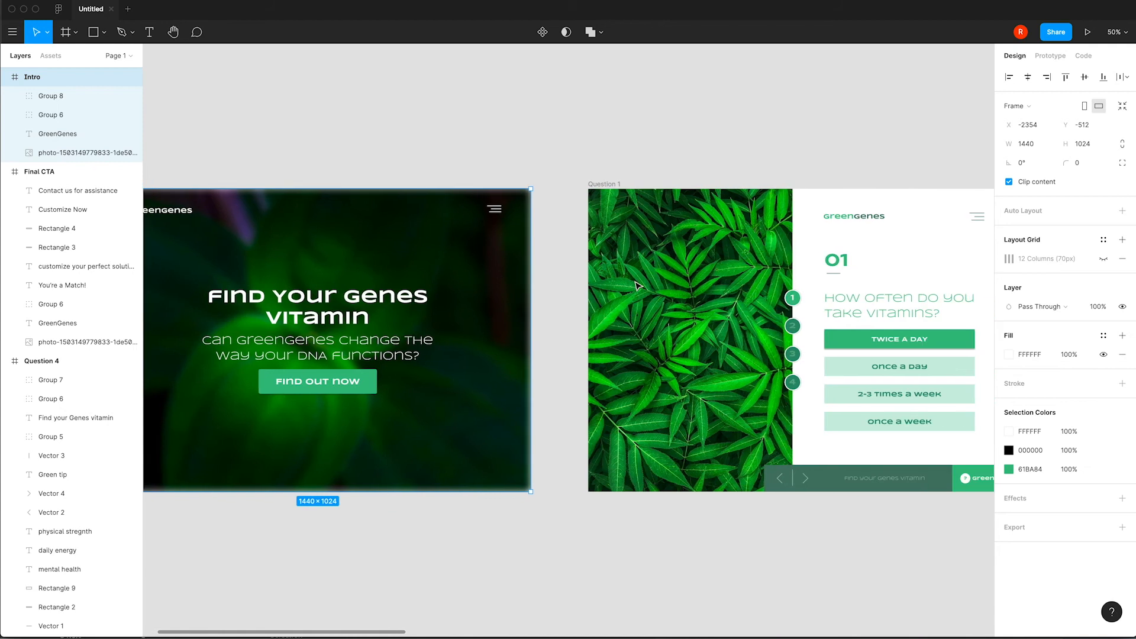
pyautogui.hscroll(9, 637, 286)
pyautogui.hscroll(12, 637, 286)
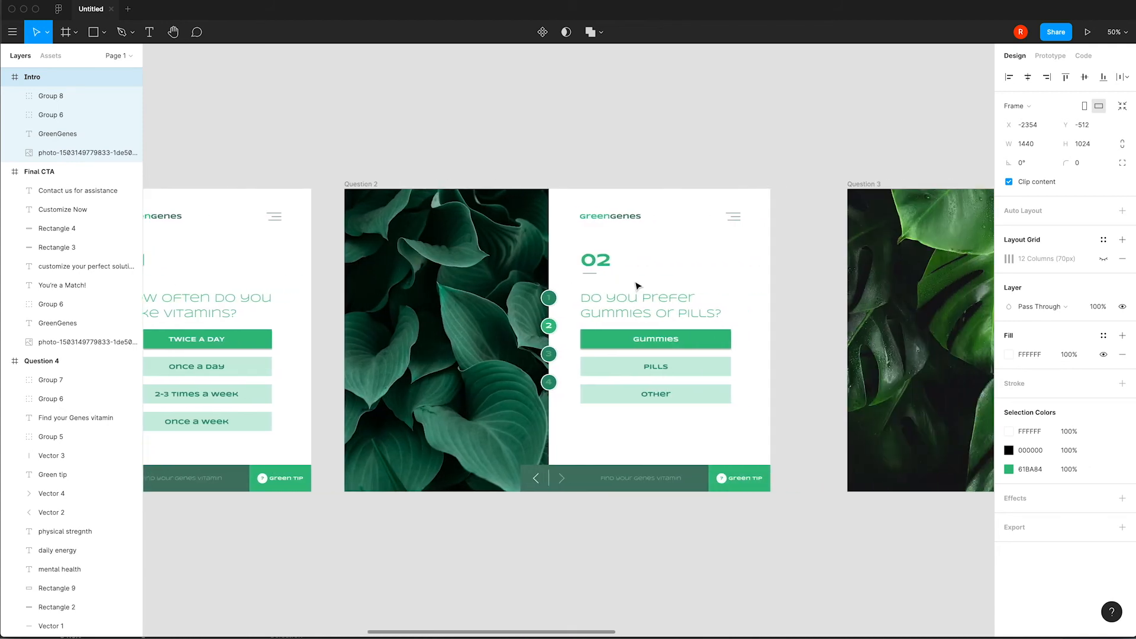
pyautogui.hscroll(7, 636, 287)
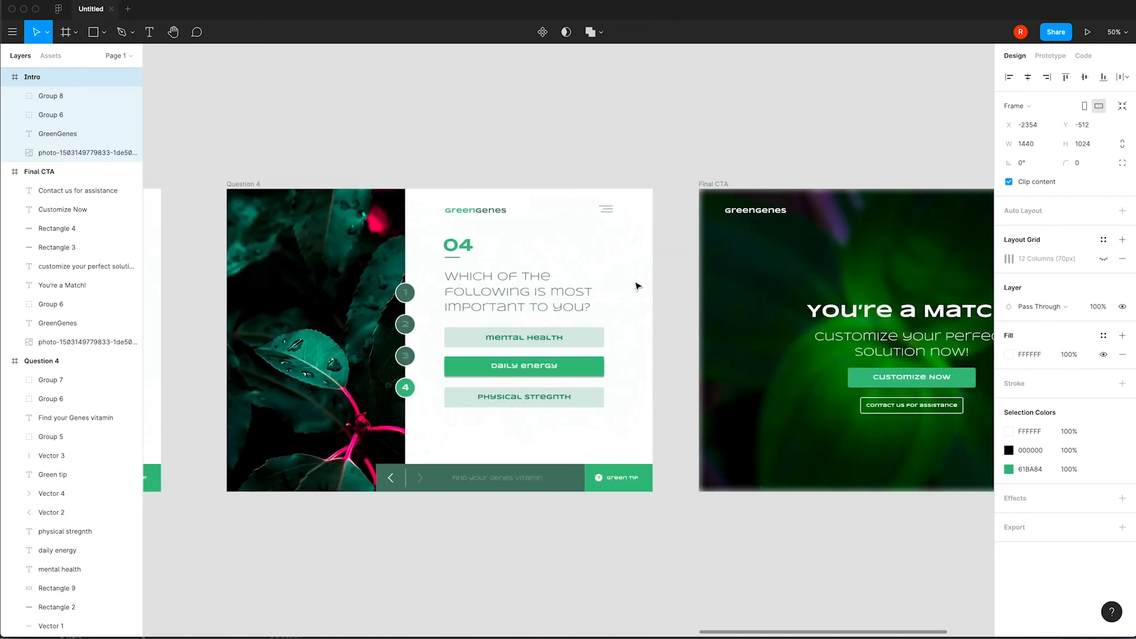
pyautogui.hscroll(-20, 624, 338)
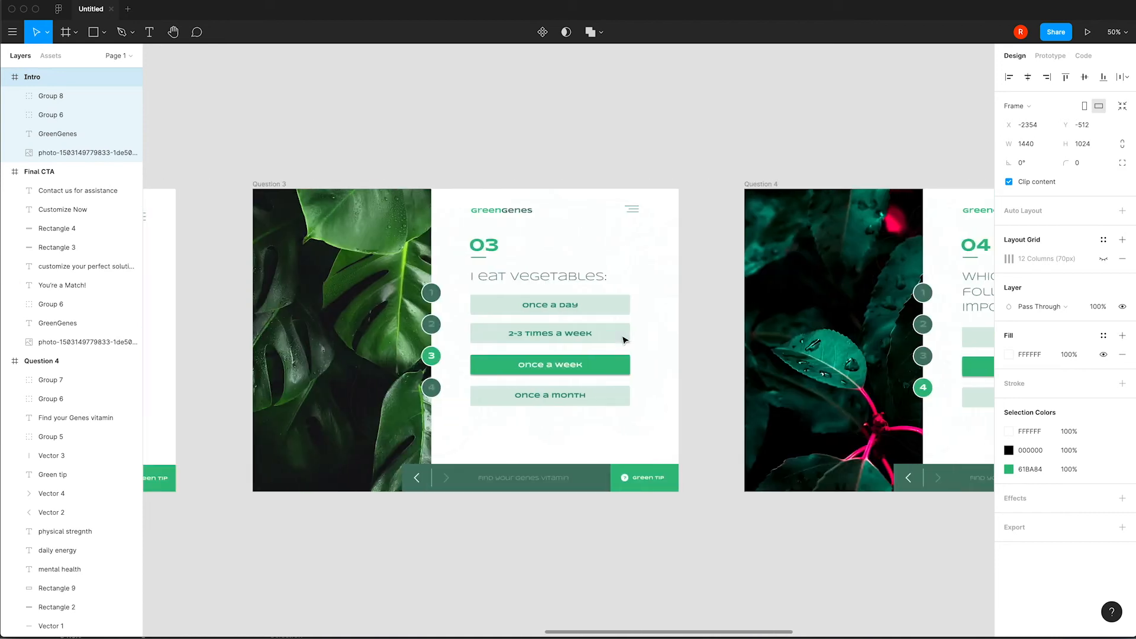
pyautogui.hscroll(-8, 623, 338)
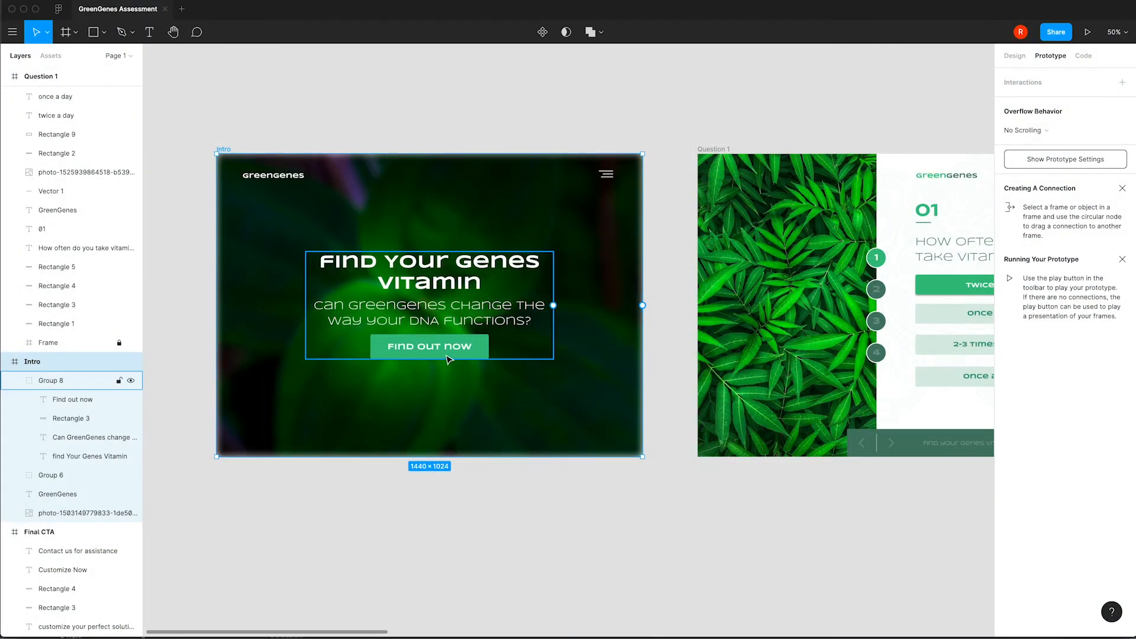
# - Link the Intro frame's green "Find out now" button to Question 1 with an on-click Navigate To interaction
pyautogui.scroll(1, 489, 355)
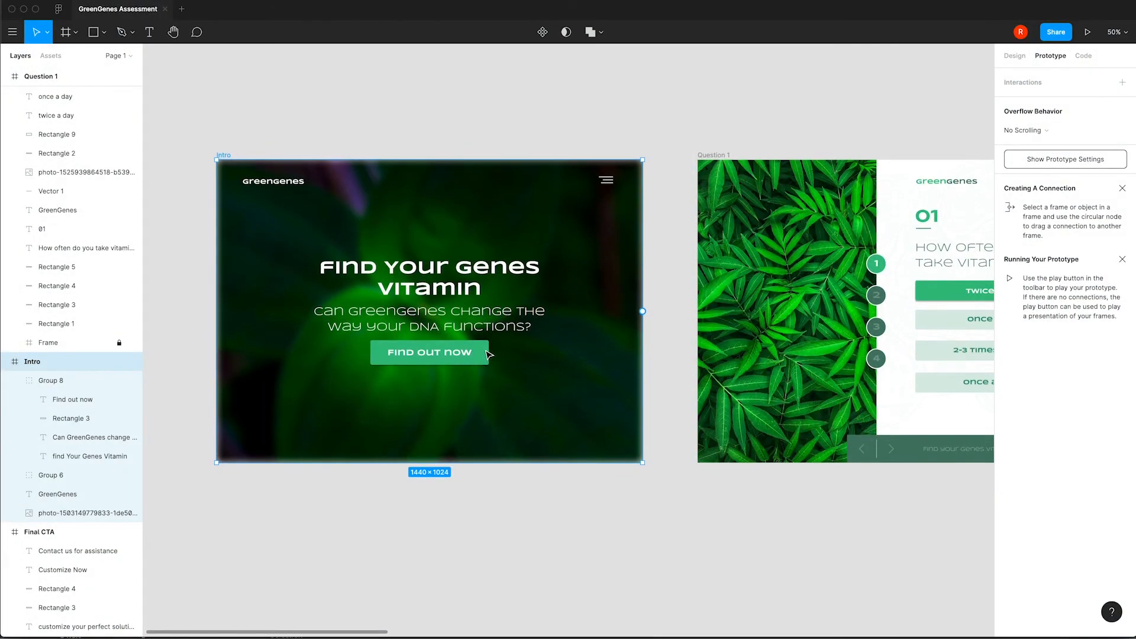
pyautogui.scroll(1, 486, 355)
pyautogui.doubleClick(486, 355)
pyautogui.scroll(1, 488, 358)
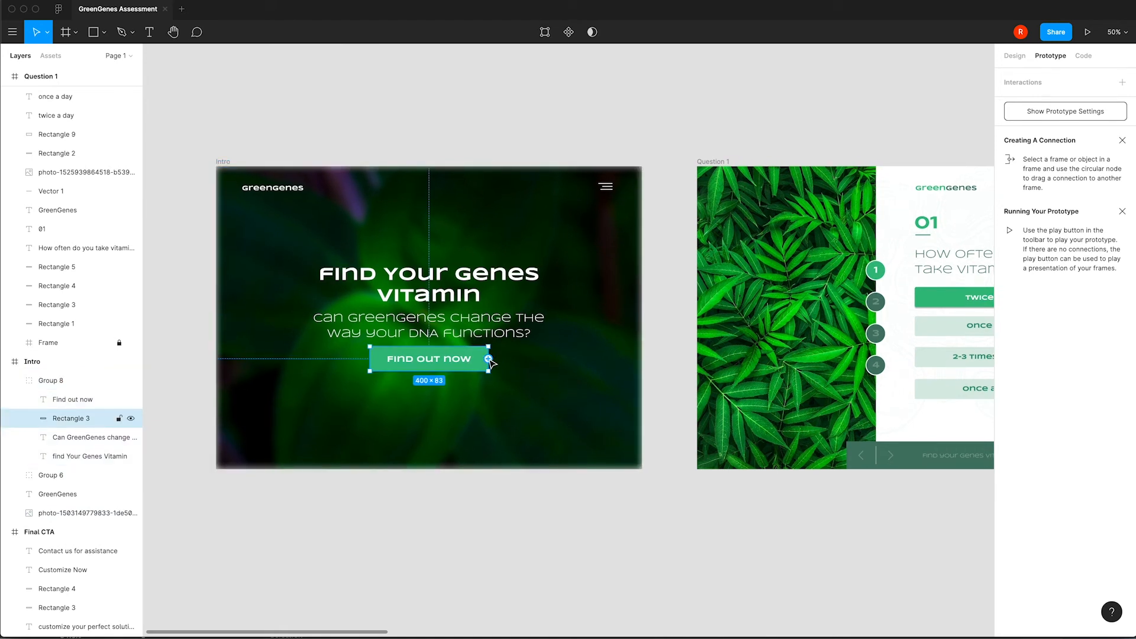
pyautogui.moveTo(488, 359); pyautogui.dragTo(709, 343)
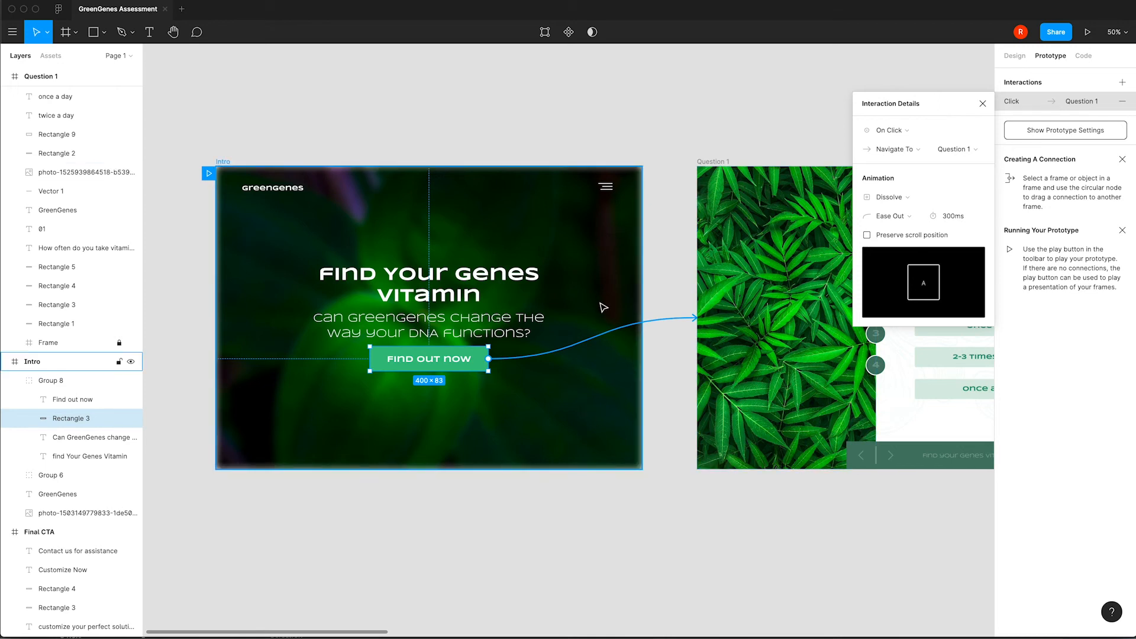
pyautogui.click(983, 103)
# - Link Question 1's highlighted "Twice a day" button to Question 2 and its footer back arrow to Intro
pyautogui.hscroll(7, 684, 228)
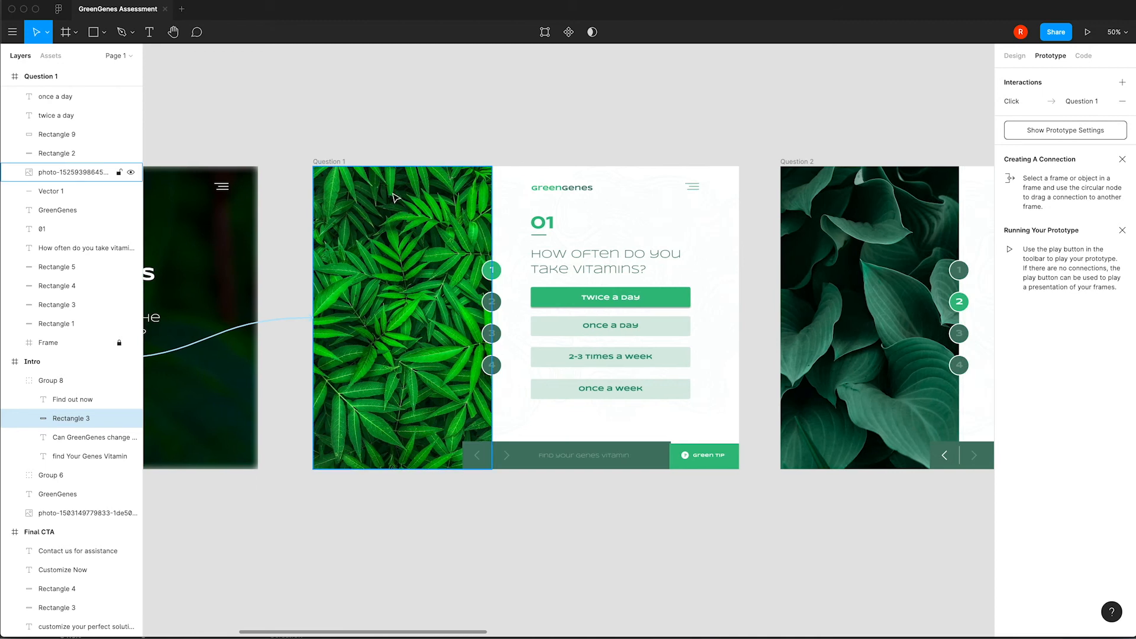
pyautogui.click(598, 297)
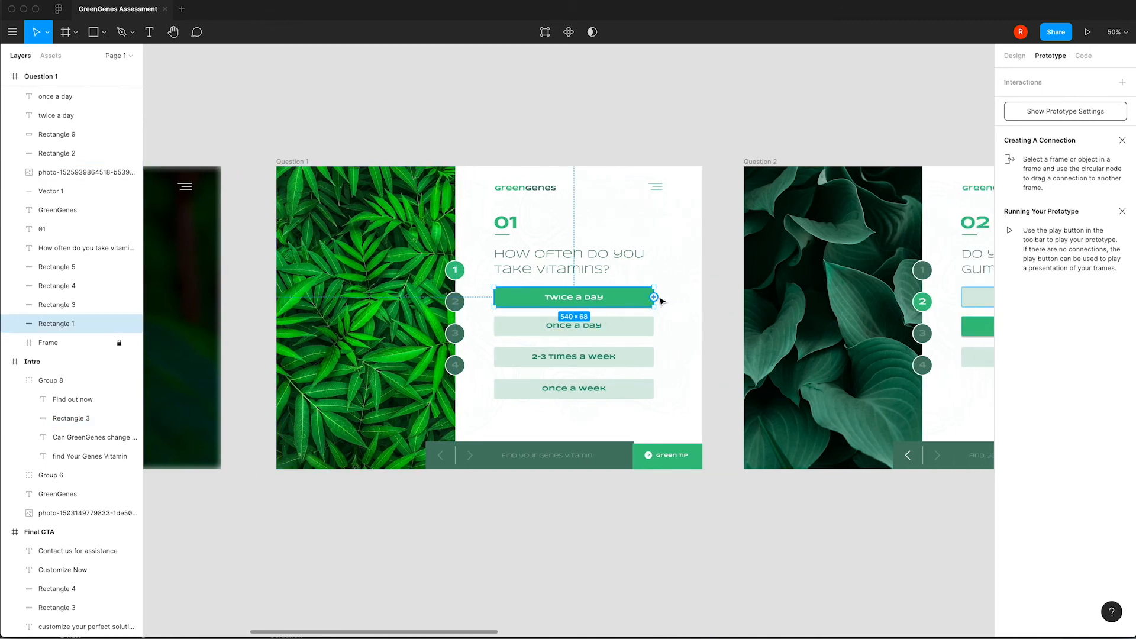
pyautogui.moveTo(672, 297); pyautogui.dragTo(799, 271)
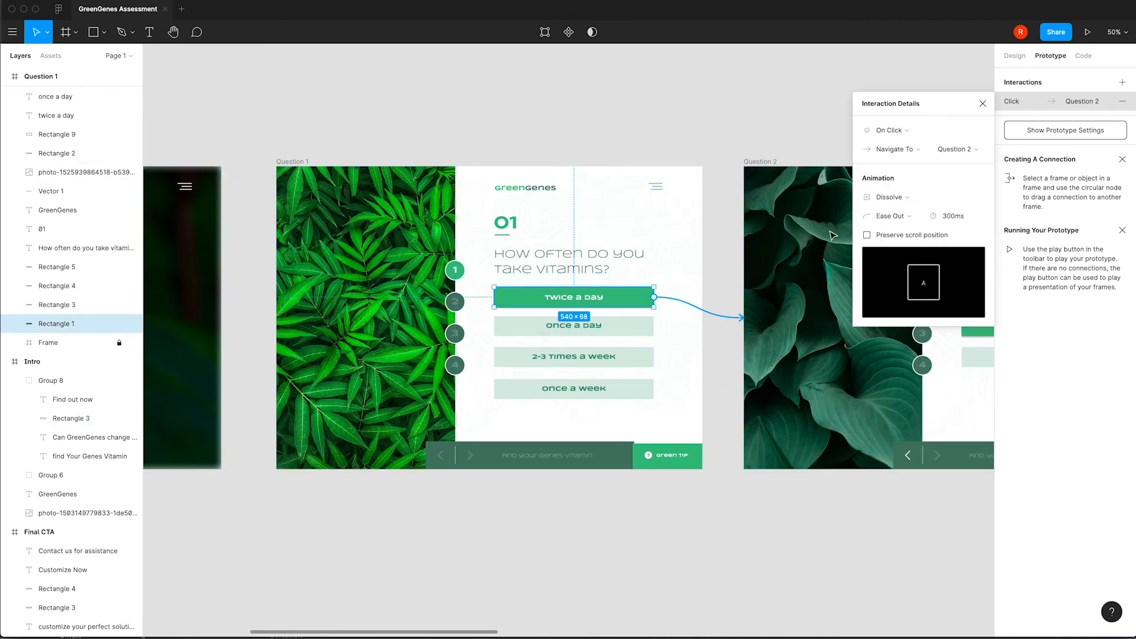
pyautogui.click(983, 103)
pyautogui.click(439, 458)
pyautogui.moveTo(441, 456); pyautogui.dragTo(216, 380)
pyautogui.press('Escape')
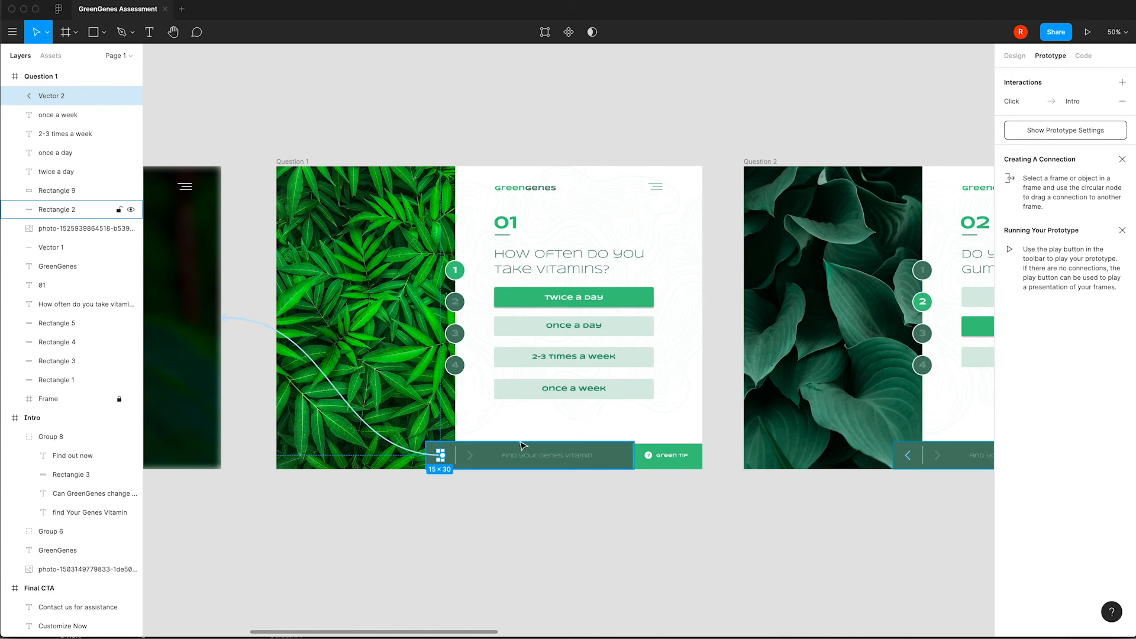
# - Link Question 2's highlighted "Pills" button to Question 3 and its footer back arrow to Question 1
pyautogui.hscroll(2, 556, 433)
pyautogui.hscroll(4, 556, 433)
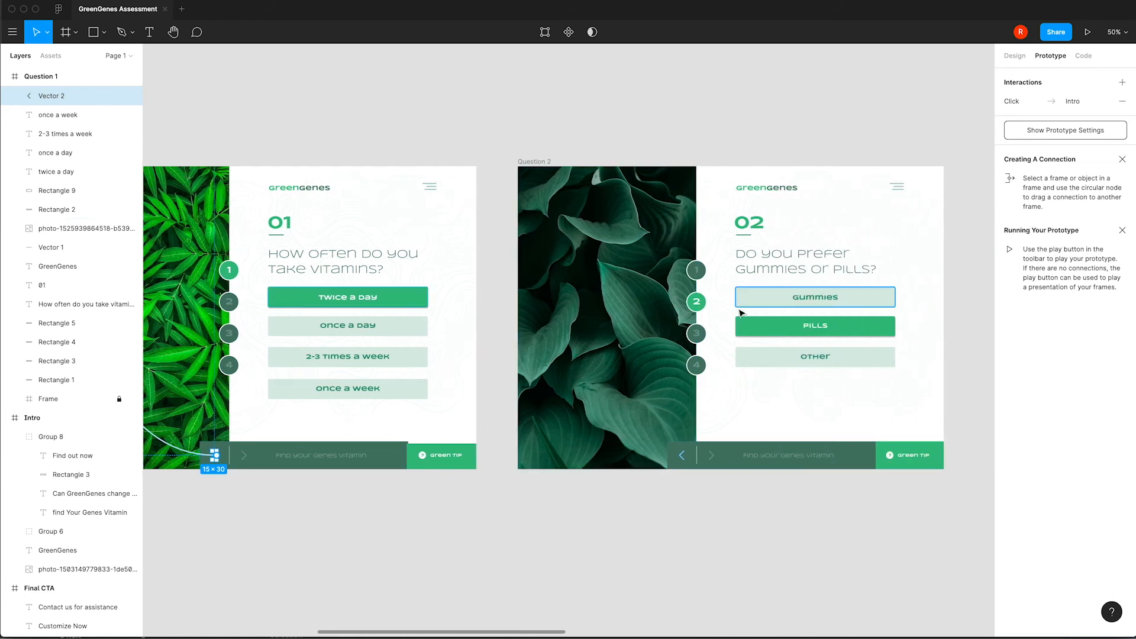
pyautogui.click(756, 329)
pyautogui.hscroll(5, 756, 329)
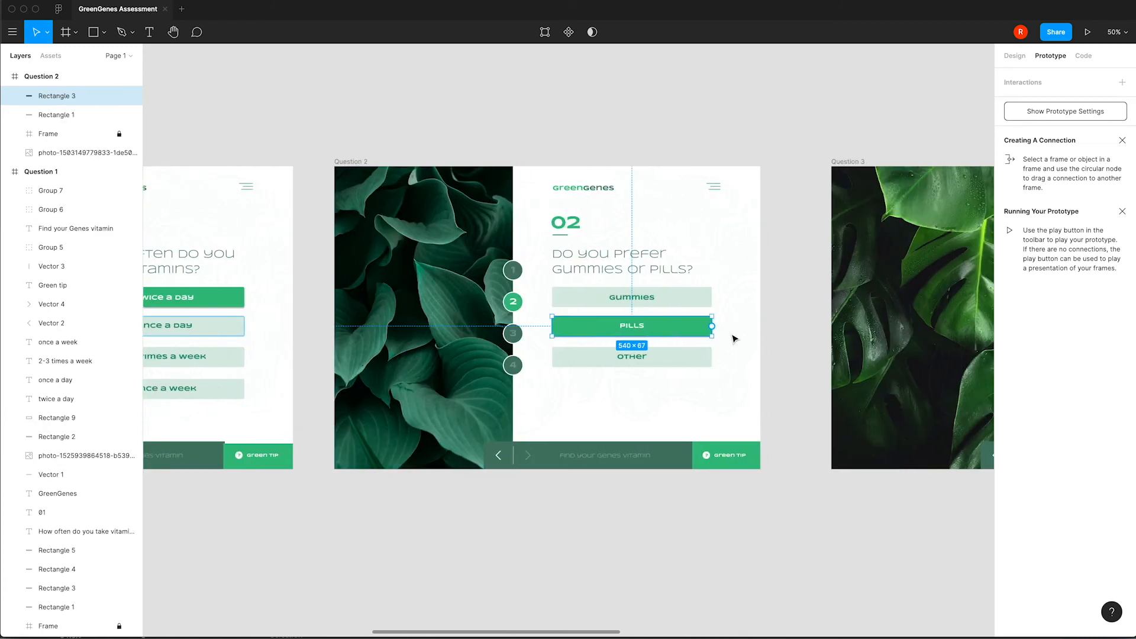
pyautogui.moveTo(713, 327); pyautogui.dragTo(843, 312)
pyautogui.press('Escape')
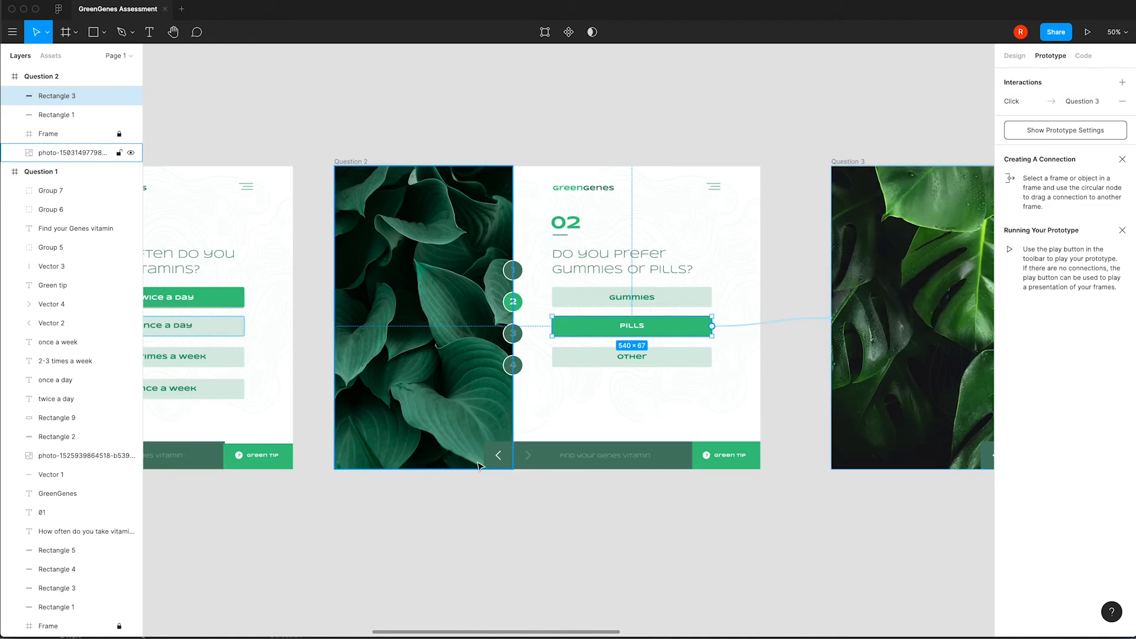
pyautogui.click(500, 456)
pyautogui.moveTo(501, 455); pyautogui.dragTo(248, 364)
pyautogui.hscroll(4, 534, 362)
pyautogui.press('Escape')
# - Link Question 3's highlighted "Once a week" button to Question 4 and its footer back arrow to Question 2
pyautogui.hscroll(5, 534, 362)
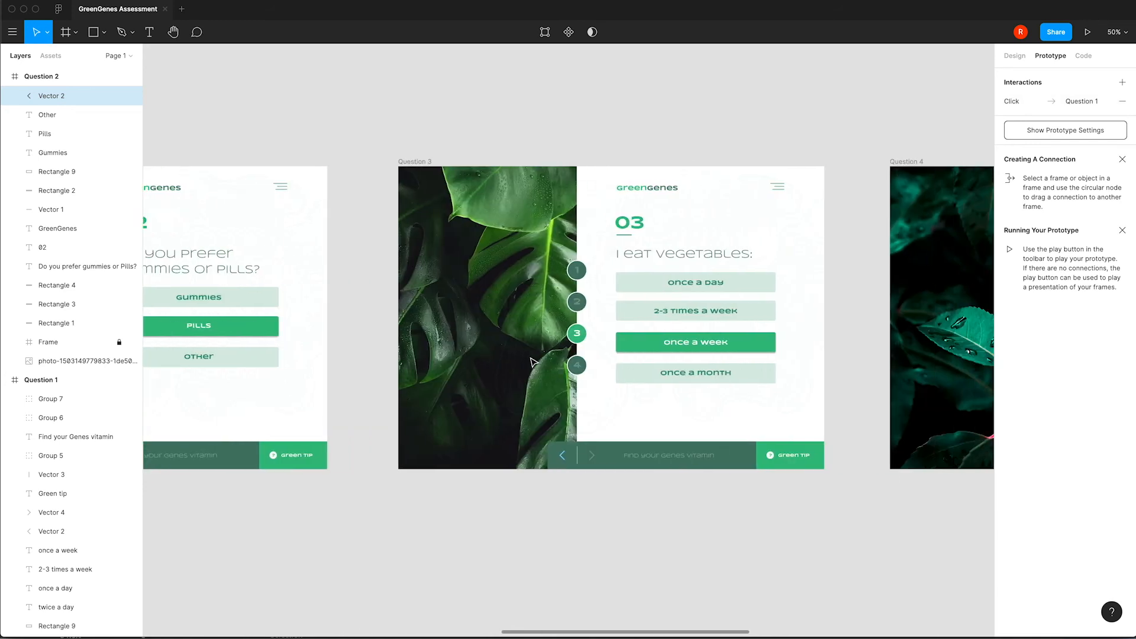
pyautogui.click(638, 349)
pyautogui.hscroll(3, 637, 349)
pyautogui.moveTo(621, 342); pyautogui.dragTo(744, 341)
pyautogui.click(408, 456)
pyautogui.moveTo(412, 456); pyautogui.dragTo(171, 361)
# - Link Question 4's footer back arrow to Question 3 and its highlighted "Daily energy" button to Final CTA
pyautogui.hscroll(5, 655, 317)
pyautogui.hscroll(1, 711, 319)
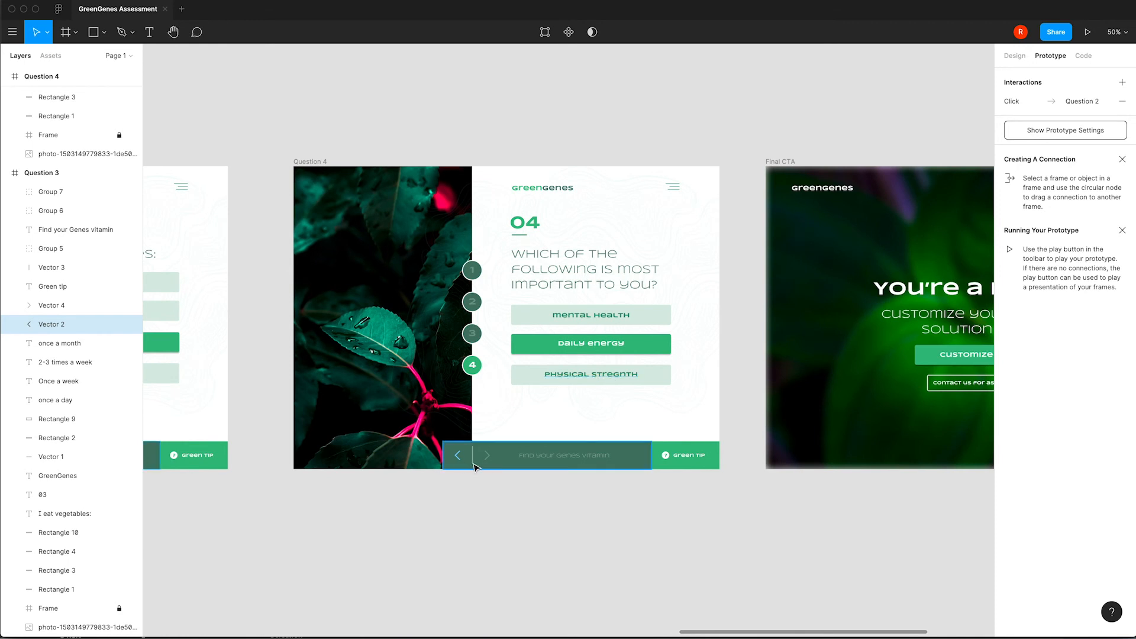
pyautogui.click(455, 459)
pyautogui.moveTo(457, 455); pyautogui.dragTo(219, 360)
pyautogui.click(658, 344)
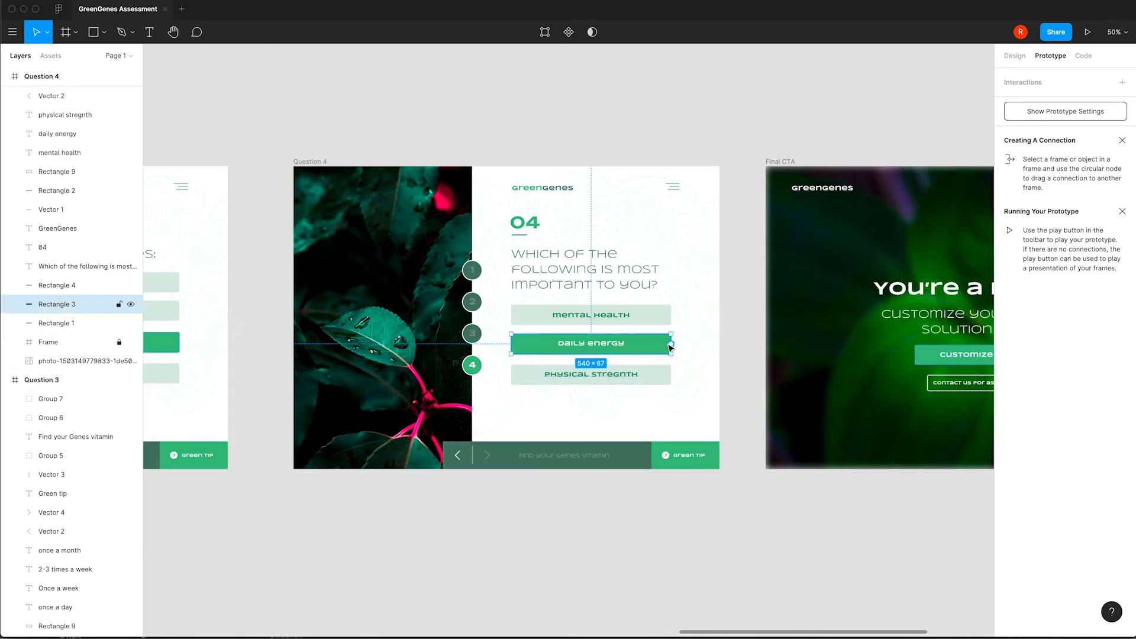
pyautogui.moveTo(672, 345); pyautogui.dragTo(807, 305)
pyautogui.click(810, 305)
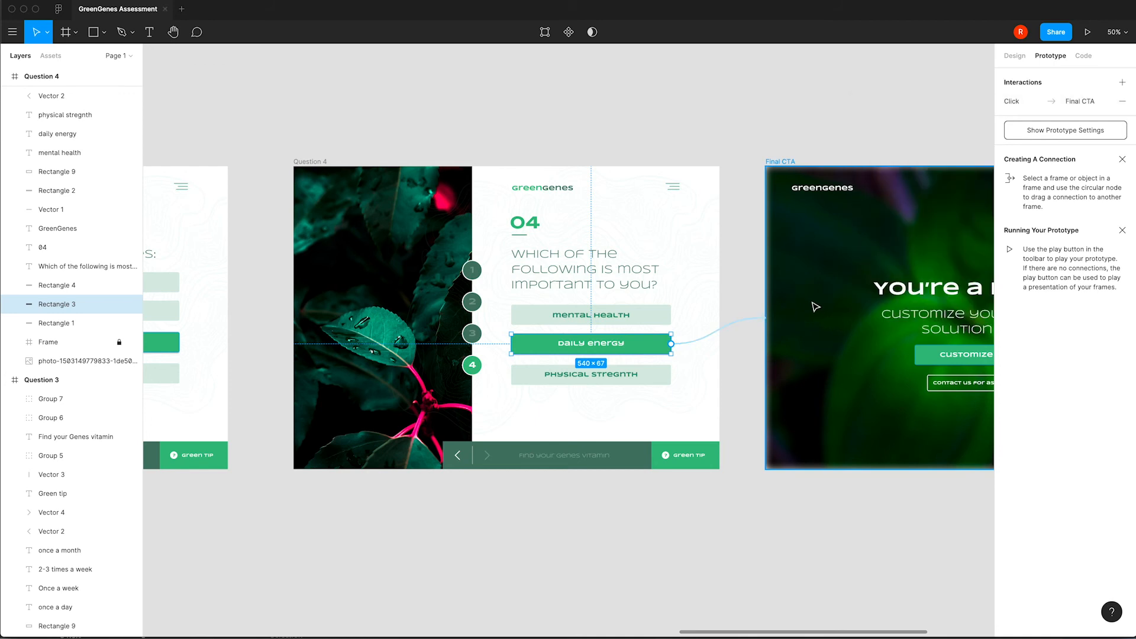
# - Link the GreenGenes logo on the Final CTA frame back to the Intro frame
pyautogui.hscroll(4, 815, 307)
pyautogui.hscroll(2, 816, 306)
pyautogui.click(693, 205)
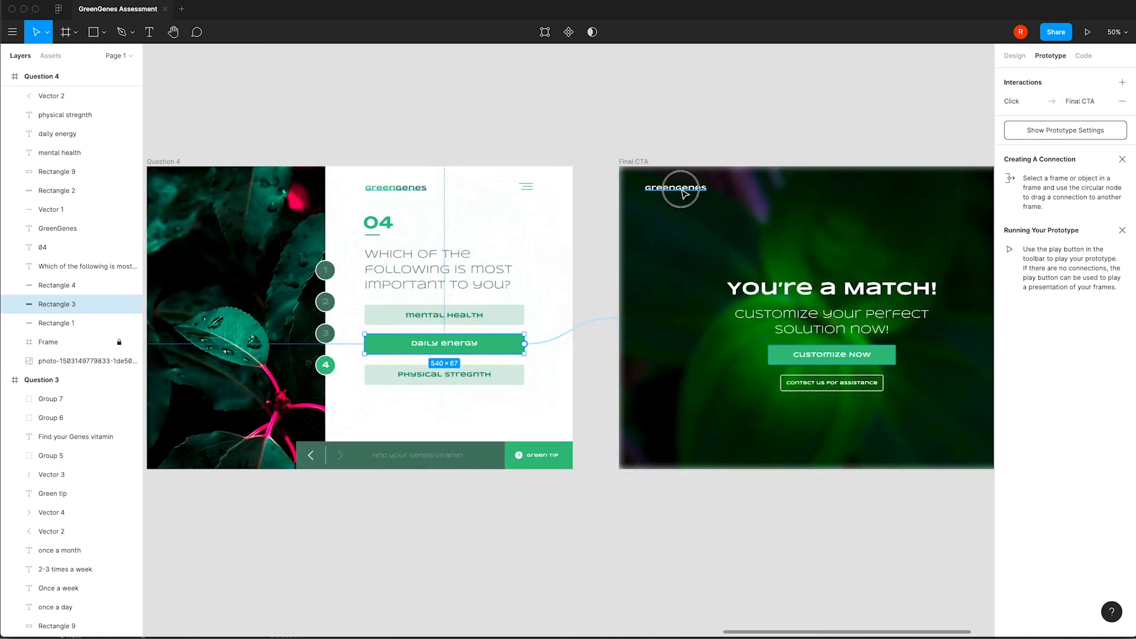
pyautogui.scroll(-5, 763, 240)
pyautogui.scroll(-10, 763, 239)
pyautogui.hscroll(-4, 756, 243)
pyautogui.moveTo(706, 325); pyautogui.dragTo(417, 330)
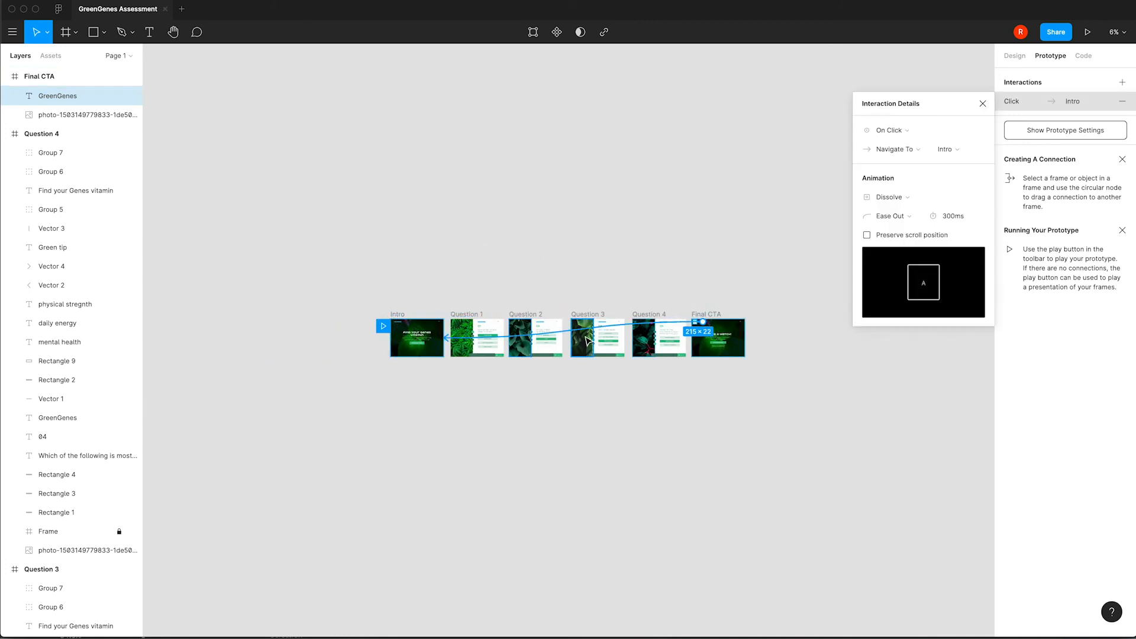
pyautogui.click(829, 312)
# - Present the prototype and test the Final CTA page's GreenGenes logo link to Intro
pyautogui.scroll(10, 760, 319)
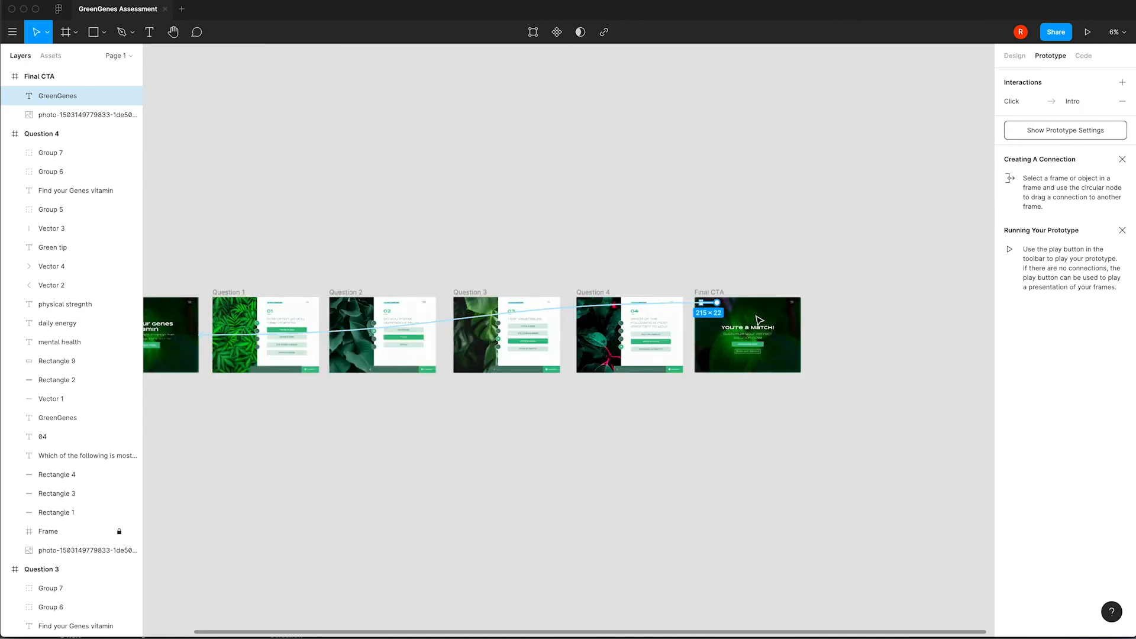
pyautogui.hscroll(8, 760, 321)
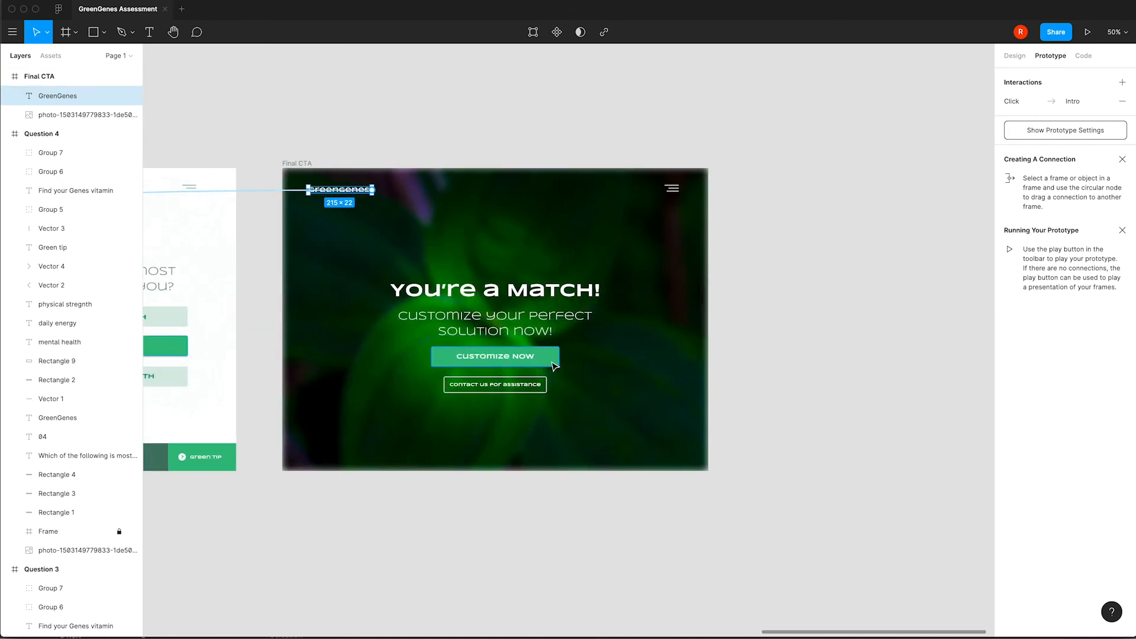
pyautogui.hscroll(-4, 556, 364)
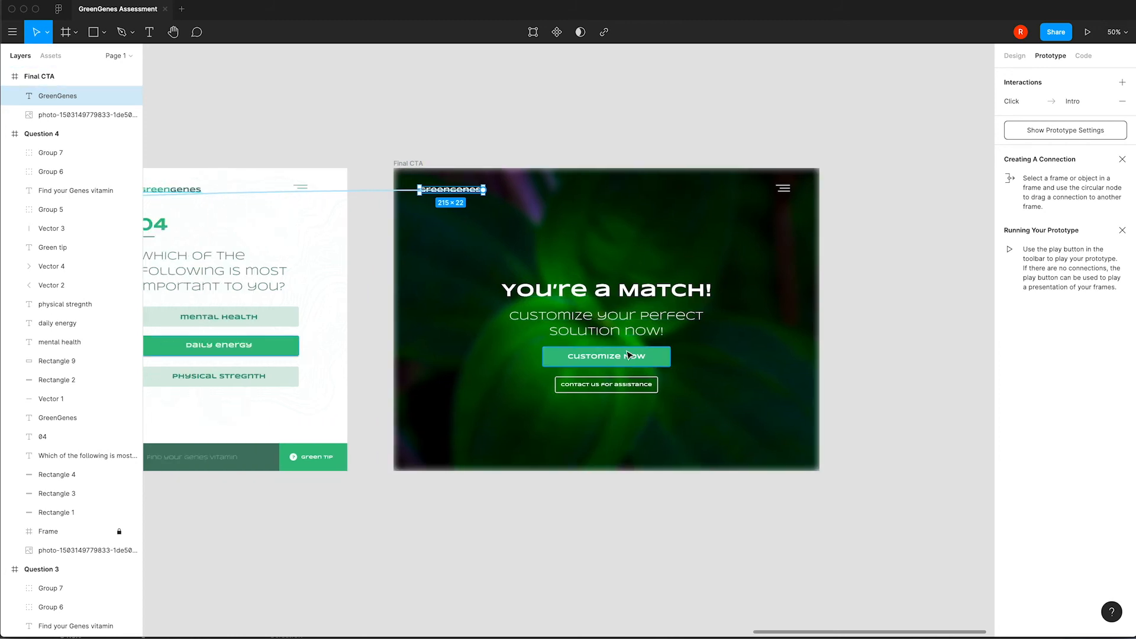
pyautogui.hscroll(-15, 474, 354)
pyautogui.hscroll(-20, 474, 353)
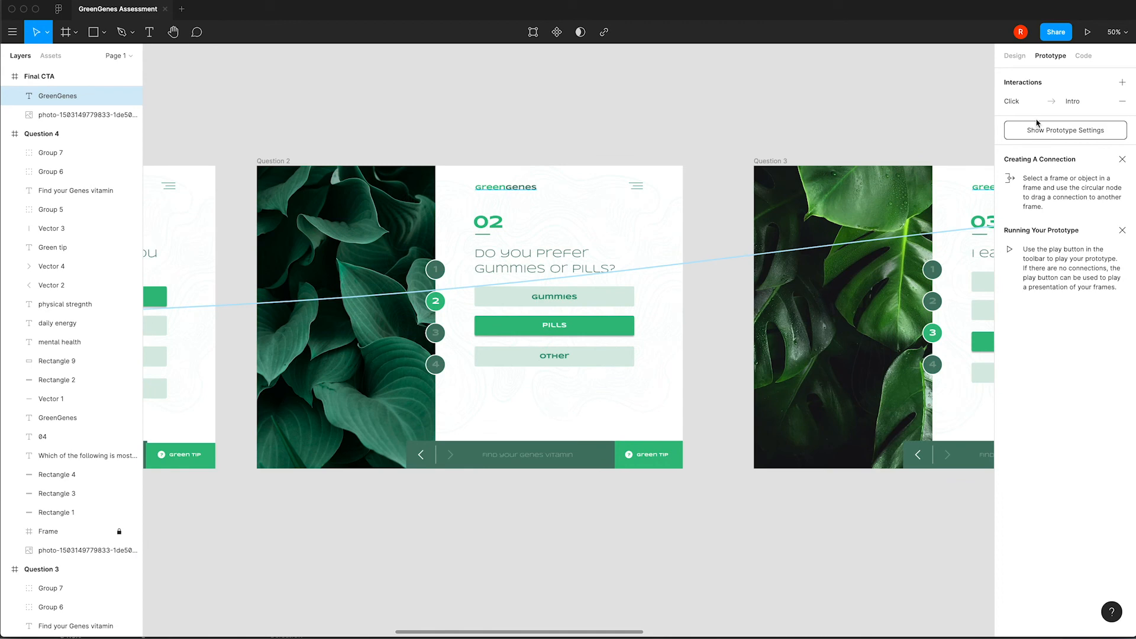
pyautogui.click(1089, 32)
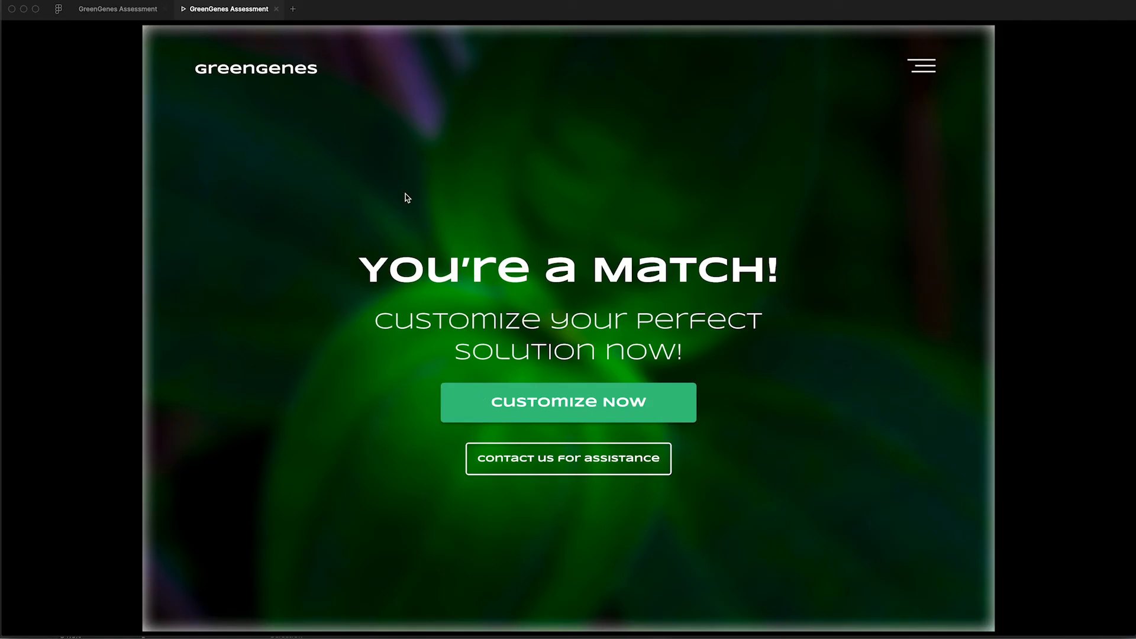
pyautogui.click(285, 72)
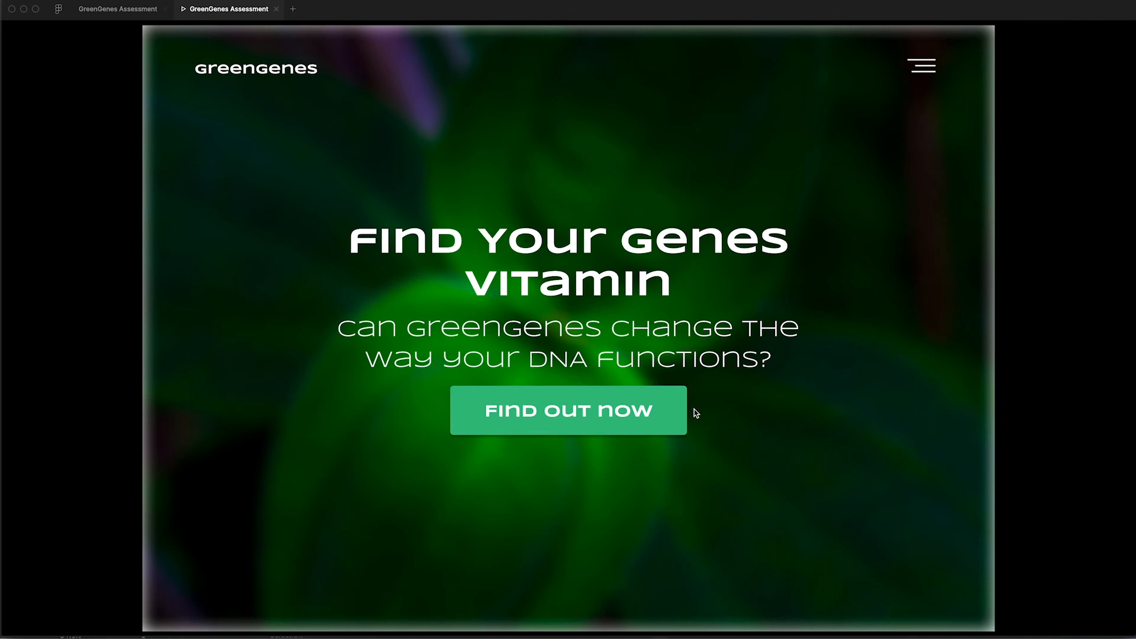
# - Test the quiz flow from Intro through all four highlighted answers to the final page, including Question 2's back arrow
pyautogui.click(574, 420)
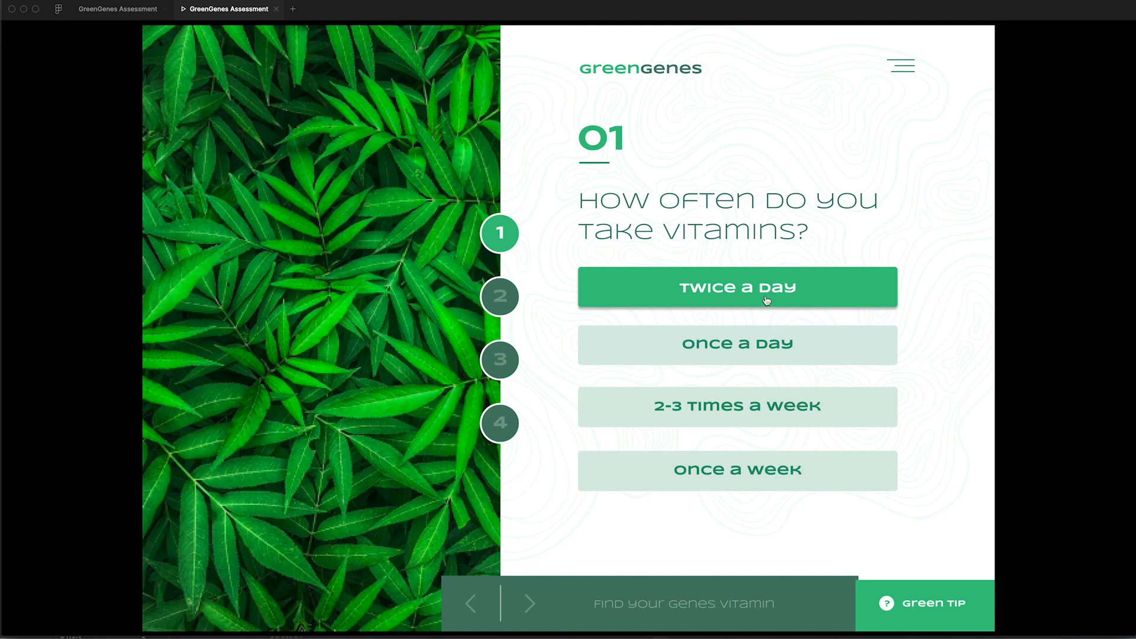
pyautogui.click(766, 295)
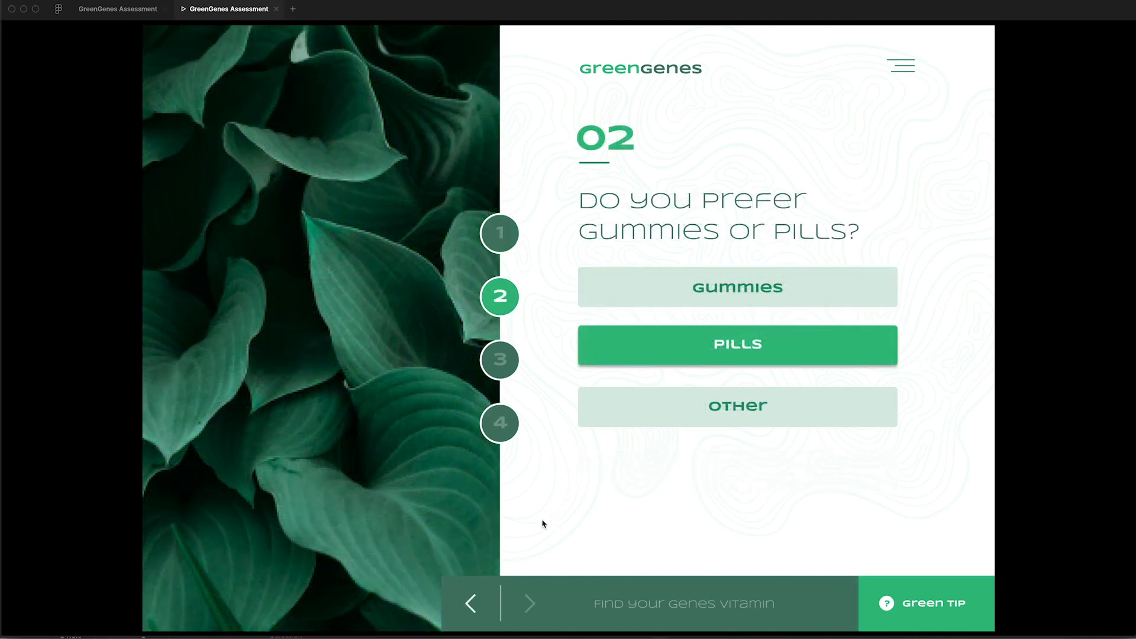
pyautogui.click(482, 591)
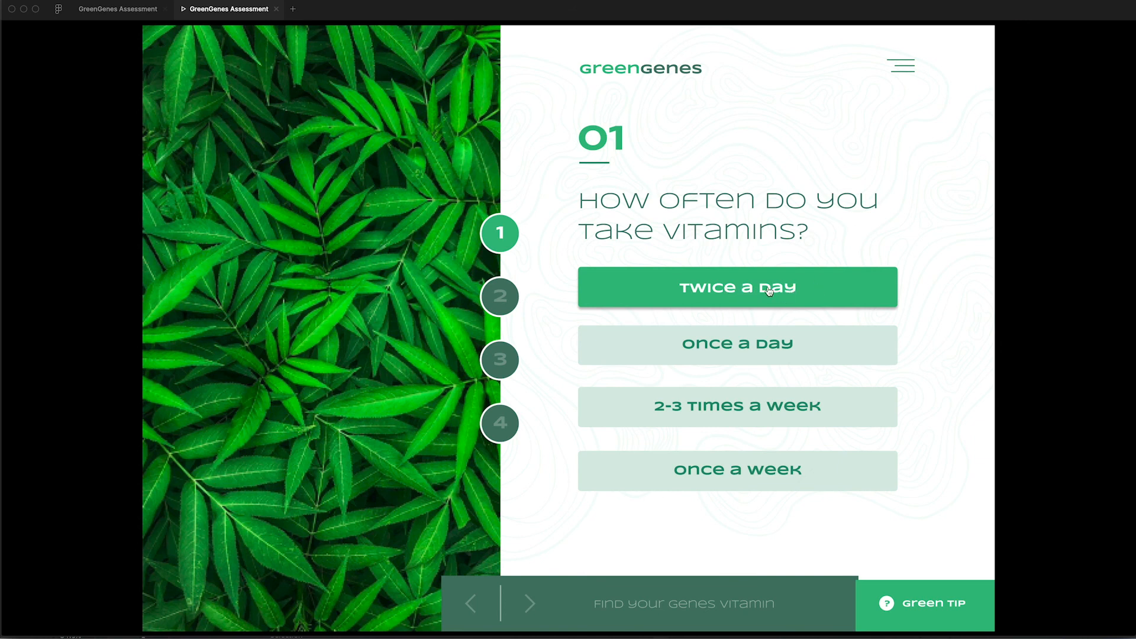
pyautogui.click(747, 289)
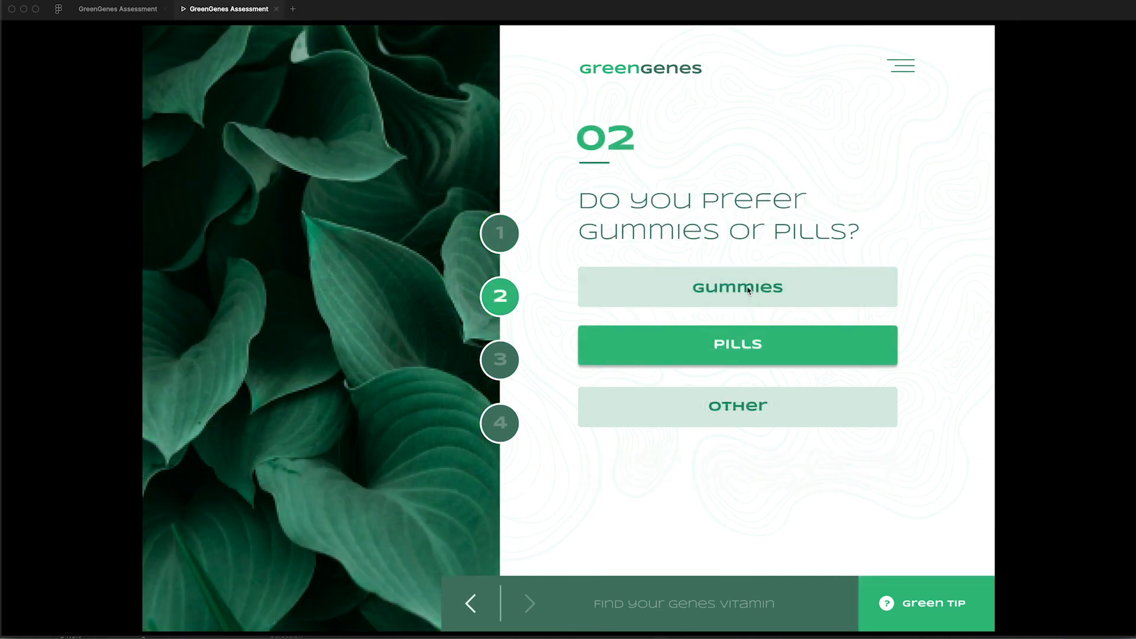
pyautogui.click(762, 351)
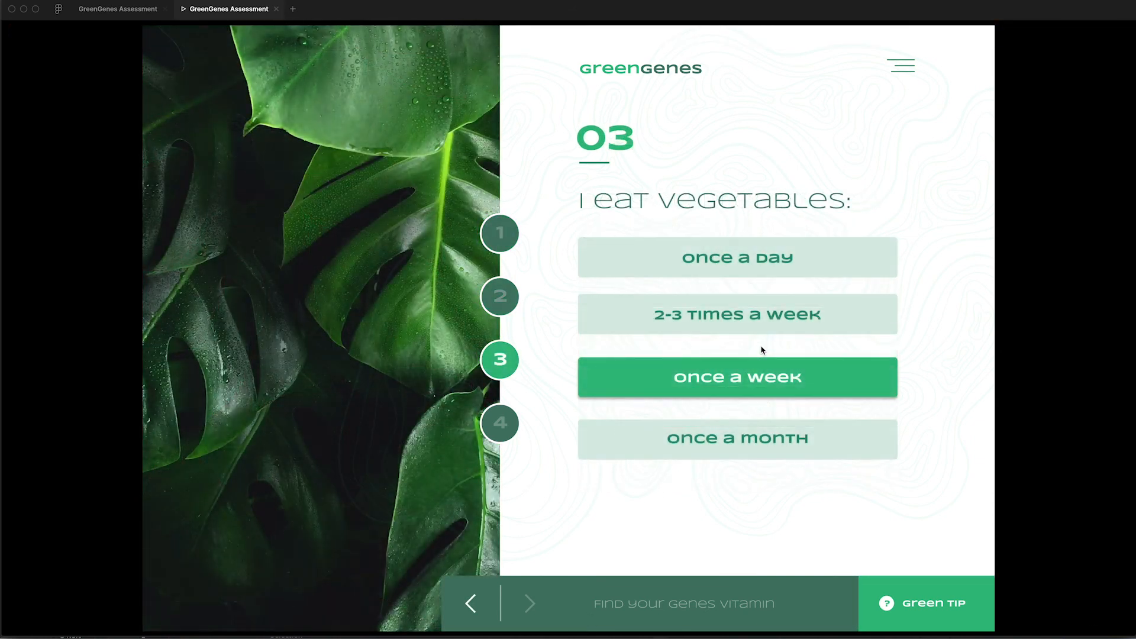
pyautogui.click(731, 380)
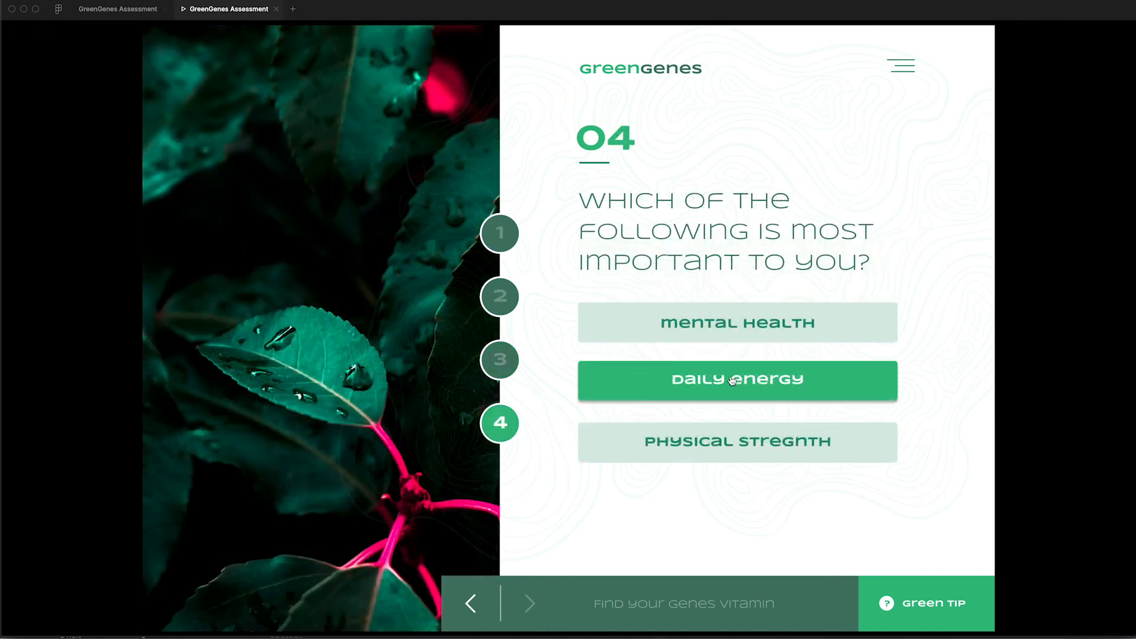
pyautogui.click(802, 379)
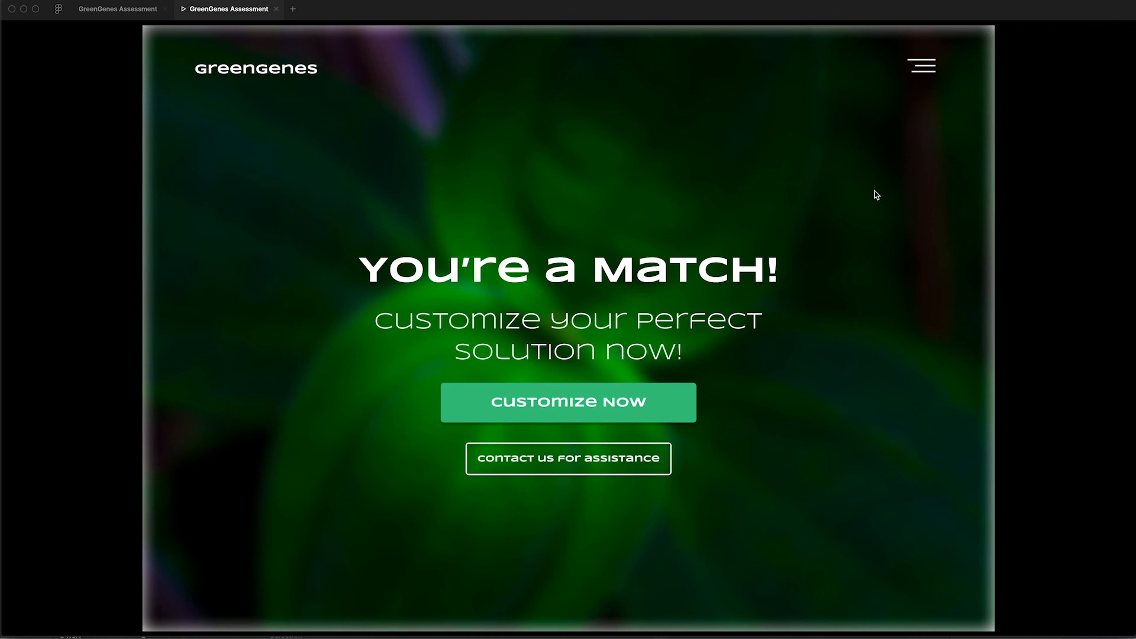
# - Copy the prototype's share link and check the access options for anyone with the link
pyautogui.click(1021, 20)
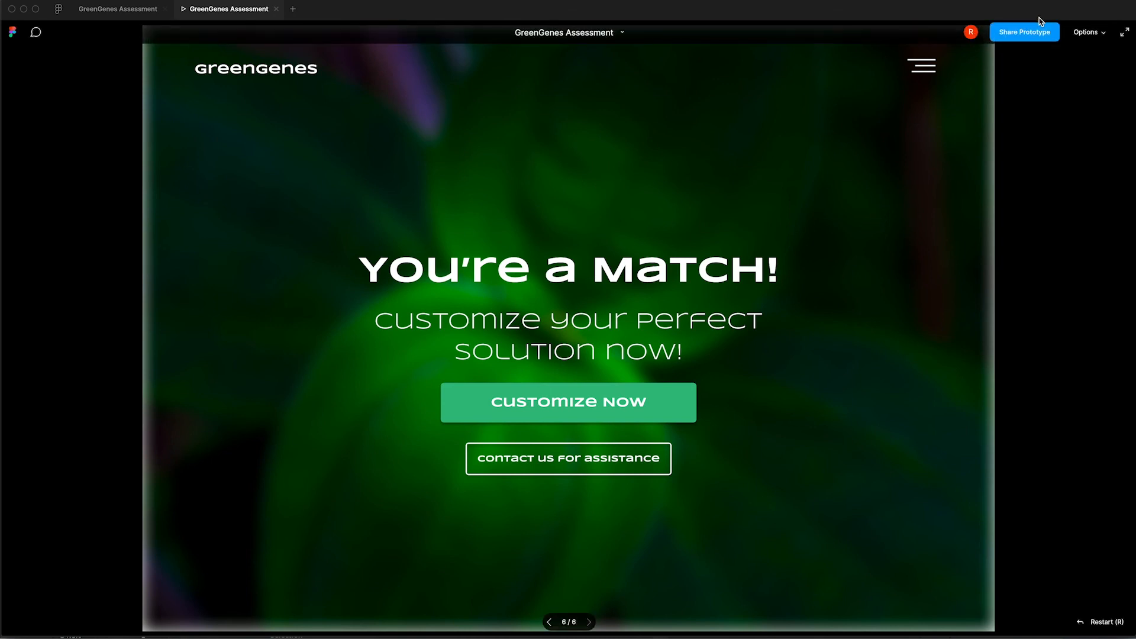
pyautogui.click(1018, 37)
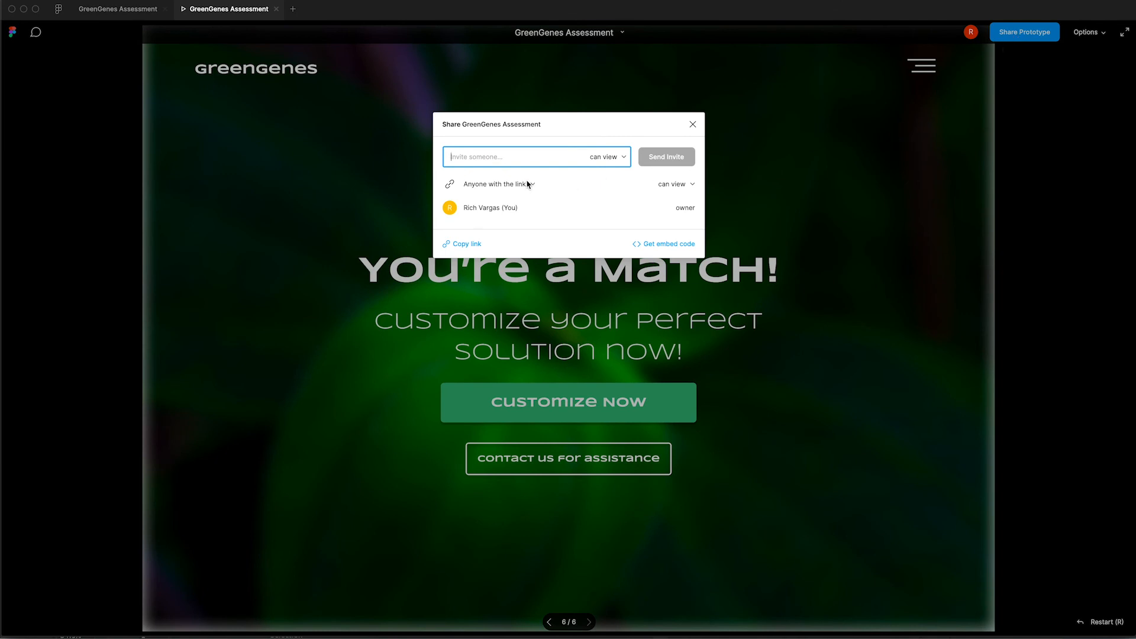
pyautogui.click(464, 245)
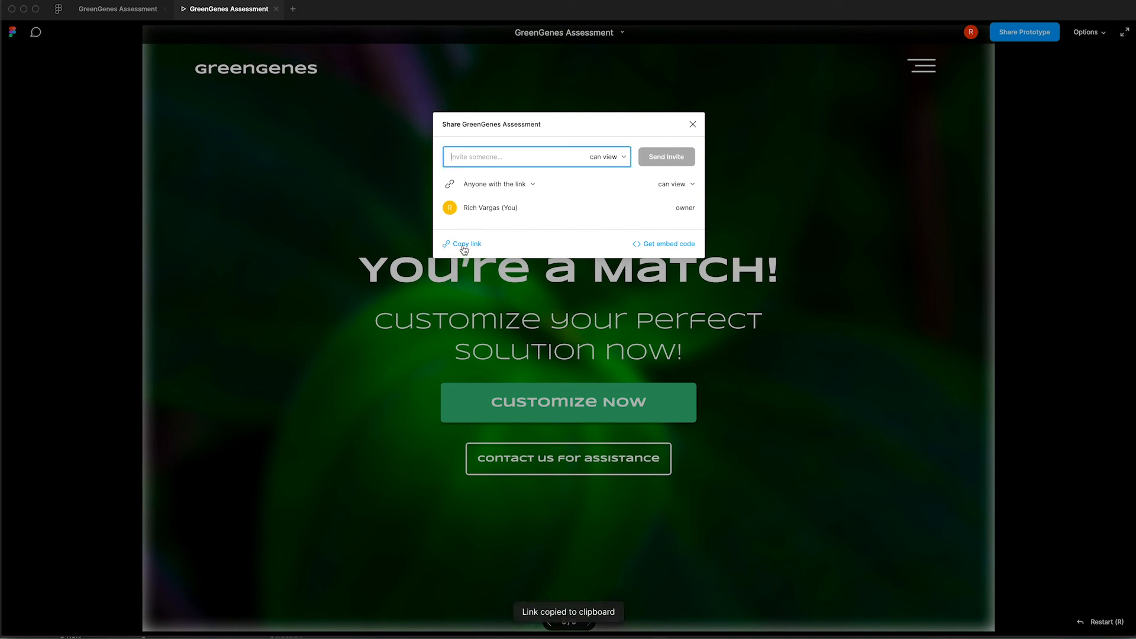
pyautogui.click(691, 185)
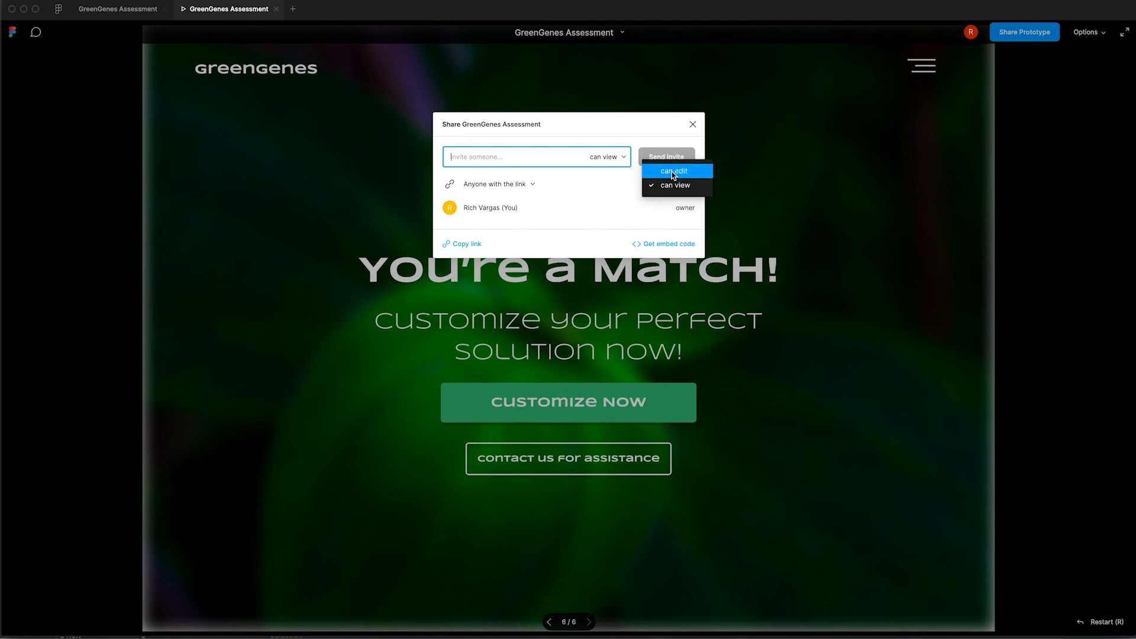
pyautogui.click(719, 196)
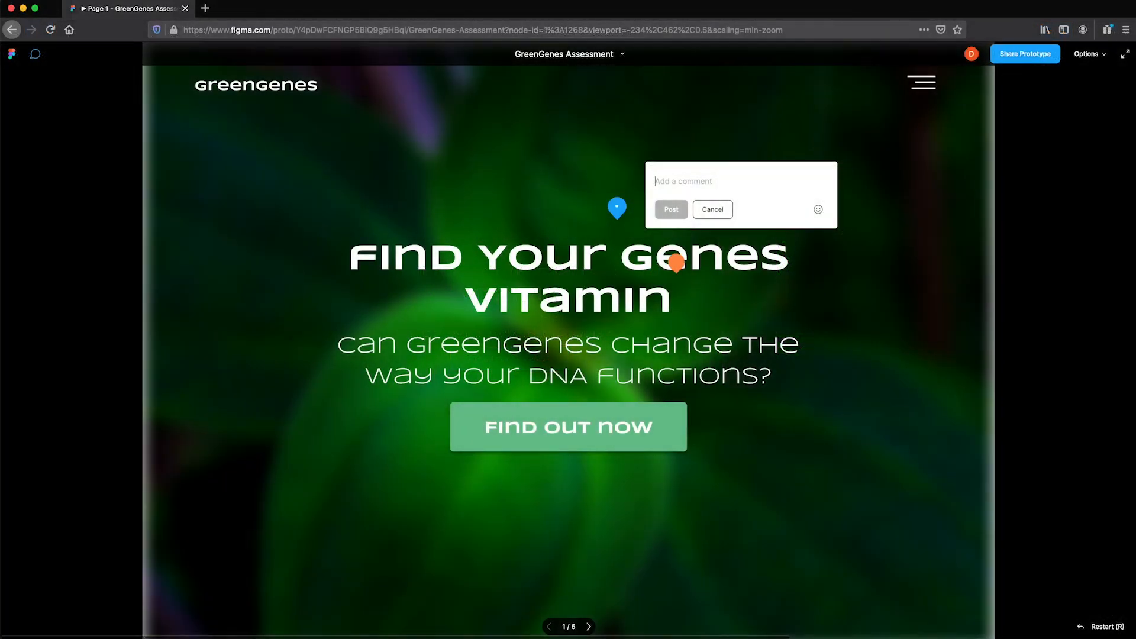
# - Post the comment "Can we add Green Genes to the title?" above the Intro page's heading and close its thread
pyautogui.write('Can we add Green Genes to the title?')
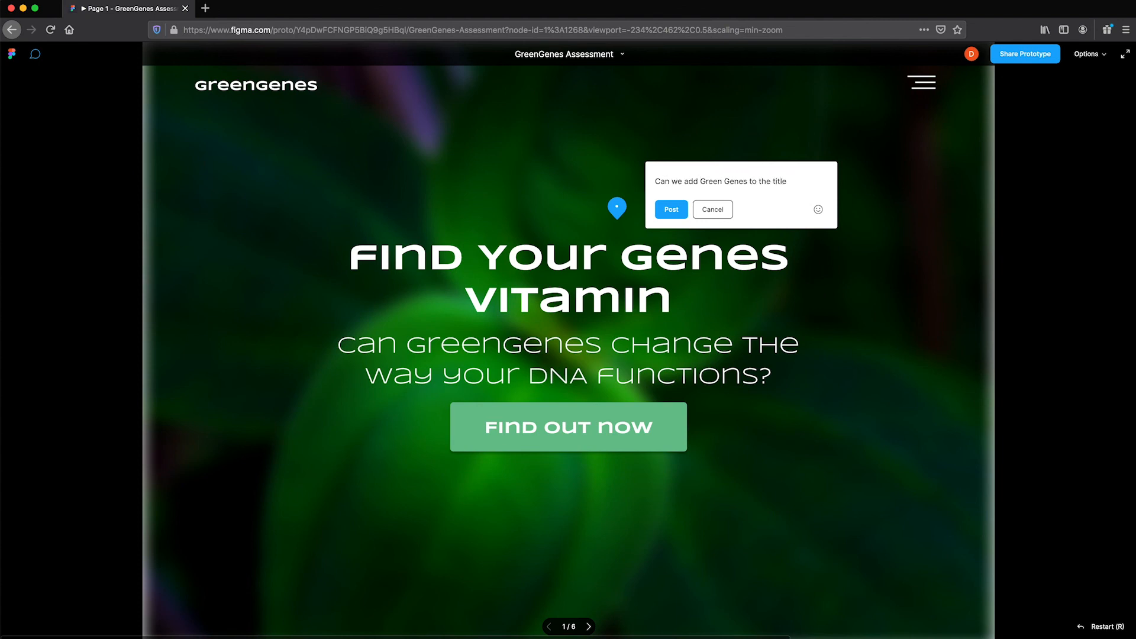
pyautogui.click(671, 212)
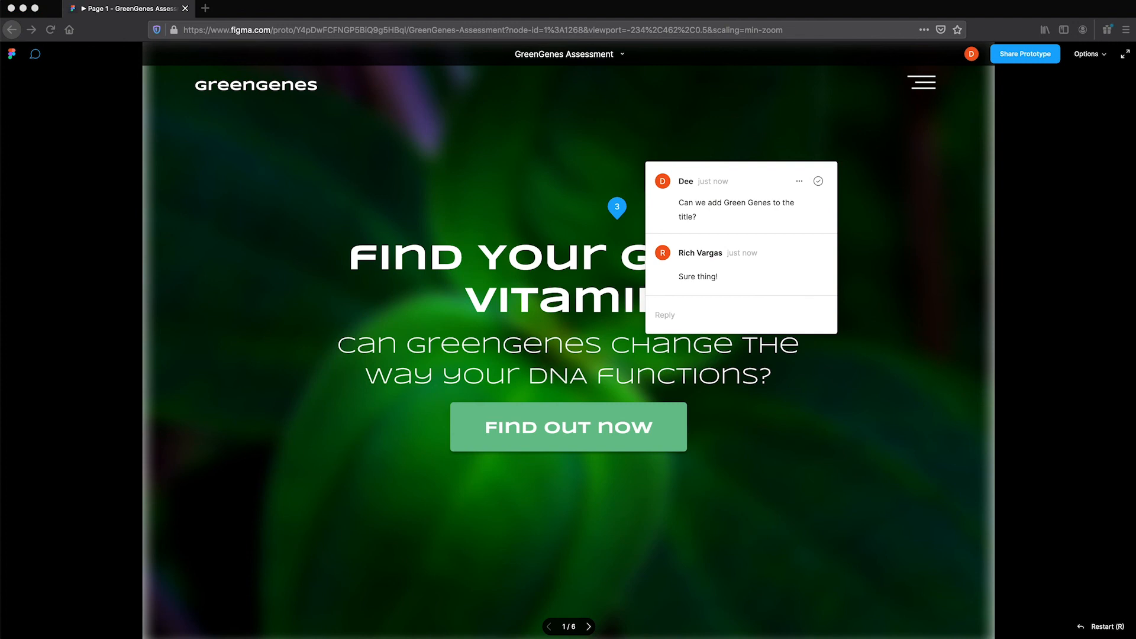
pyautogui.click(617, 205)
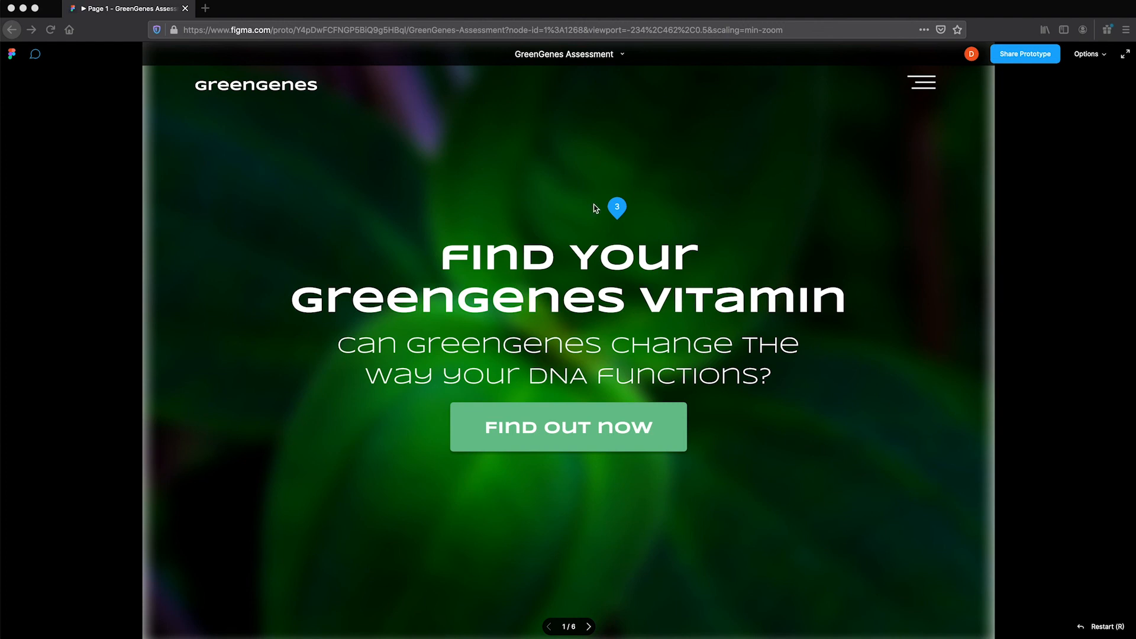
# - Reopen the comment thread above the Intro heading and post the reply "Perfect!"
pyautogui.click(623, 206)
pyautogui.click(619, 208)
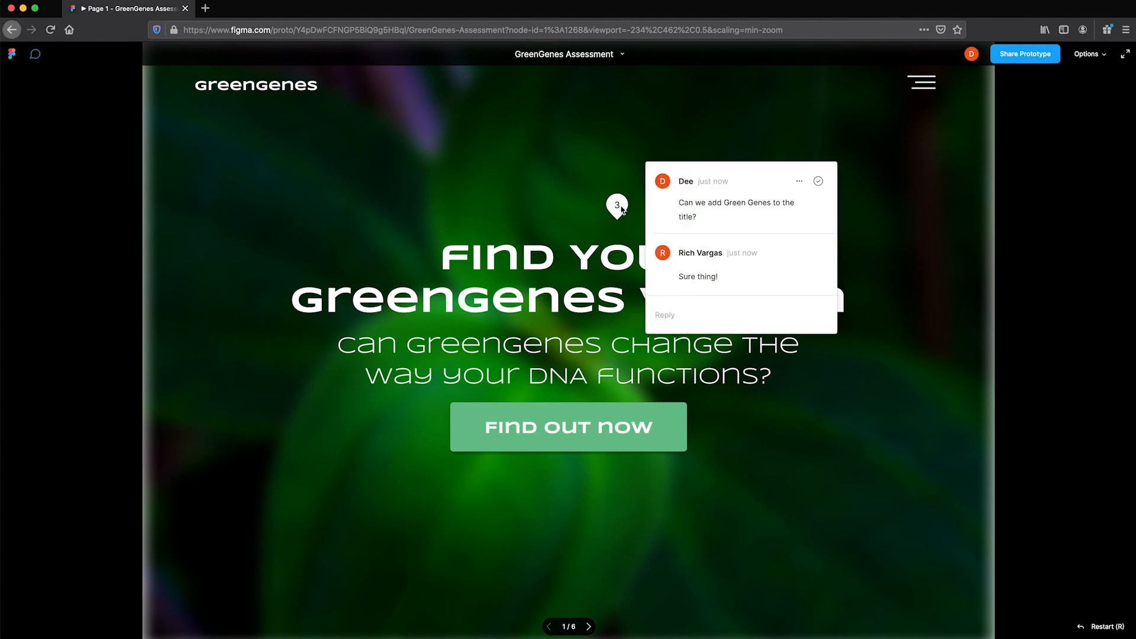
pyautogui.click(662, 312)
pyautogui.write('Perfect!')
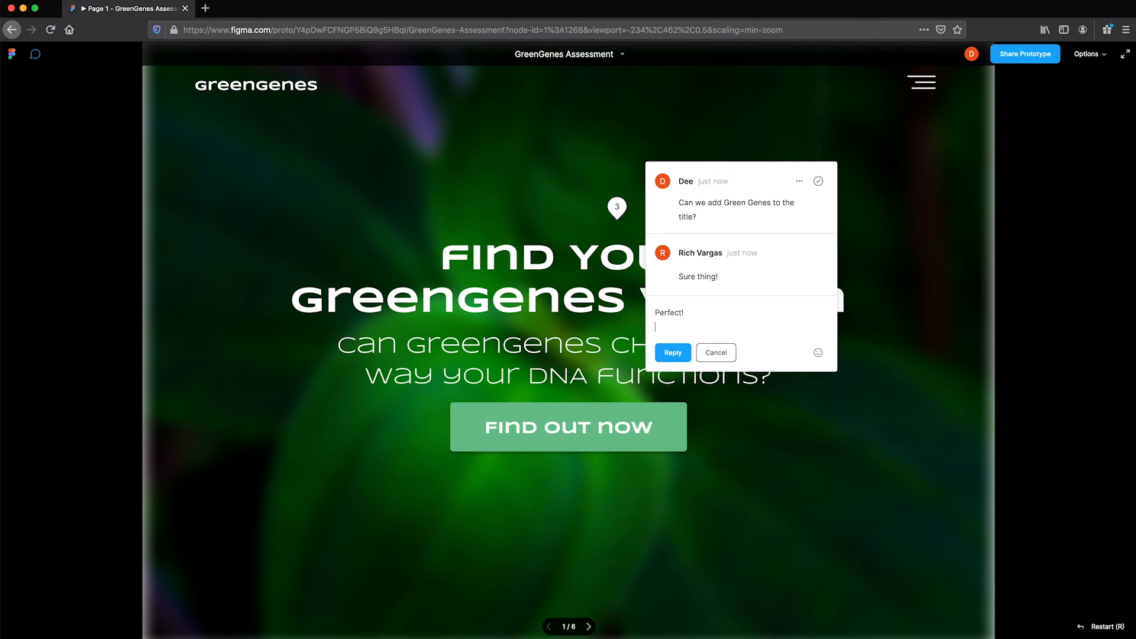
pyautogui.click(673, 343)
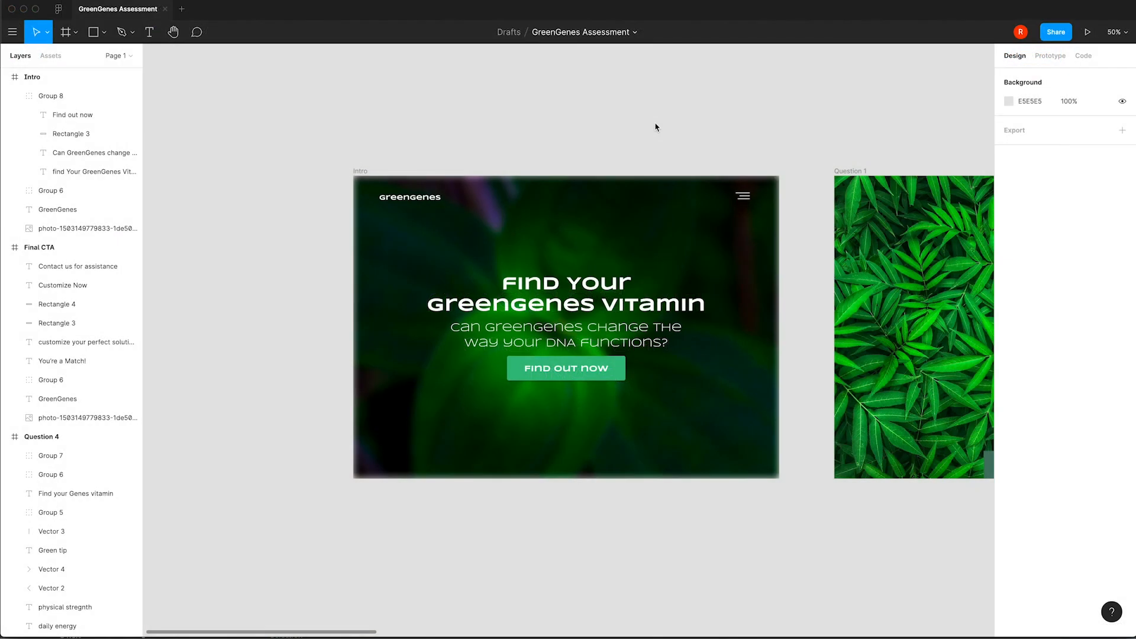
pyautogui.hscroll(5, 656, 127)
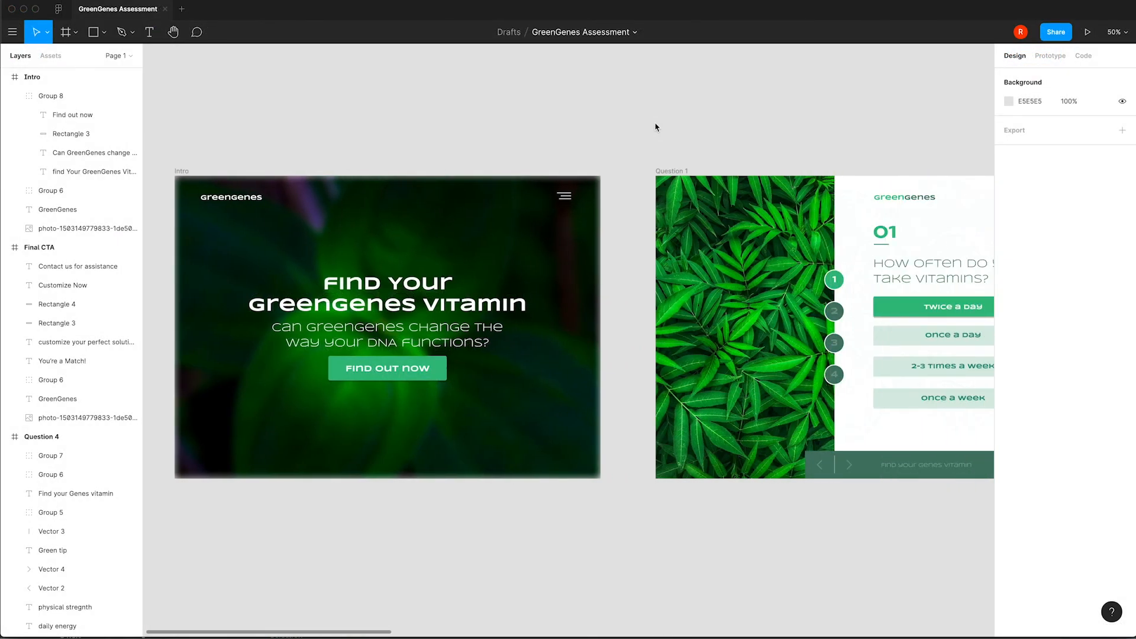
pyautogui.hscroll(1, 656, 127)
pyautogui.hscroll(-5, 656, 127)
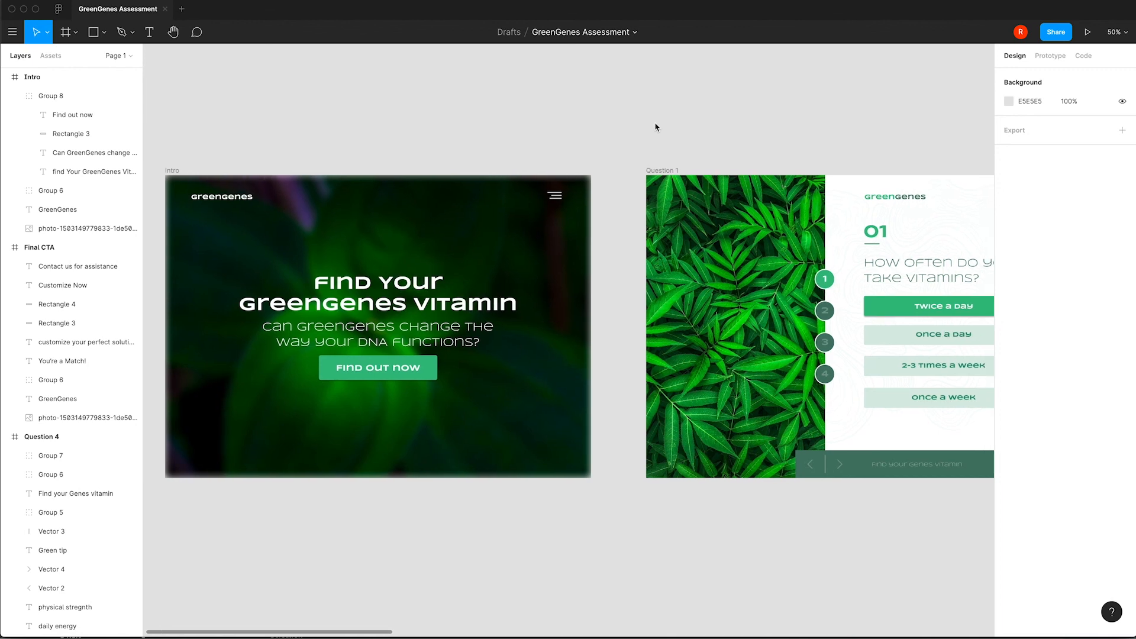